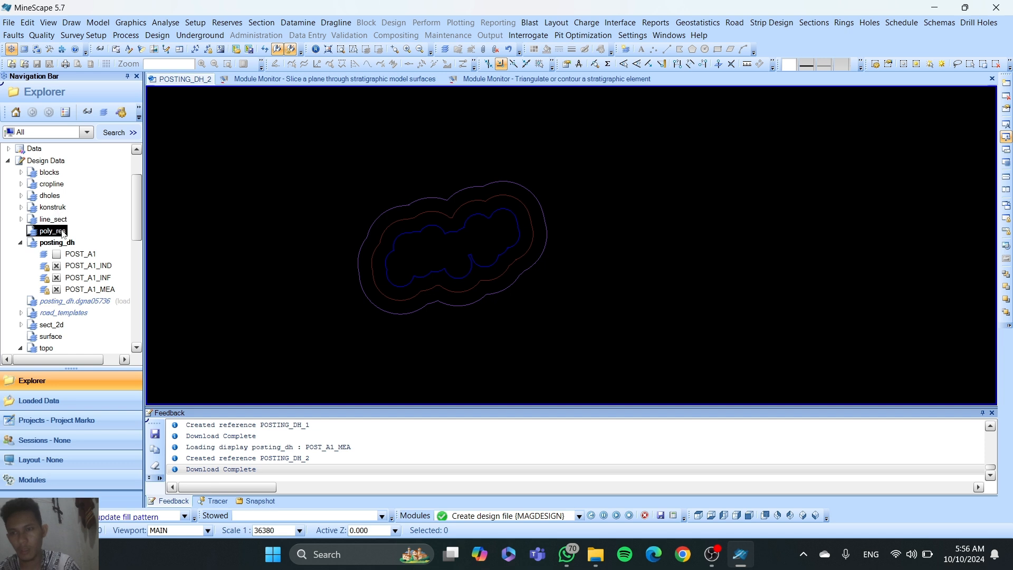
left_click(46, 160)
right_click(56, 163)
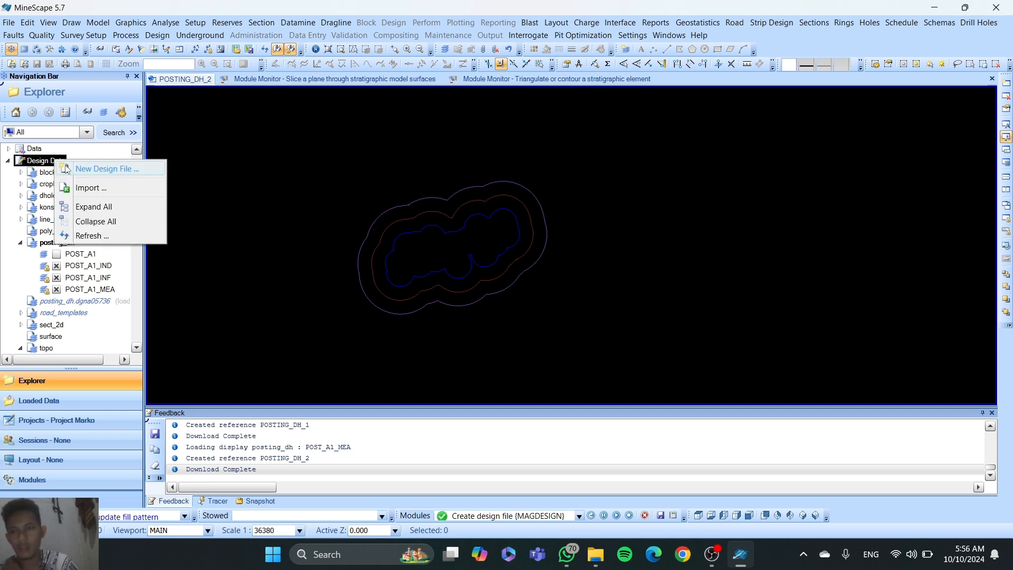
left_click(71, 169)
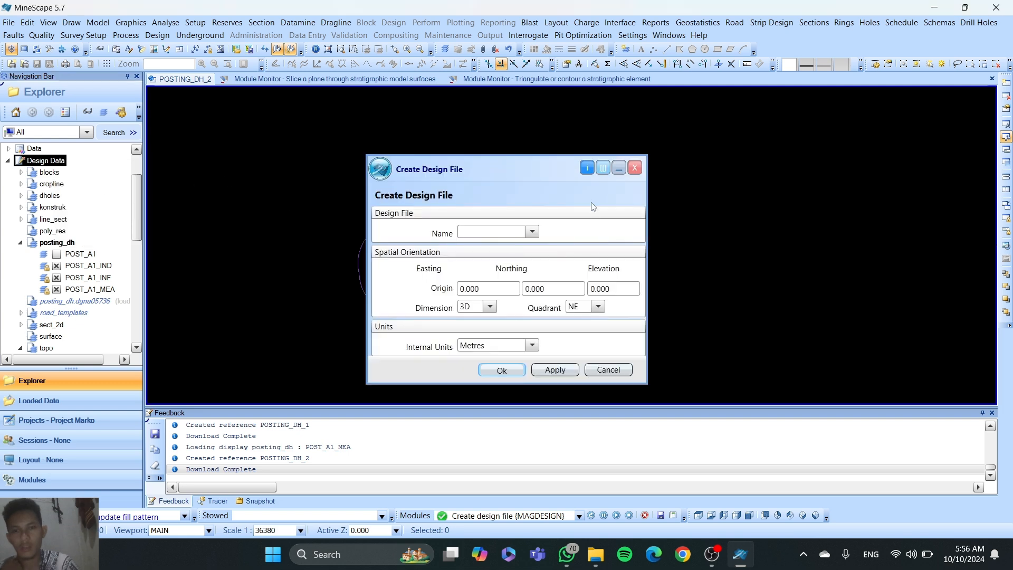
left_click(634, 167)
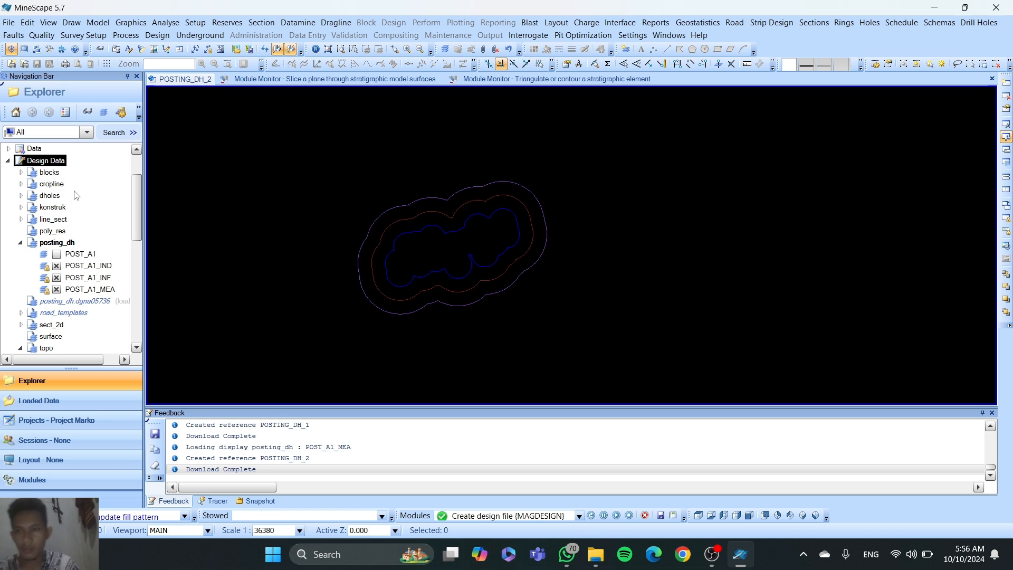
Step: Open the poly_res design file for editing and create a layer named Poly_Res in it
right_click(60, 233)
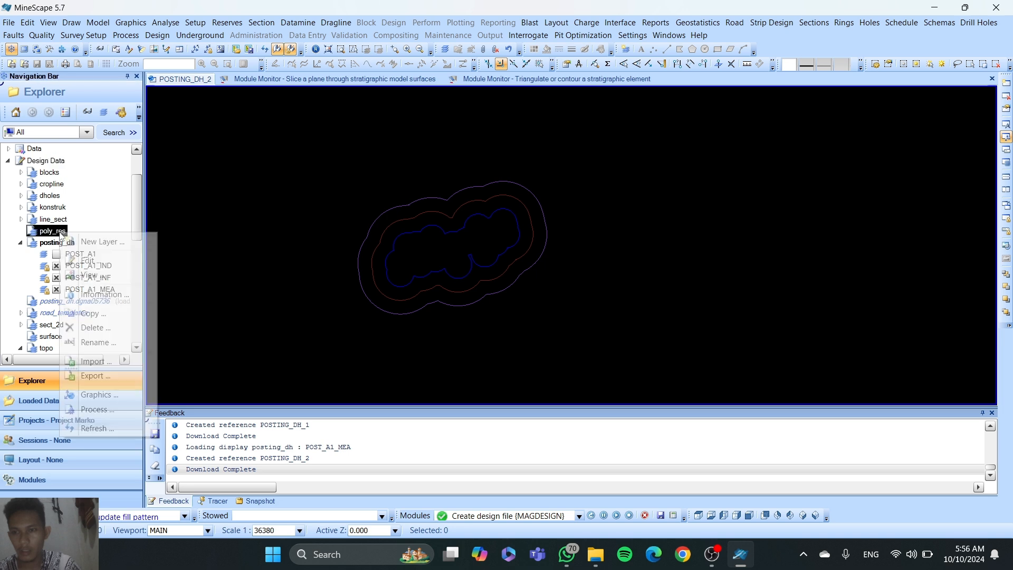
left_click(89, 260)
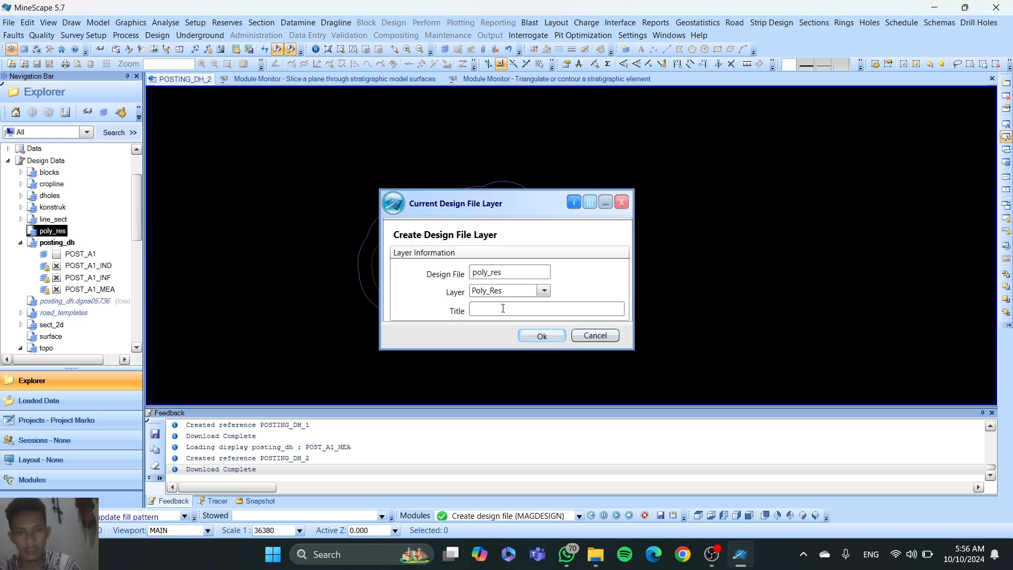
left_click(523, 334)
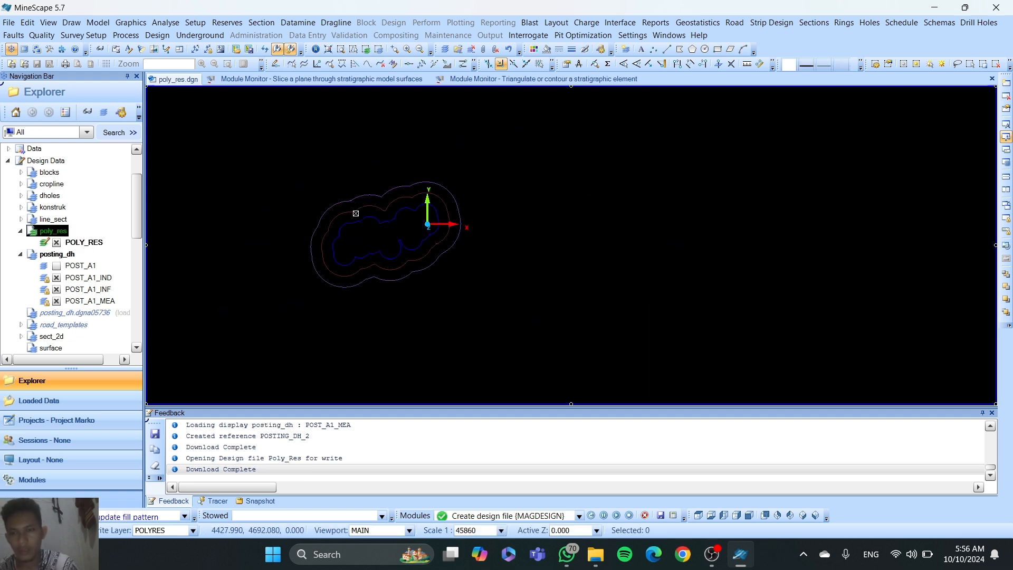
Step: Duplicate the three boundary polygons into the POLY_RES layer, and unload the POST_A1_IND, POST_A1_INF and POST_A1_MEA layers
scroll(356, 213, "up", 3)
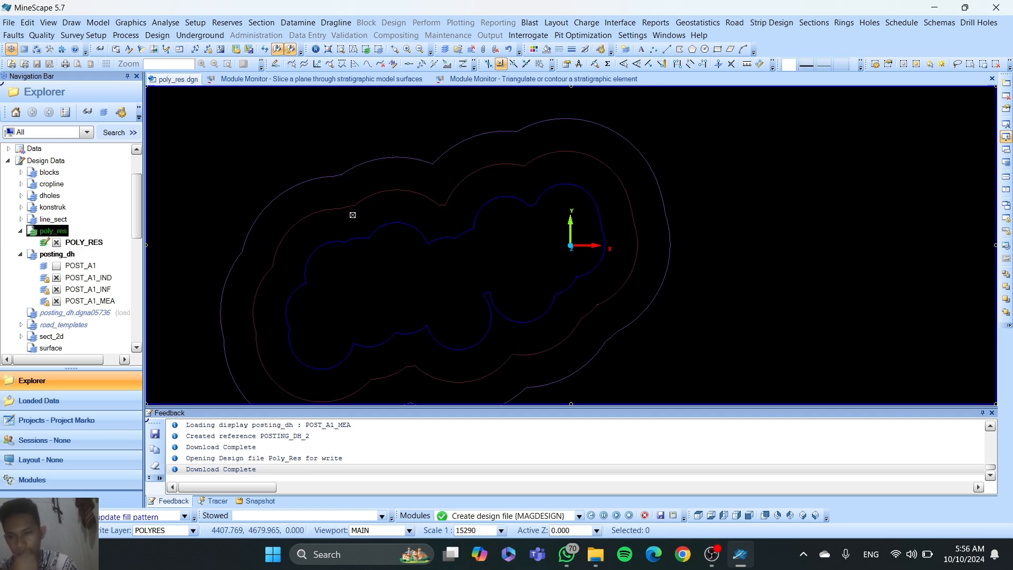
scroll(352, 214, "down", 3)
scroll(351, 213, "up", 3)
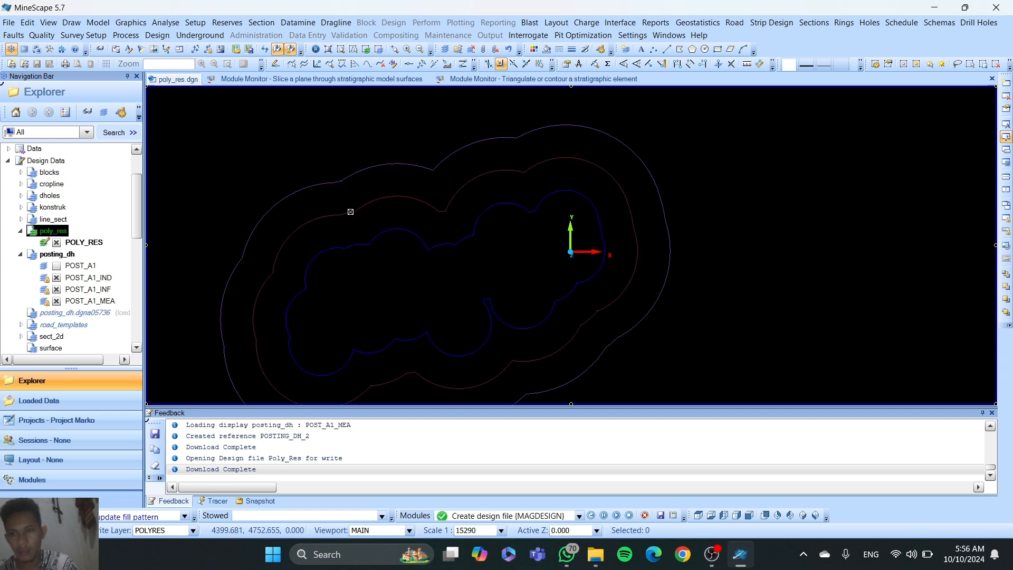
scroll(351, 211, "down", 3)
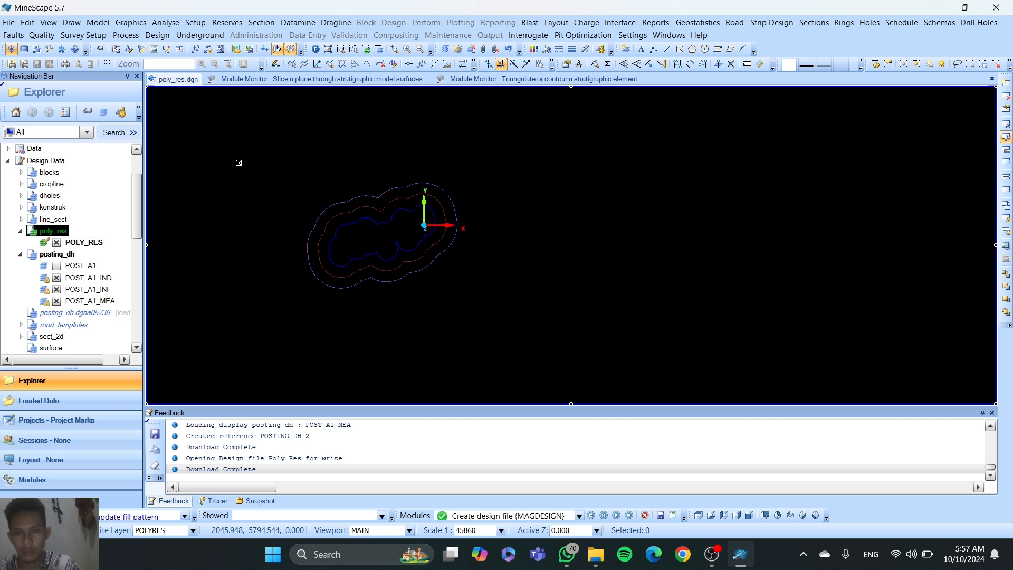
left_click_drag(239, 163, 511, 327)
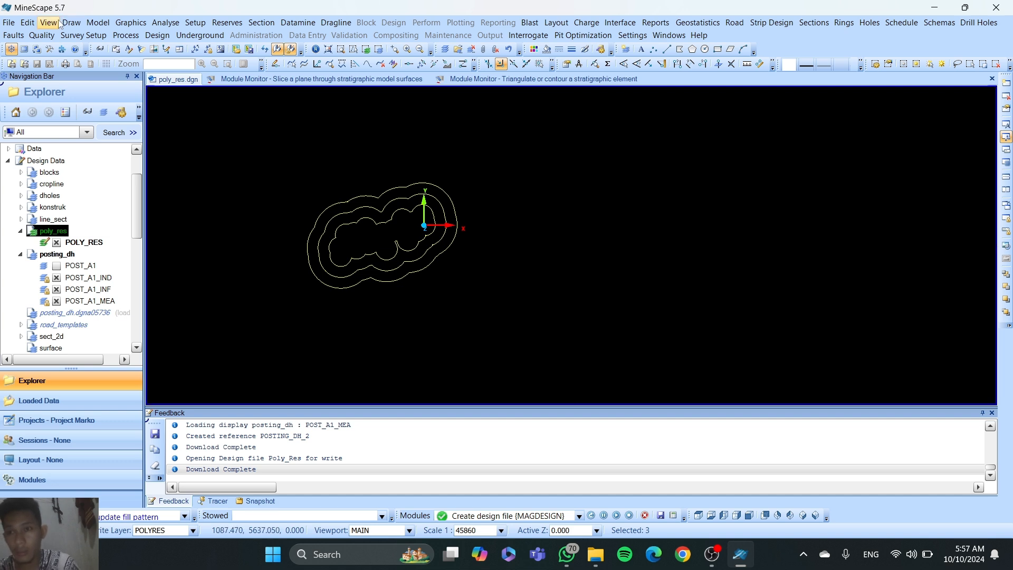
left_click(28, 22)
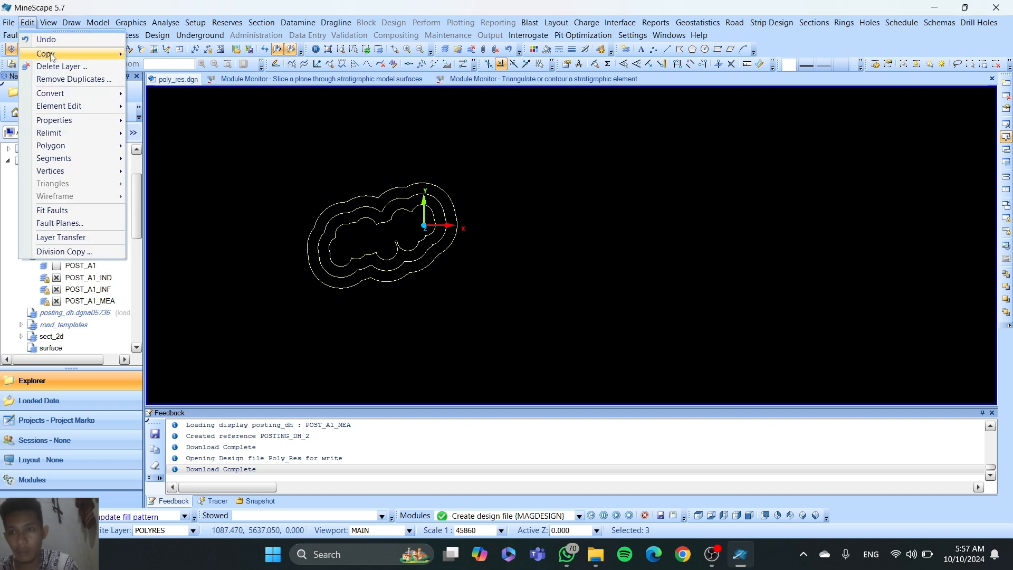
mouse_move(57, 55)
left_click(153, 71)
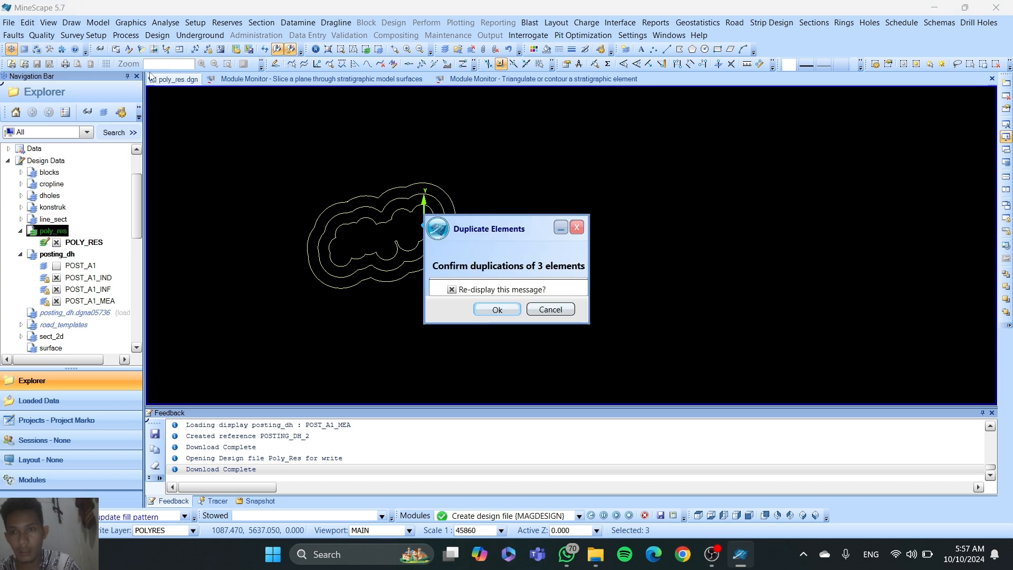
left_click(496, 310)
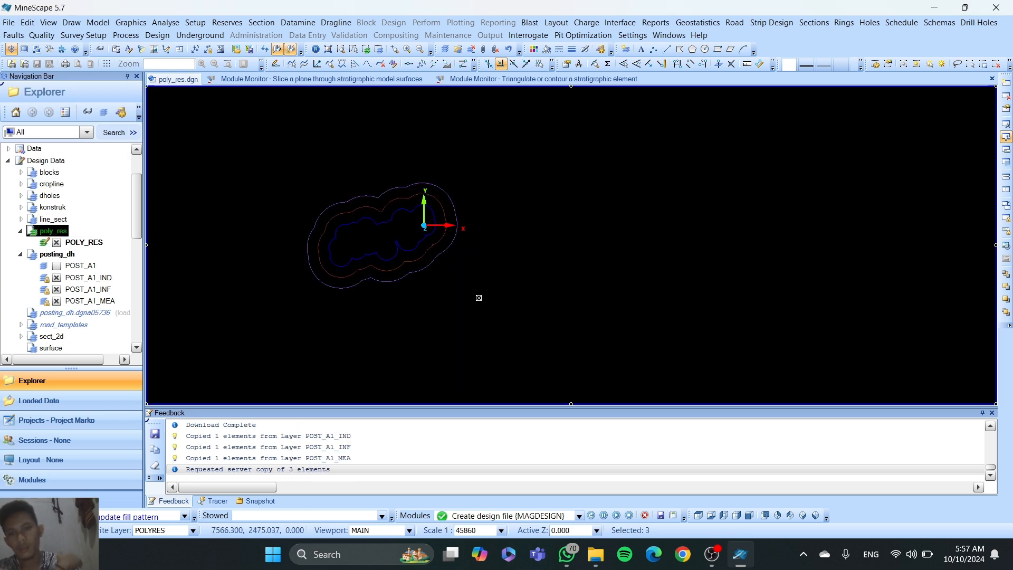
left_click(57, 279)
left_click(57, 300)
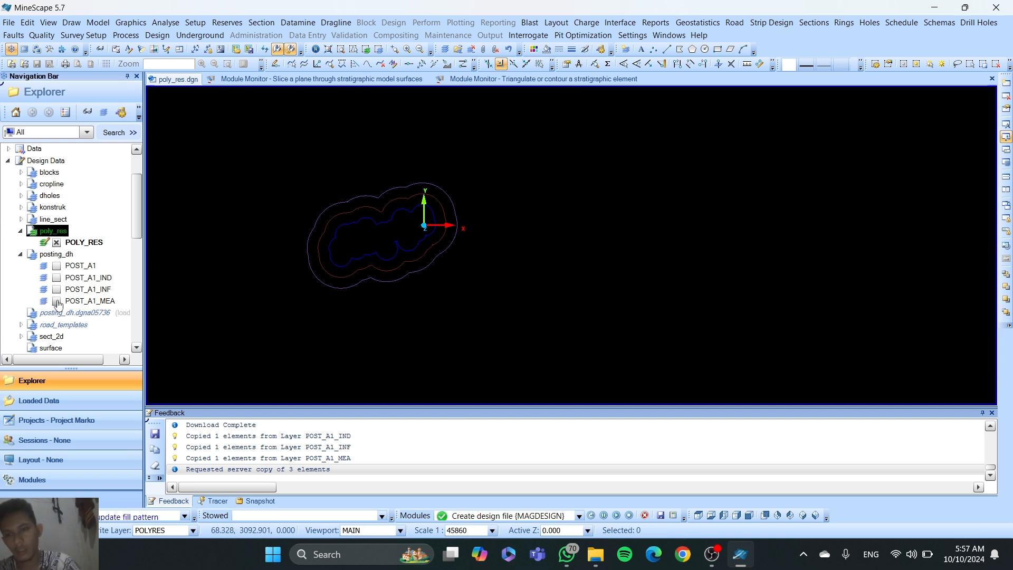
Step: Create two donut polygons, one between the outer and middle boundaries and one between the middle and inner boundaries
left_click(71, 22)
mouse_move(93, 79)
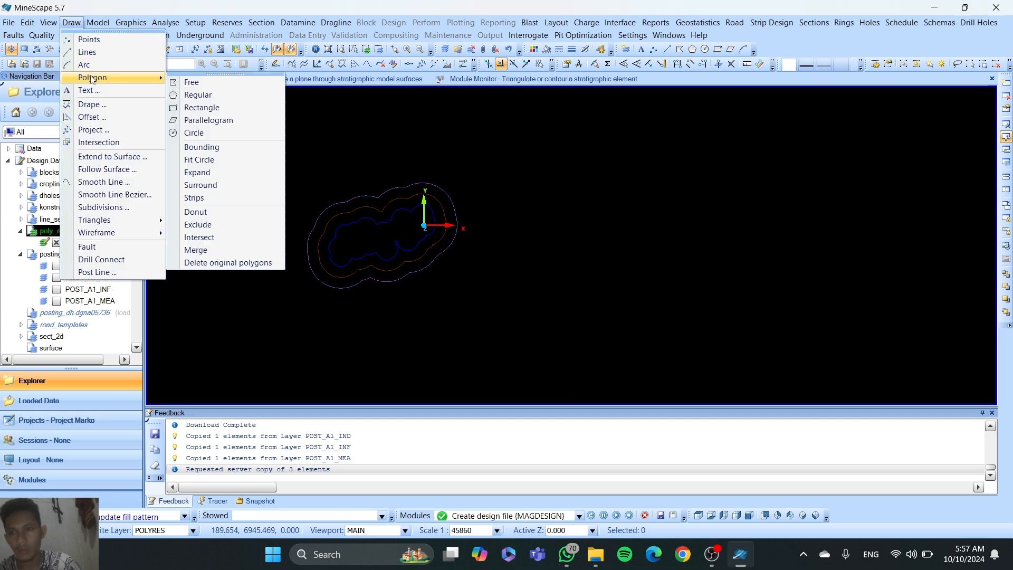
left_click(206, 212)
scroll(396, 219, "up", 3)
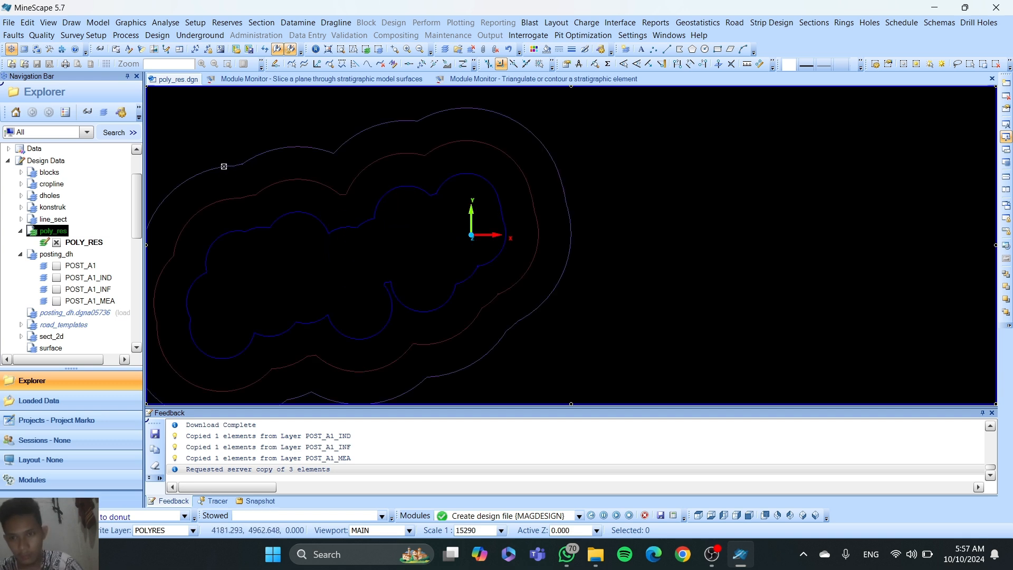
left_click(224, 166)
left_click(218, 201)
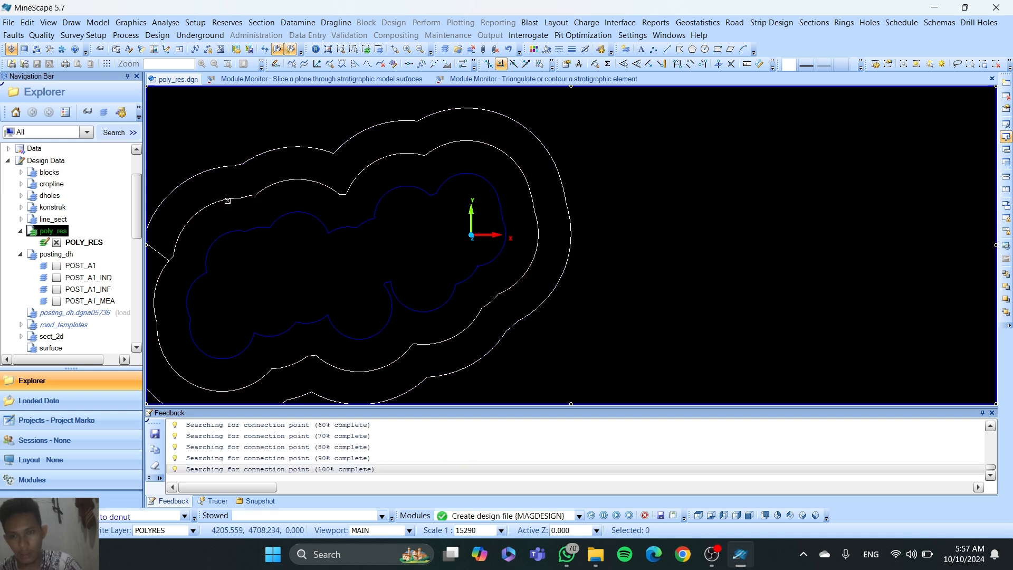
left_click(228, 201)
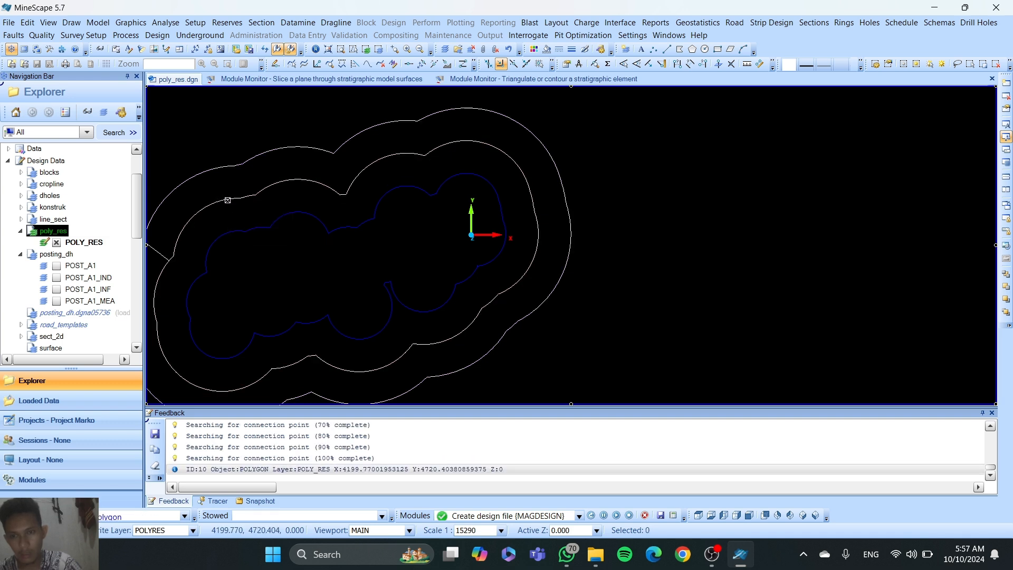
left_click(231, 232)
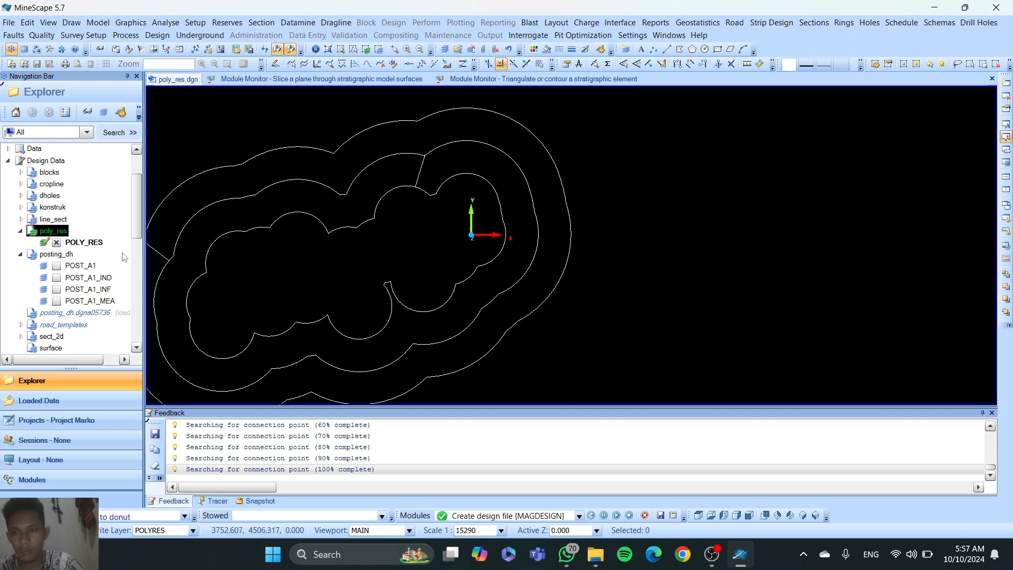
Step: Reload the POLY_RES layer for display and try to delete the original outer and middle boundary polygons
left_click(55, 243)
left_click(56, 243)
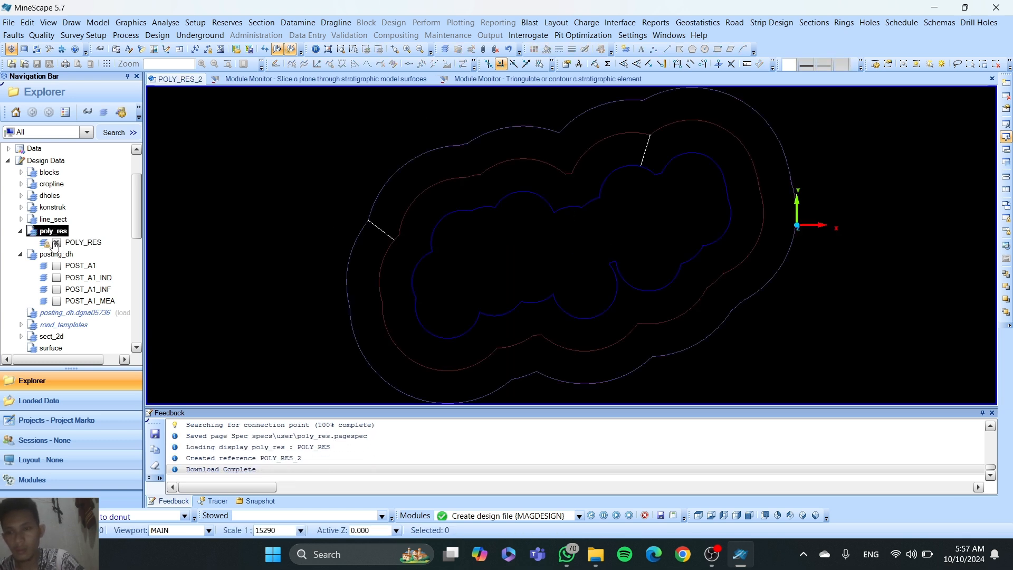
left_click(512, 127)
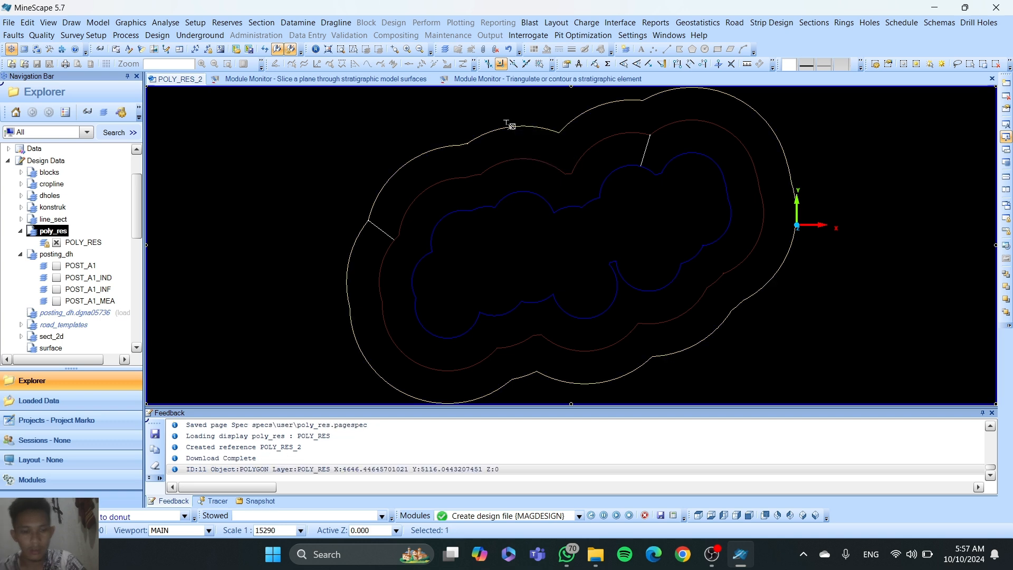
key("Delete")
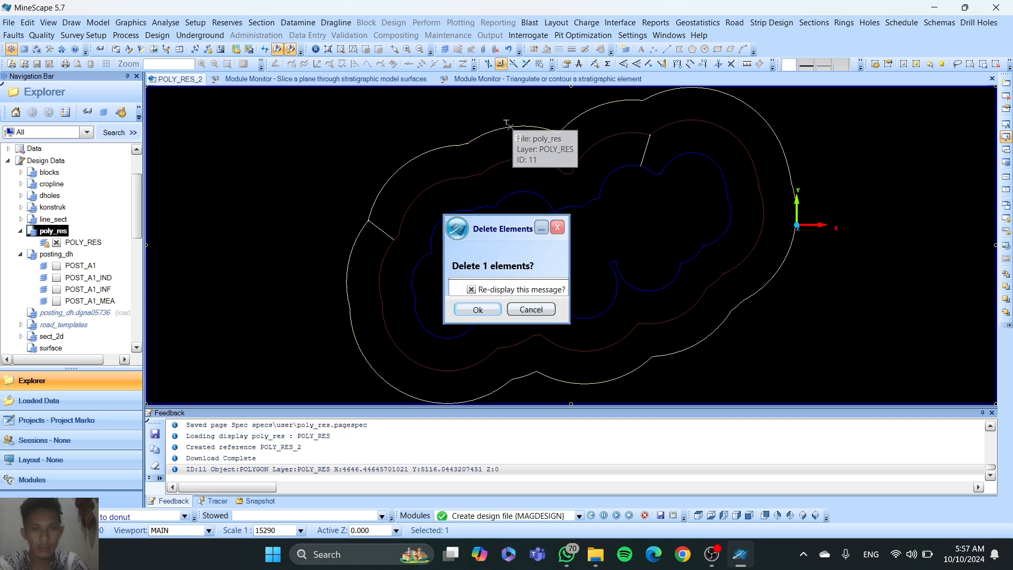
left_click(479, 309)
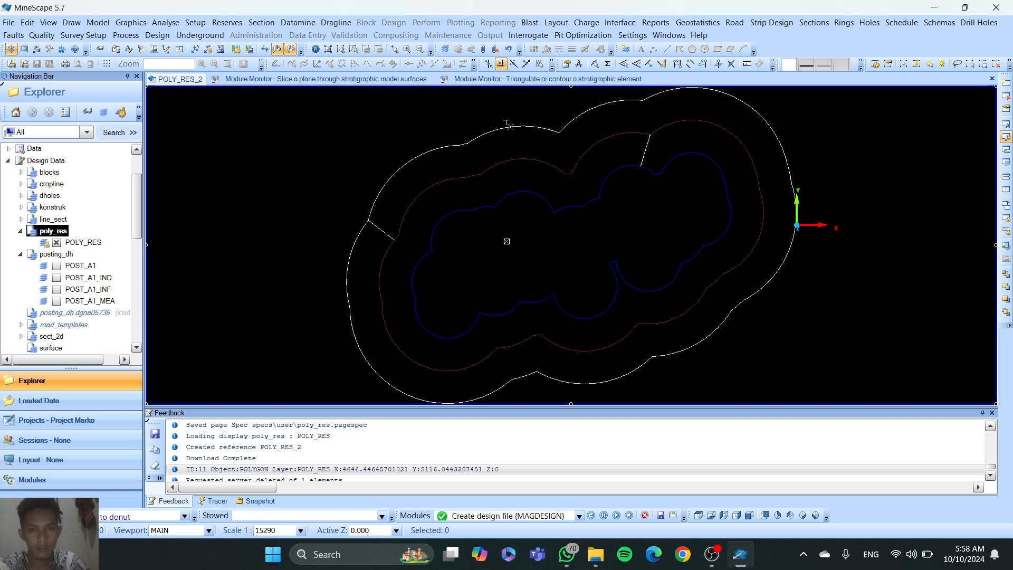
left_click(520, 158)
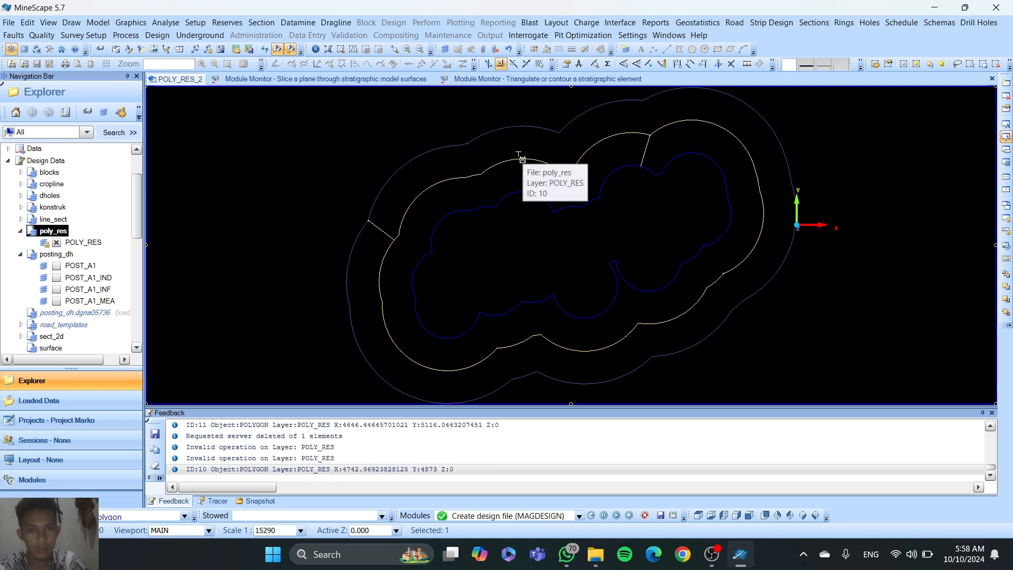
key("Delete")
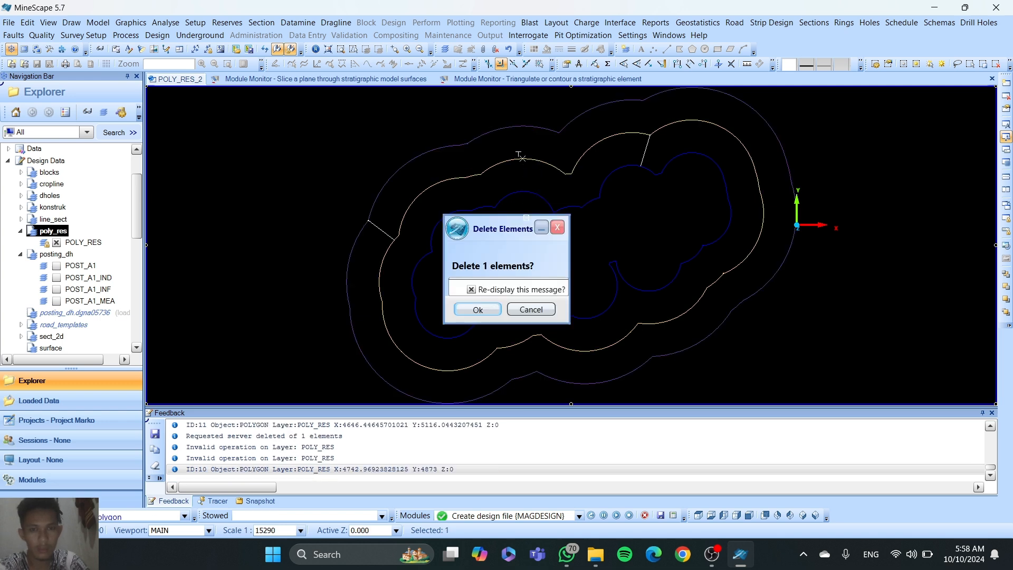
left_click(481, 307)
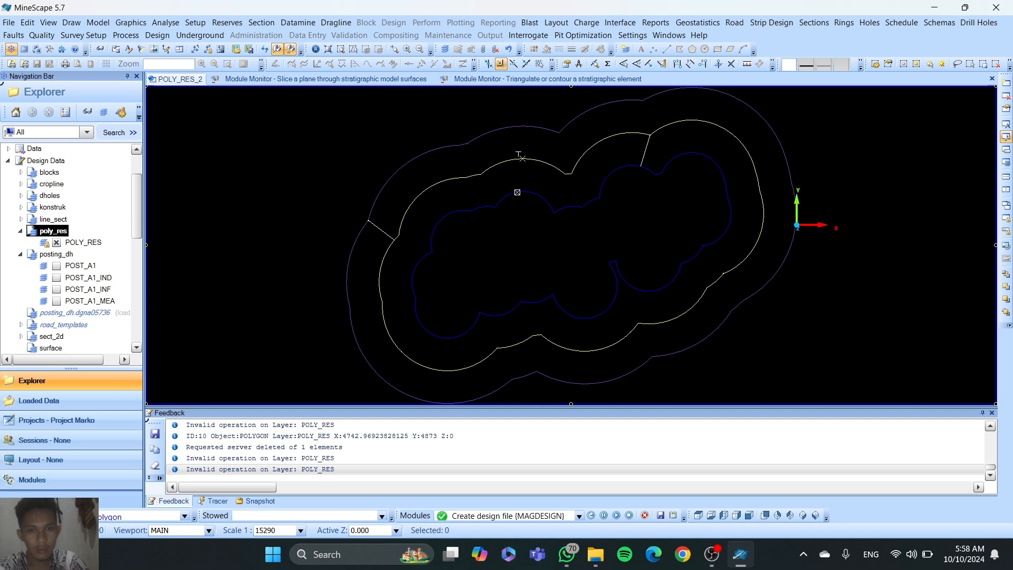
left_click(520, 157)
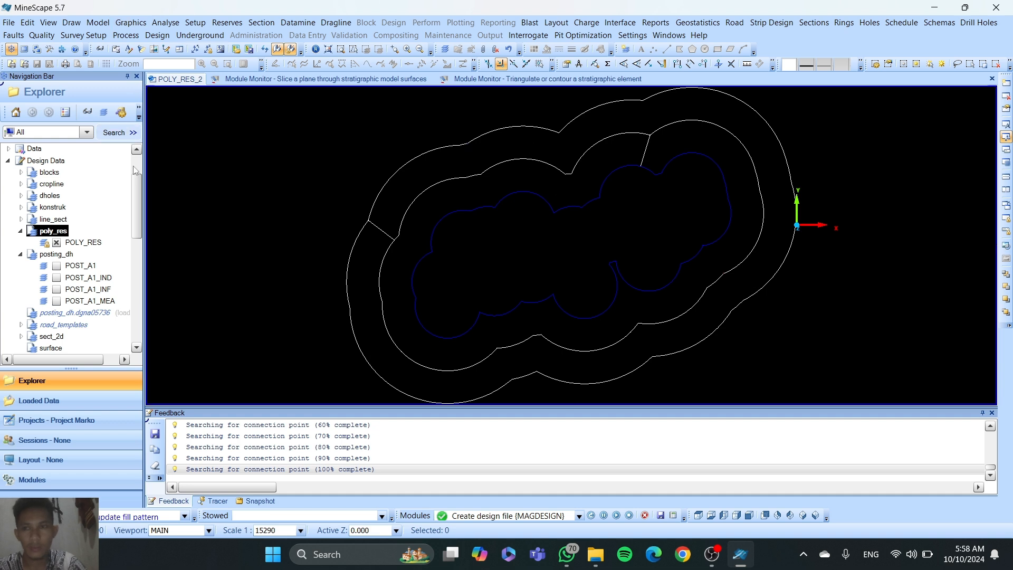
Step: Reopen the poly_res design file for editing and fill the innermost polygon with the Boulder_conglom pattern
right_click(61, 233)
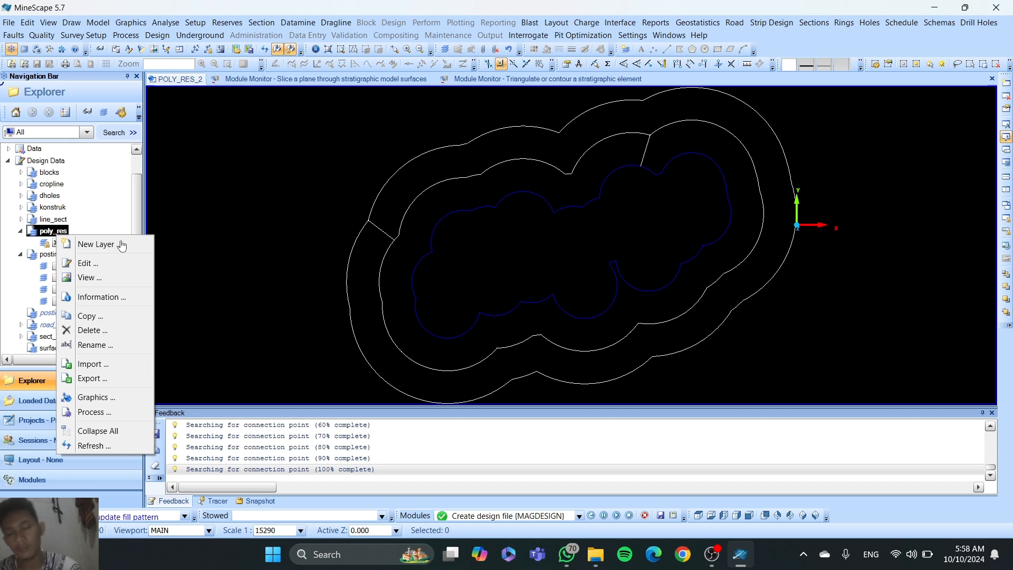
left_click(106, 262)
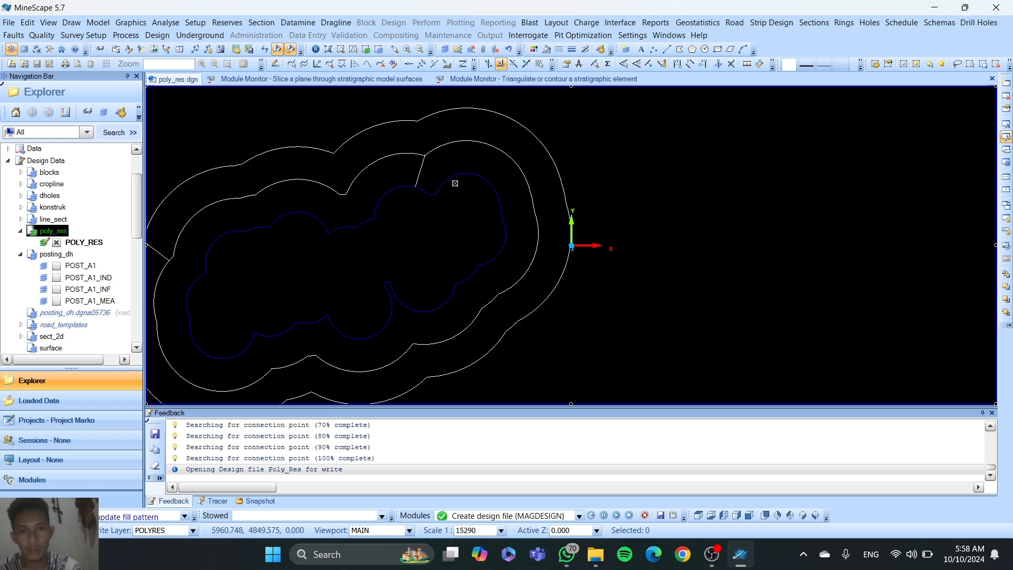
left_click(447, 180)
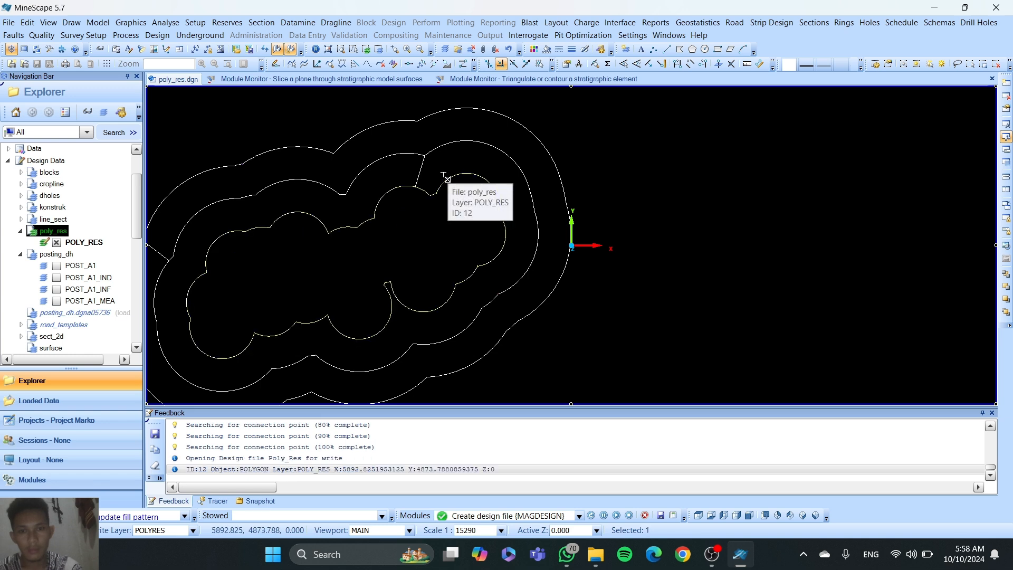
left_click(433, 209)
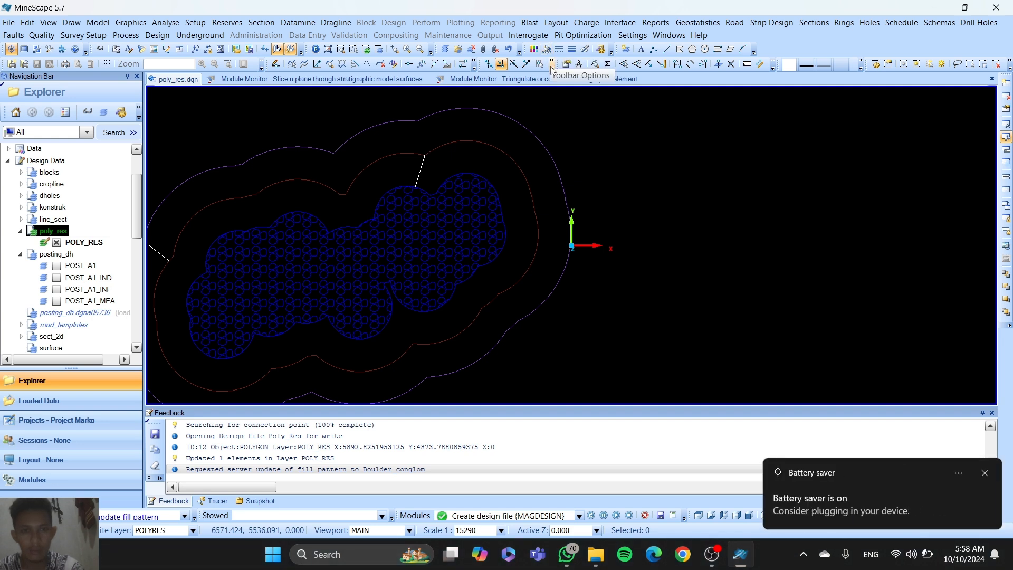
Step: Fill the donut polygon between the middle and inner boundaries with the Plus_Fill pattern
left_click(560, 50)
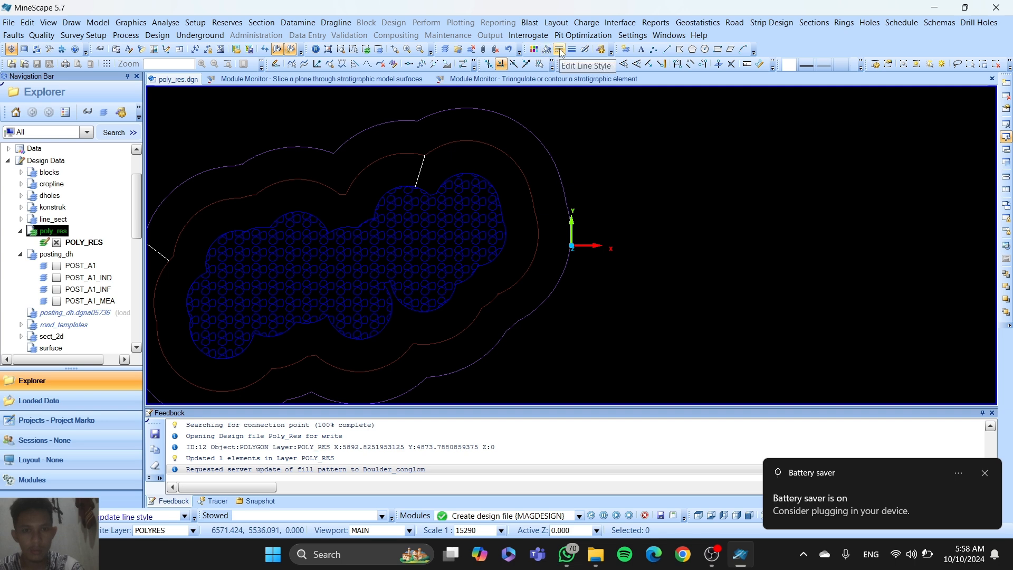
left_click(546, 49)
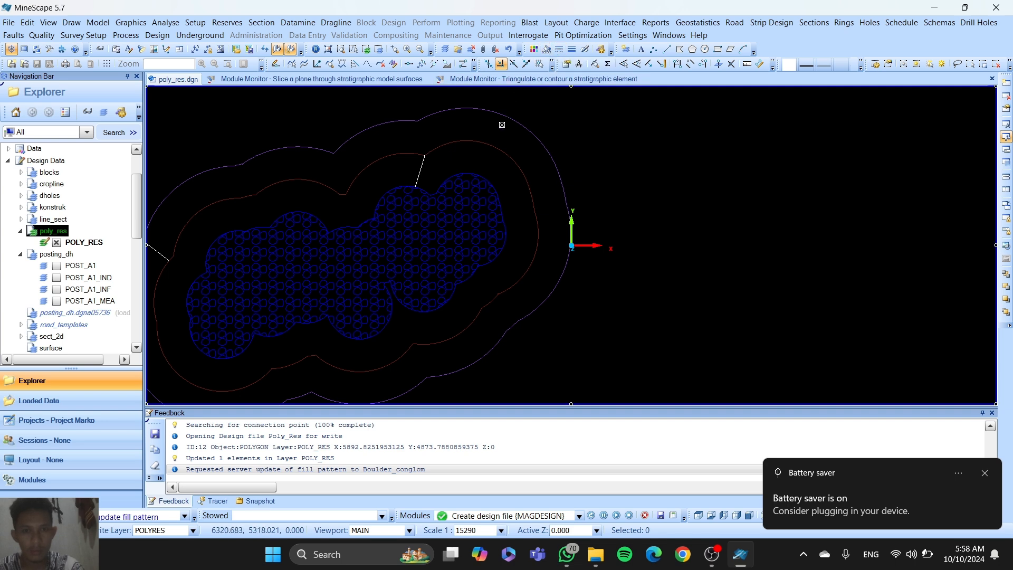
left_click(545, 50)
left_click(421, 163)
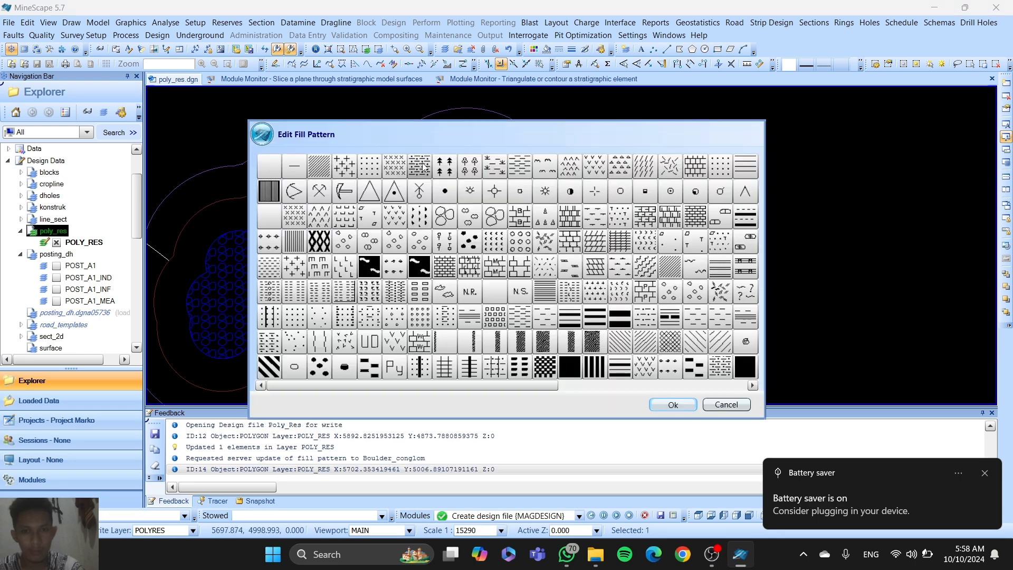
double_click(351, 163)
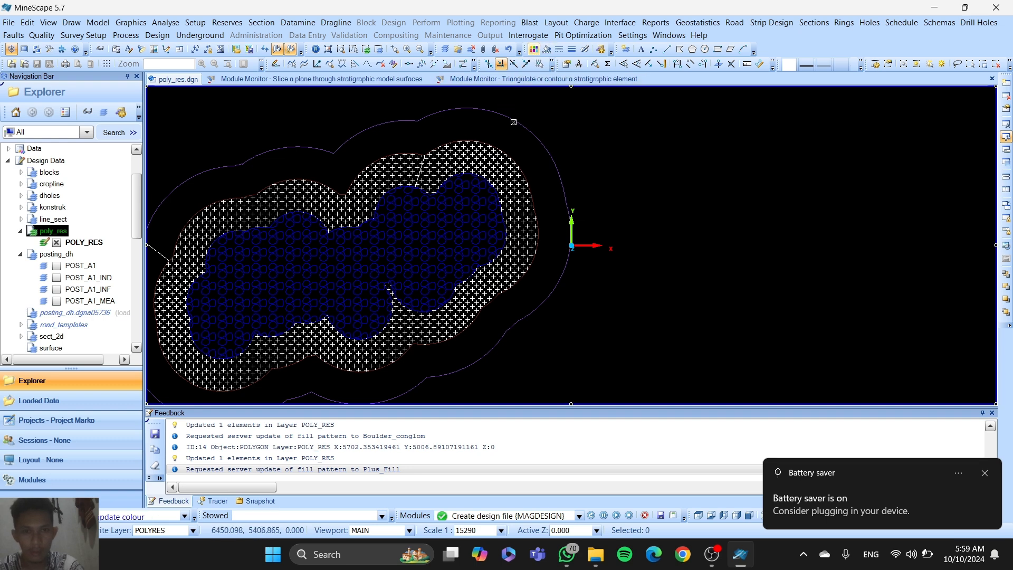
Step: Colour the donut polygon between the middle and inner boundaries green
left_click(467, 153)
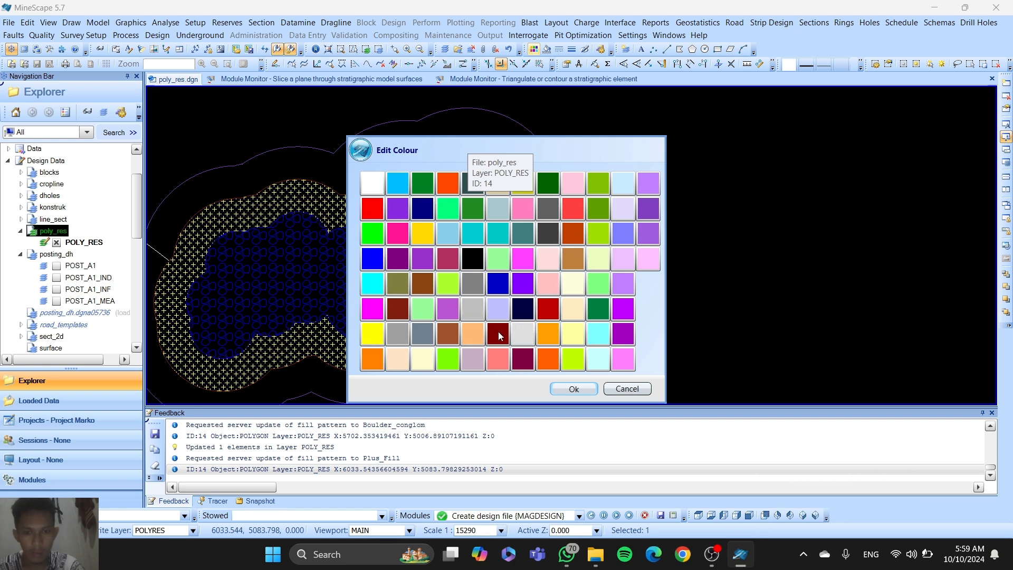
double_click(372, 231)
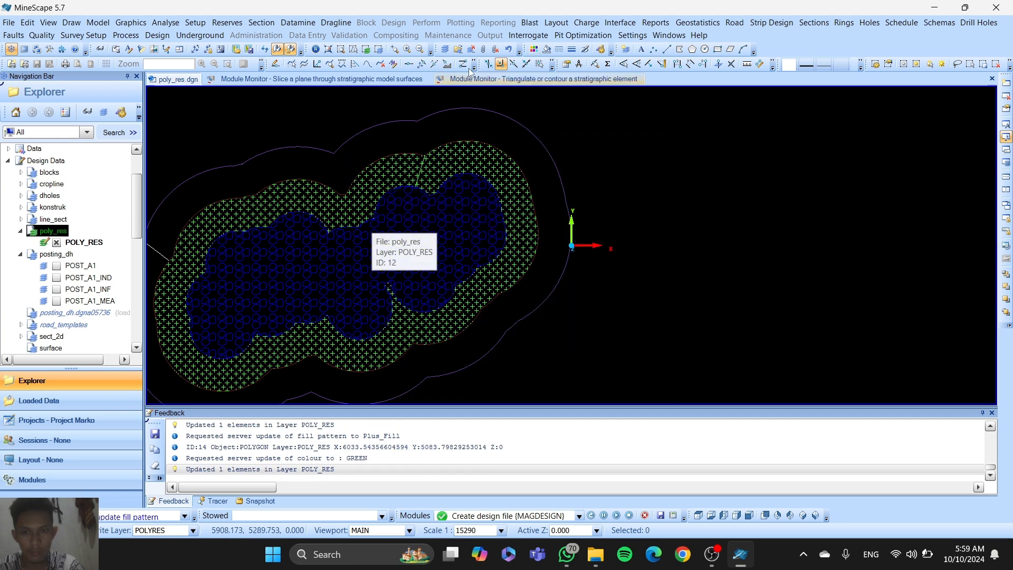
Step: Change the fill pattern of the innermost polygon to Plus_Fill
left_click(547, 49)
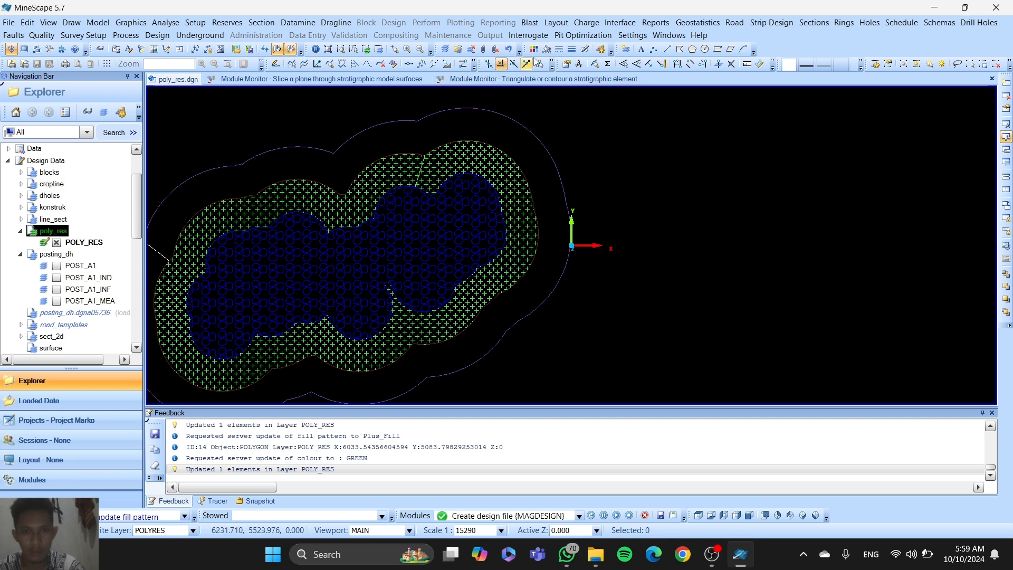
left_click(432, 234)
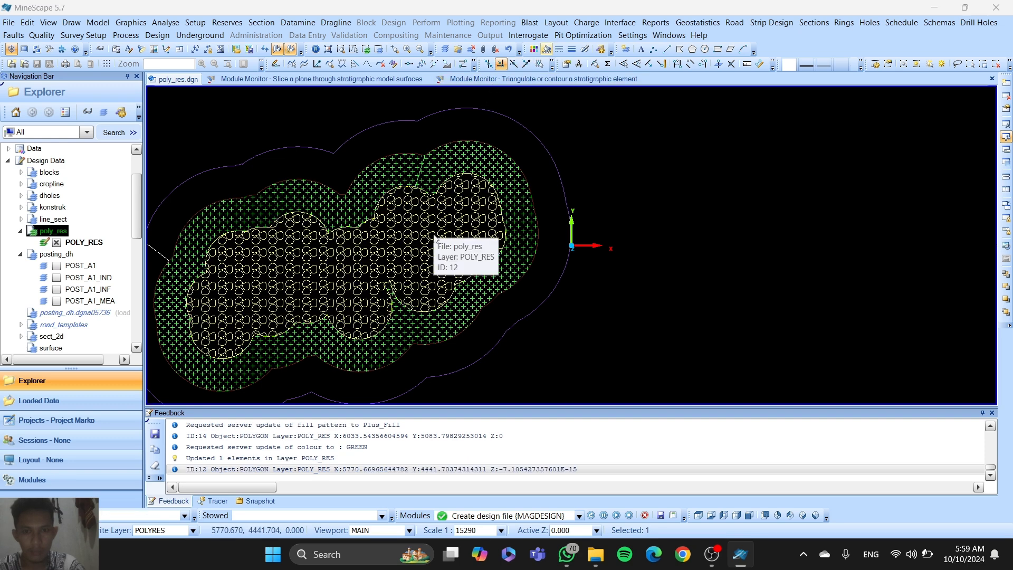
left_click(436, 238)
left_click(433, 233)
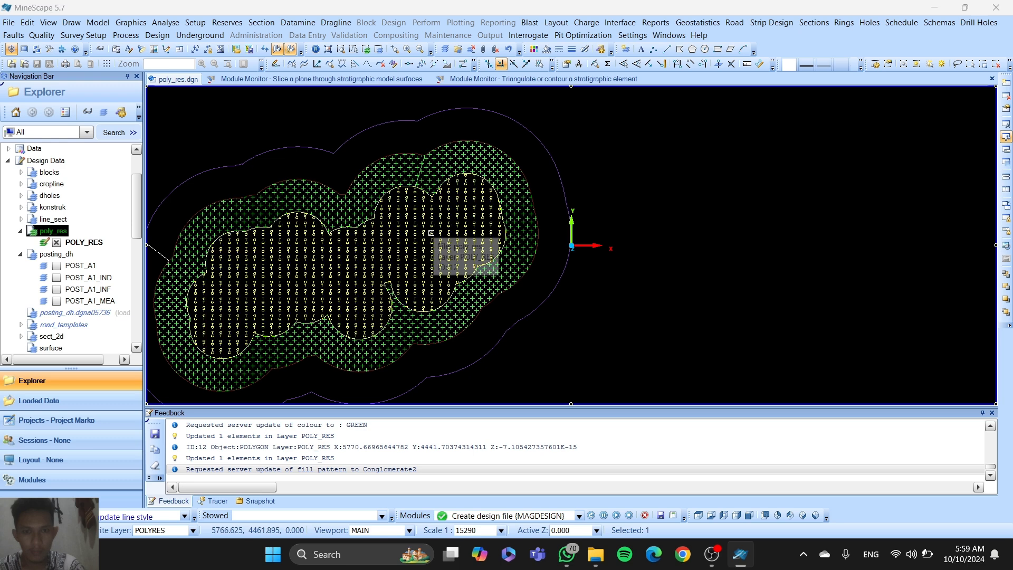
left_click(432, 233)
left_click(431, 233)
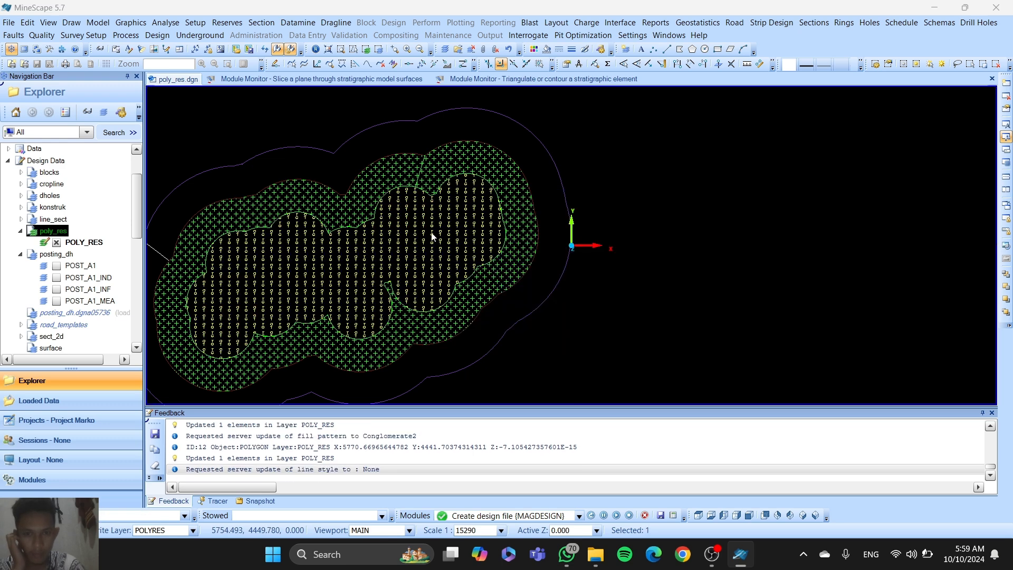
left_click(431, 233)
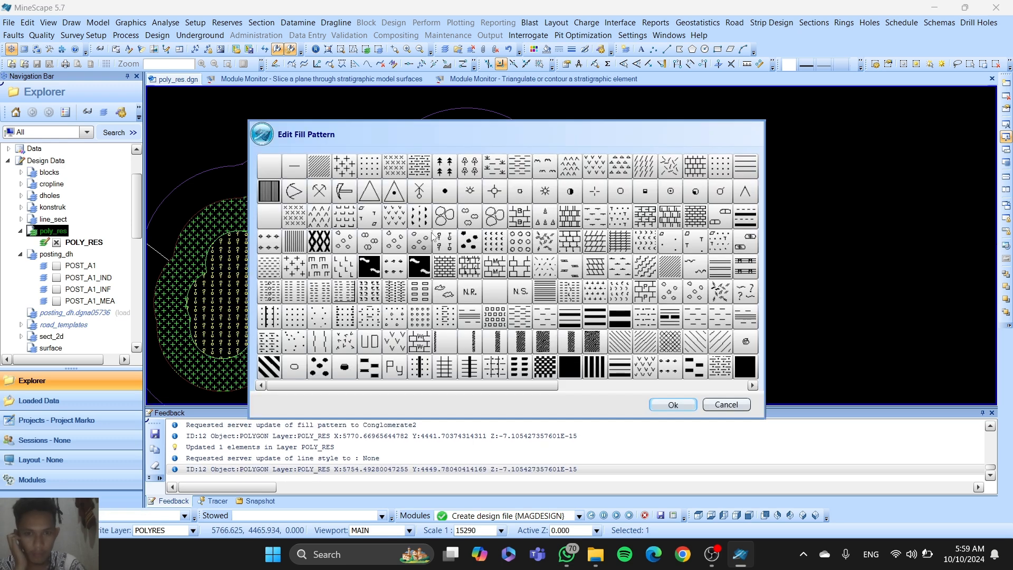
double_click(344, 165)
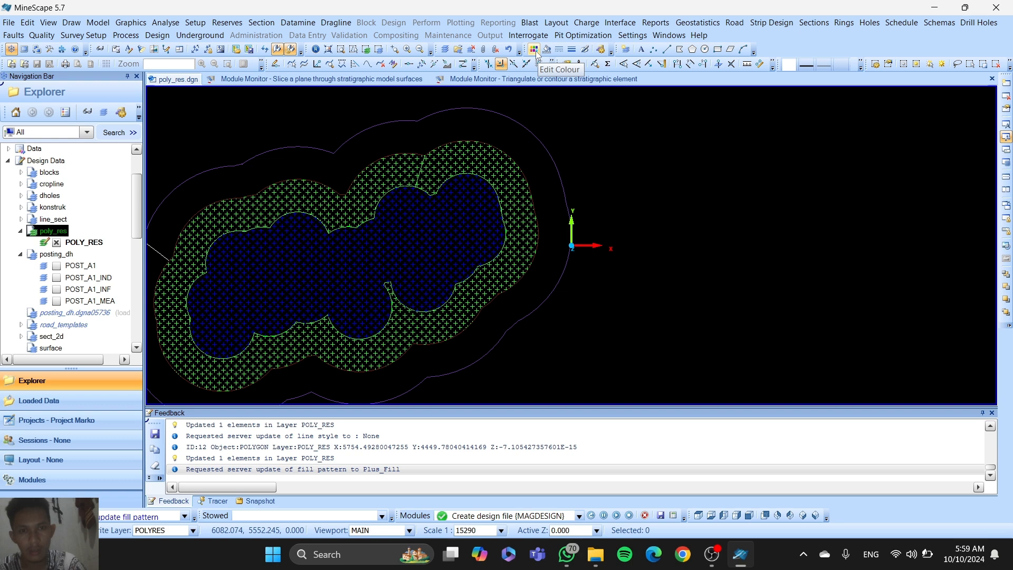
Step: Fill the outer boundary polygon with the Plus_Fill pattern and colour it MEDIUM_RED
left_click(444, 111)
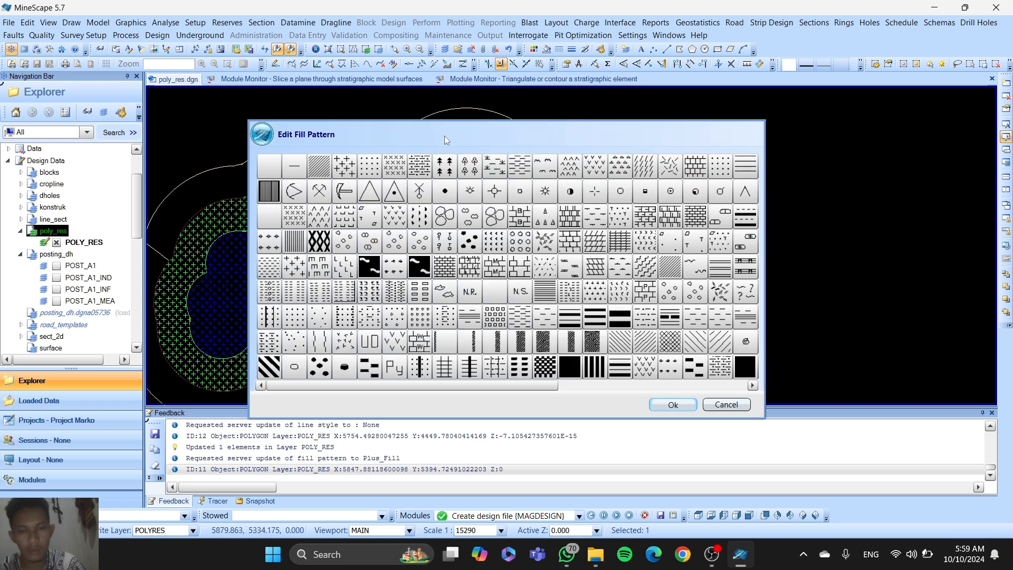
double_click(350, 167)
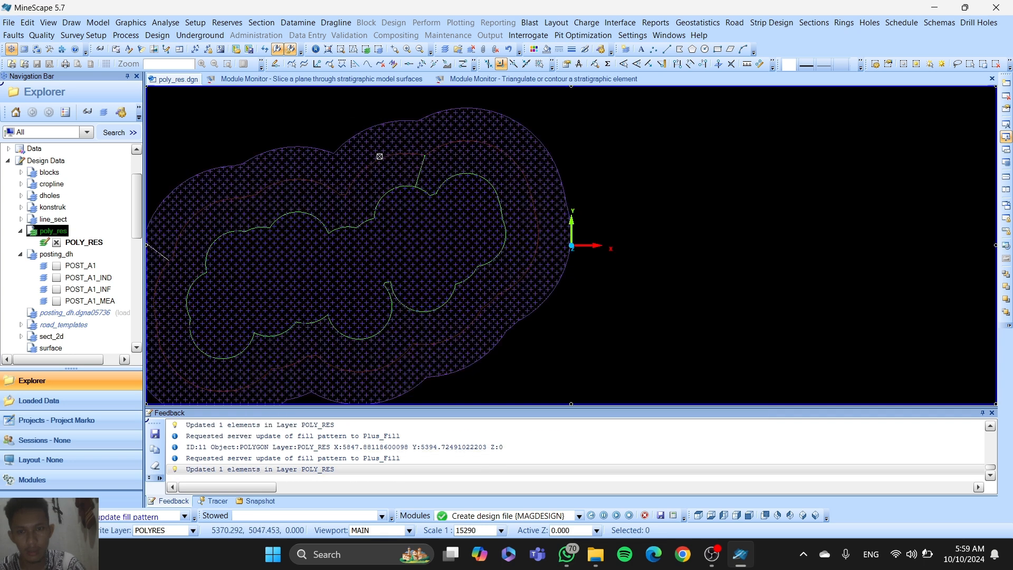
left_click(534, 49)
left_click(507, 169)
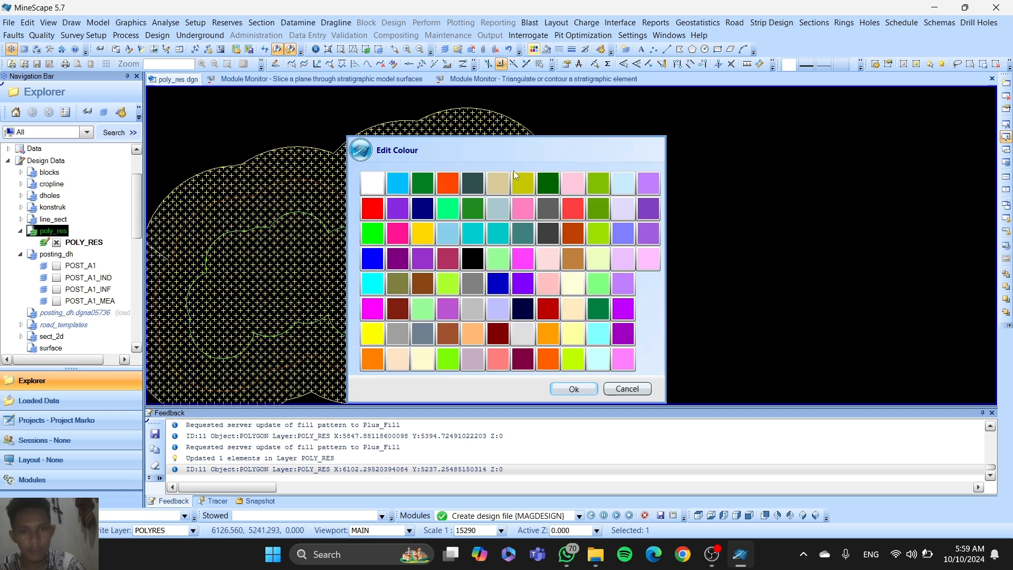
double_click(540, 308)
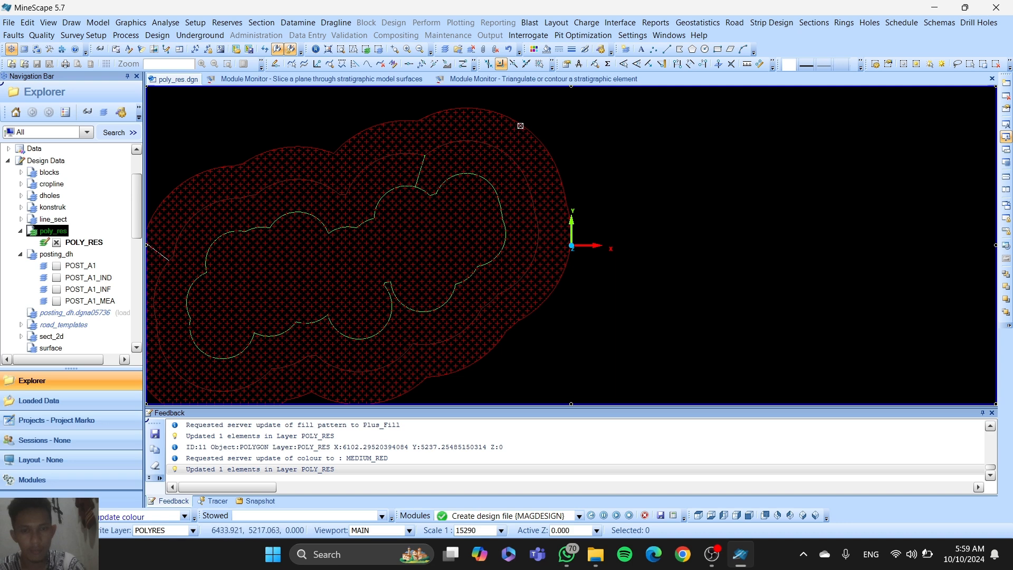
left_click(547, 49)
left_click(489, 157)
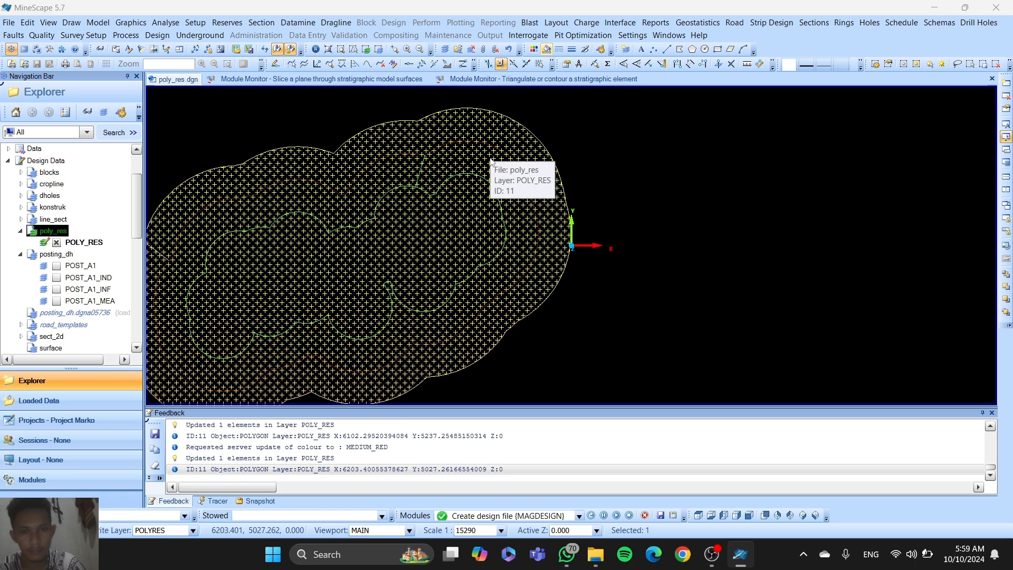
left_click(538, 80)
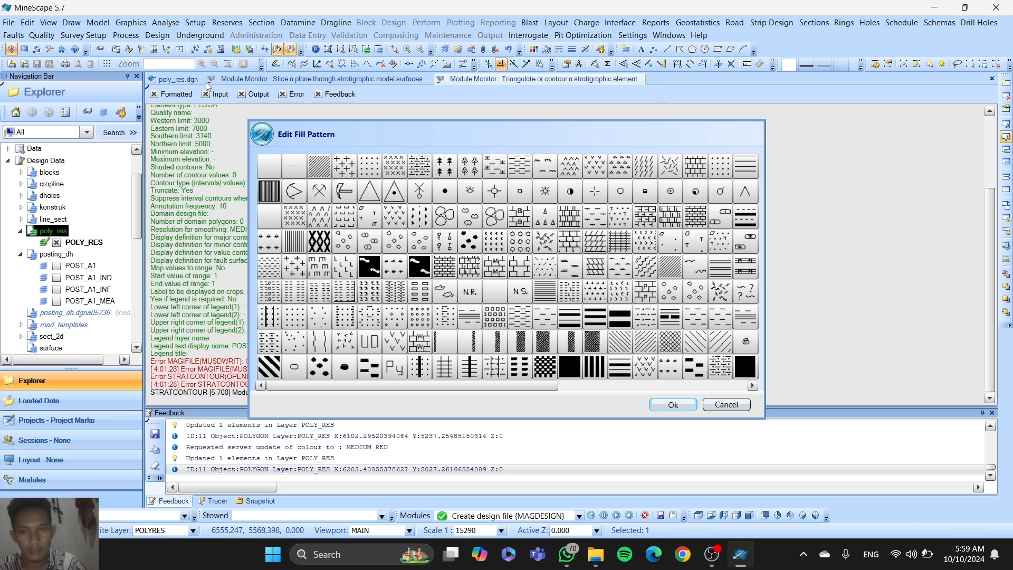
left_click(178, 80)
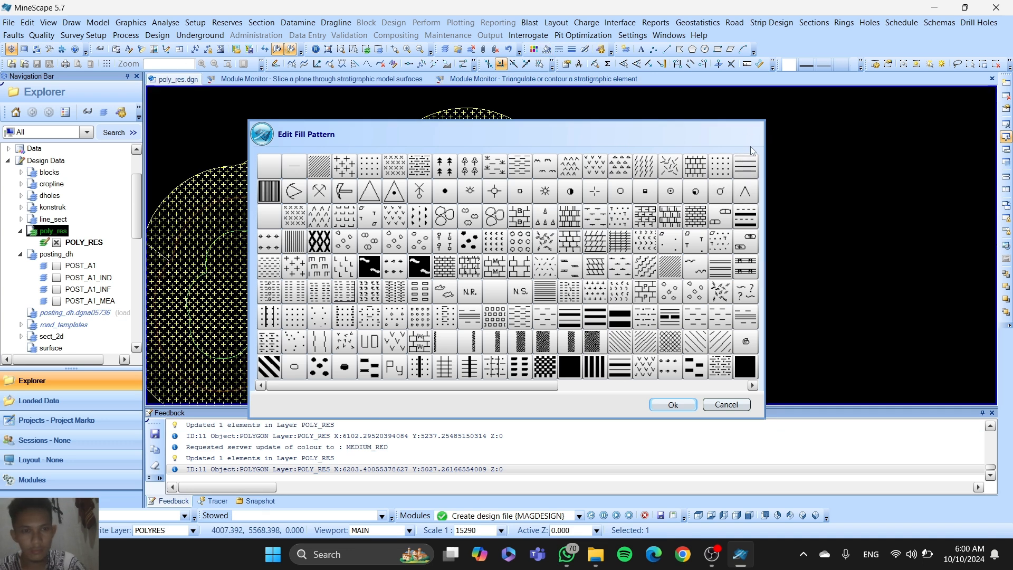
left_click(739, 405)
left_click(718, 349)
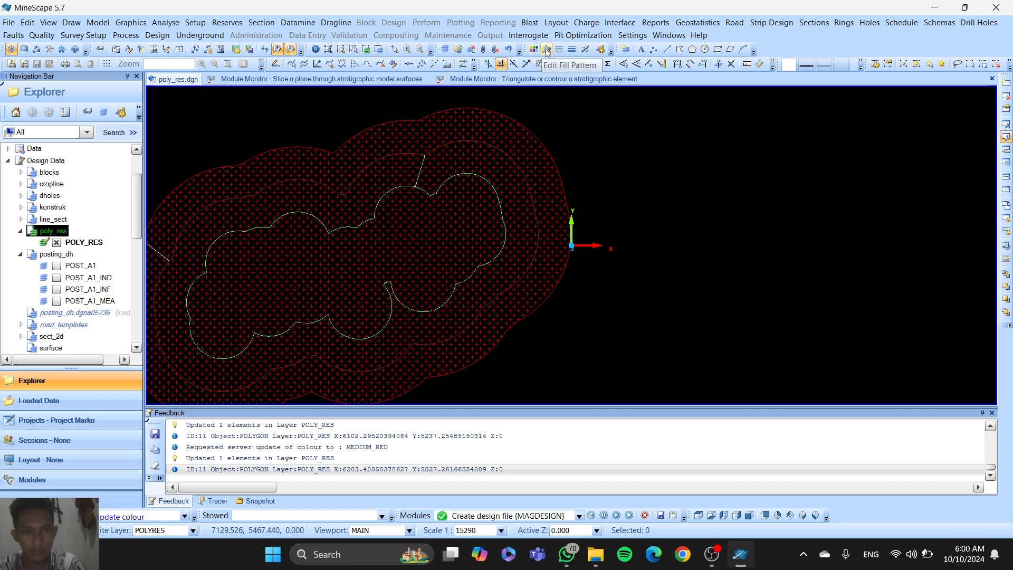
left_click(711, 554)
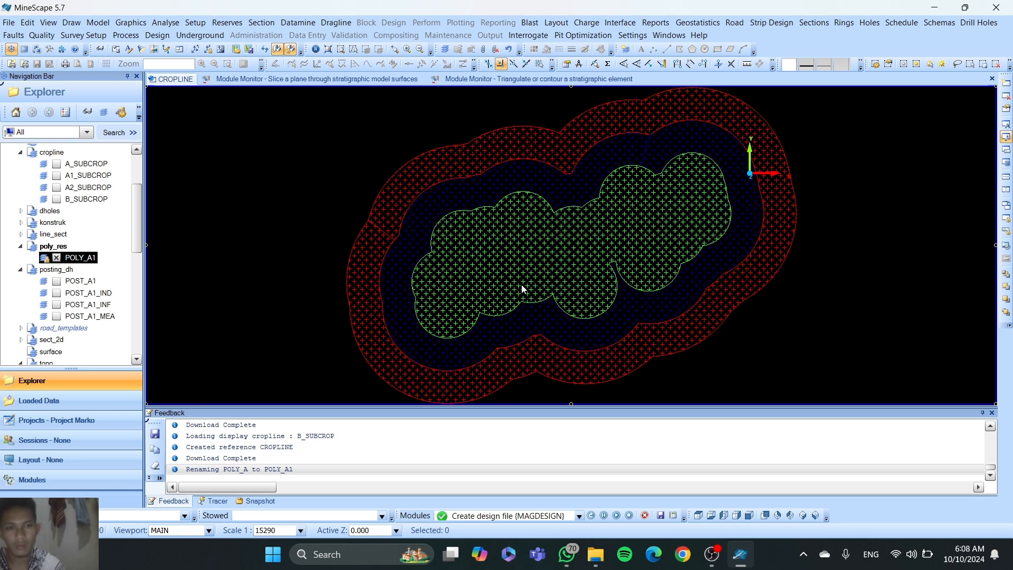
Step: Create a 3D design file named iup_cropline under Design Data, with metres as its internal units
mouse_move(524, 288)
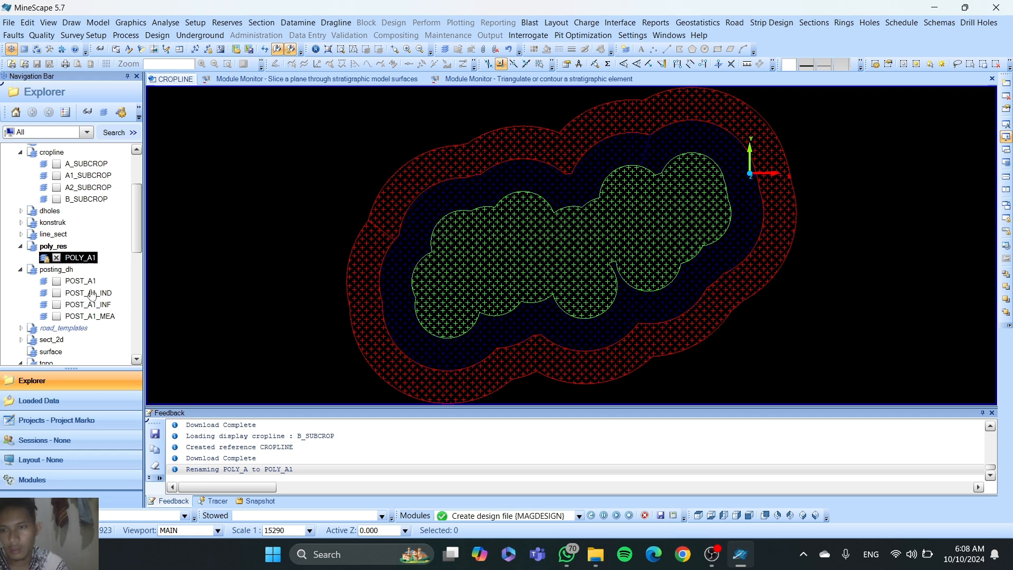
scroll(63, 208, "up", 3)
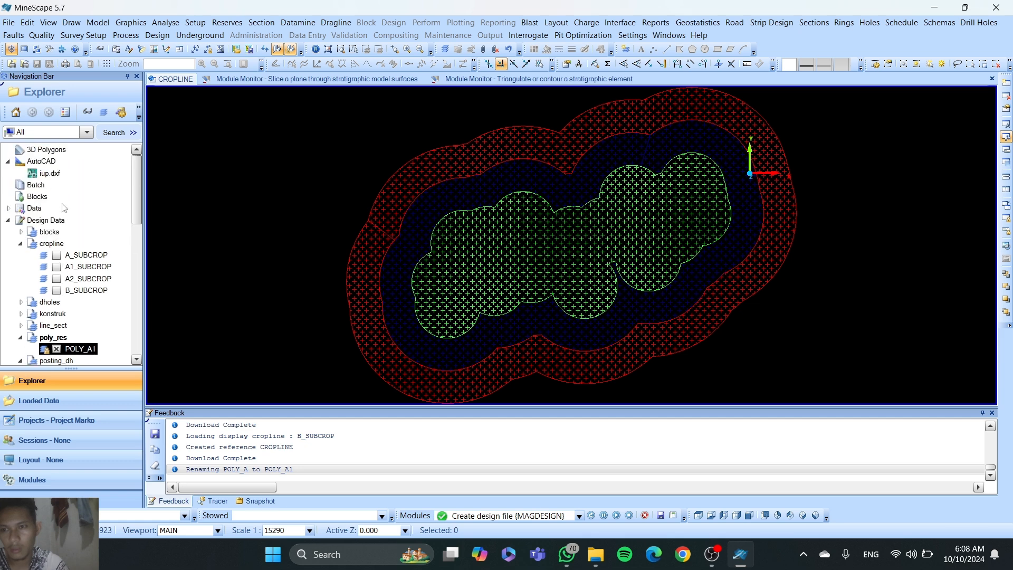
right_click(62, 221)
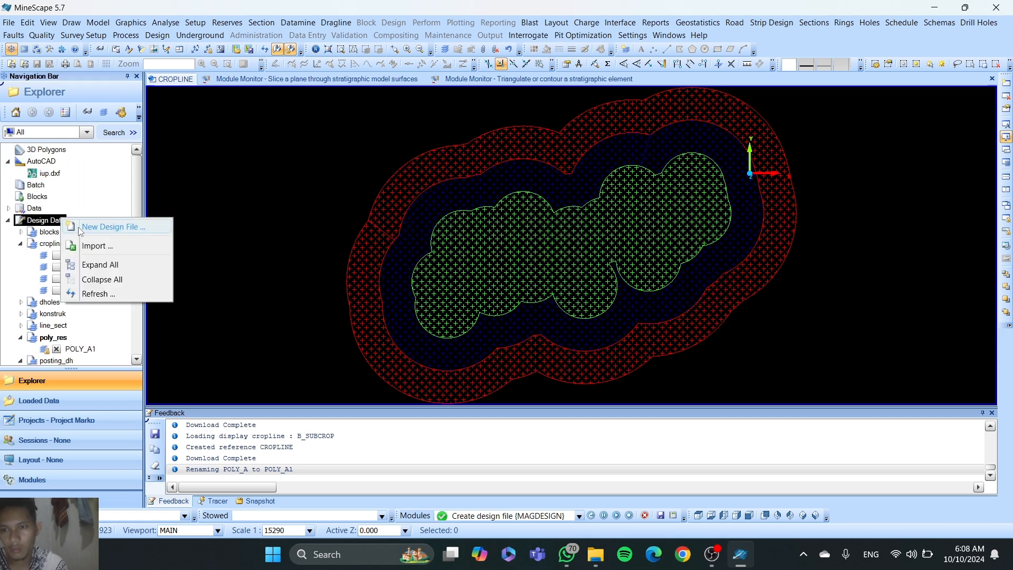
left_click(79, 227)
left_click(476, 234)
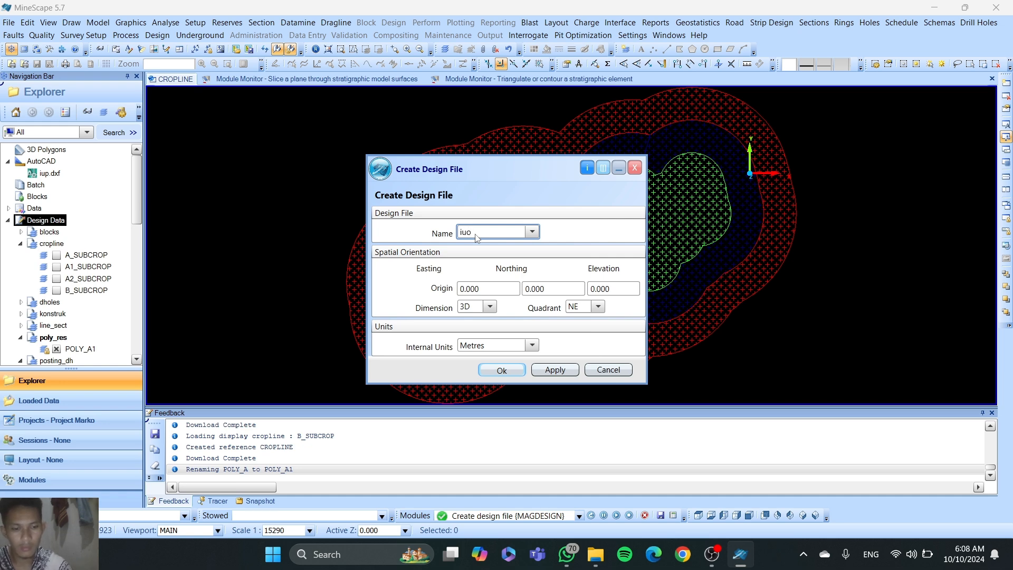
type("iuo_cropline")
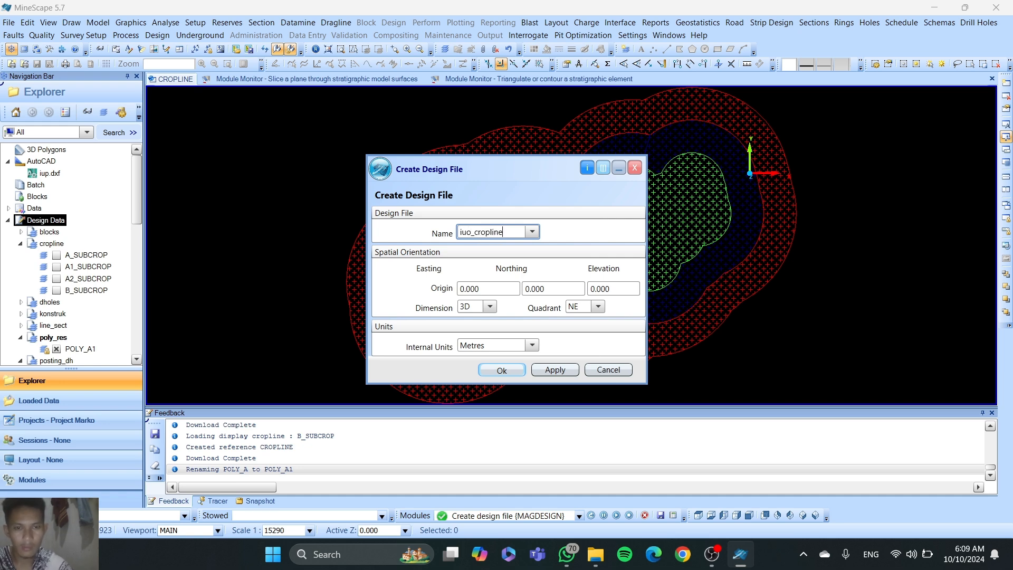
left_click(471, 231)
key("BackSpace")
type("p")
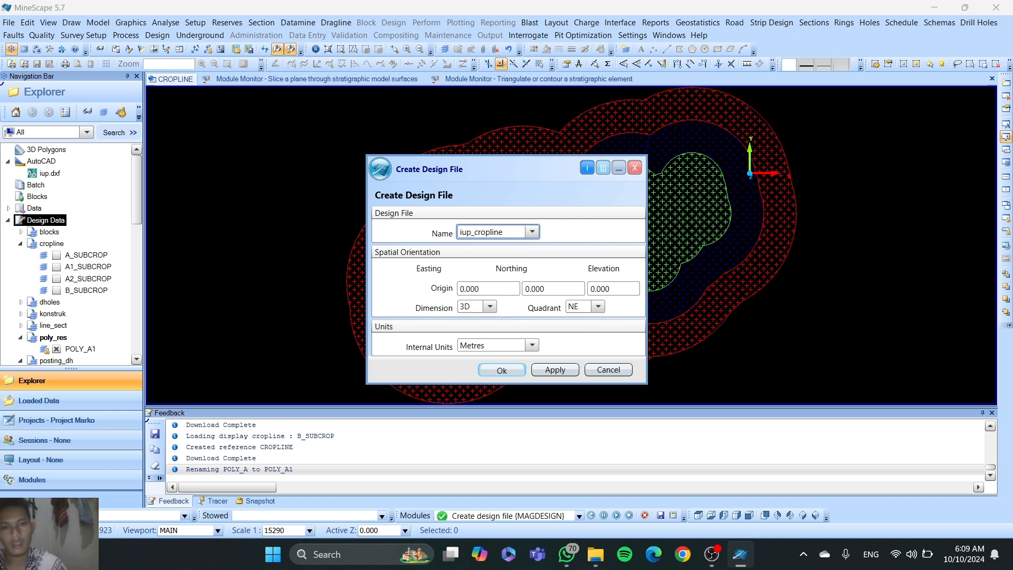
left_click(504, 371)
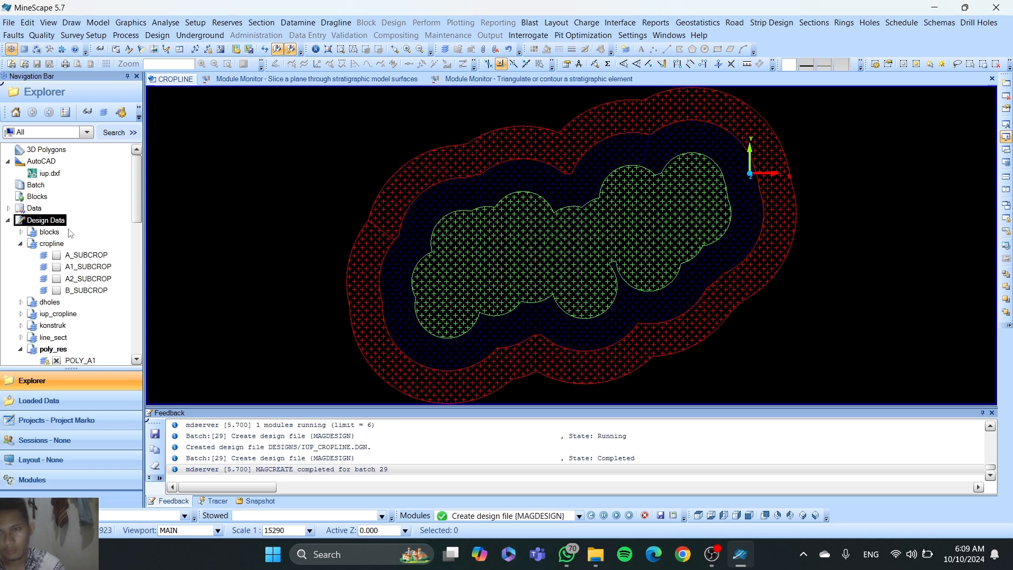
left_click(58, 314)
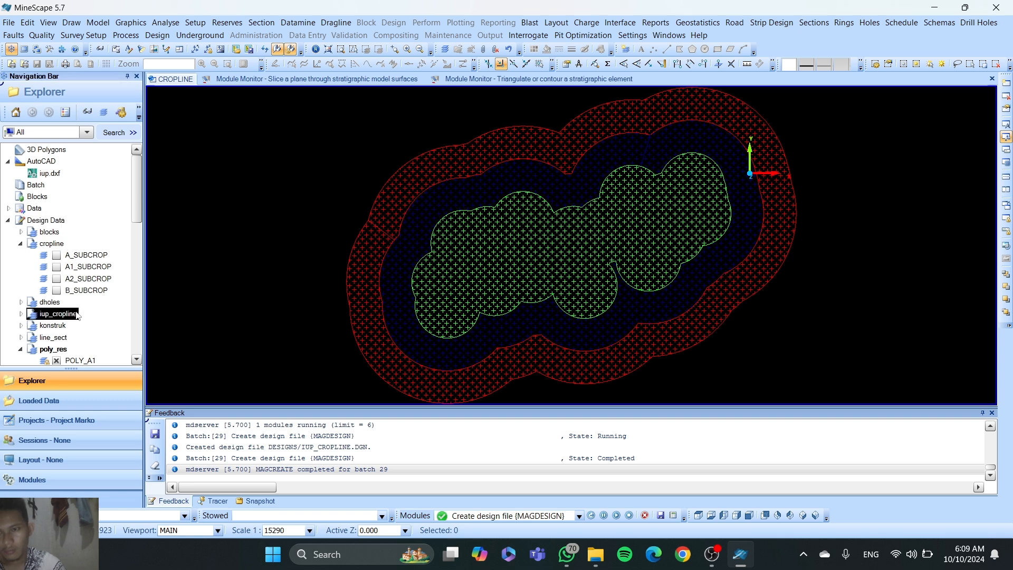
scroll(68, 311, "down", 3)
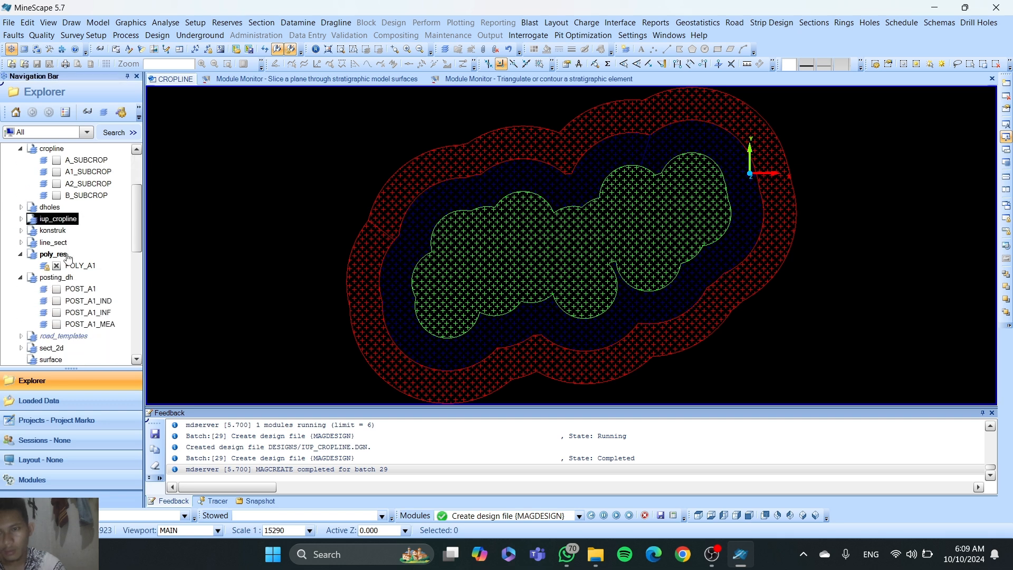
scroll(67, 258, "down", 4)
scroll(68, 243, "up", 4)
right_click(71, 226)
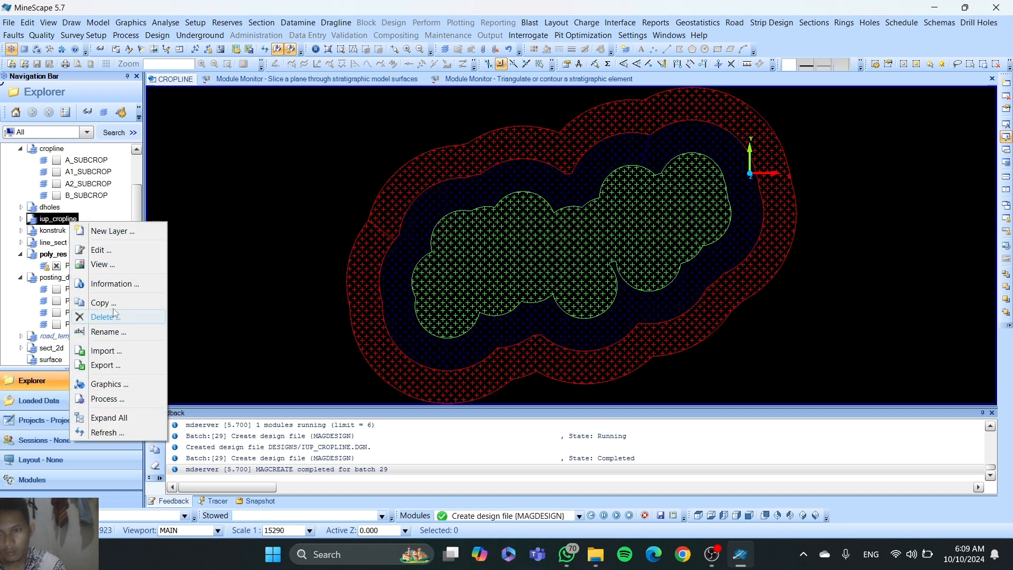
left_click(108, 252)
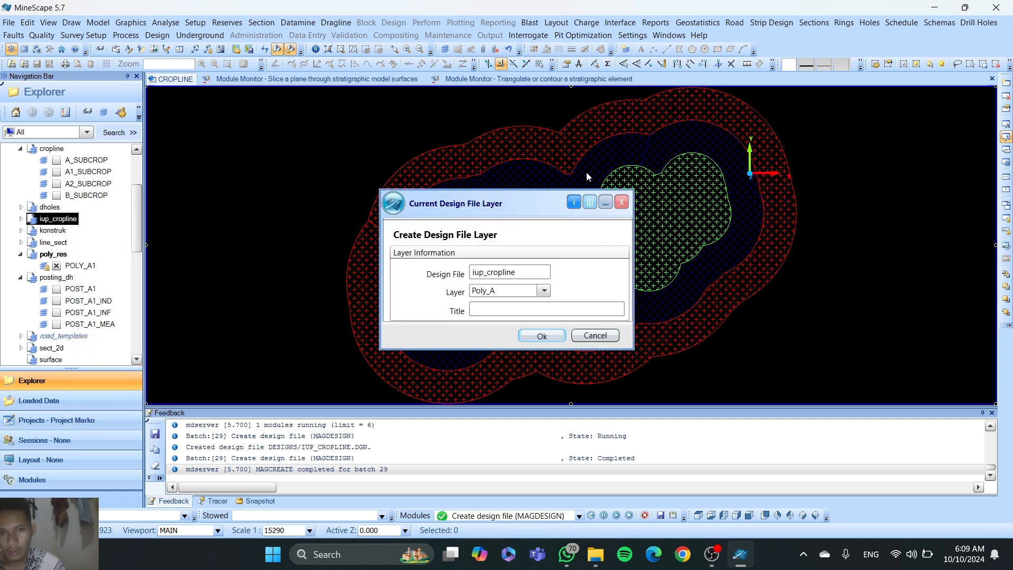
left_click(621, 204)
Step: Unload the POLY_A1 layer from the display and open the iup_cropline design file for editing with a new Poly_A layer
left_click(57, 265)
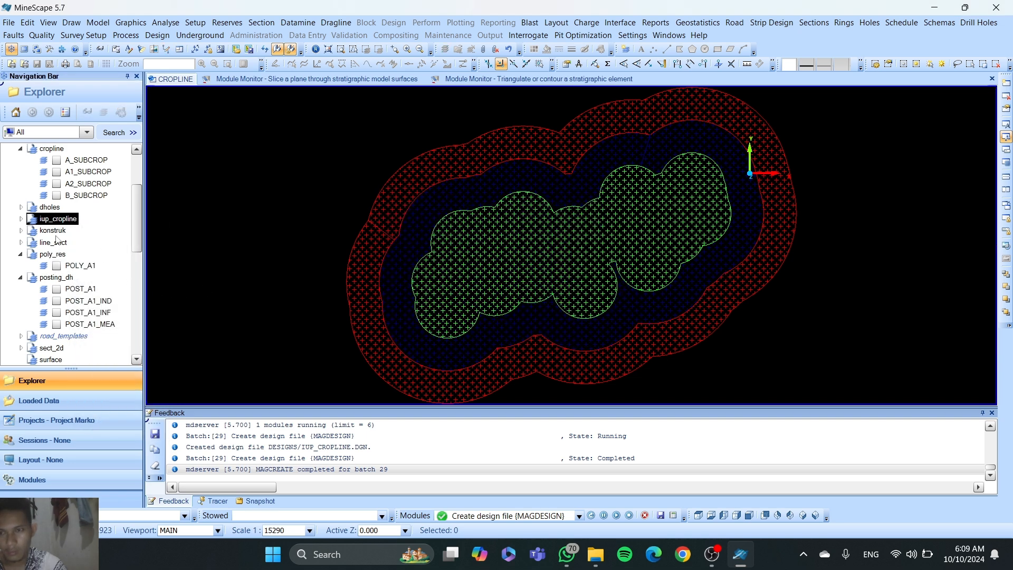
right_click(61, 224)
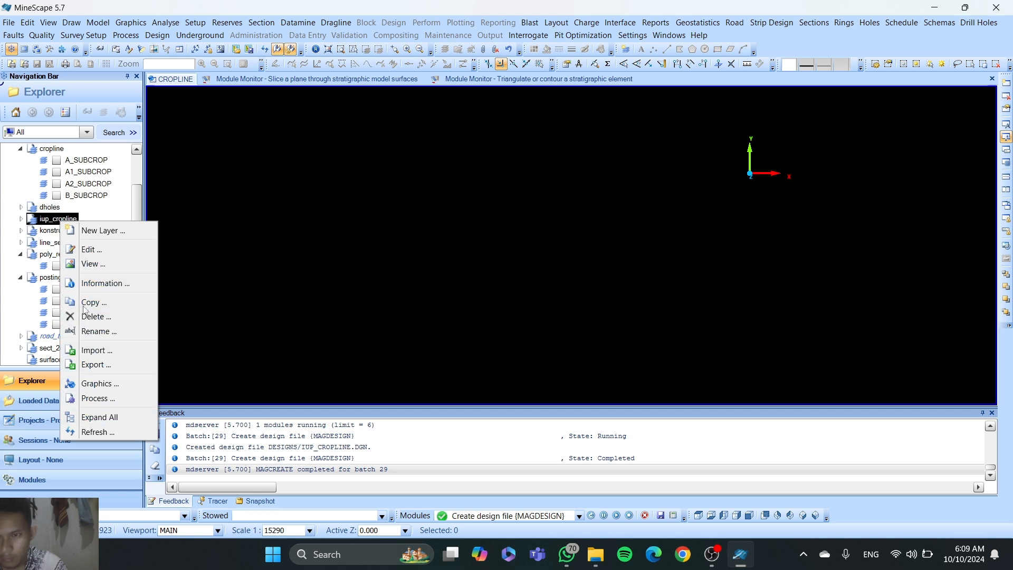
left_click(100, 231)
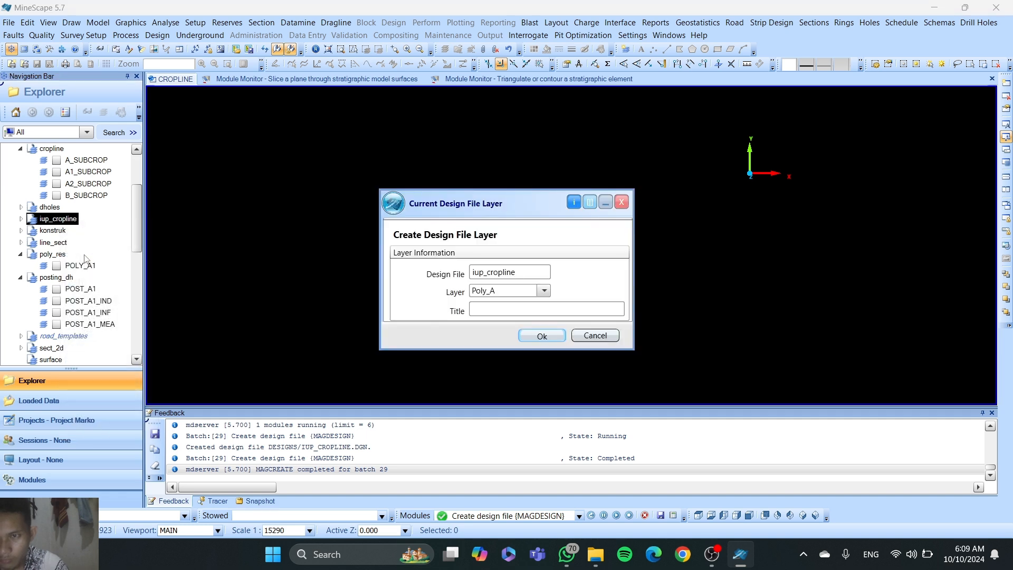
double_click(501, 292)
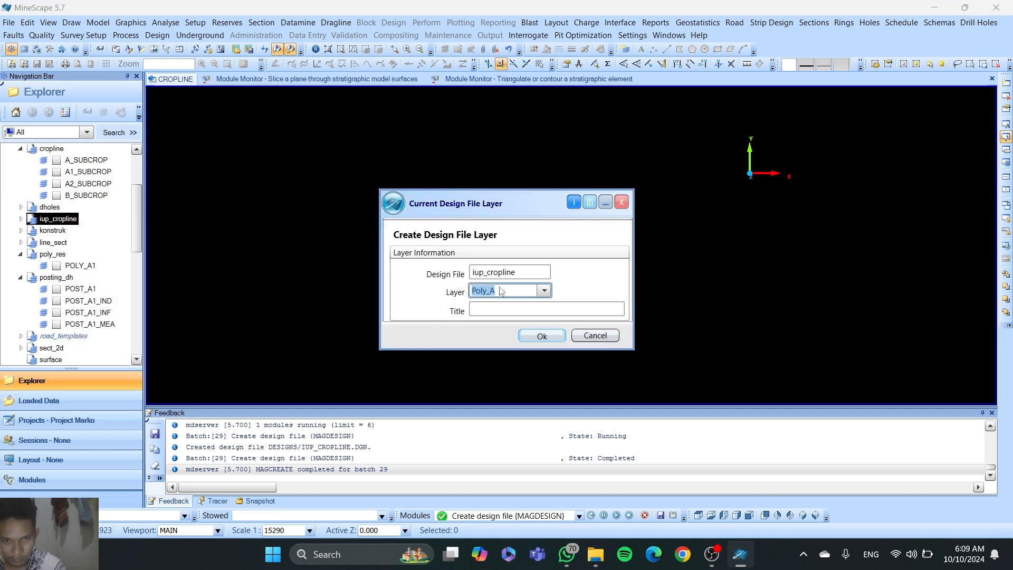
left_click(648, 284)
left_click(519, 295)
left_click(549, 336)
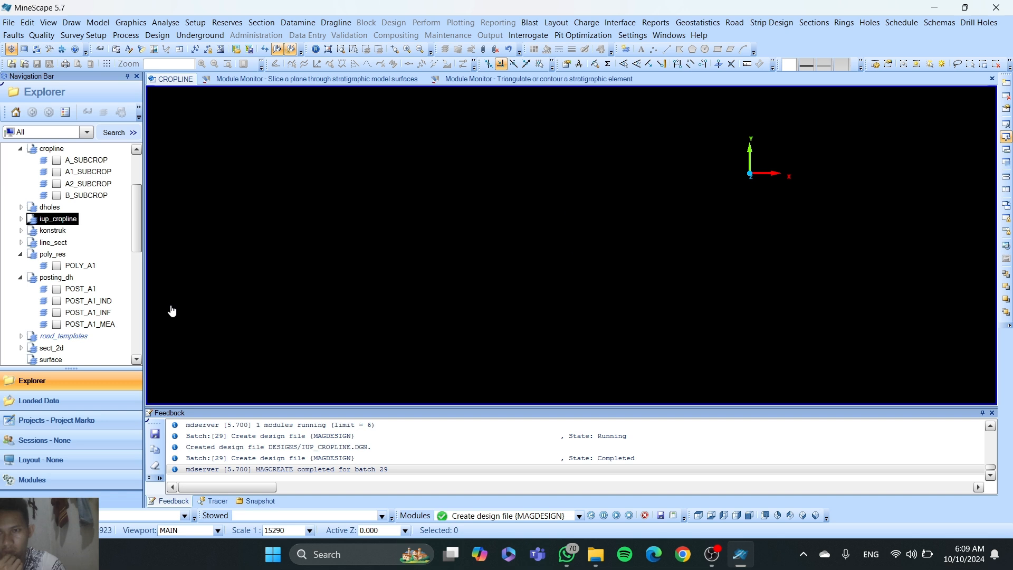
left_click(21, 219)
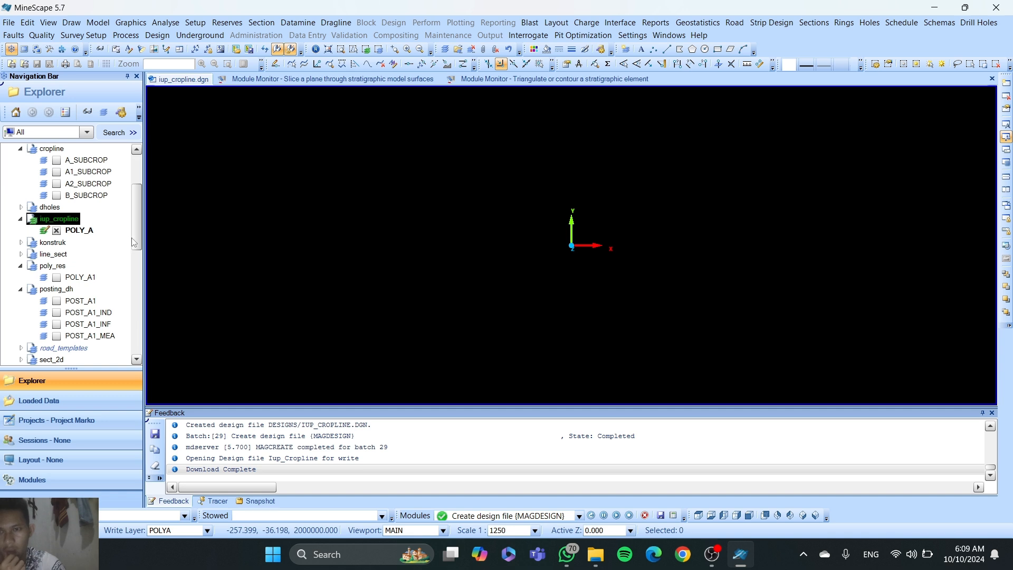
scroll(124, 238, "down", 8)
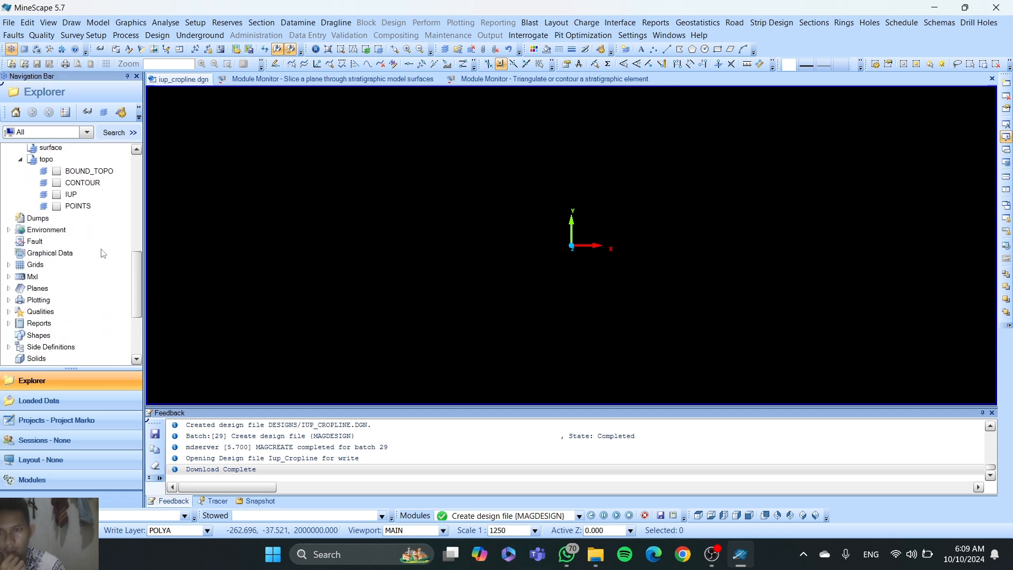
Step: Load the IUP layer of the topo design file and the B_SUBCROP layer of cropline into the display
left_click(57, 195)
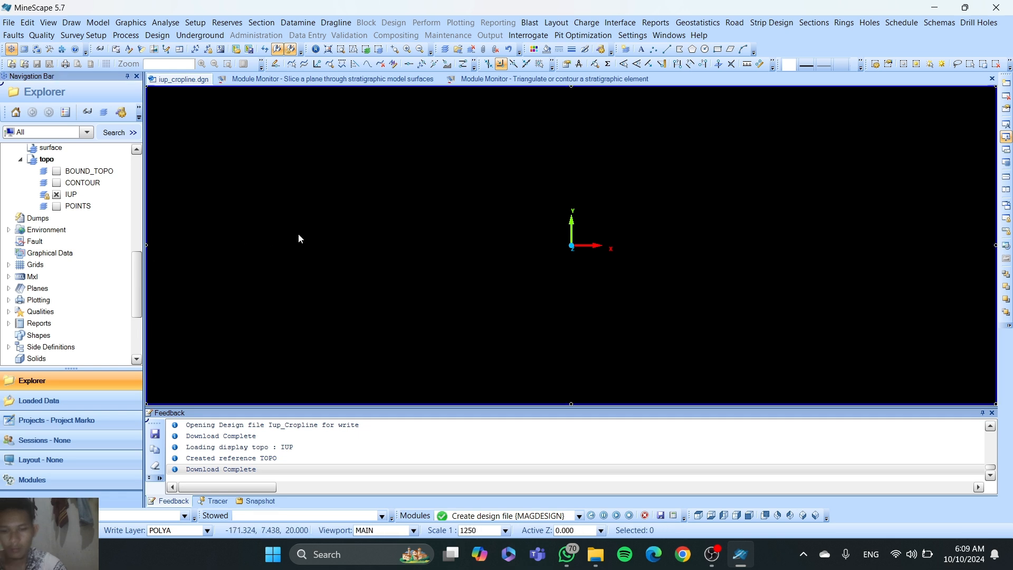
scroll(298, 233, "down", 2)
scroll(299, 233, "down", 4)
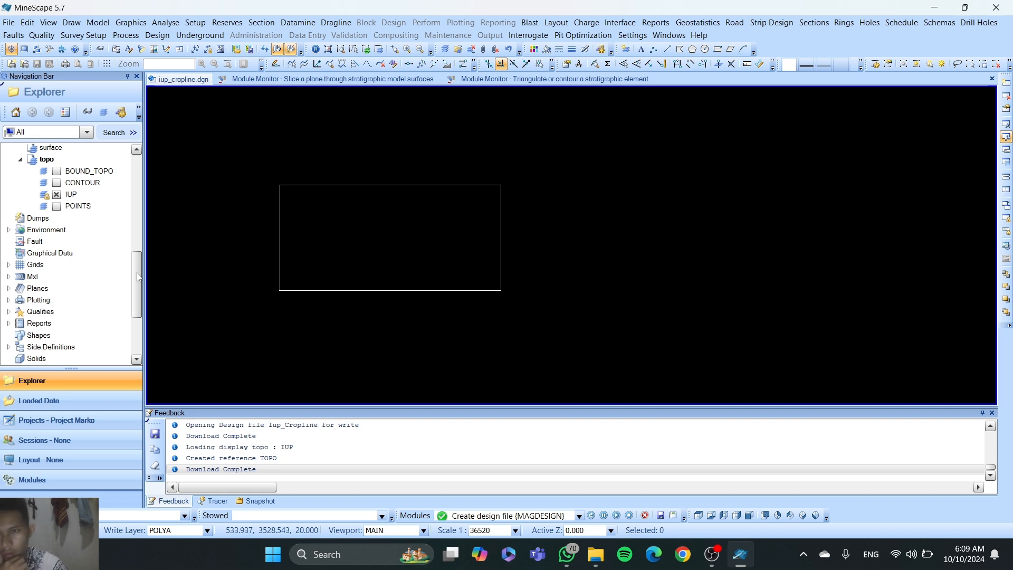
scroll(126, 213, "up", 6)
scroll(125, 213, "up", 1)
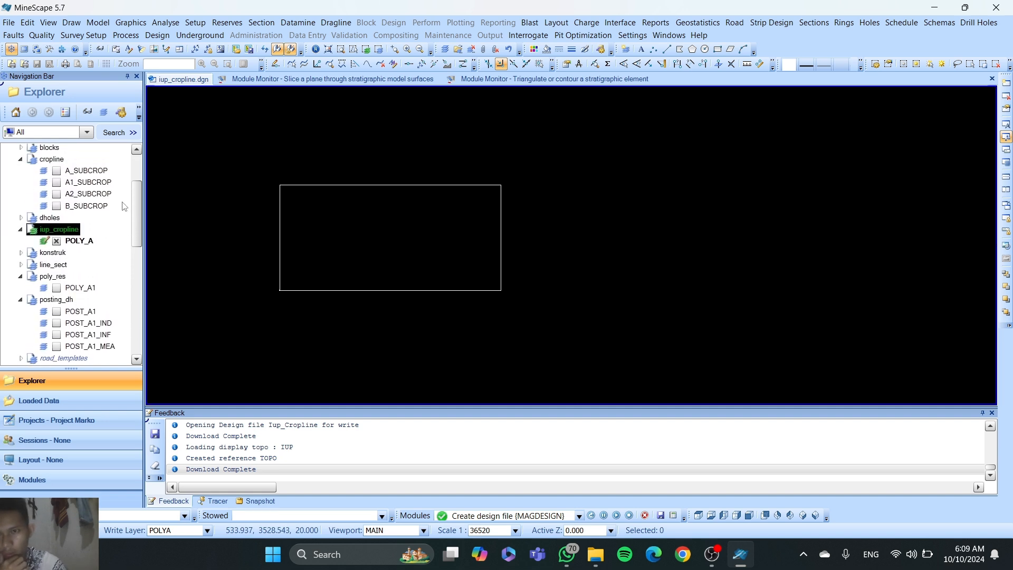
left_click(62, 207)
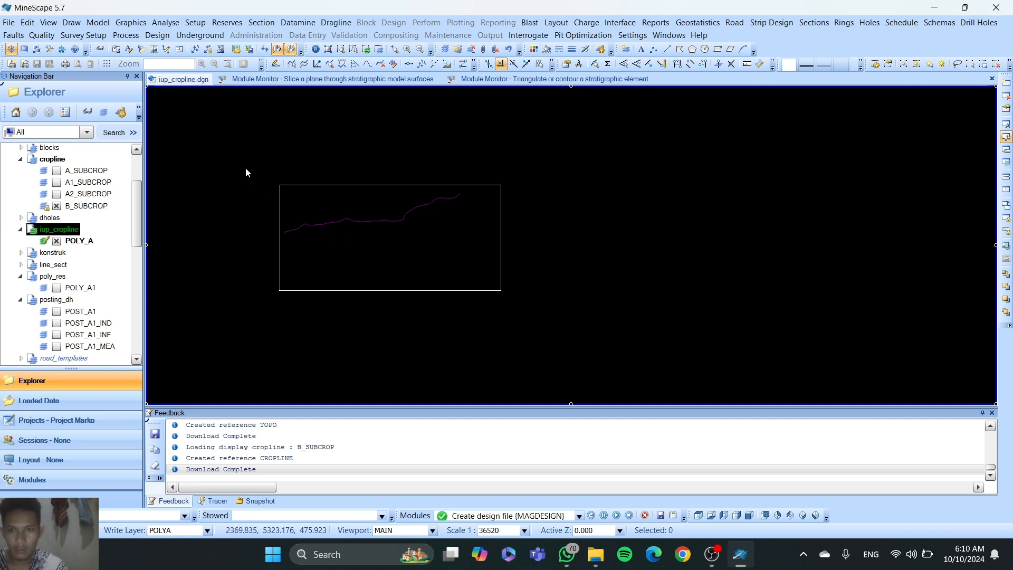
Step: Duplicate the IUP boundary and the B_SUBCROP croplines into the POLY_A layer of iup_cropline
left_click_drag(235, 153, 559, 309)
left_click(28, 22)
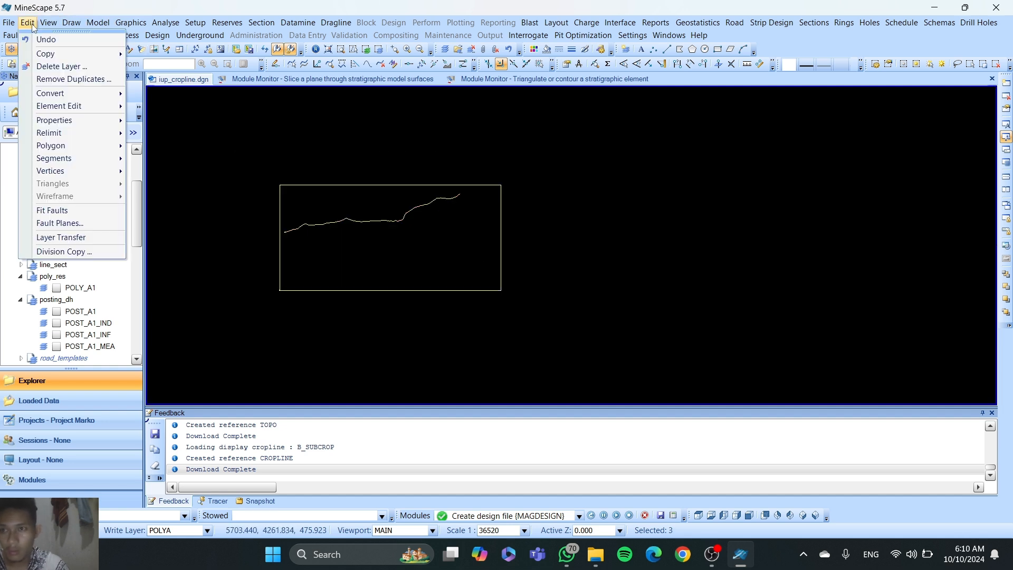
mouse_move(55, 55)
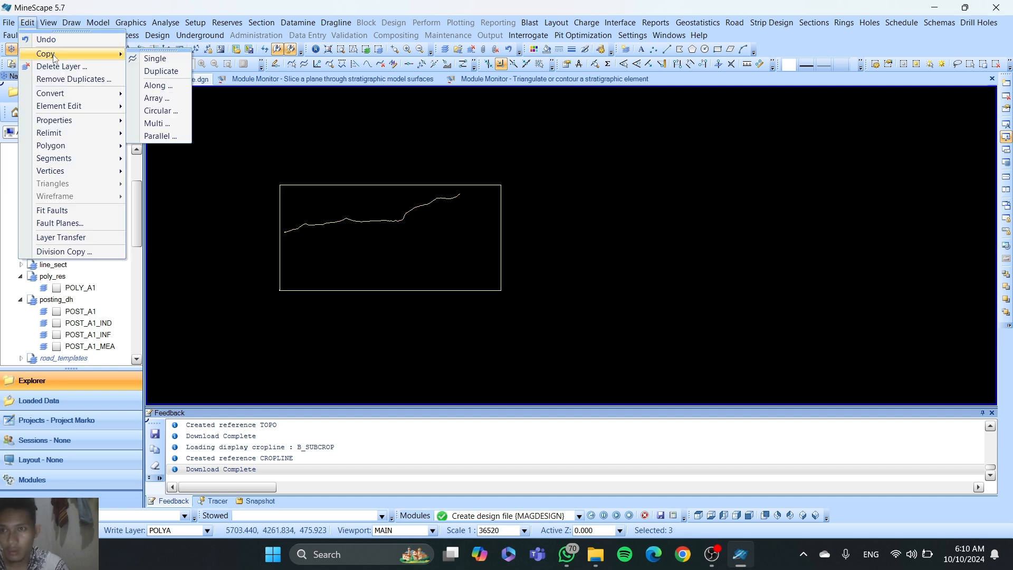
left_click(160, 71)
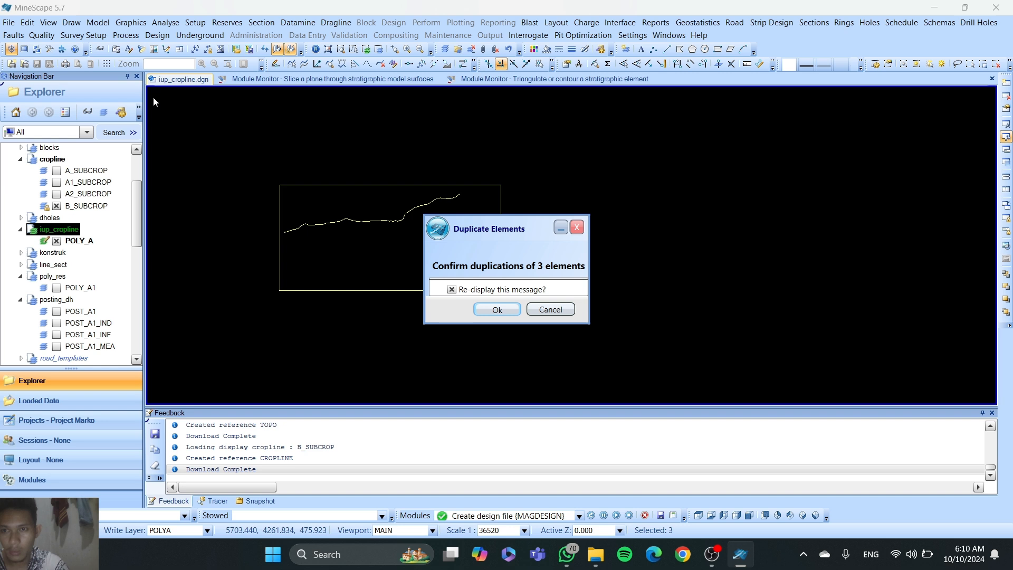
left_click(490, 308)
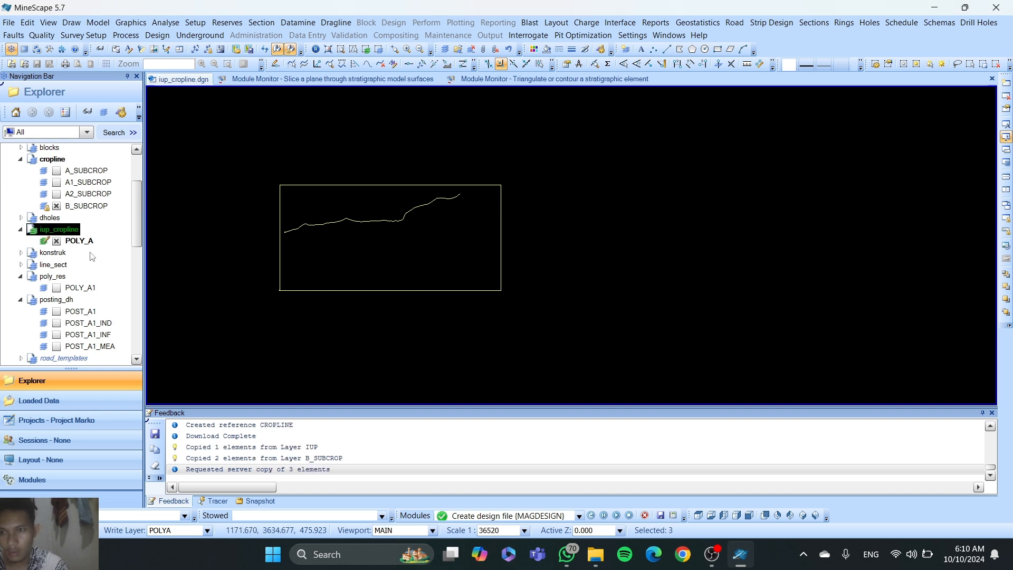
Step: Unload the IUP and B_SUBCROP source layers and the POLY_A layer from the display
scroll(91, 254, "down", 5)
left_click(56, 271)
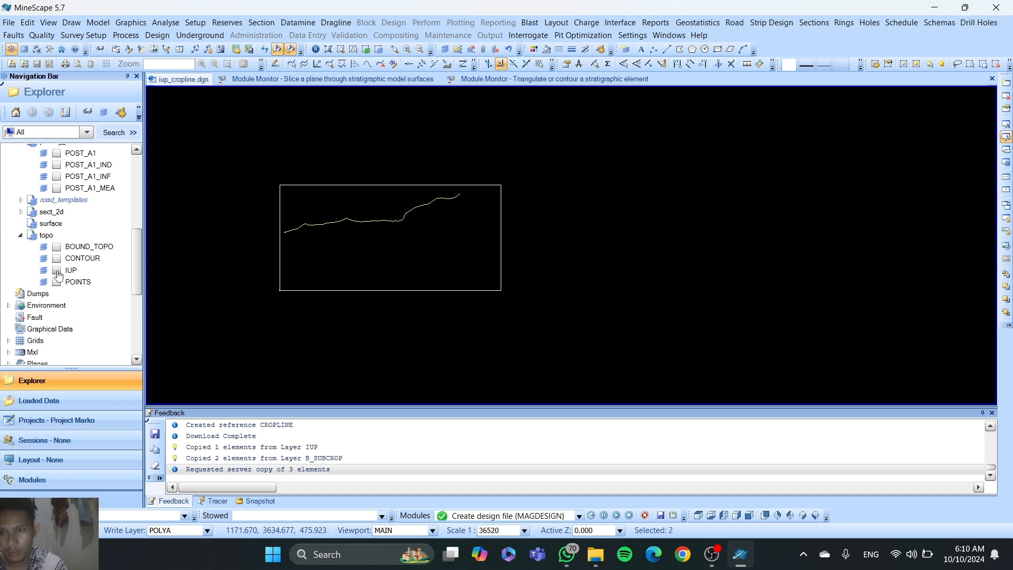
scroll(58, 275, "up", 4)
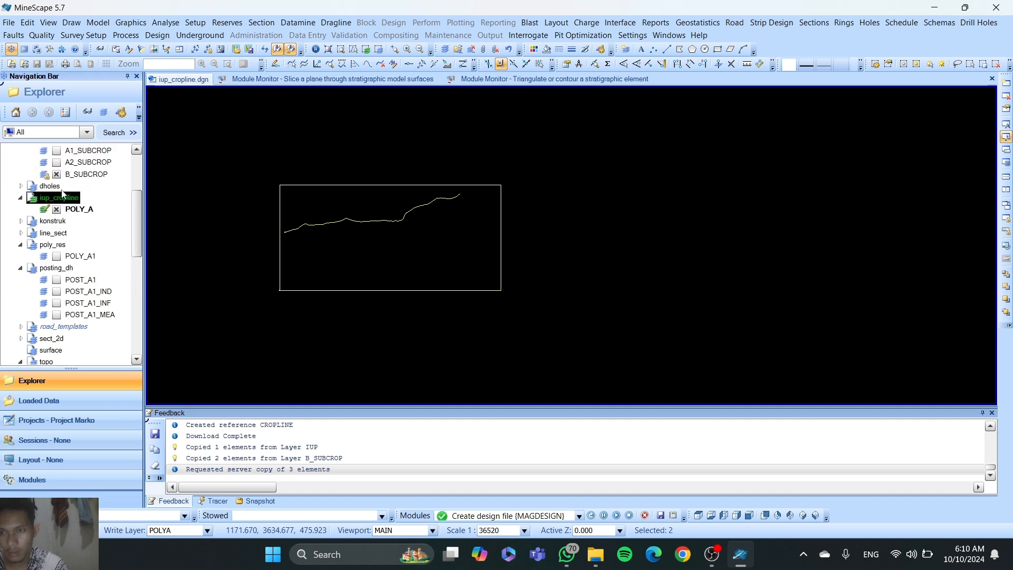
left_click(56, 175)
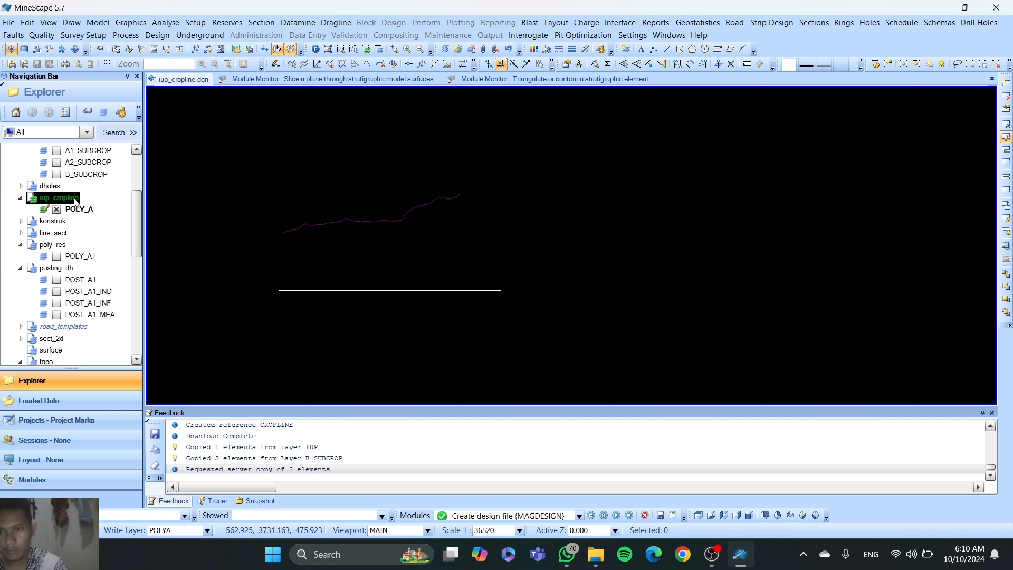
double_click(76, 200)
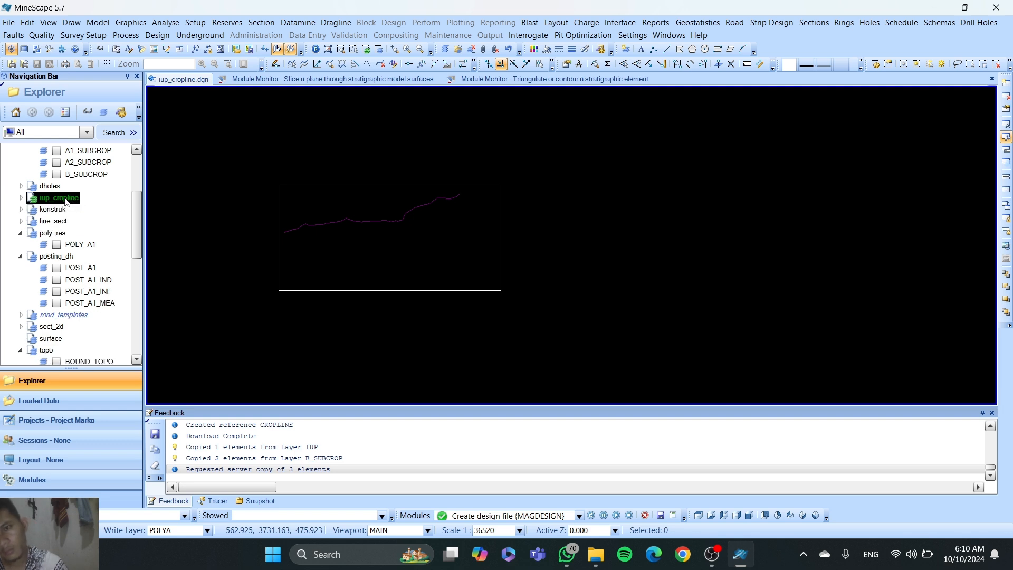
left_click(22, 197)
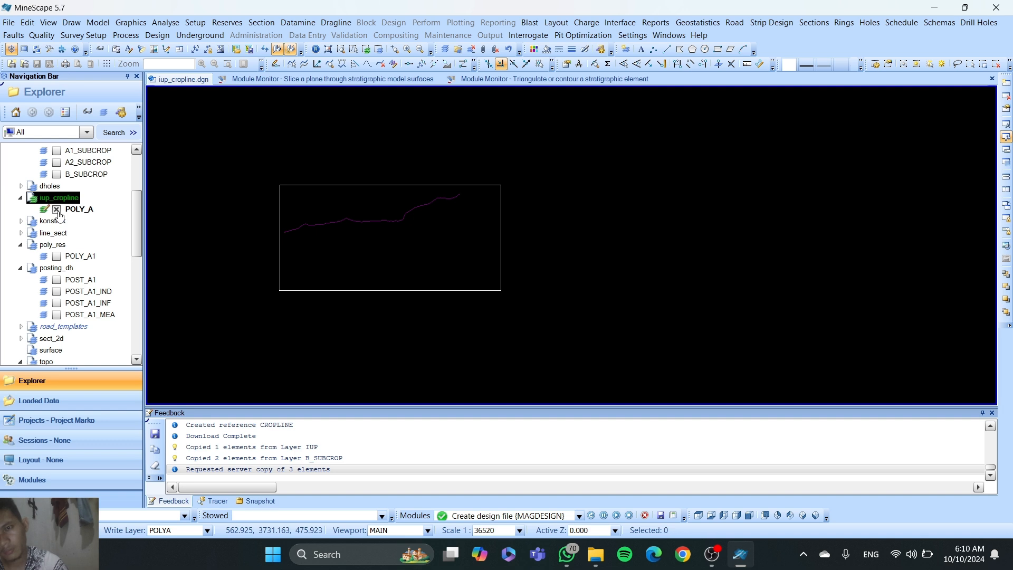
left_click(56, 209)
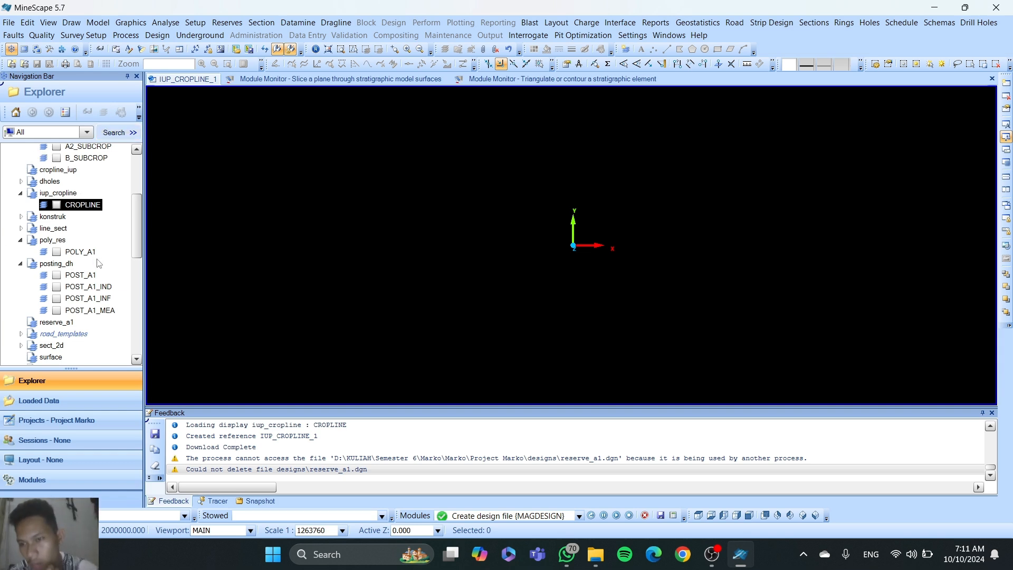
Step: Display the IUP boundary from topo together with the B_SUBCROP croplines from the cropline design file
scroll(93, 233, "down", 2)
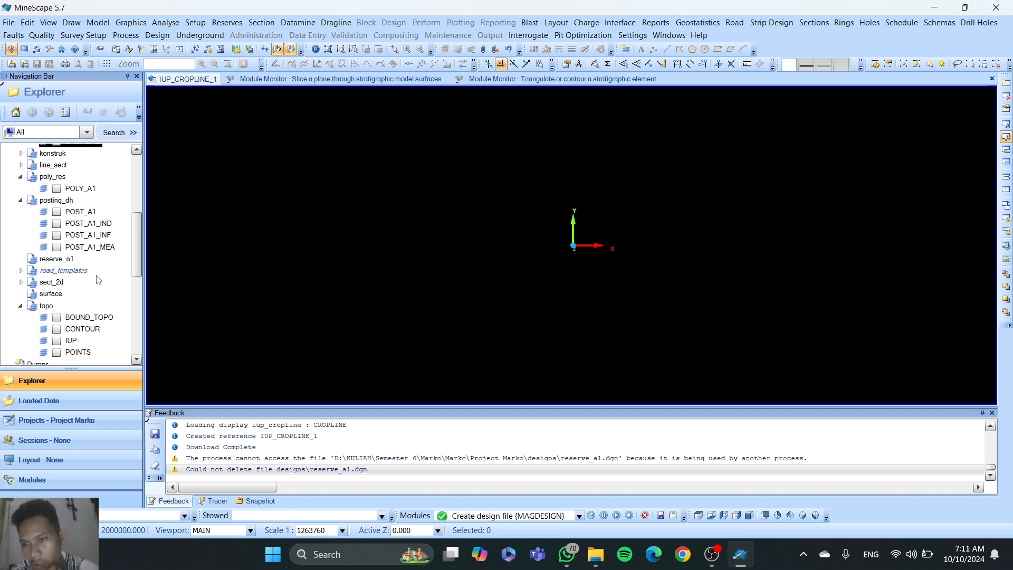
left_click(57, 341)
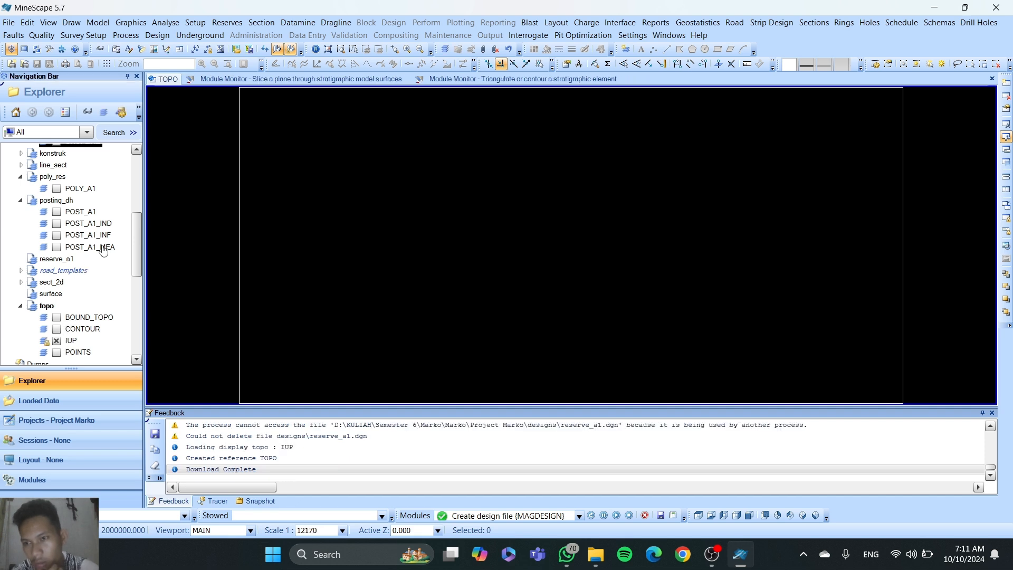
left_click_drag(133, 254, 148, 215)
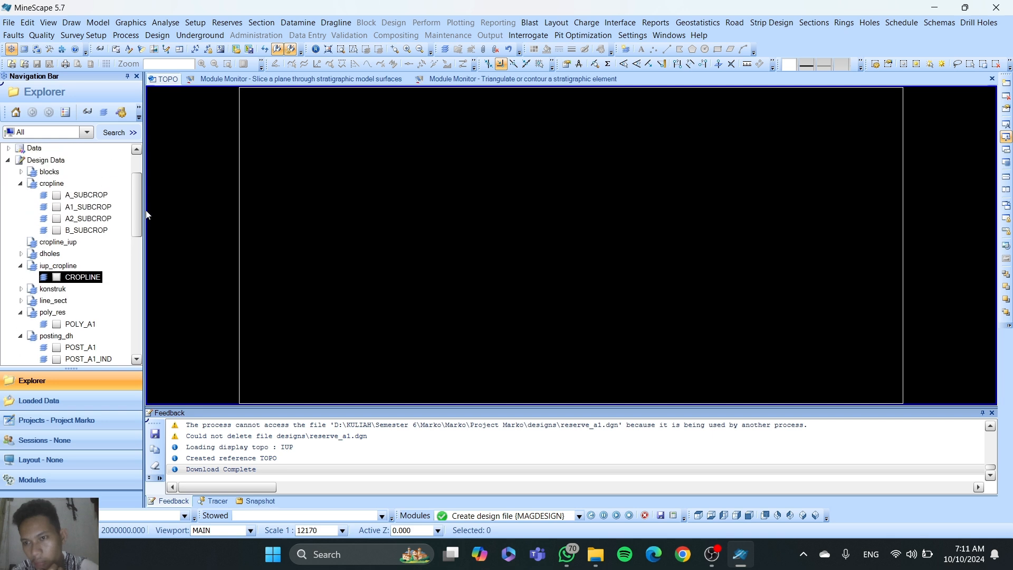
left_click(57, 231)
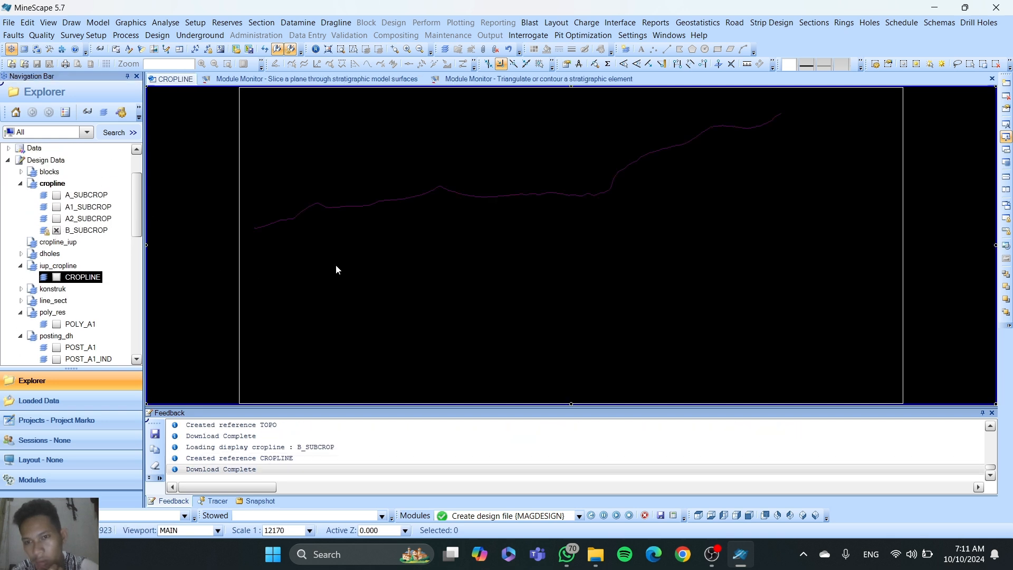
Step: Open the CROPLINE layer of the iup_cropline design file for editing
scroll(289, 226, "down", 3)
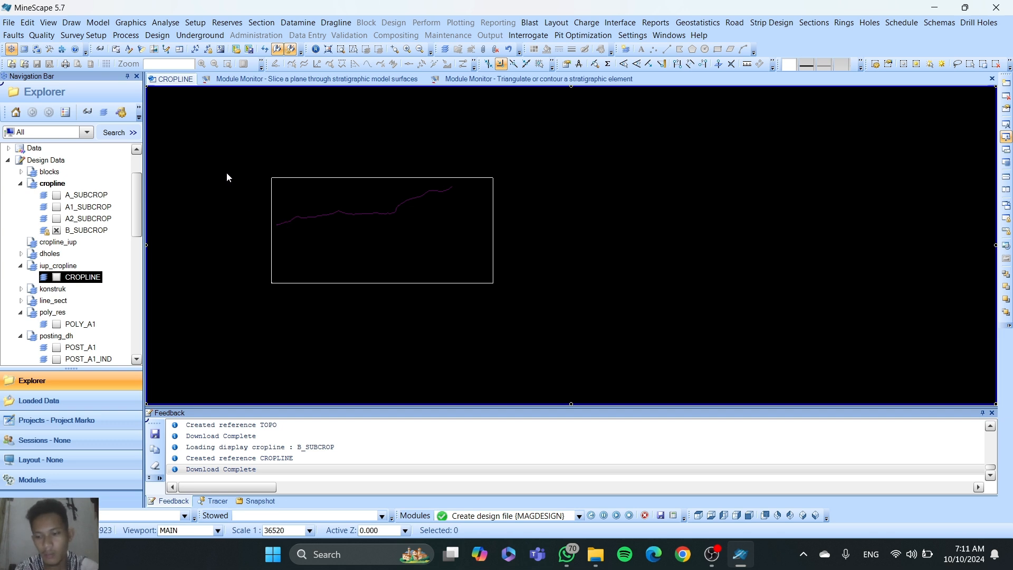
left_click_drag(218, 149, 530, 317)
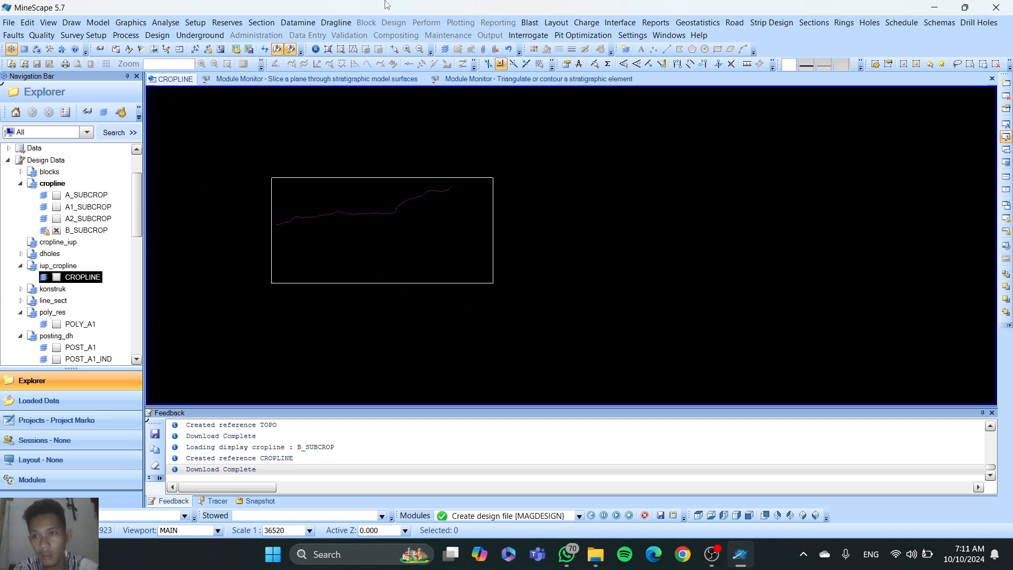
right_click(79, 279)
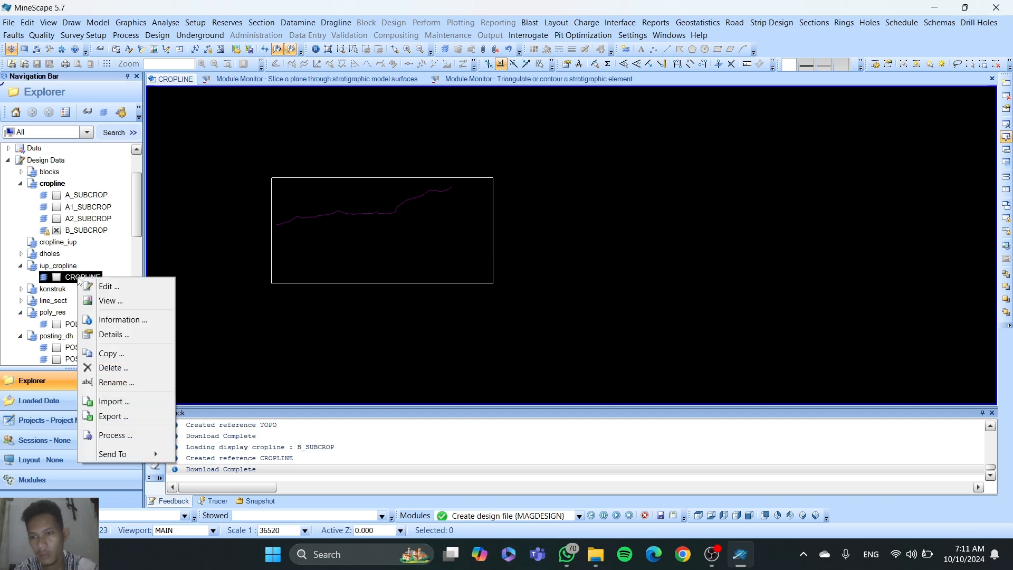
left_click(108, 286)
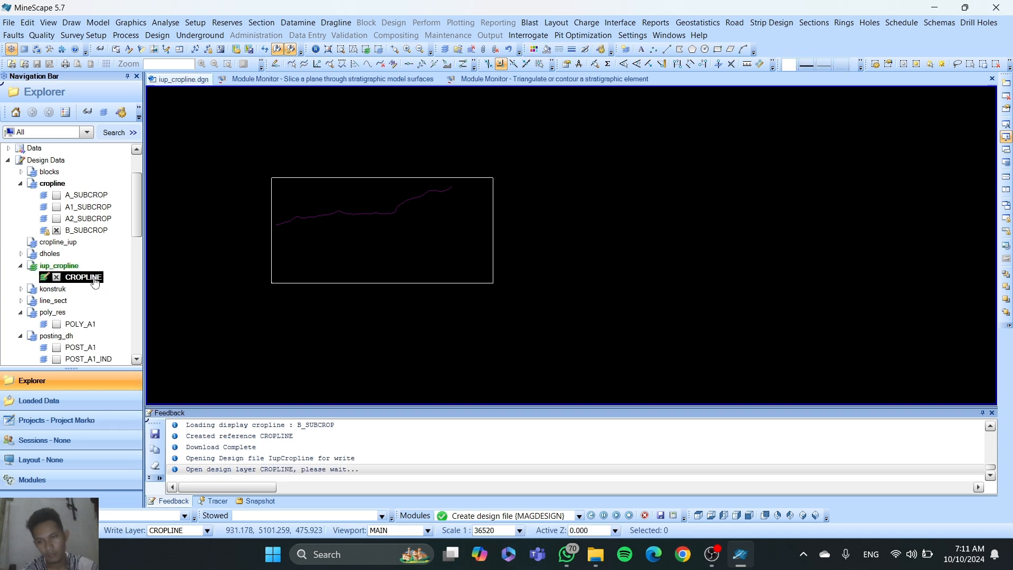
left_click(232, 252)
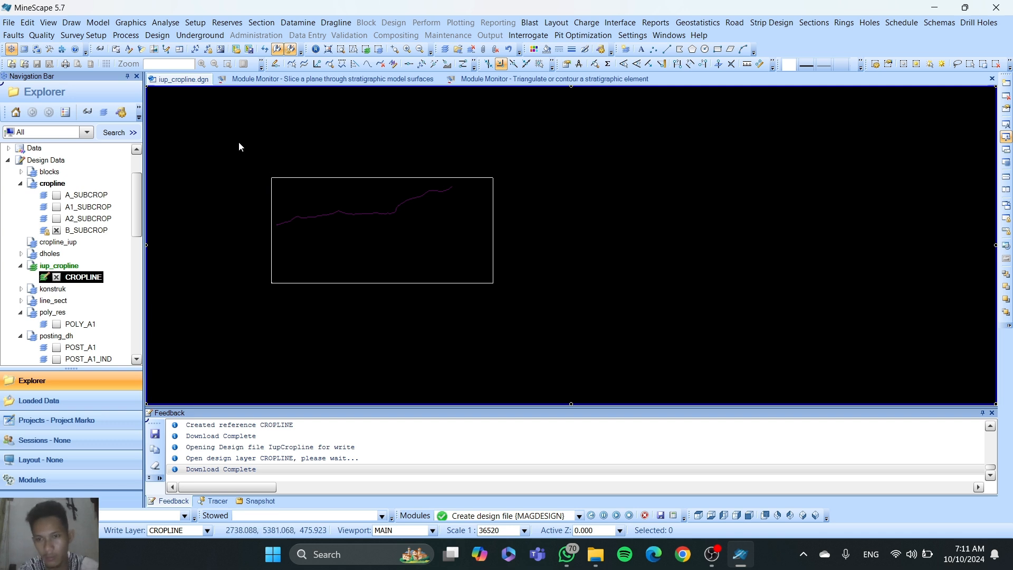
Step: Select the IUP boundary and the B_SUBCROP croplines and duplicate them into the CROPLINE layer
left_click_drag(216, 146, 501, 242)
left_click_drag(533, 322, 549, 377)
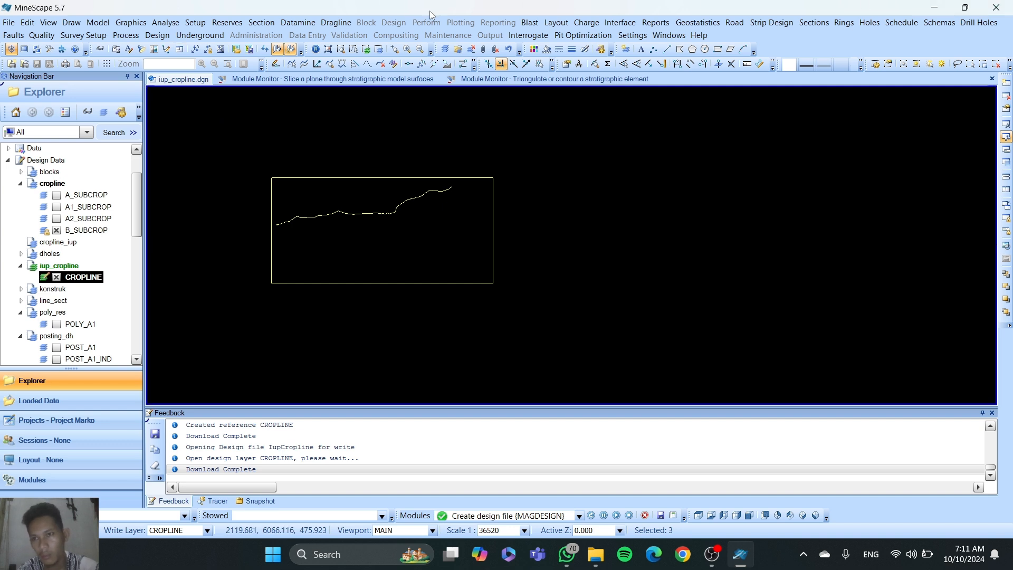
left_click(24, 27)
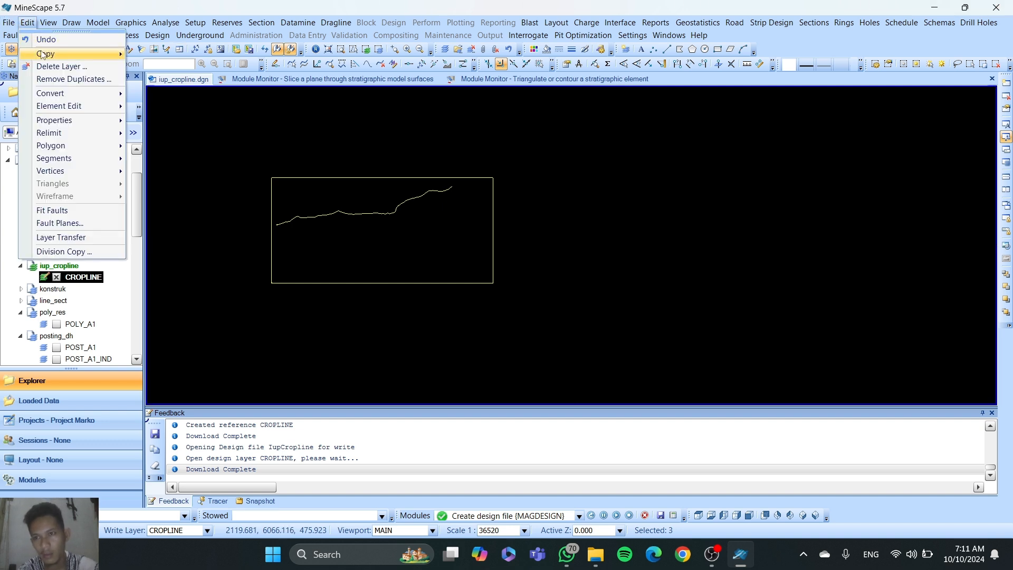
mouse_move(67, 55)
left_click(142, 70)
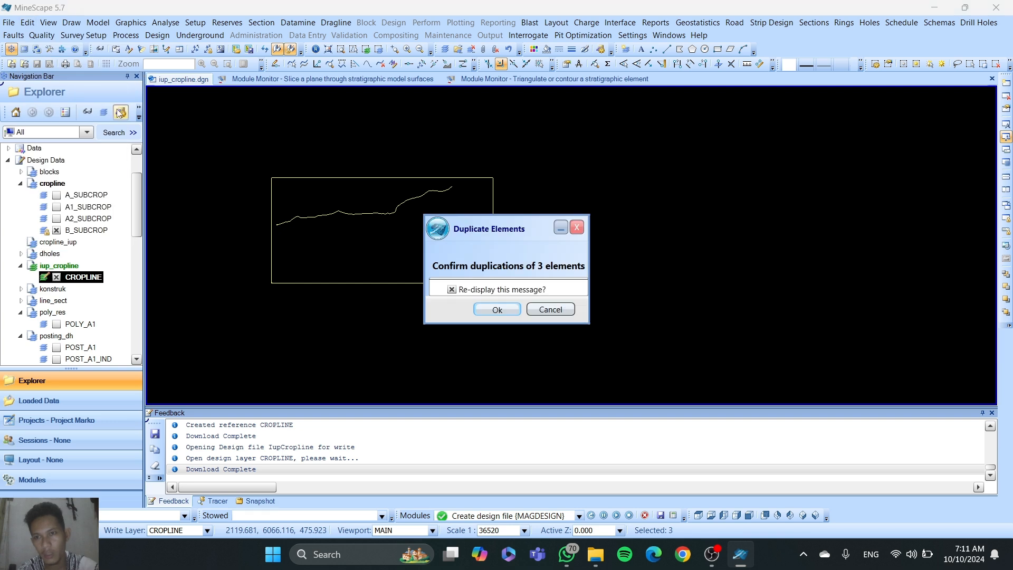
left_click(481, 310)
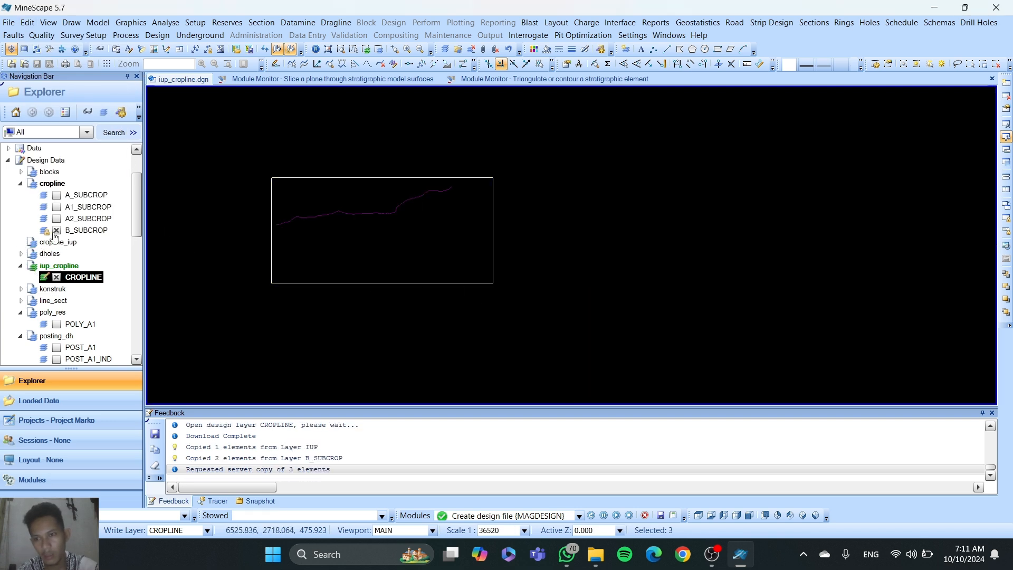
Step: Unload the B_SUBCROP and IUP source layers, keeping only the CROPLINE layer in the display
scroll(57, 235, "down", 4)
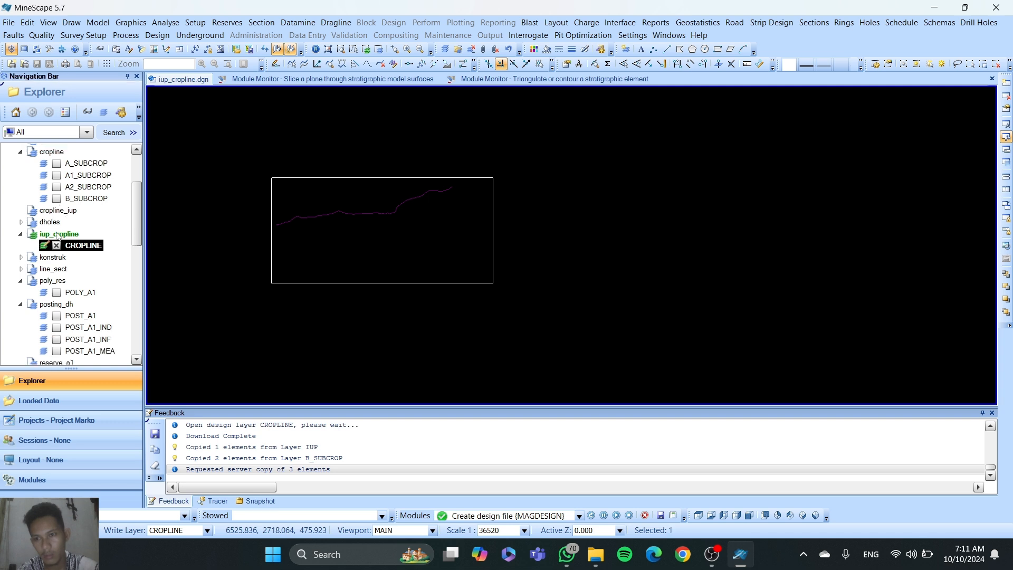
scroll(66, 262, "down", 1)
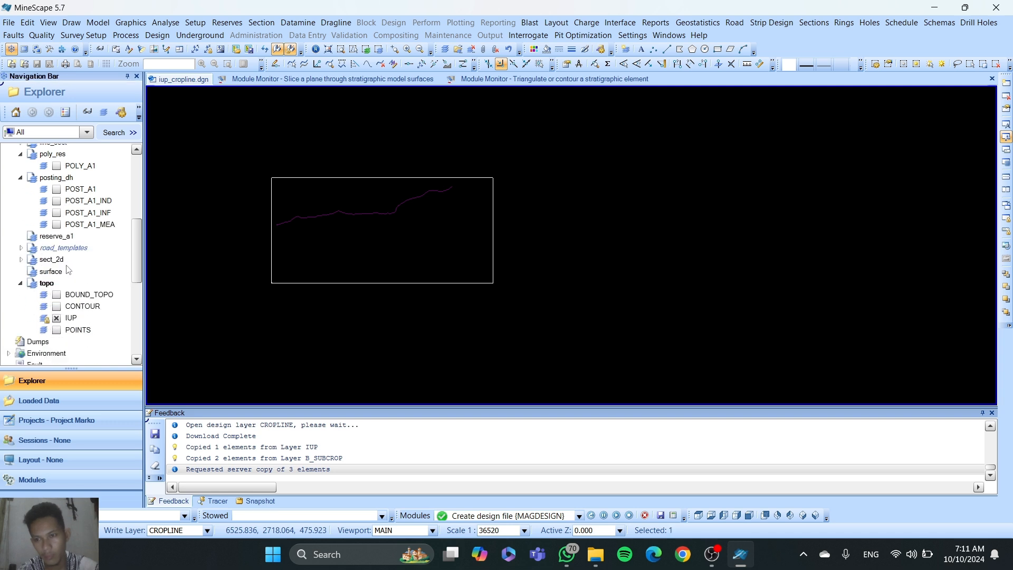
left_click(57, 317)
Step: Convert the copied IUP boundary rectangle in the CROPLINE layer to lines and clear the selection
scroll(96, 274, "up", 1)
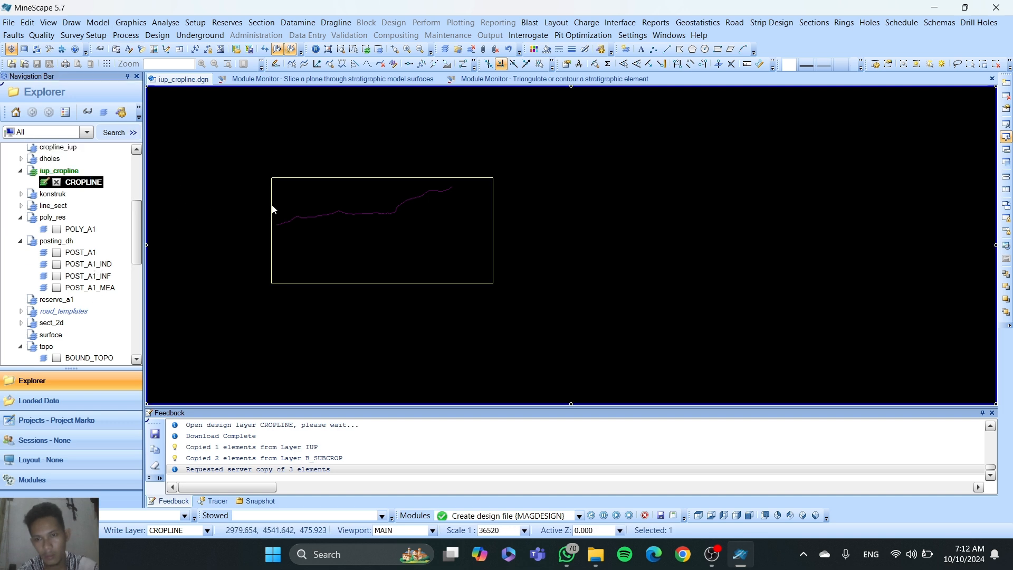
left_click(28, 24)
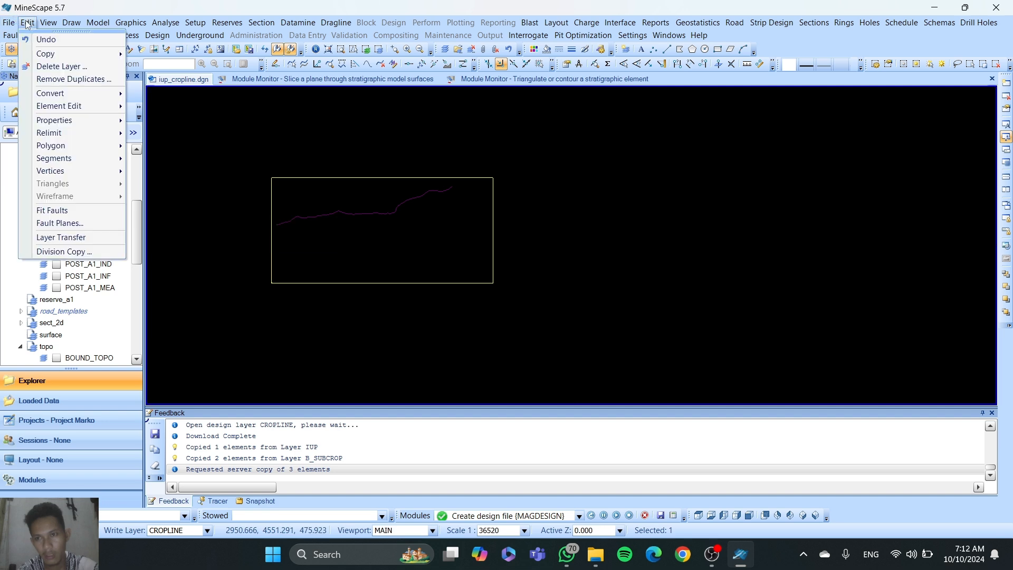
mouse_move(49, 94)
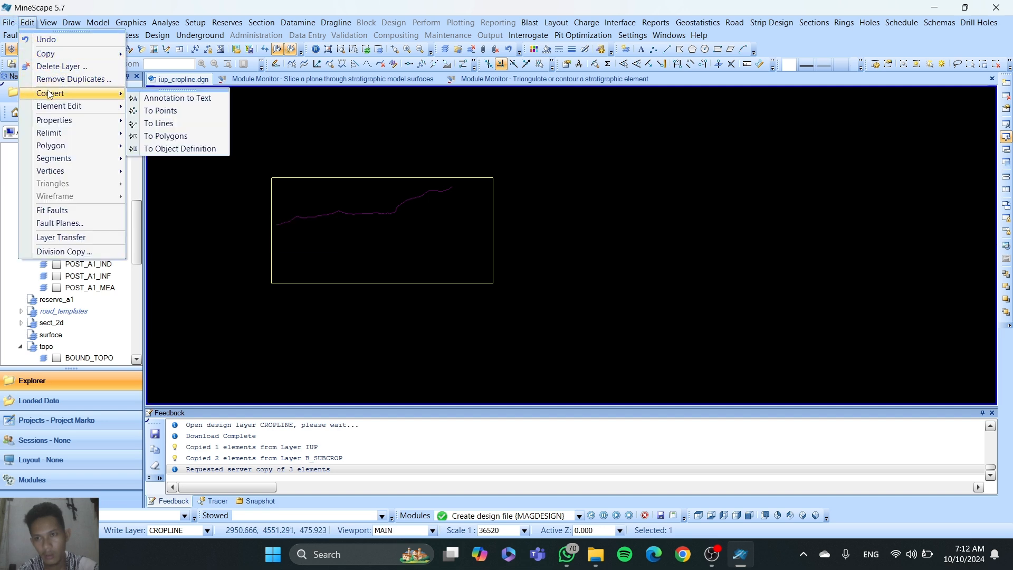
left_click(150, 124)
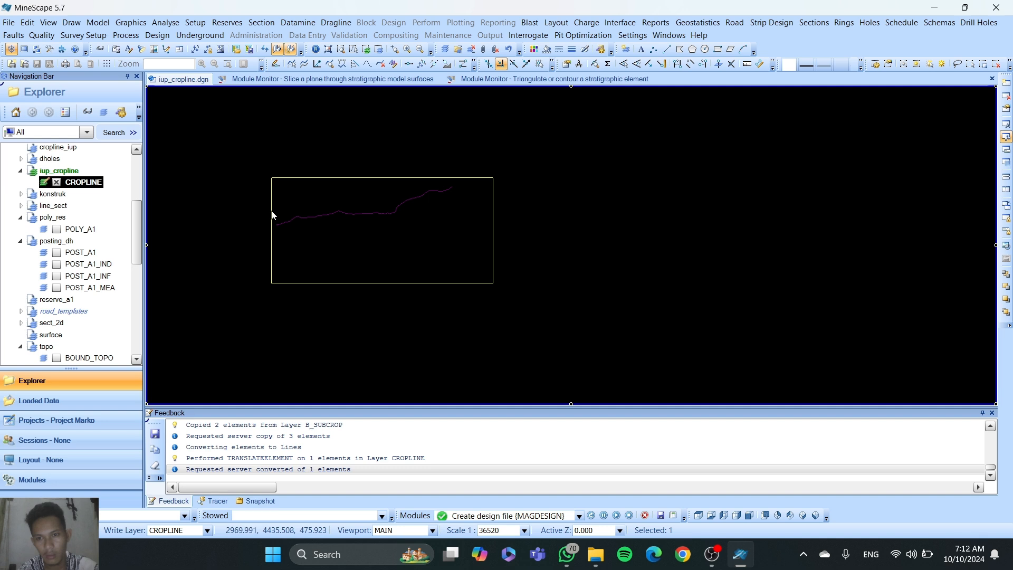
key("Escape")
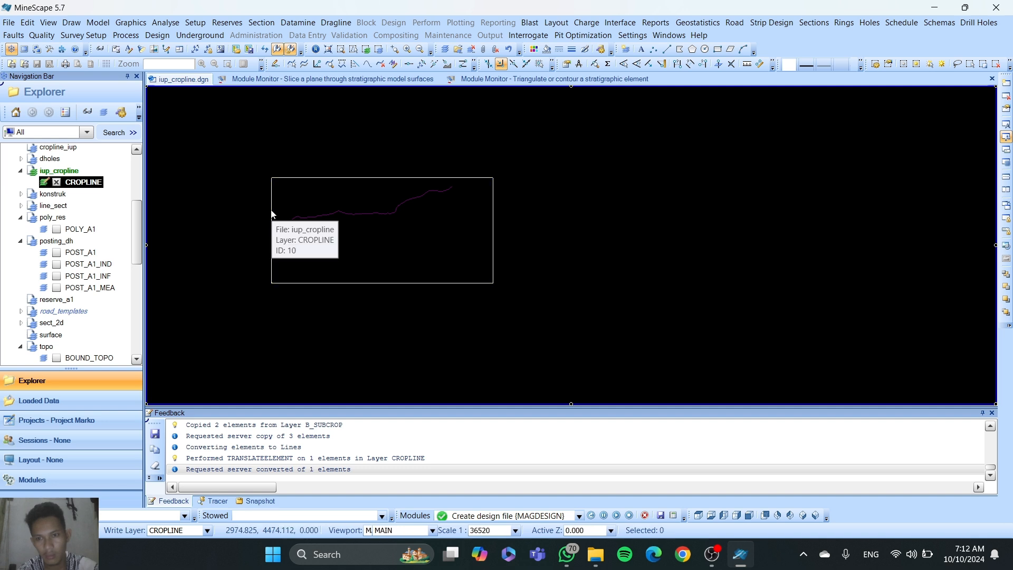
Step: Inspect the vertex coordinates and attributes of the converted IUP boundary in the CROPLINE layer
right_click(272, 214)
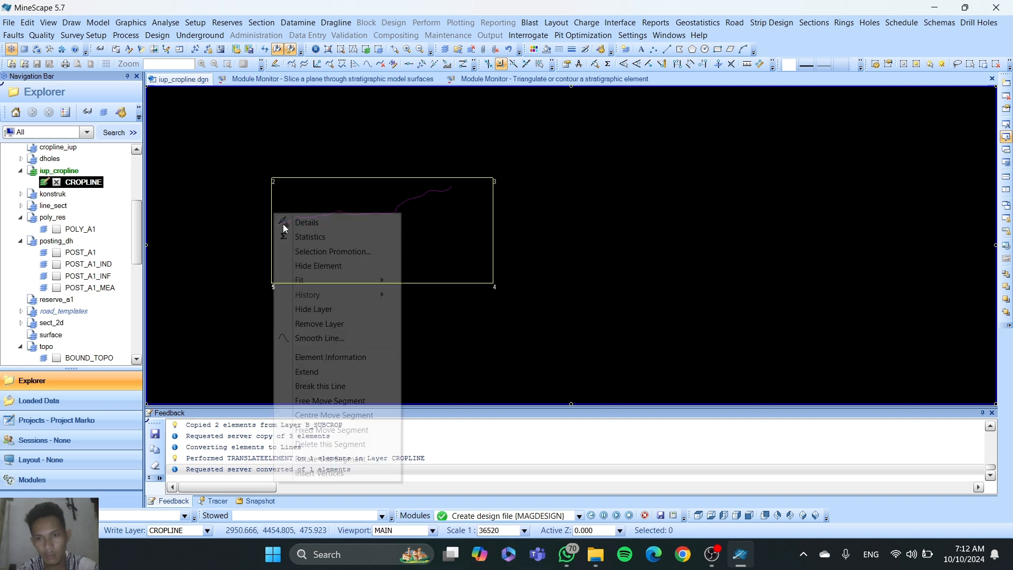
left_click(307, 222)
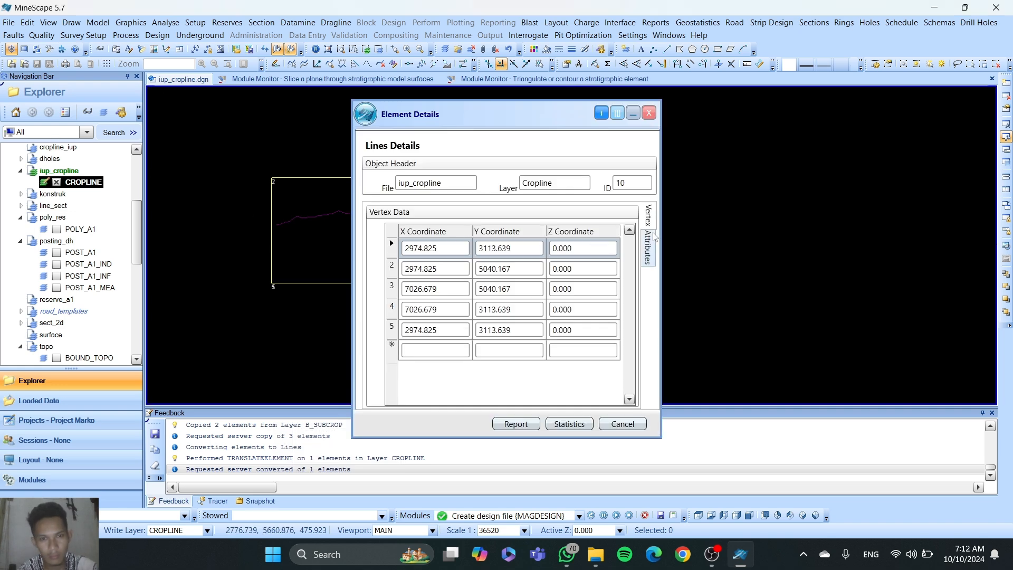
left_click(650, 246)
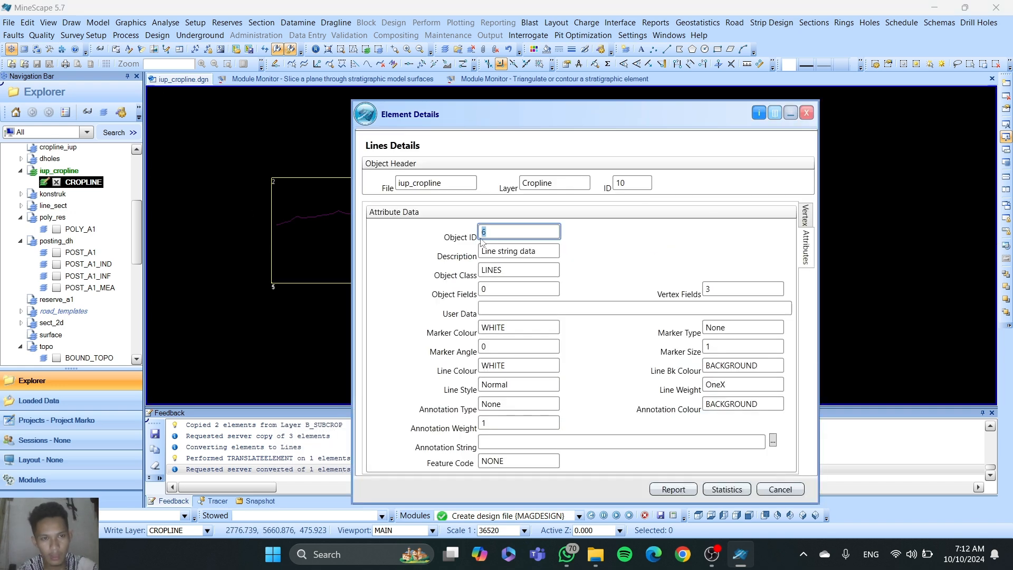
left_click(806, 113)
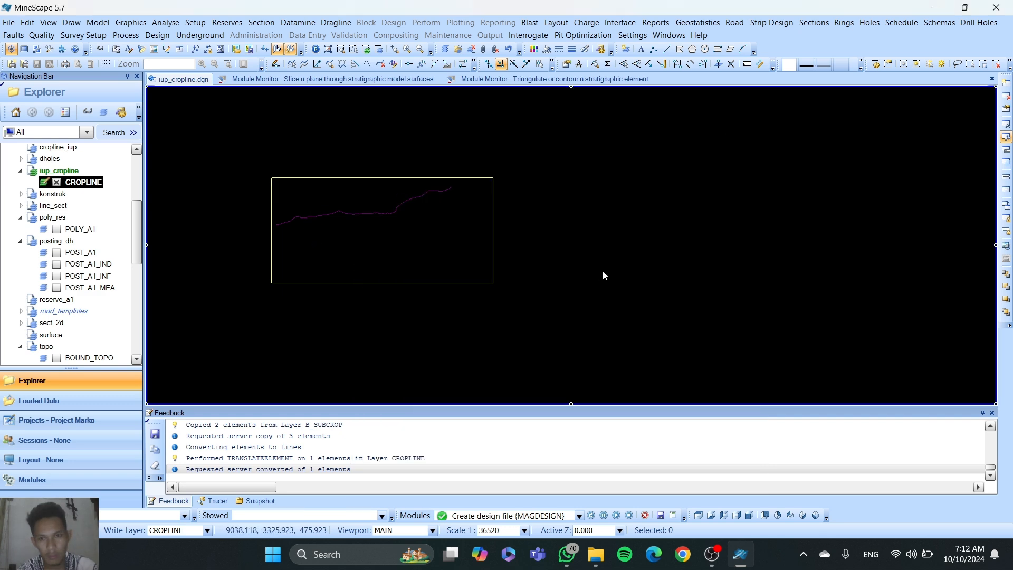
left_click(712, 554)
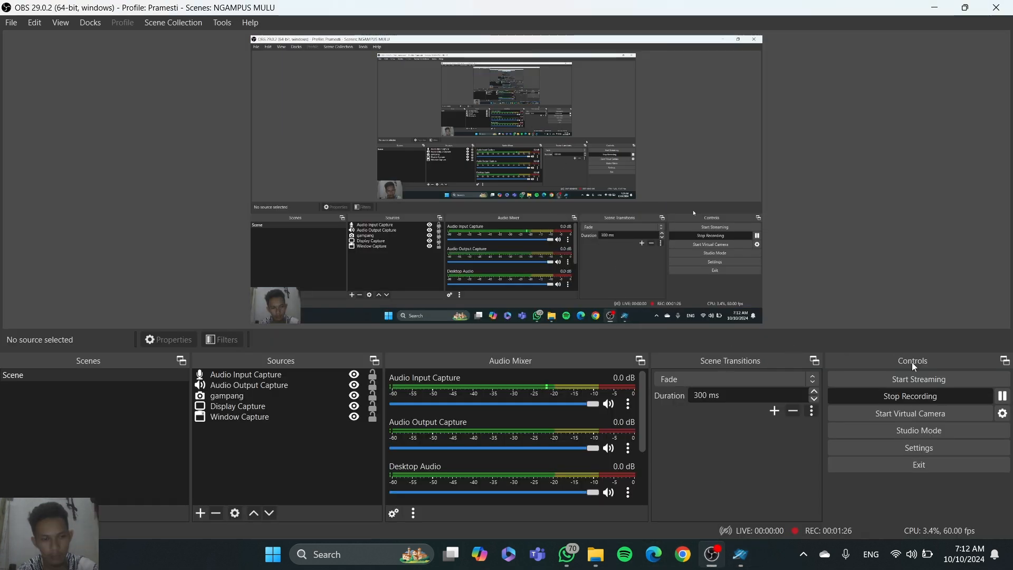
left_click(1001, 396)
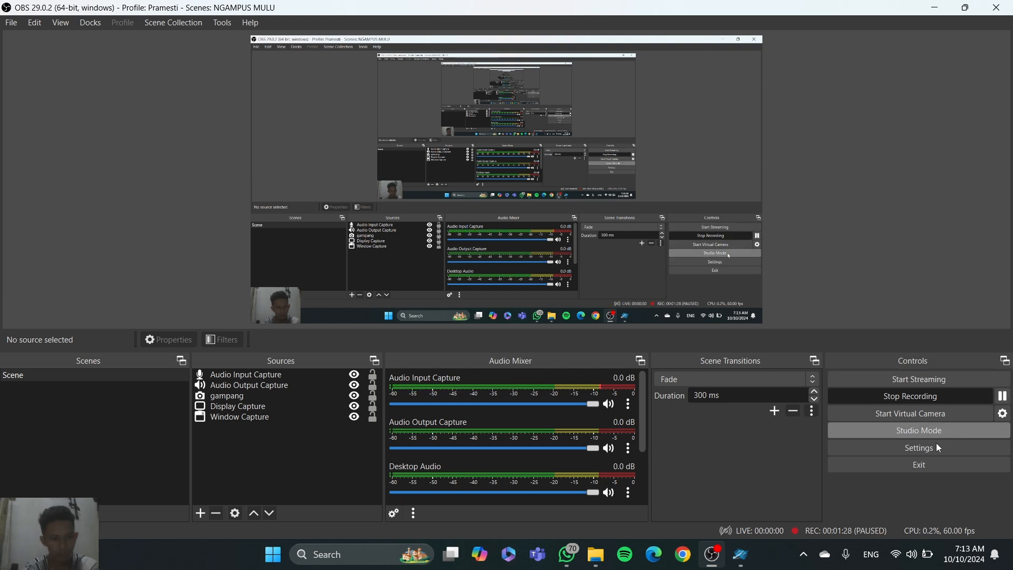
left_click(740, 554)
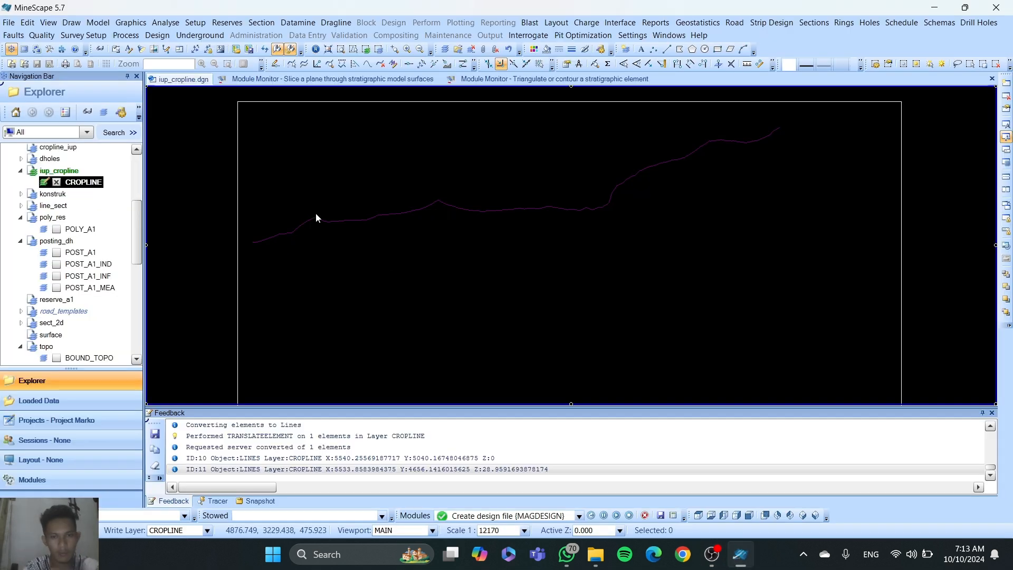
Step: Draw a short straight line from each end of the cropline, crossing the boundary's north edge and west edge
left_click(679, 49)
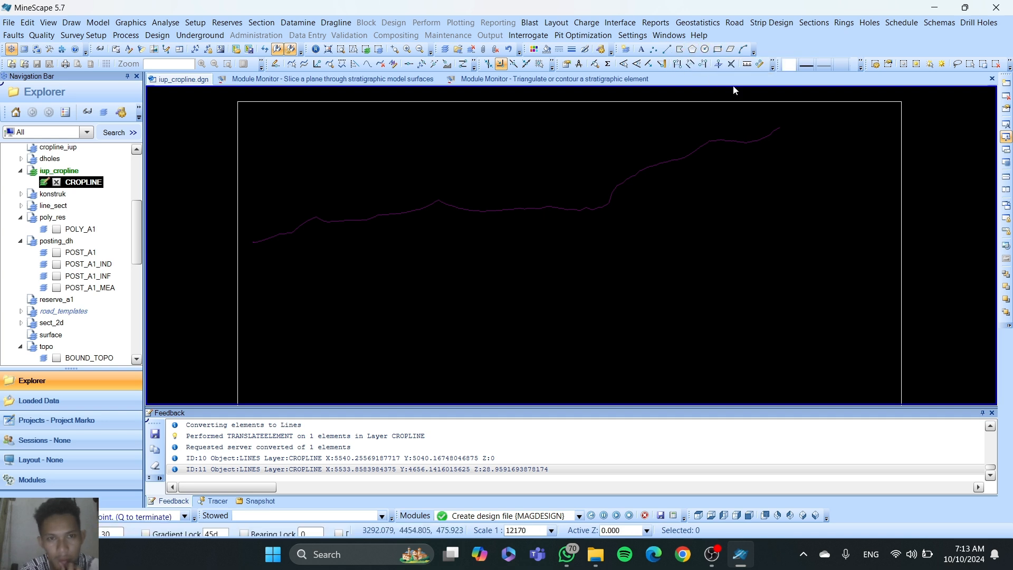
left_click(781, 127)
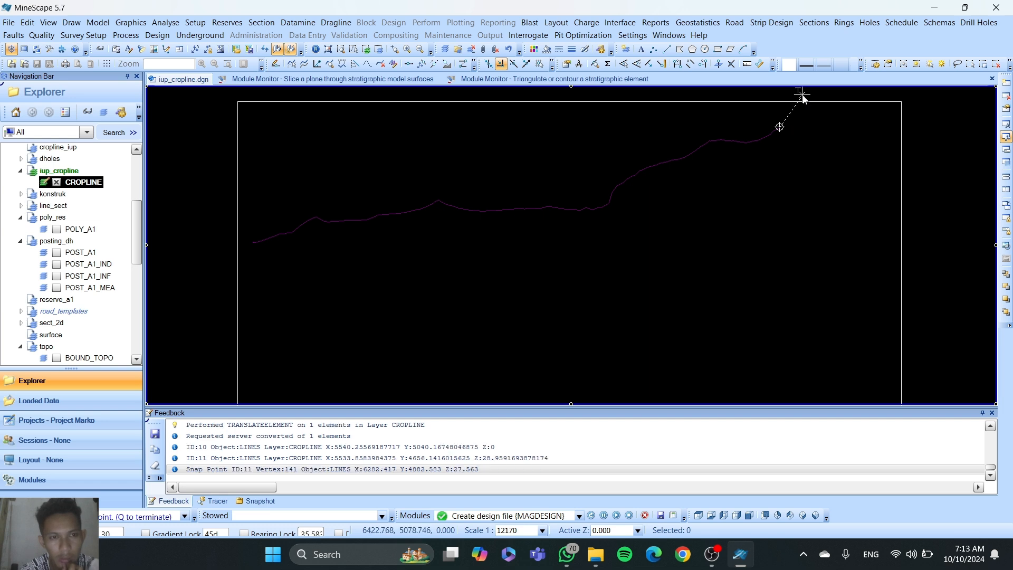
left_click(801, 96)
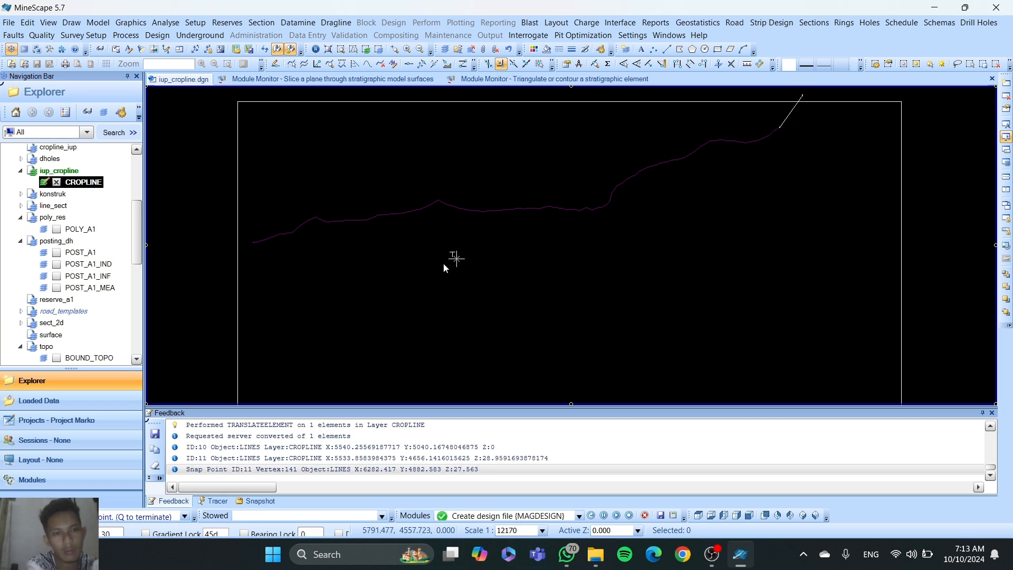
left_click(252, 241)
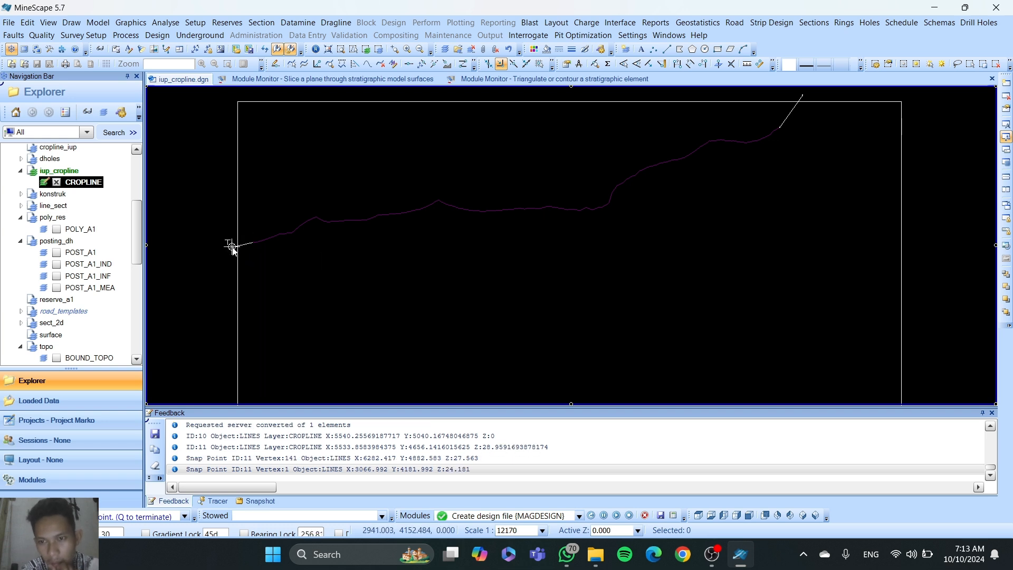
left_click(232, 245)
scroll(257, 245, "up", 3)
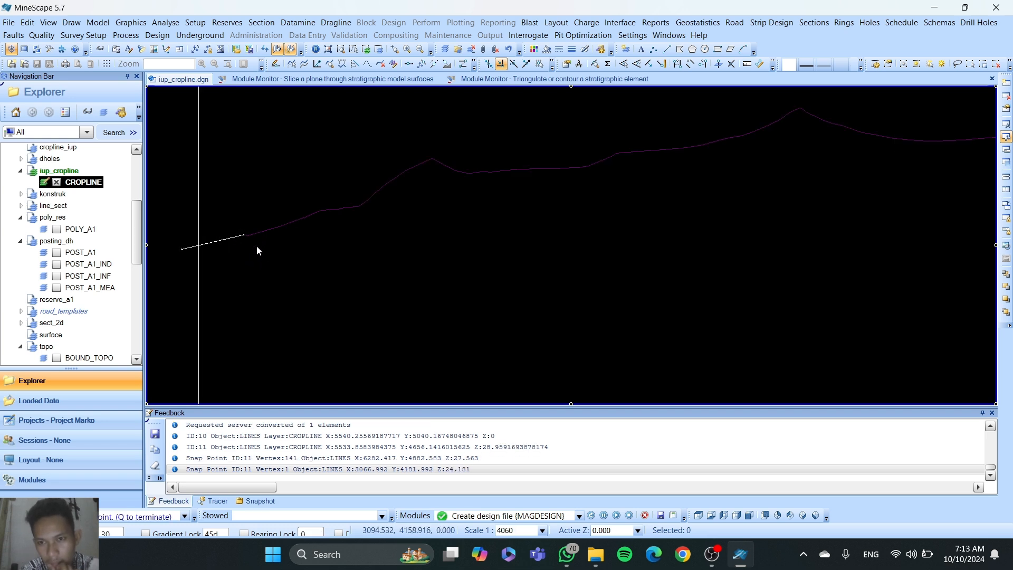
key("q")
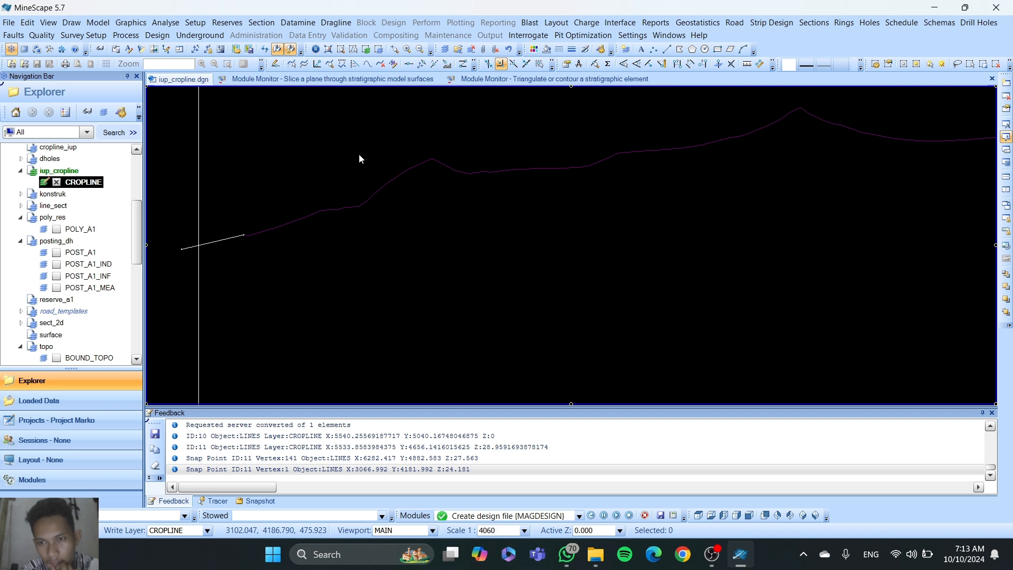
Step: Connect the cropline's western end to the short extension line crossing the west boundary edge
left_click(462, 67)
left_click(258, 234)
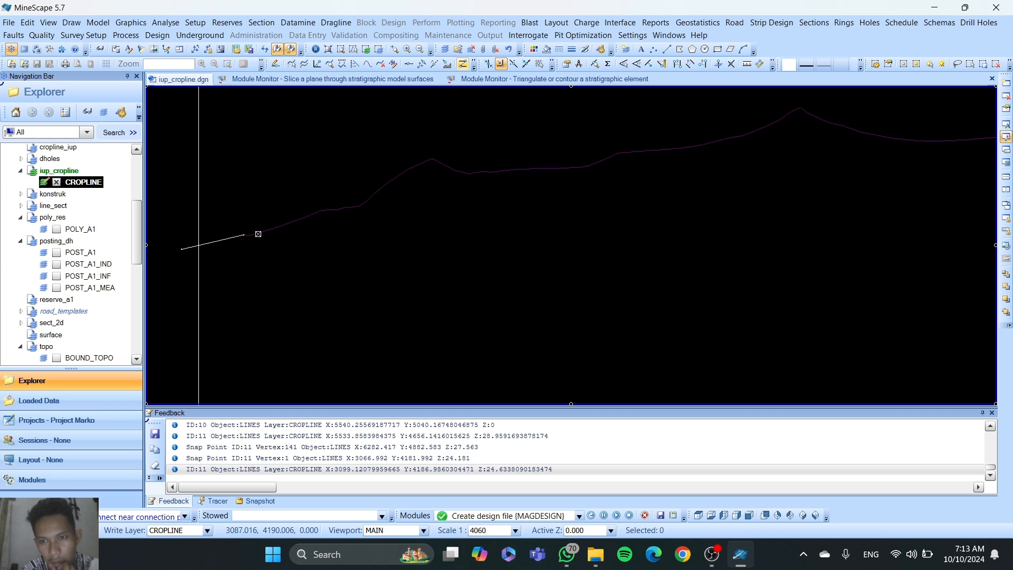
left_click(234, 238)
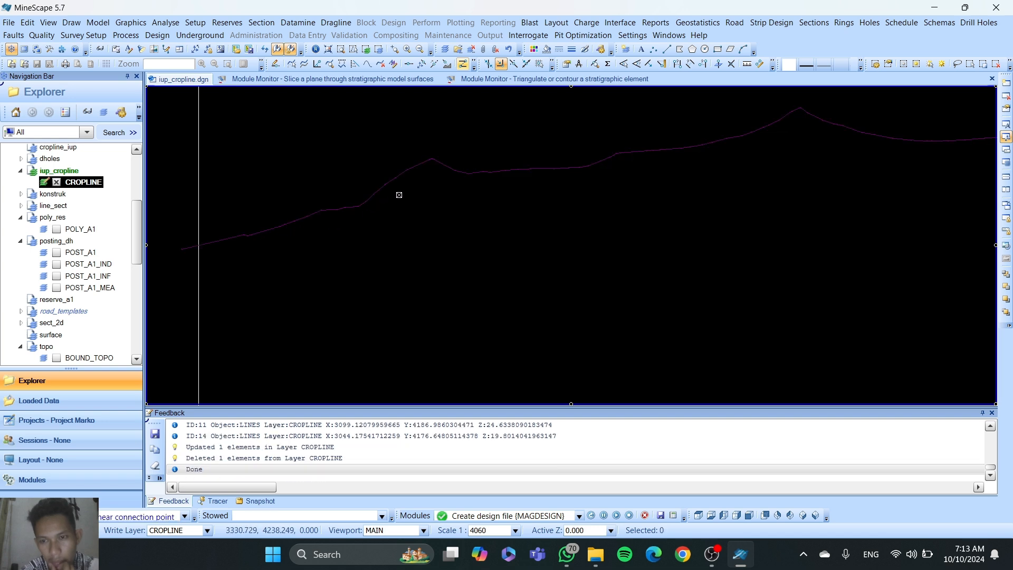
Step: Connect the cropline's northeastern end to the extension line crossing the north boundary edge
scroll(406, 196, "down", 3)
middle_click_drag(541, 170, 405, 209)
scroll(421, 199, "up", 3)
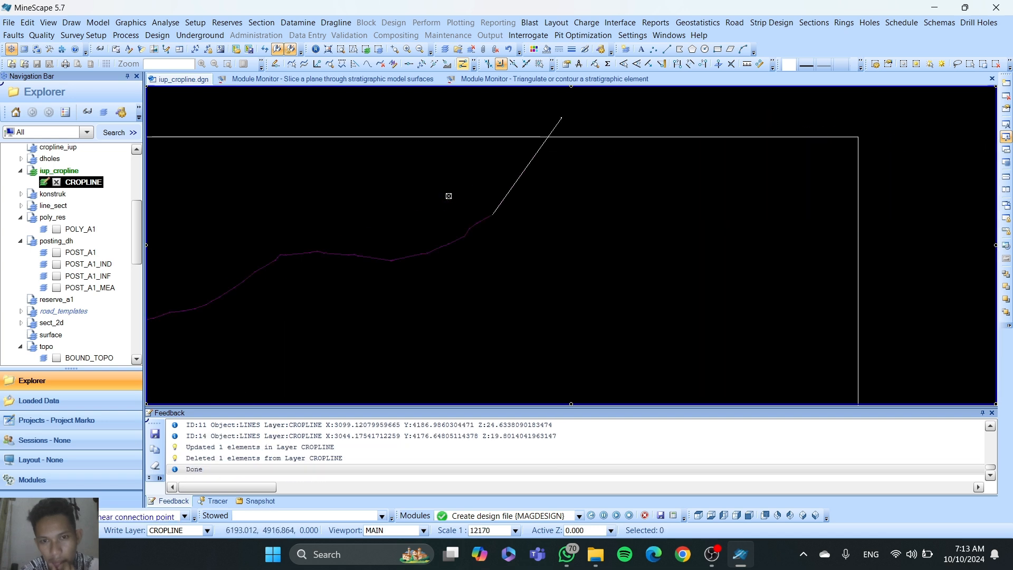
left_click(504, 199)
left_click(483, 220)
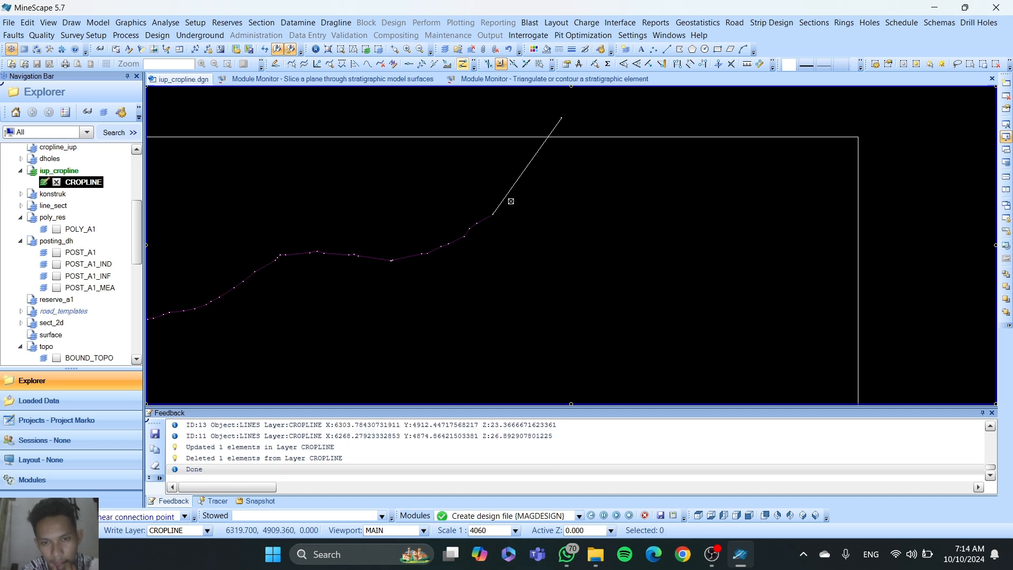
key("Escape")
left_click(504, 202)
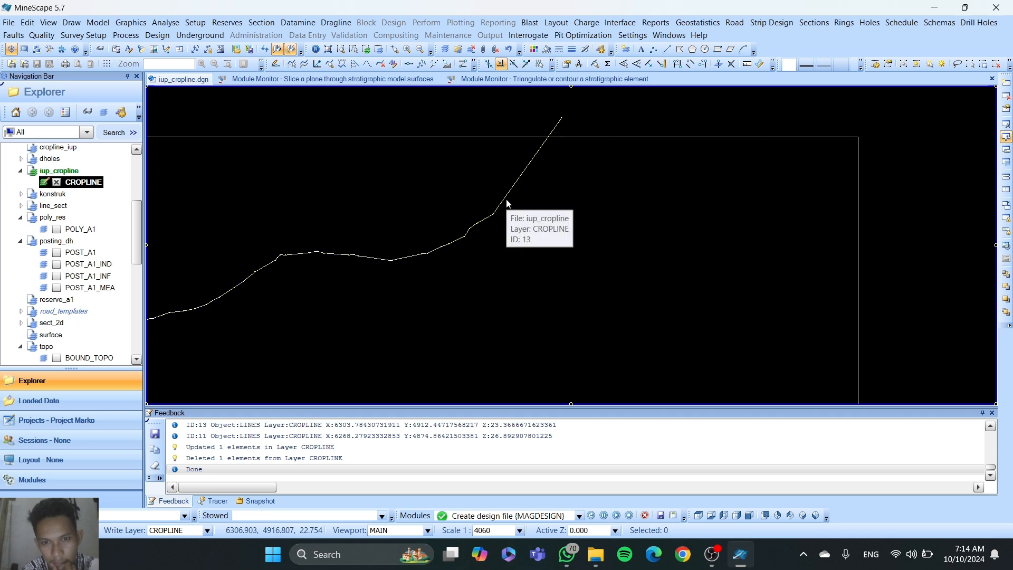
key("Escape")
Step: Use Pick Break to split the northeastern cropline extension just outside and just inside the north boundary edge
scroll(549, 202, "down", 3)
middle_click_drag(549, 201, 585, 195)
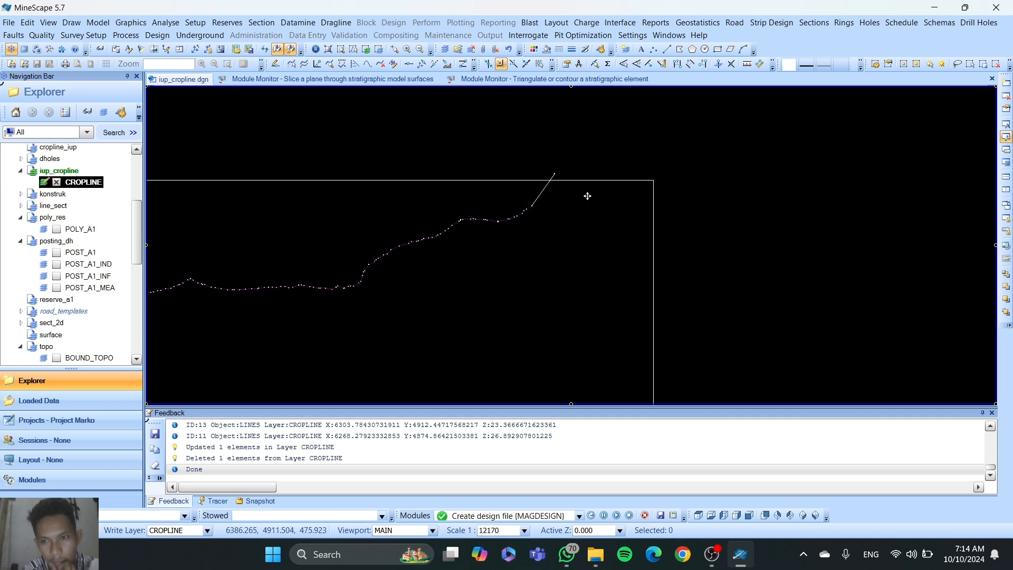
left_click(27, 22)
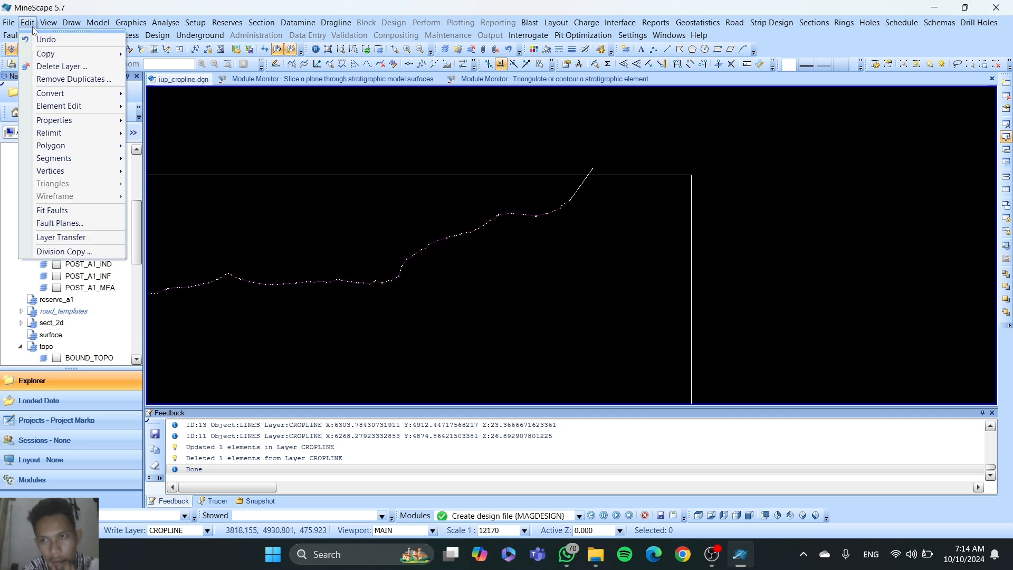
mouse_move(85, 106)
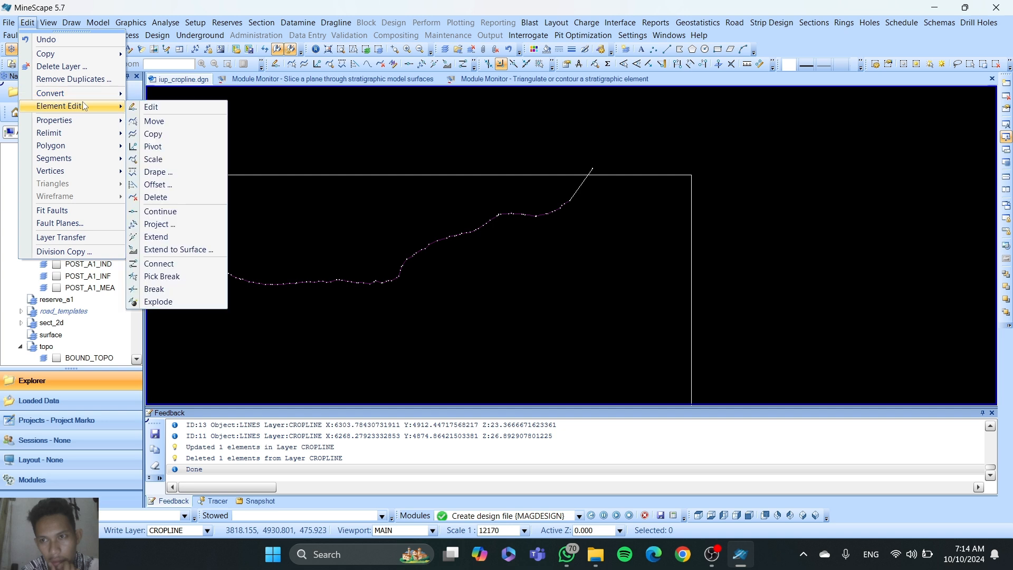
left_click(186, 273)
scroll(590, 170, "up", 5)
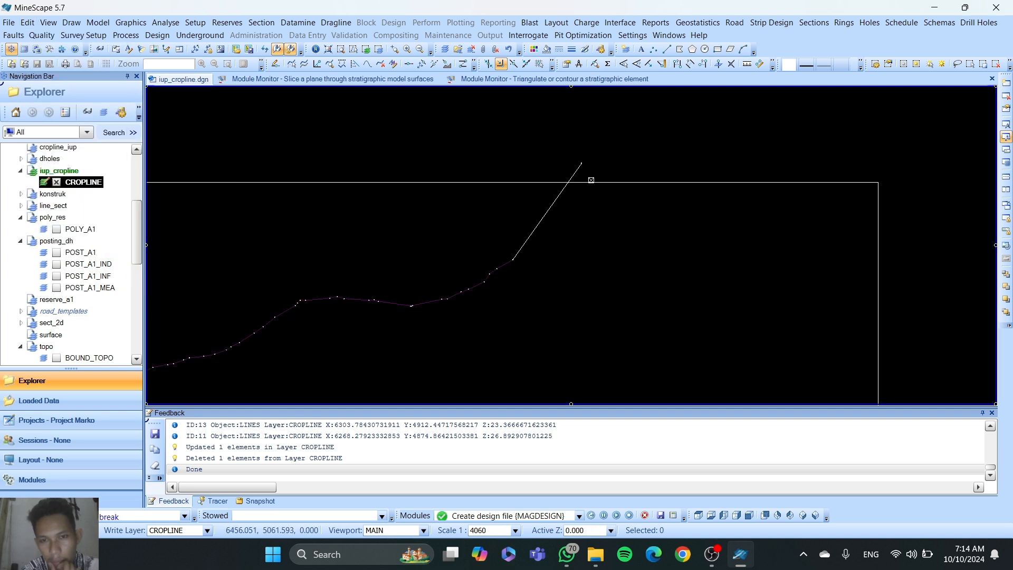
left_click(432, 134)
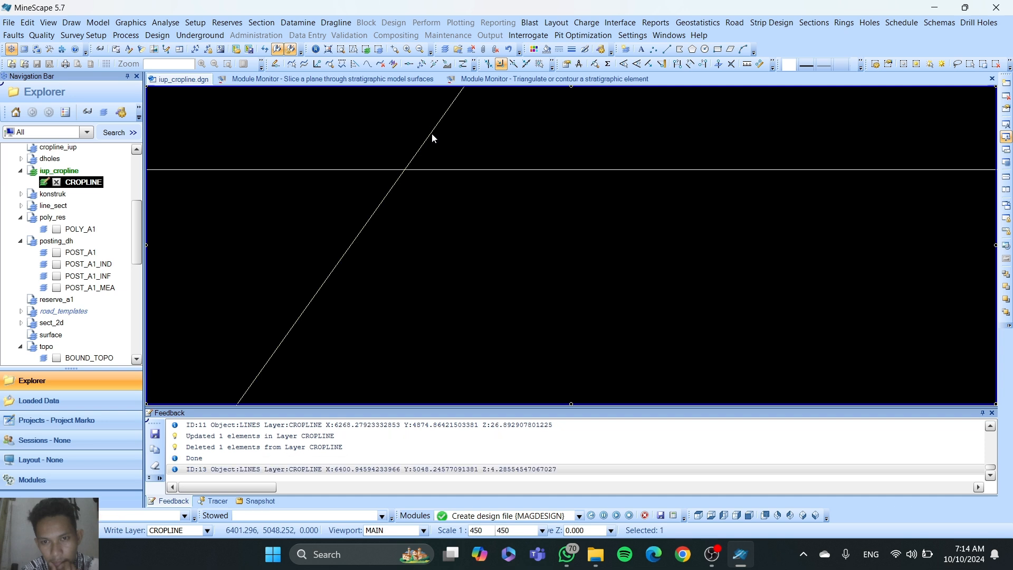
left_click(384, 198)
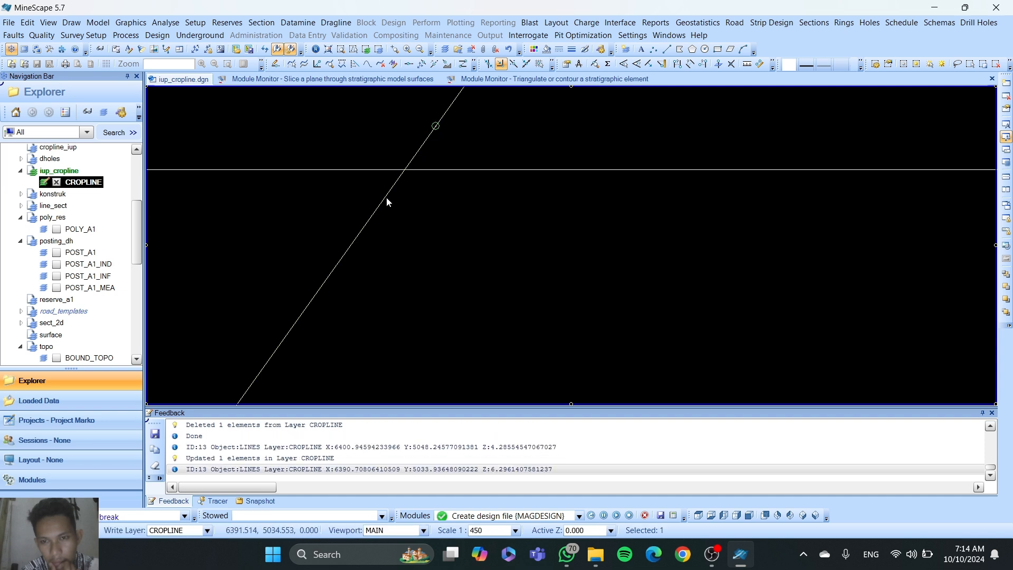
Step: Break the north boundary edge at a point on either side of its crossing with the cropline extension
left_click(345, 170)
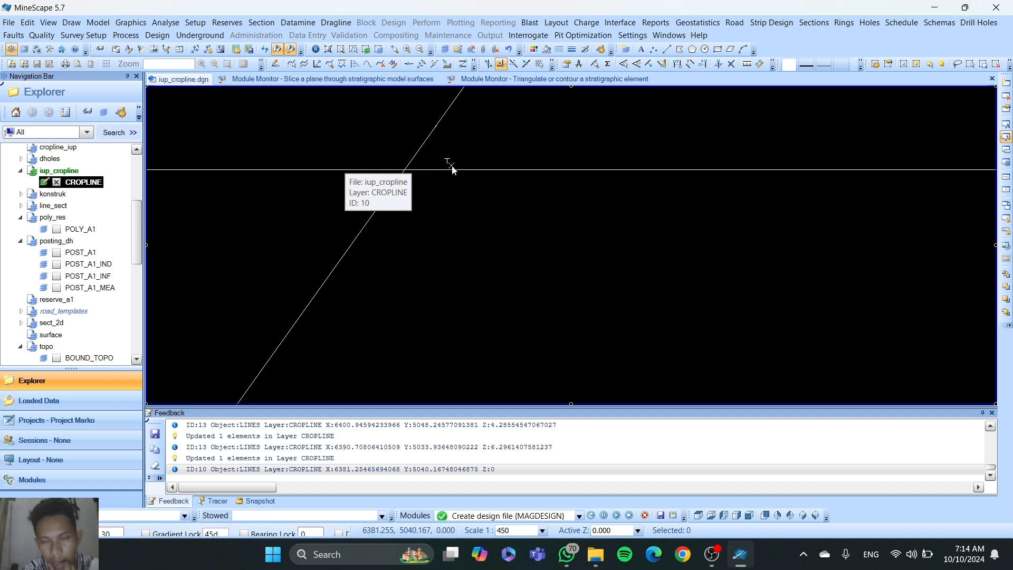
left_click(452, 169)
left_click(352, 170)
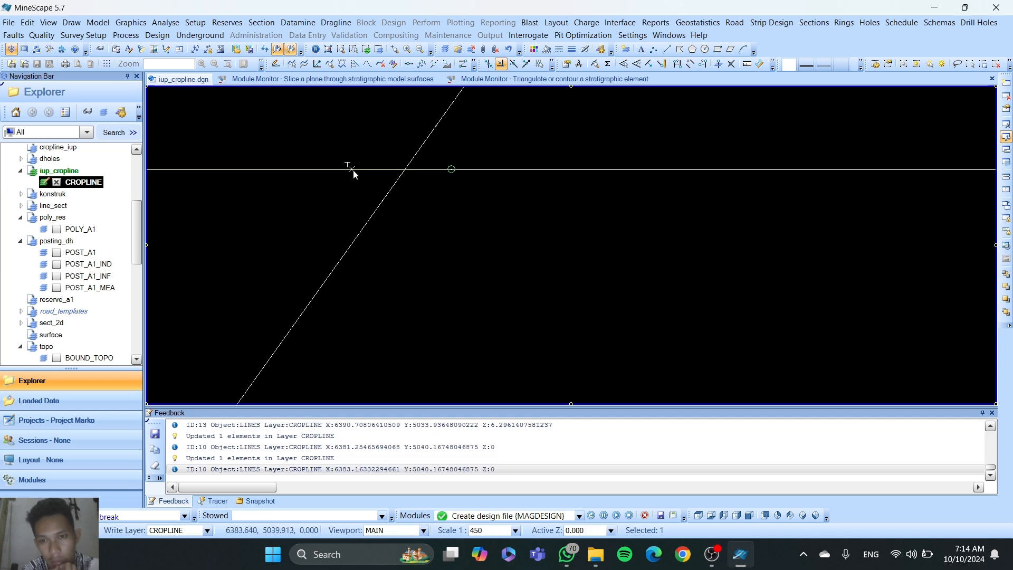
left_click(354, 169)
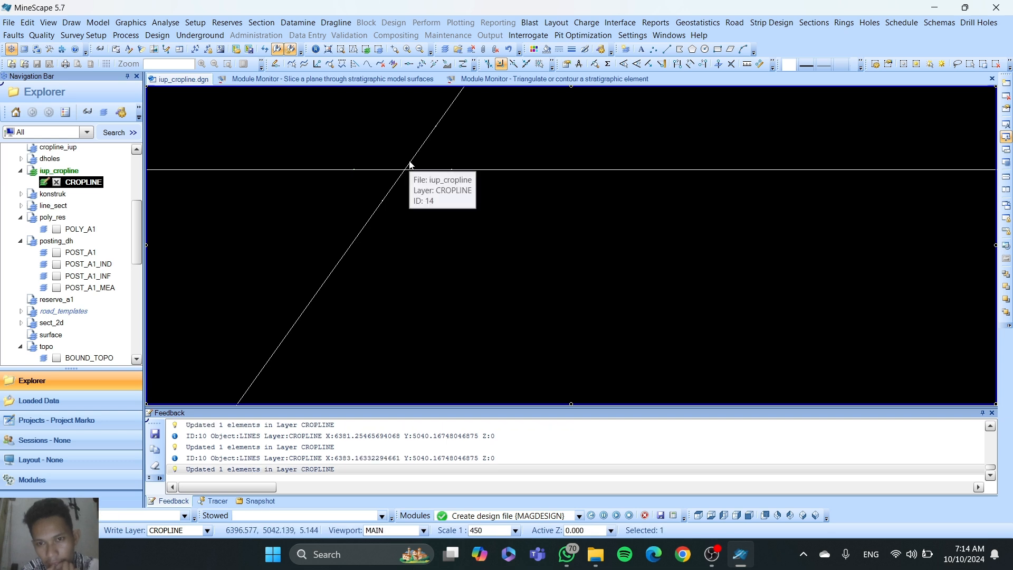
Step: Delete the two short pieces crossing at the north boundary edge and the cropline overshoot outside the boundary
key("Delete")
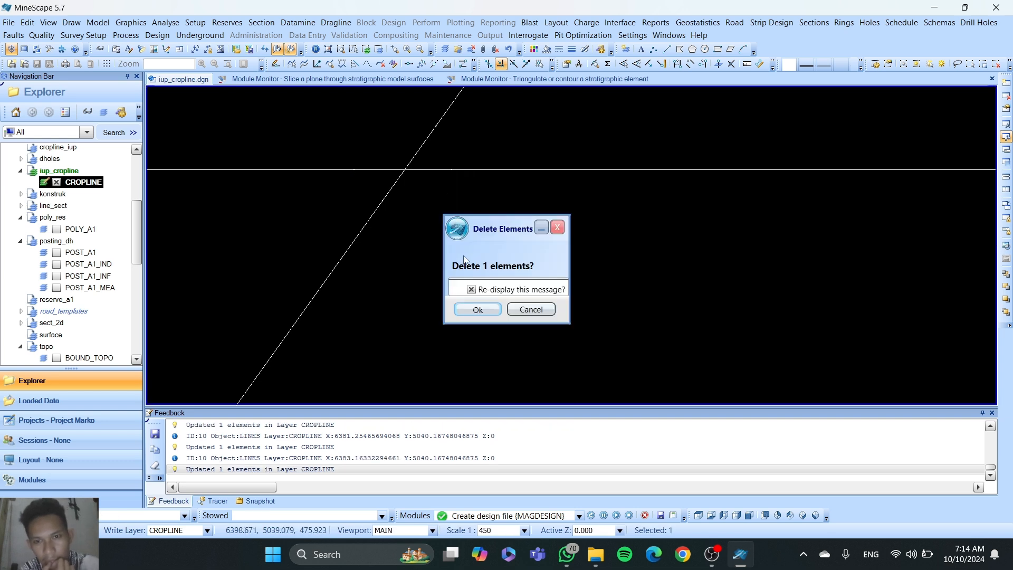
left_click(477, 308)
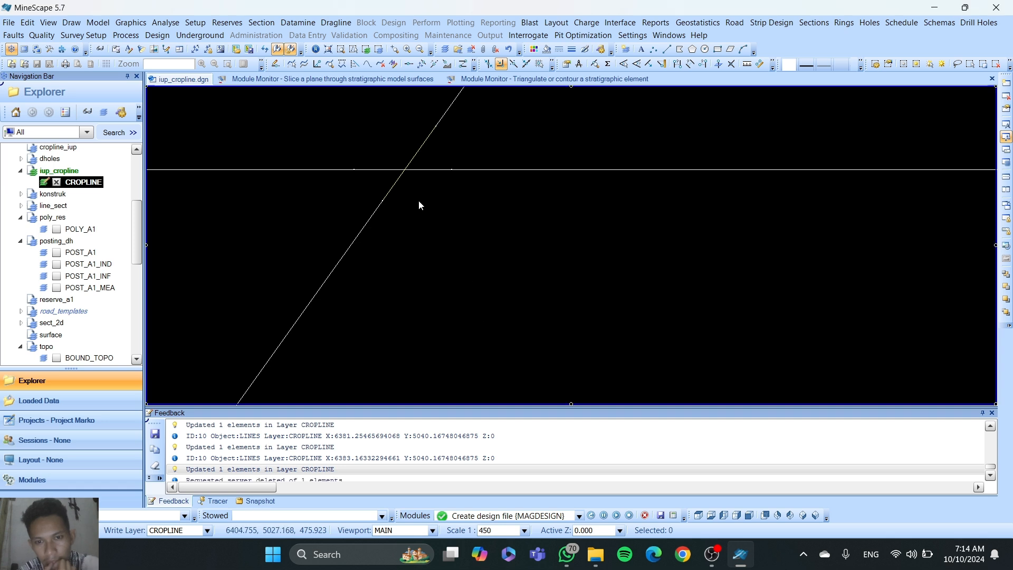
left_click(404, 170)
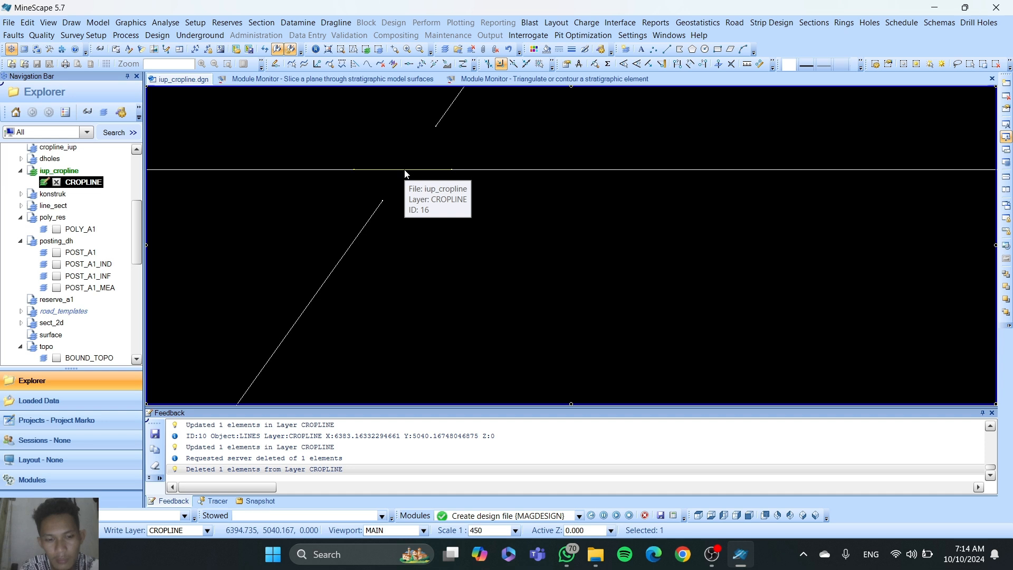
key("Delete")
left_click(477, 309)
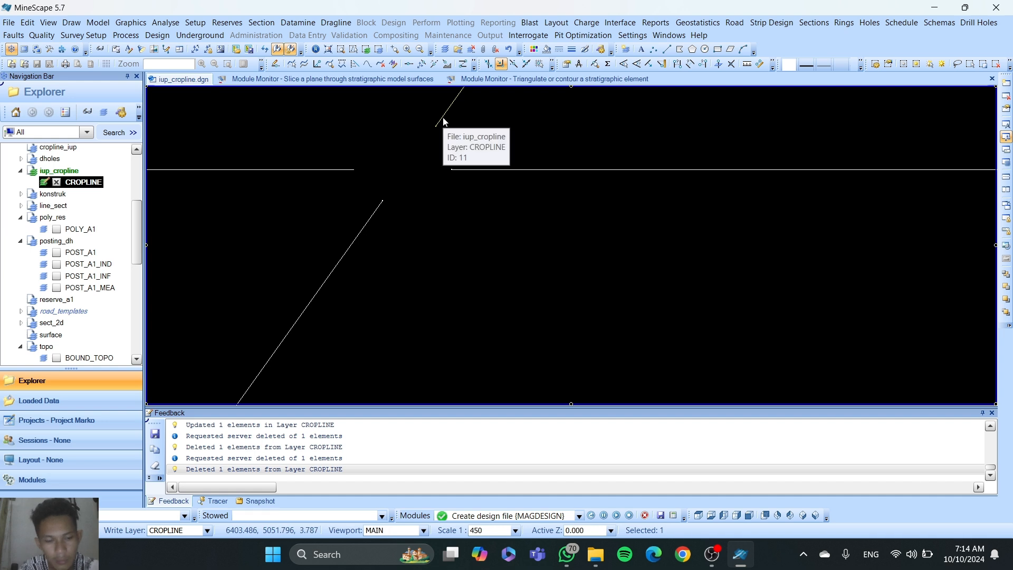
key("Delete")
left_click(474, 311)
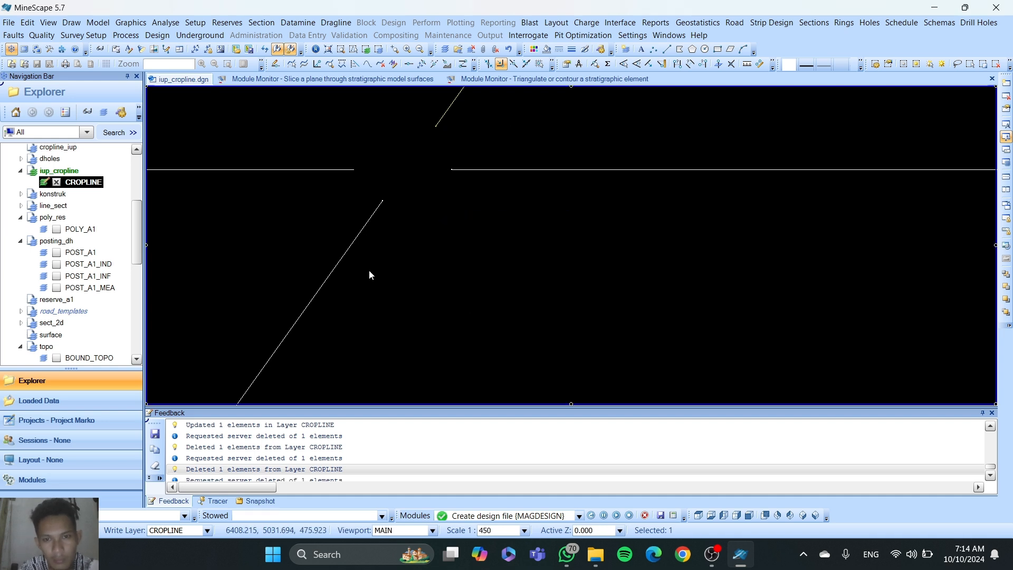
Step: Connect the cropline's western end to the extension line crossing the west boundary edge
scroll(313, 232, "down", 8)
middle_click_drag(283, 293, 587, 232)
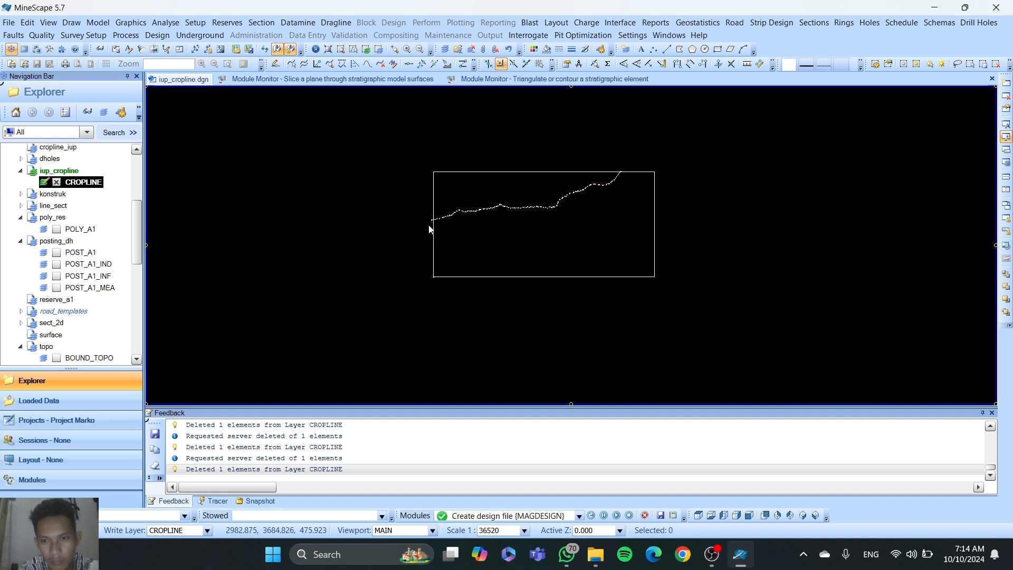
scroll(433, 226, "up", 6)
middle_click_drag(401, 170, 382, 209)
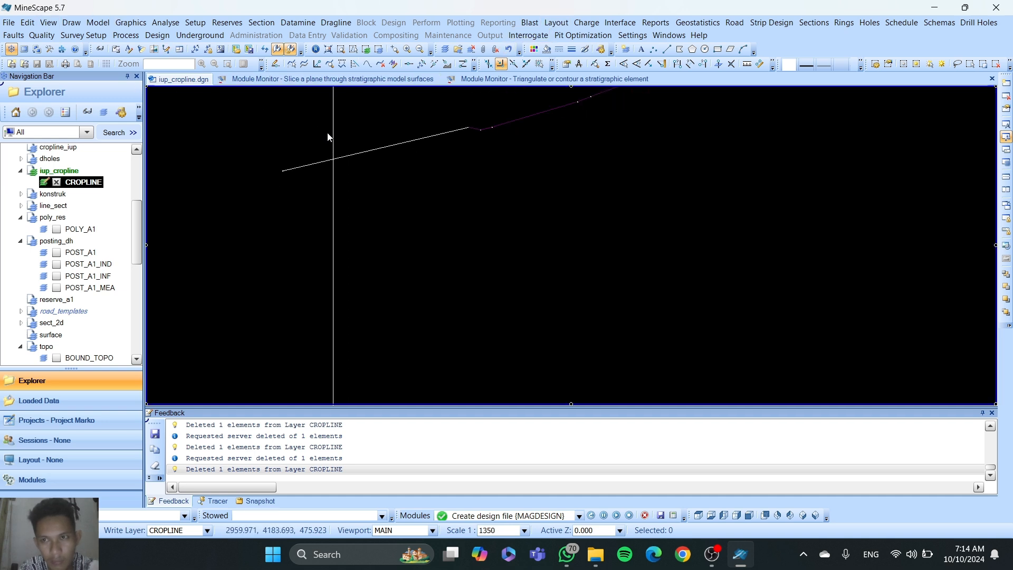
left_click(476, 128)
left_click(484, 131)
left_click(466, 65)
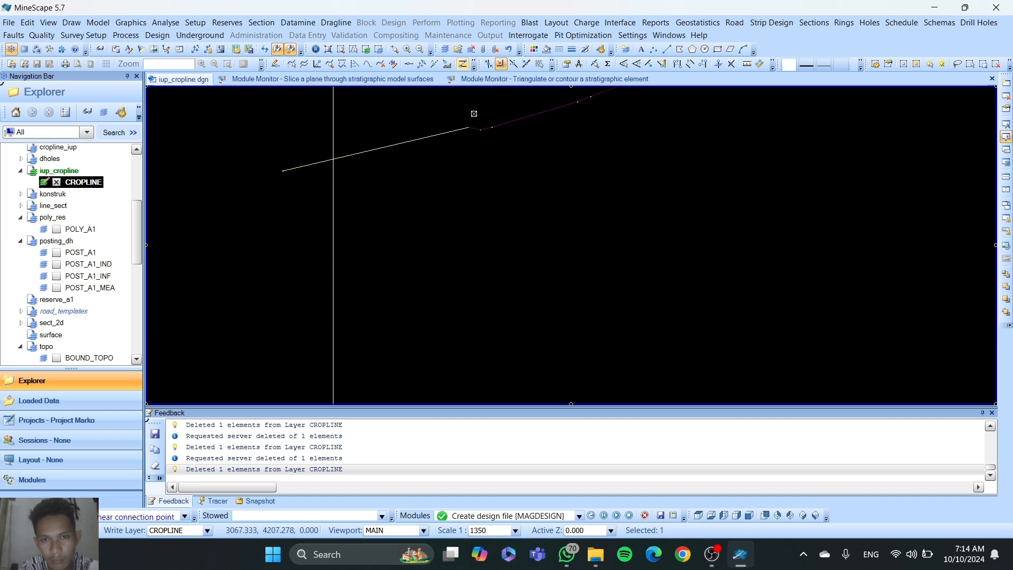
left_click(465, 129)
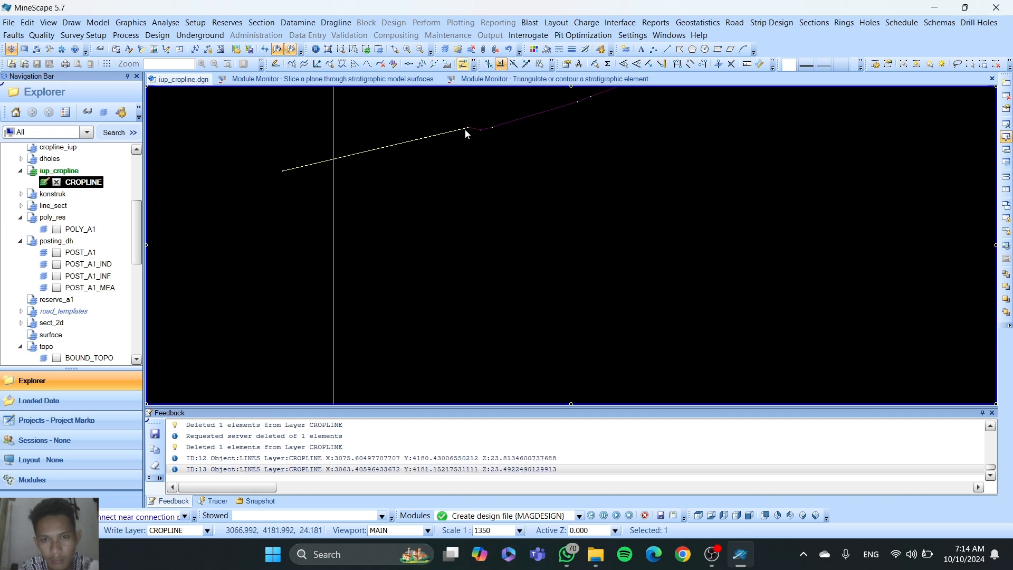
right_click(487, 140)
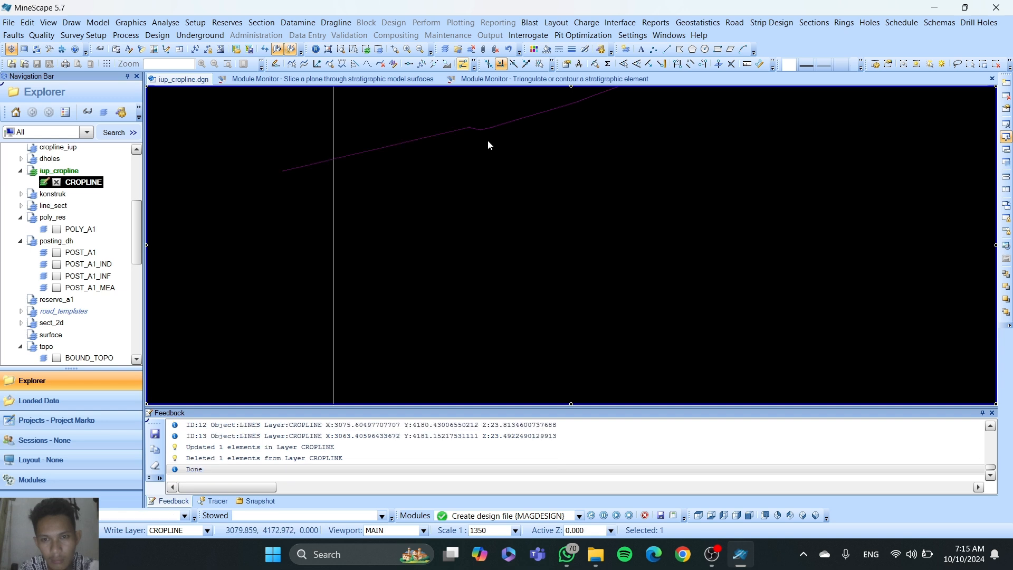
Step: Break the cropline extension at one point just inside and one point just outside the west boundary edge
scroll(522, 135, "down", 5)
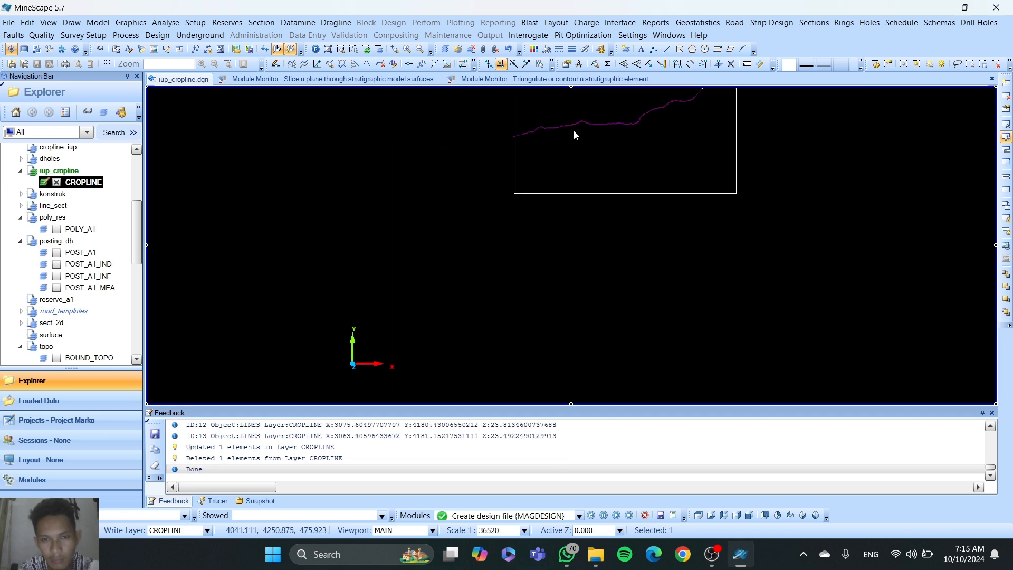
middle_click_drag(600, 128, 513, 164)
scroll(432, 169, "up", 3)
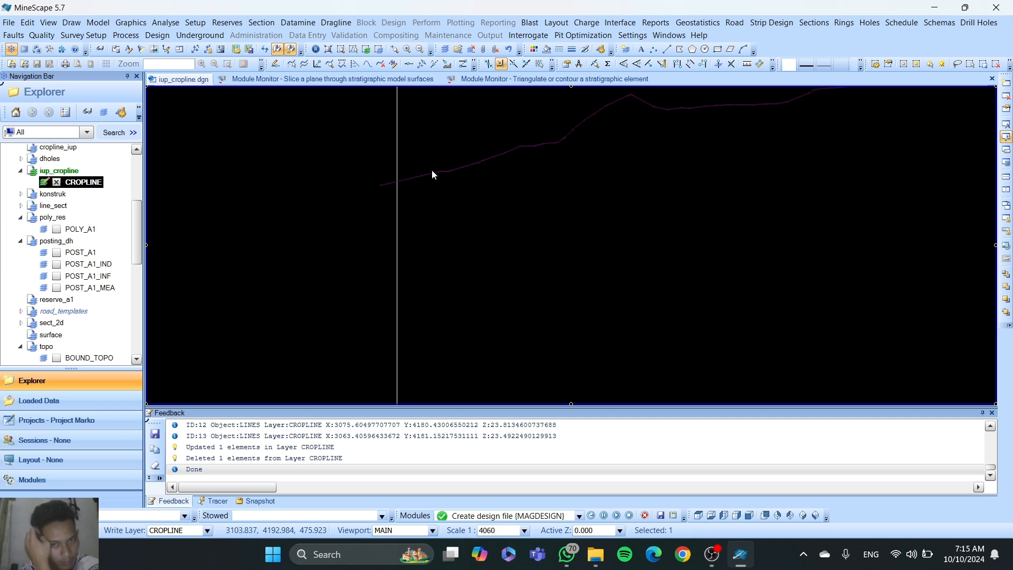
left_click(27, 23)
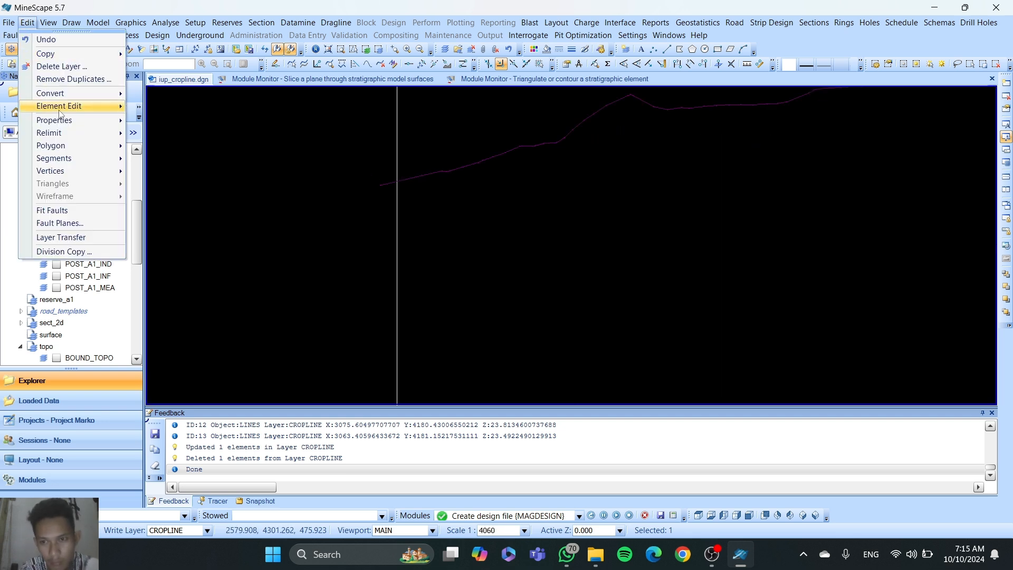
mouse_move(63, 106)
left_click(177, 274)
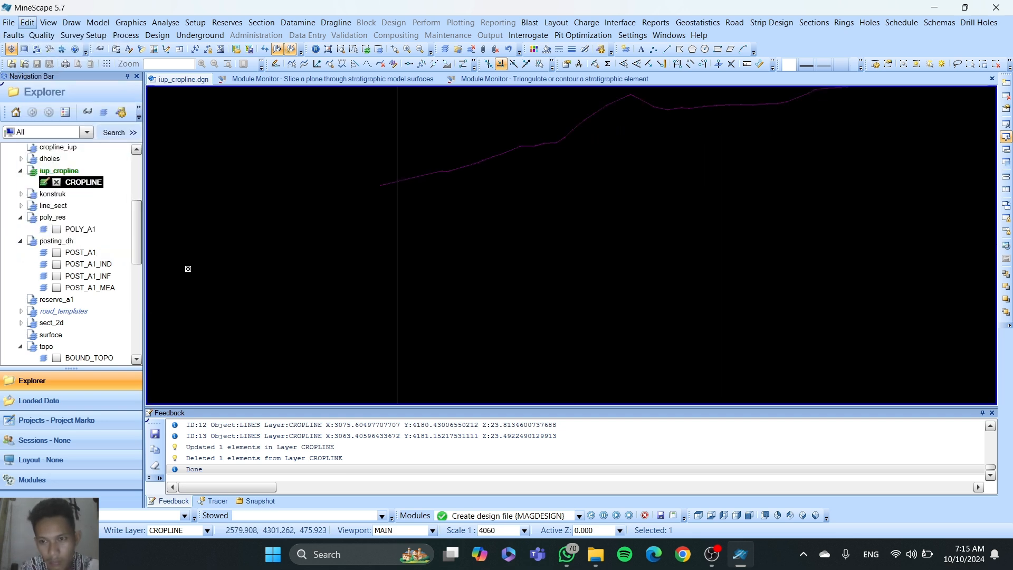
left_click(413, 177)
scroll(411, 174, "up", 2)
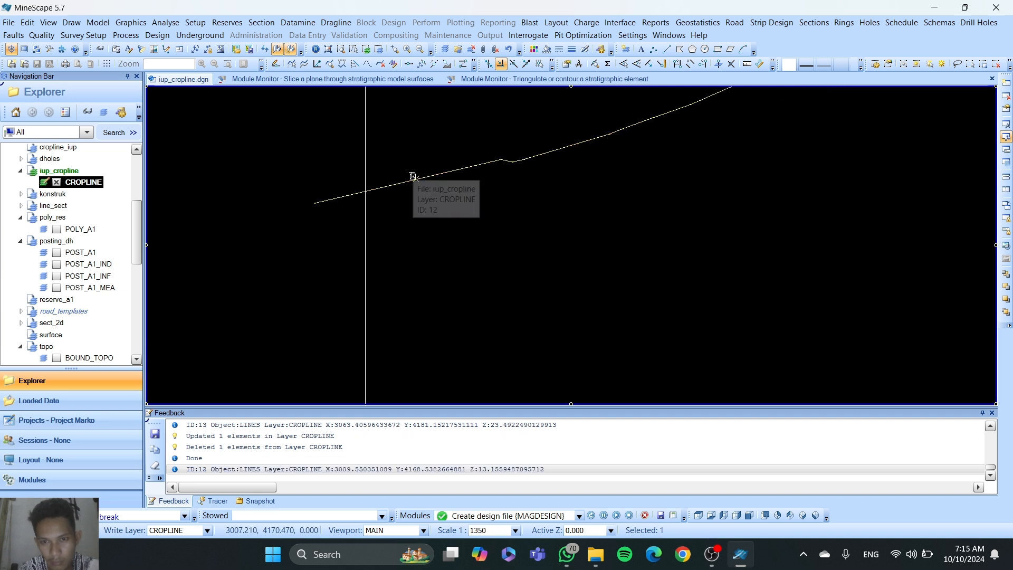
left_click(407, 182)
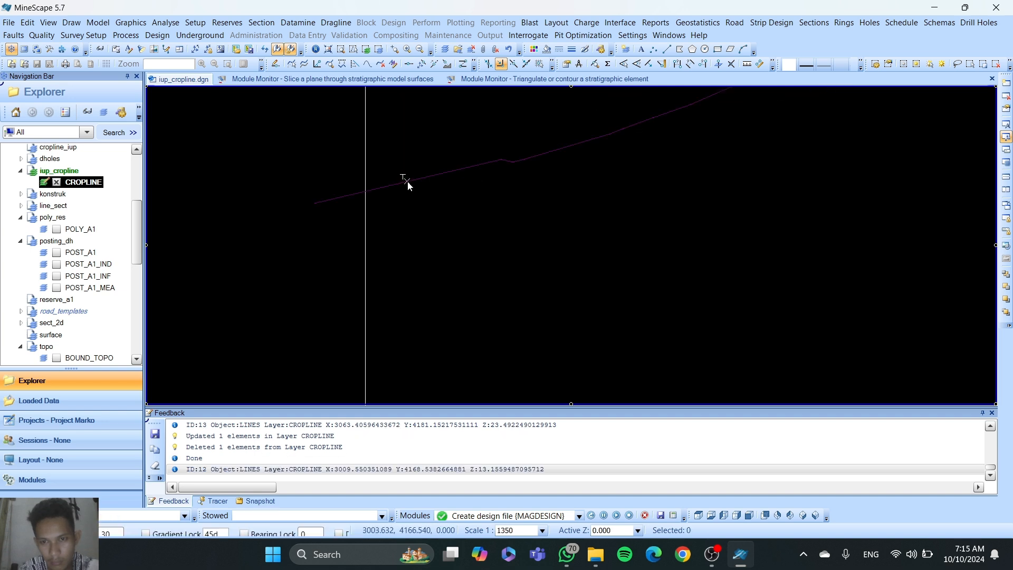
left_click(366, 193)
left_click(348, 196)
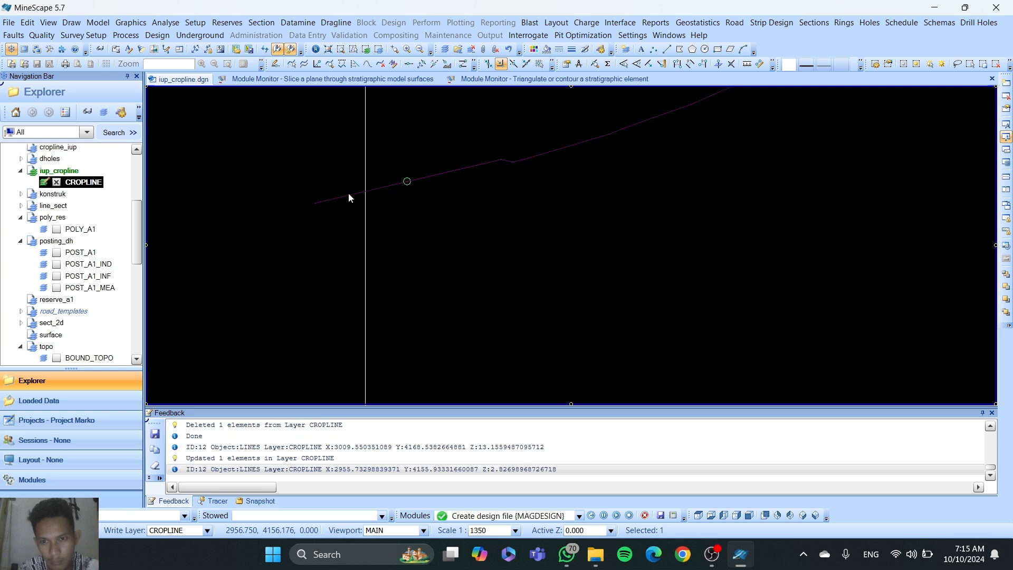
Step: Break the west boundary edge at a point just below and just above its crossing with the cropline extension
left_click(363, 202)
left_click(367, 208)
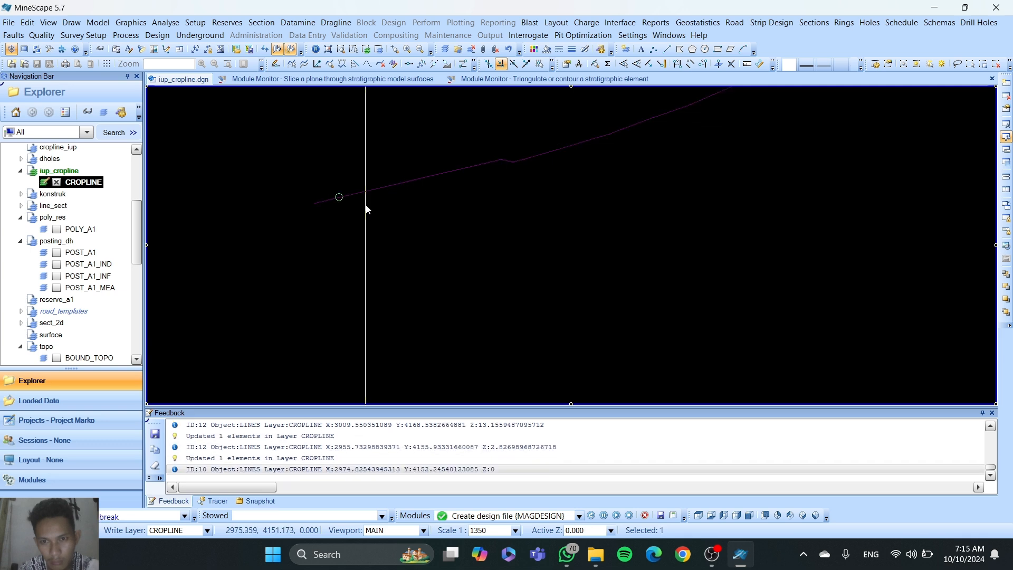
left_click(368, 174)
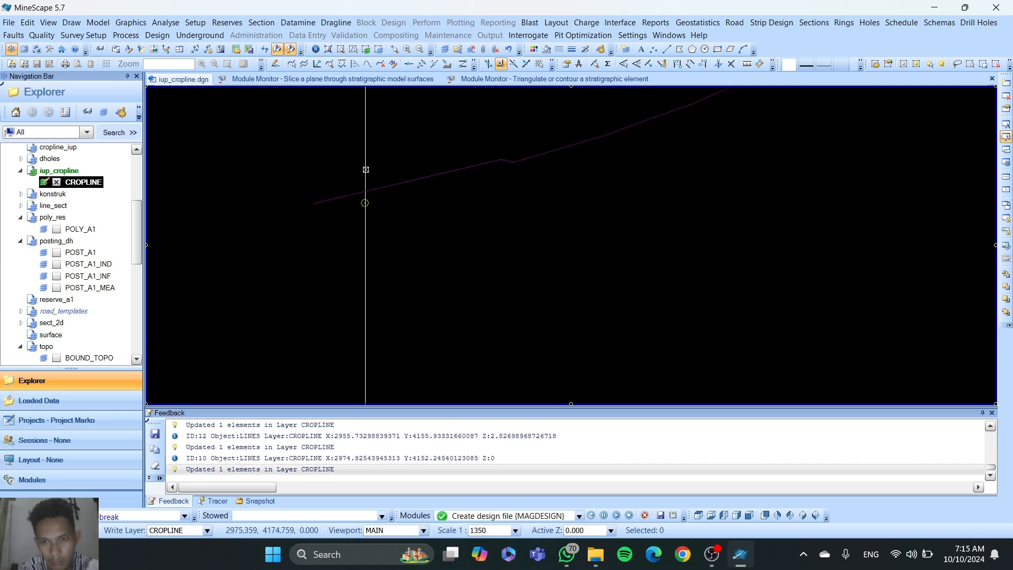
left_click(366, 173)
left_click(366, 171)
left_click(366, 175)
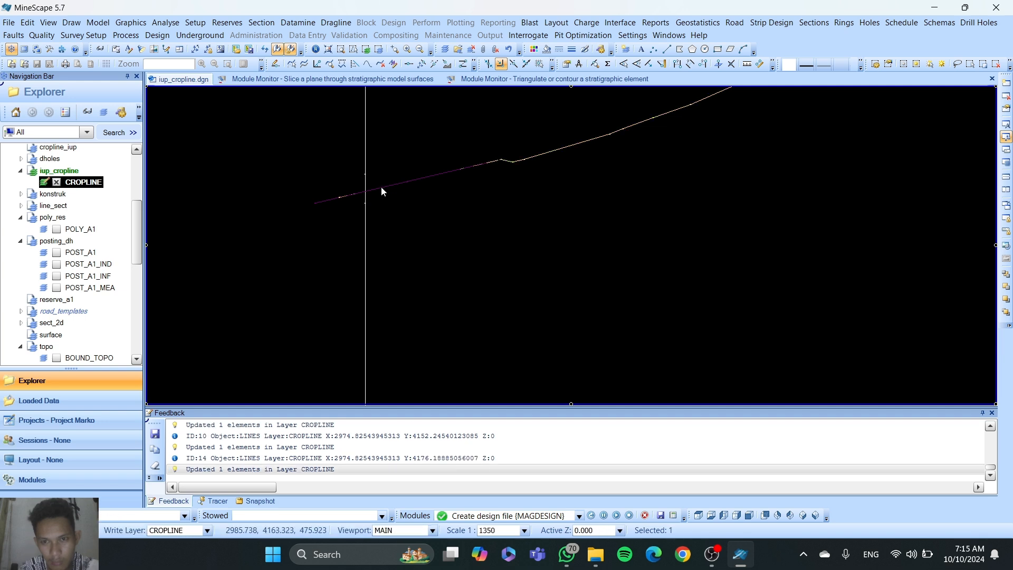
Step: Delete the cropline overshoot outside the west boundary and the short cropline piece crossing the edge
left_click(406, 182)
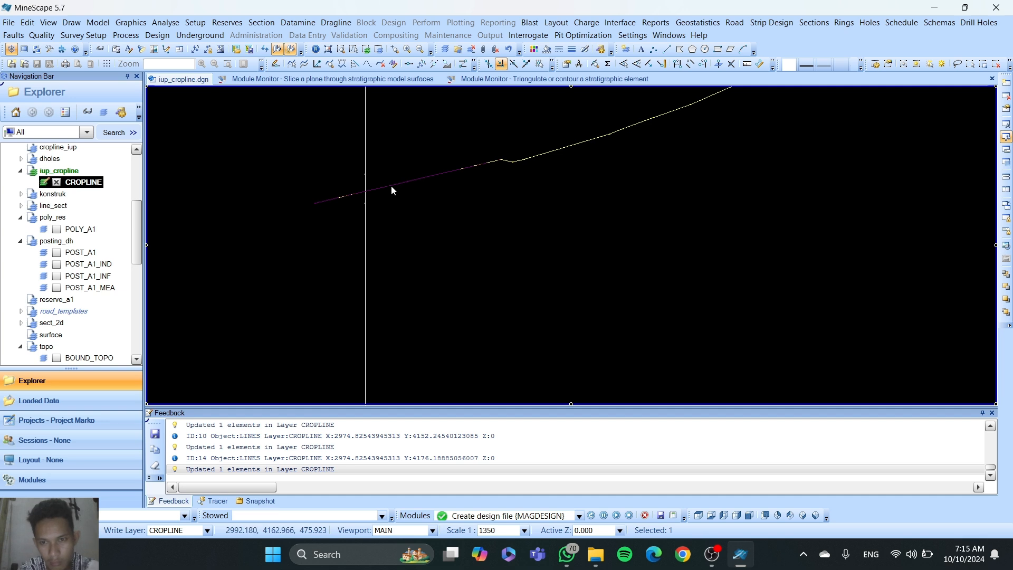
scroll(370, 192, "up", 3)
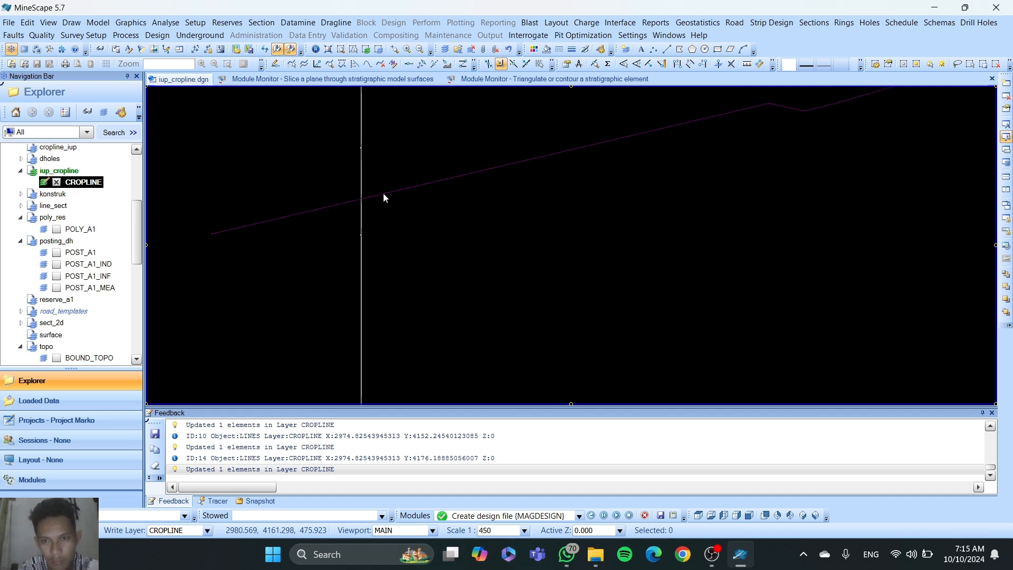
left_click(262, 224)
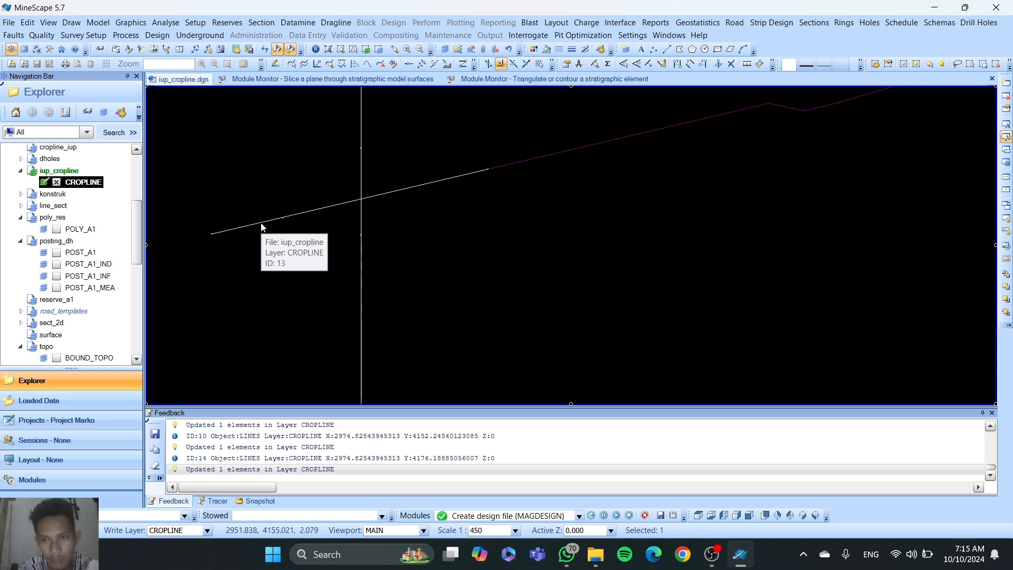
key("Delete")
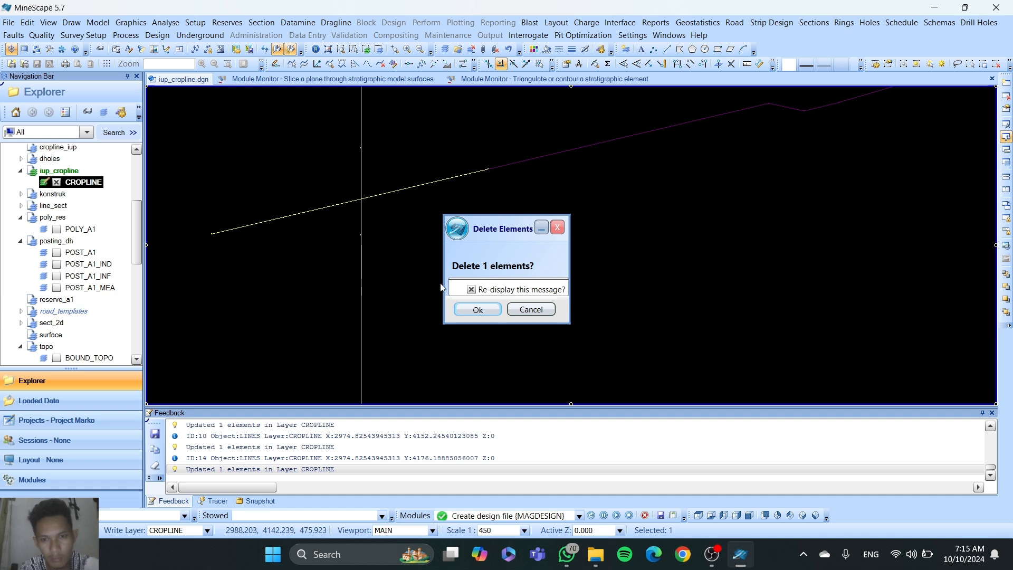
left_click(477, 310)
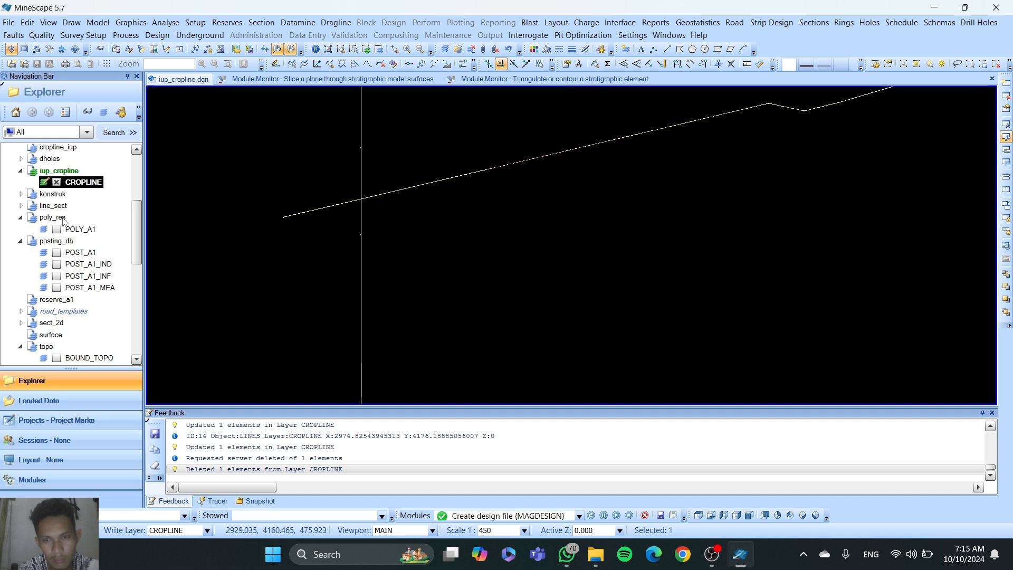
scroll(63, 219, "up", 4)
scroll(64, 221, "down", 5)
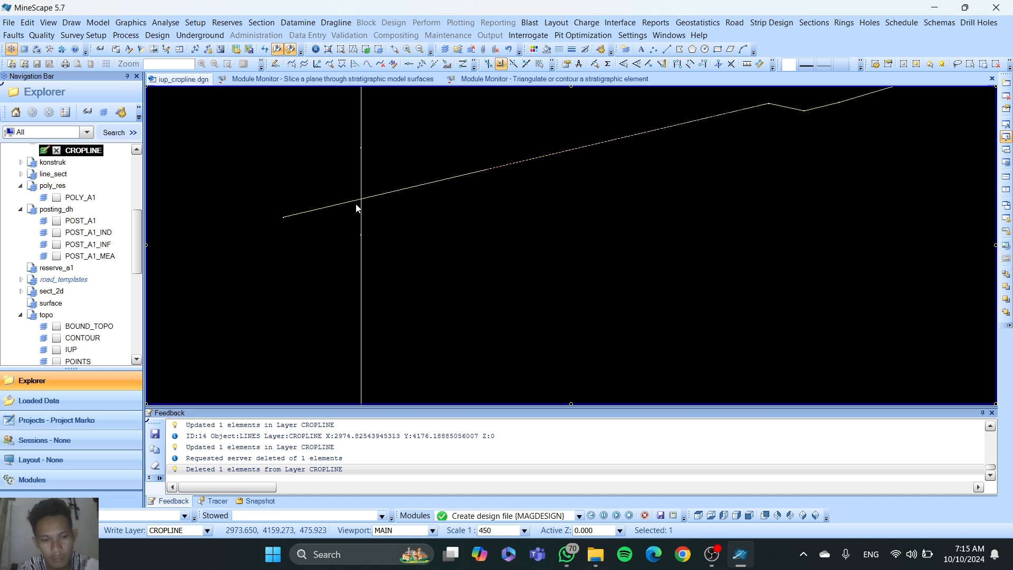
key("Delete")
left_click(476, 310)
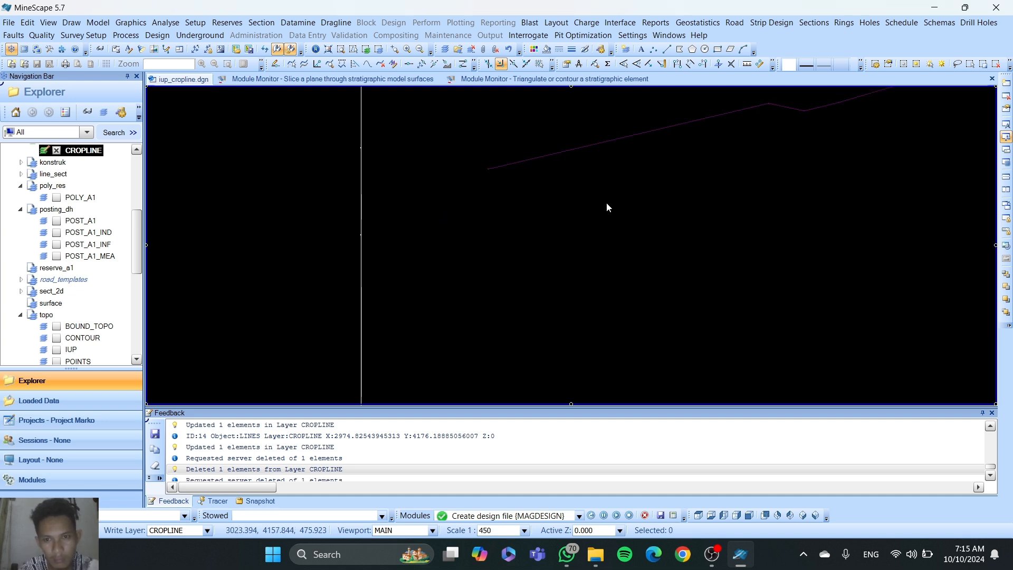
Step: Delete the short west boundary piece at the crossing and the boundary line running north of the cropline
scroll(610, 198, "down", 5)
middle_click_drag(634, 179, 483, 205)
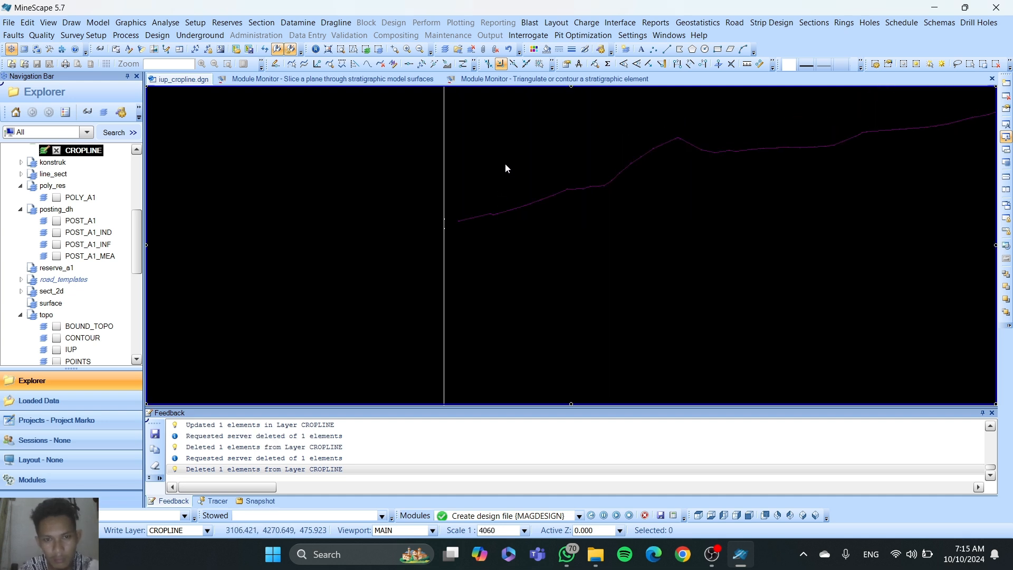
mouse_move(485, 160)
middle_mouse_down()
mouse_move(355, 229)
mouse_move(279, 206)
middle_mouse_up()
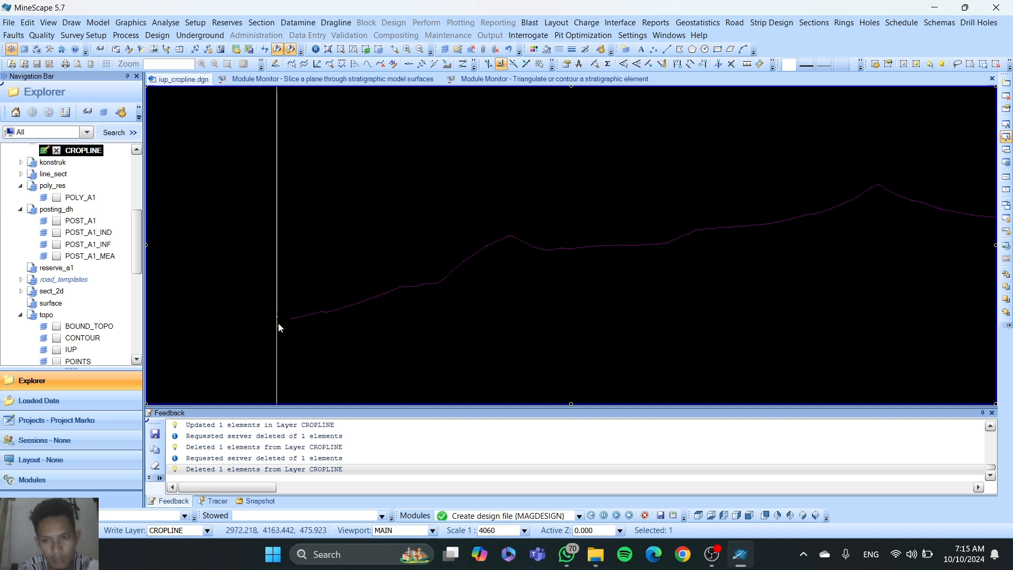
key("Delete")
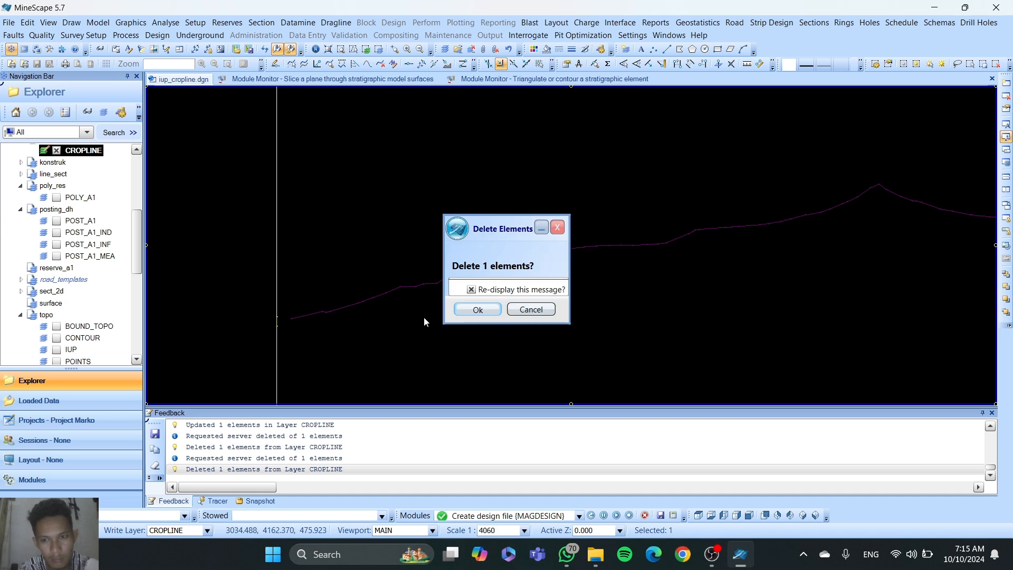
left_click(473, 310)
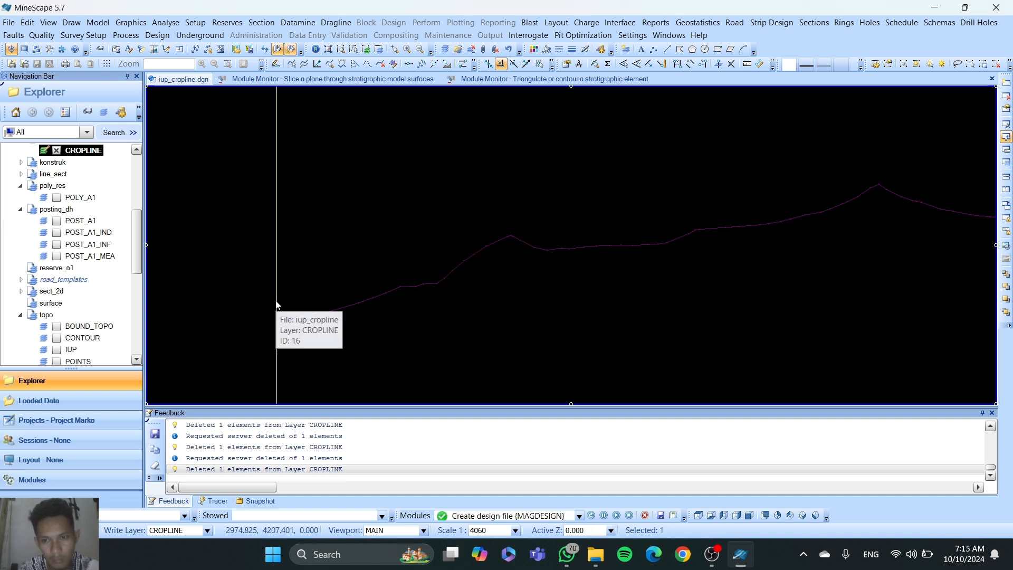
key("Delete")
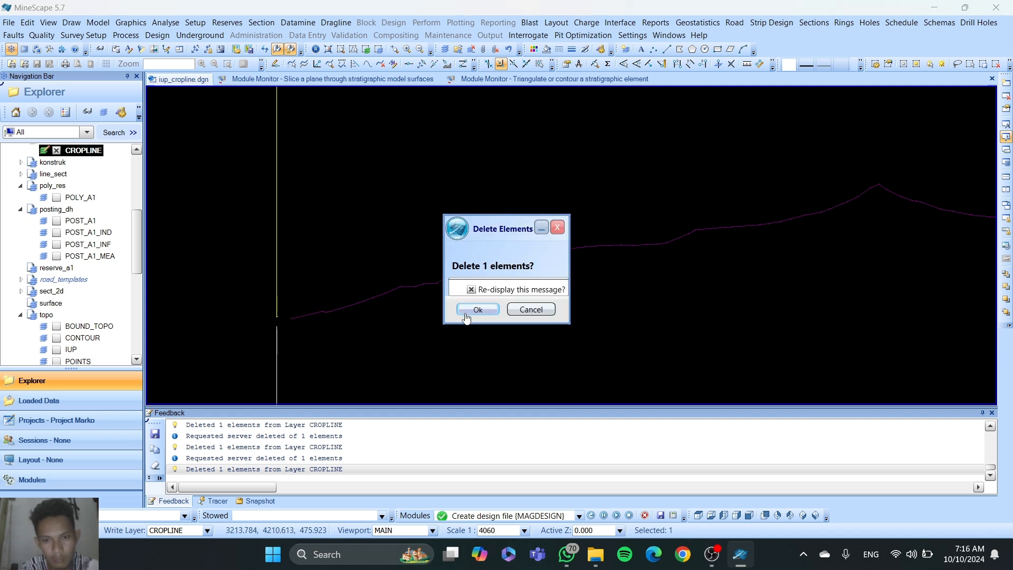
left_click(471, 310)
Step: Connect the open end of the north boundary edge to the cropline's northeastern end
scroll(544, 279, "down", 3)
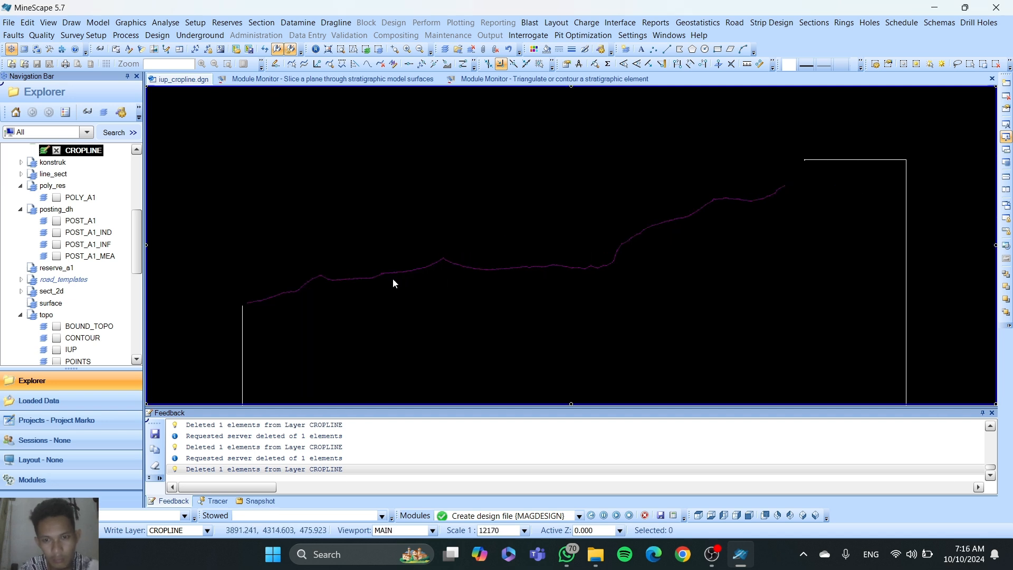
scroll(791, 179, "up", 3)
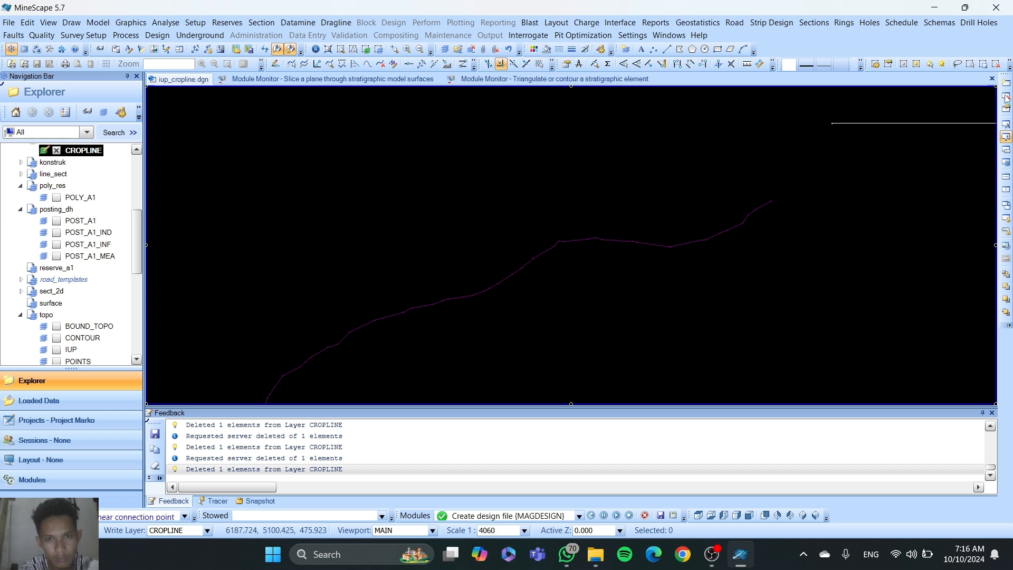
left_click(865, 124)
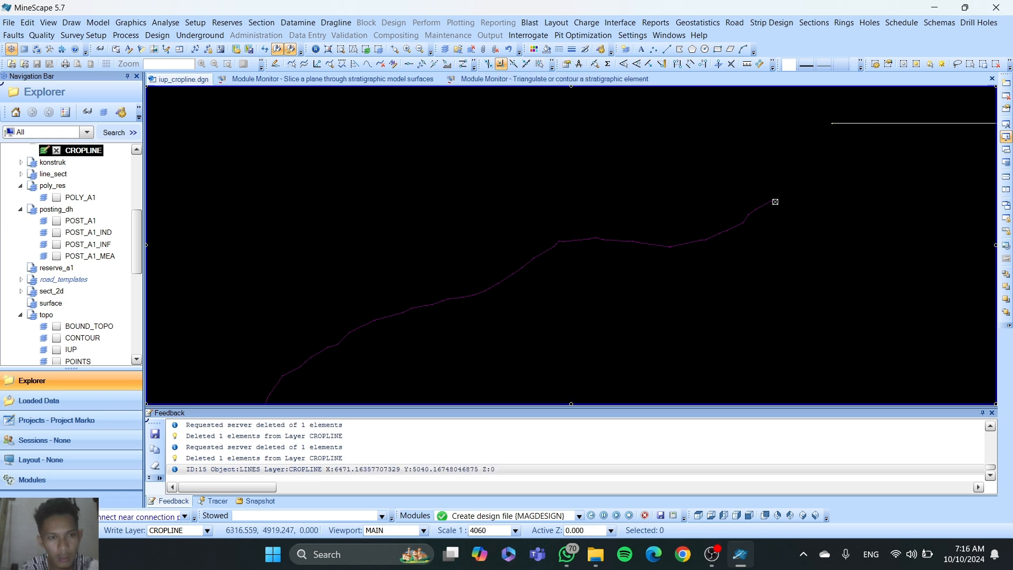
left_click(769, 203)
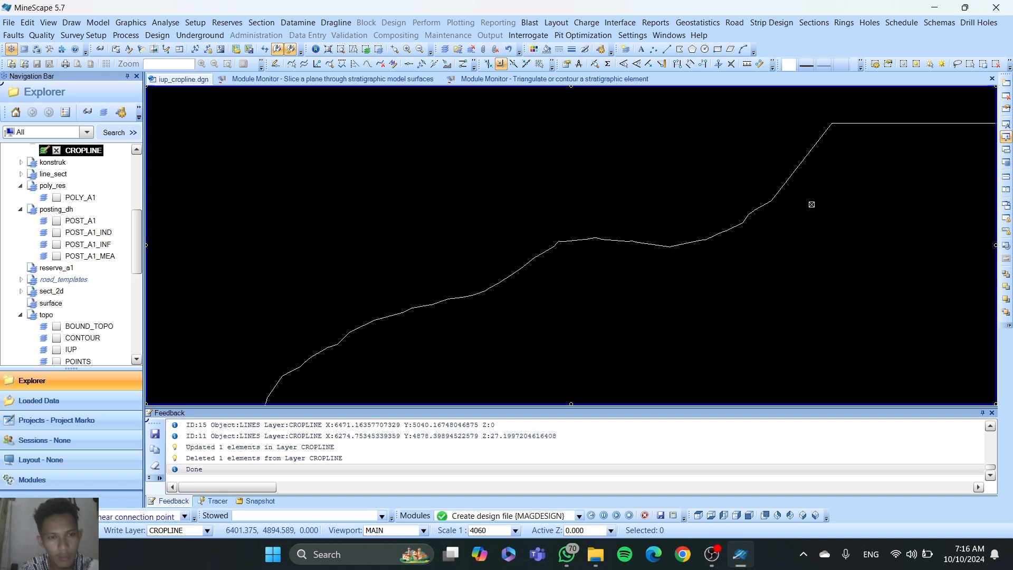
Step: Connect the cropline's western end to the open upper end of the west boundary edge to close the polygon
scroll(778, 191, "down", 2)
middle_click_drag(509, 328, 776, 246)
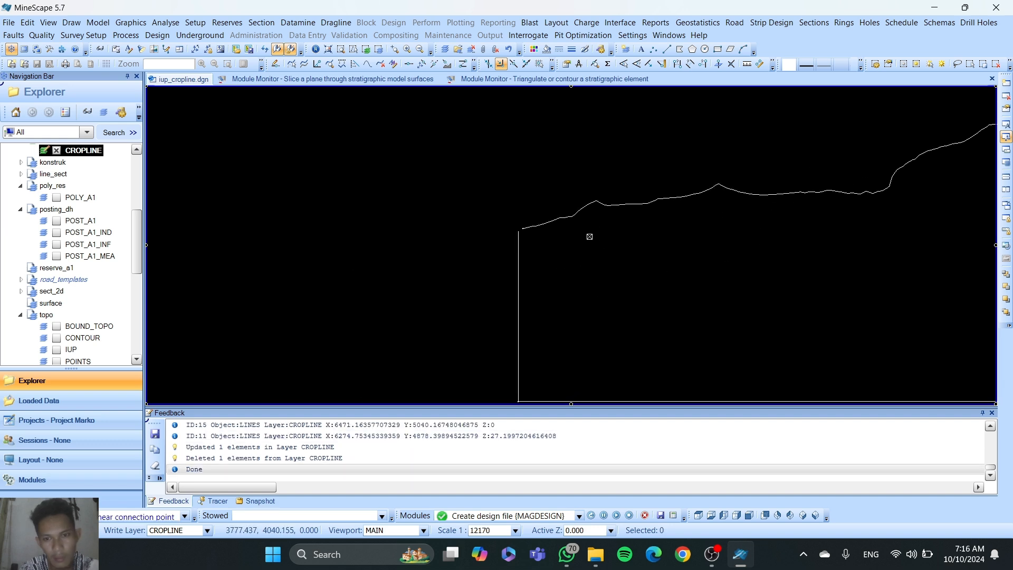
scroll(587, 235, "up", 4)
middle_click_drag(358, 218, 620, 212)
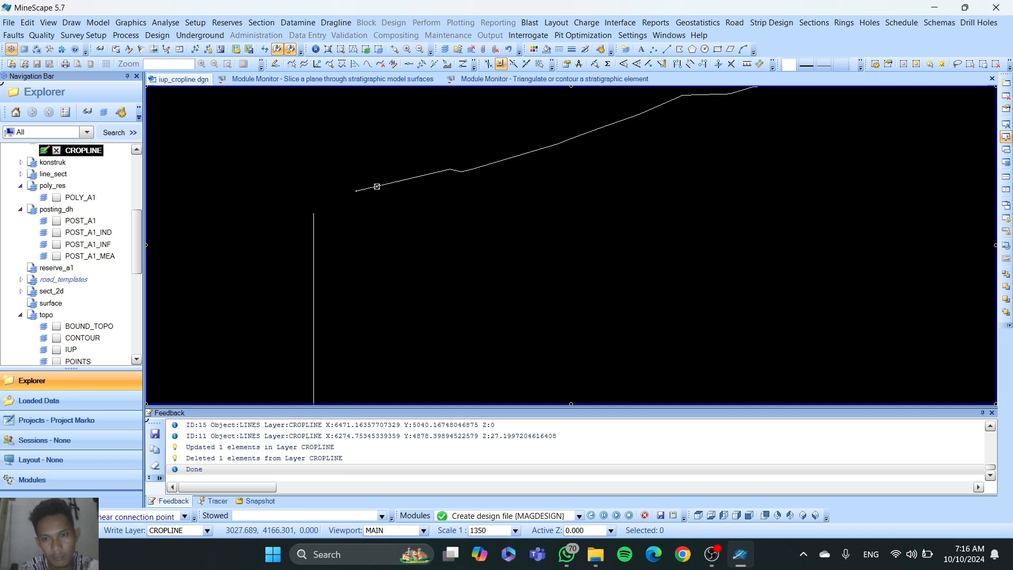
left_click(377, 189)
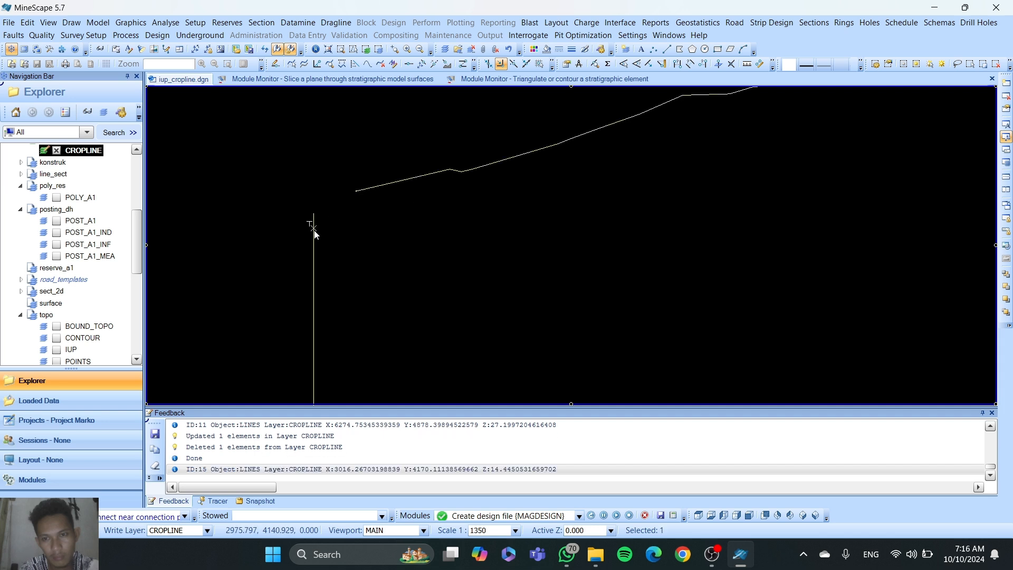
left_click(312, 228)
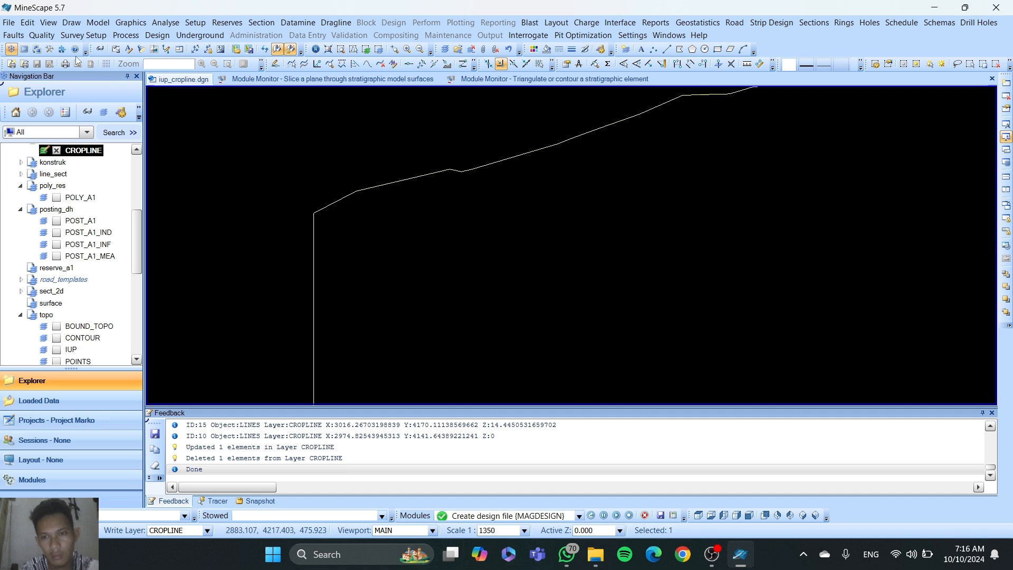
Step: Convert the selected closed boundary line in the CROPLINE layer to a polygon
left_click(30, 25)
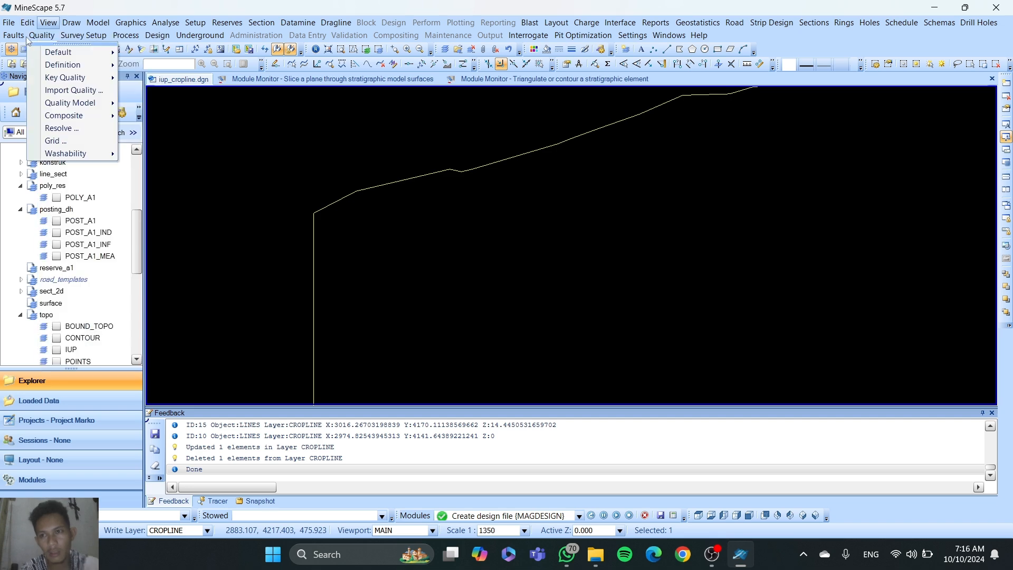
left_click(27, 22)
mouse_move(68, 98)
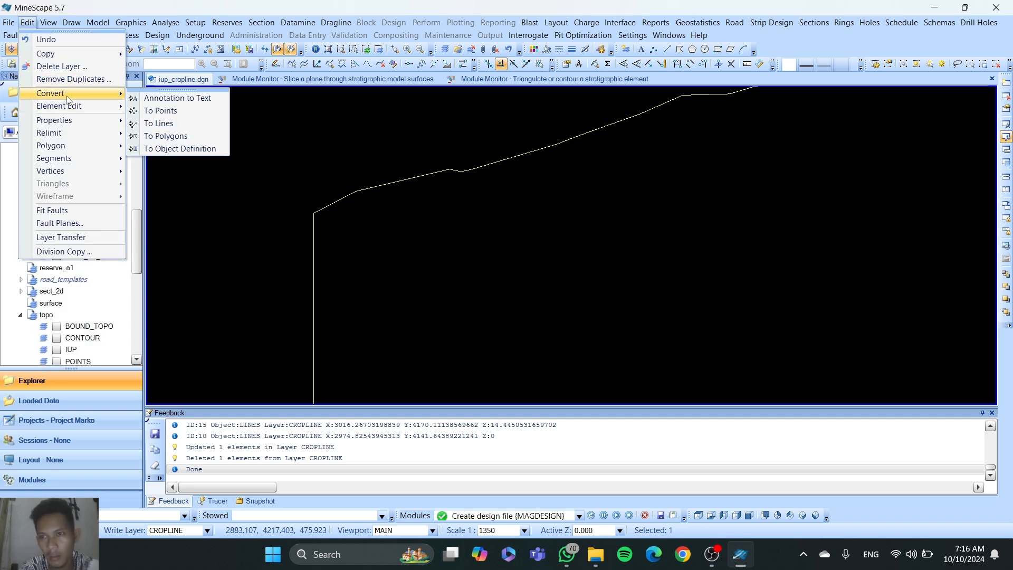
left_click(166, 137)
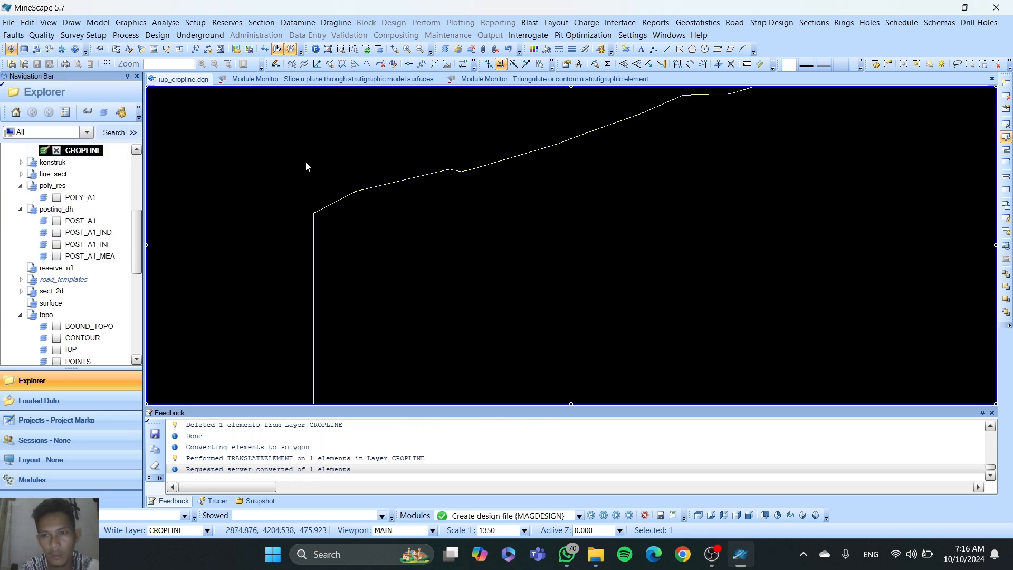
Step: Check the element details of the converted boundary to verify its object class, and view the whole outline
right_click(366, 191)
left_click(385, 196)
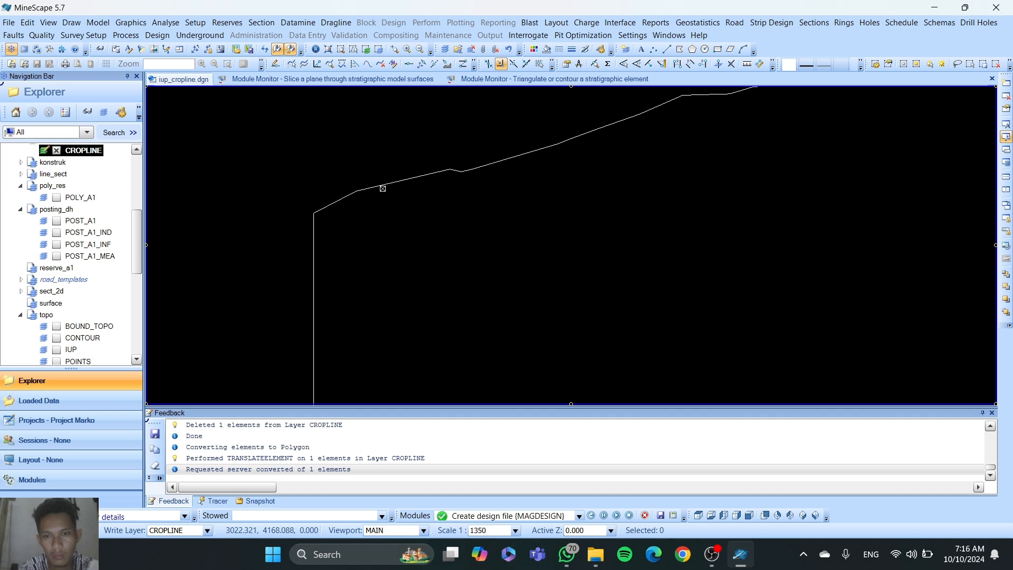
left_click(380, 186)
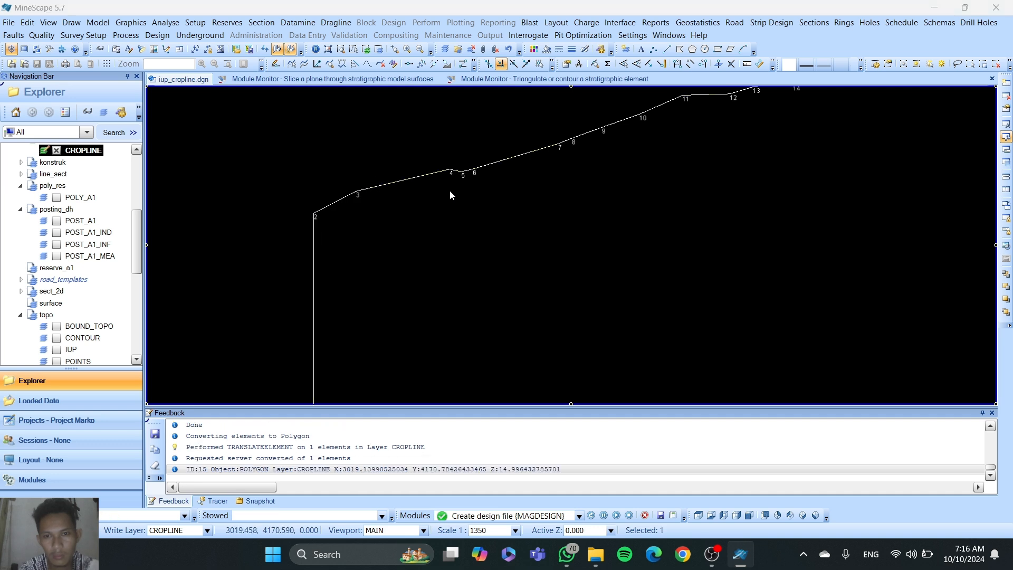
left_click(612, 245)
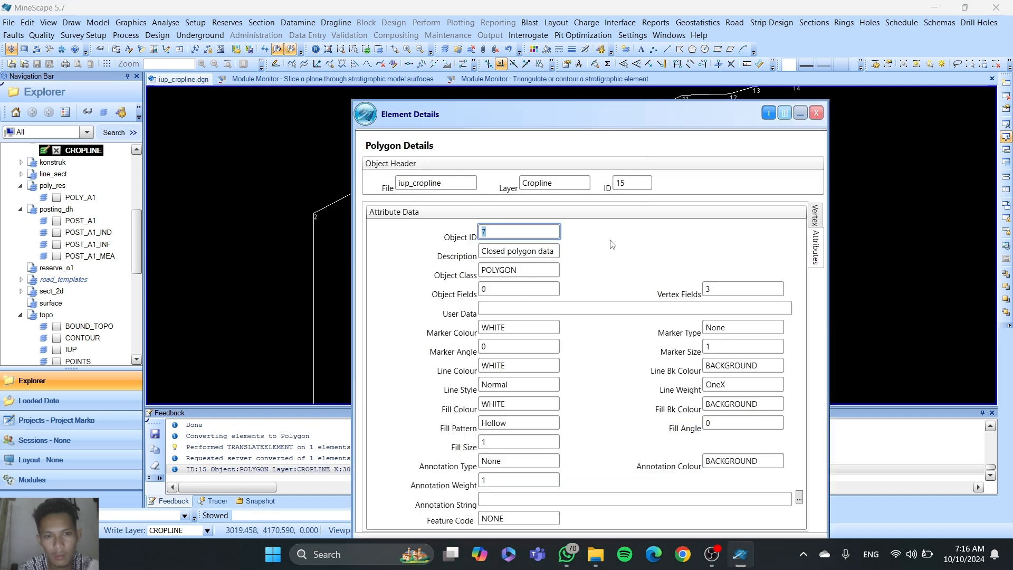
left_click(817, 112)
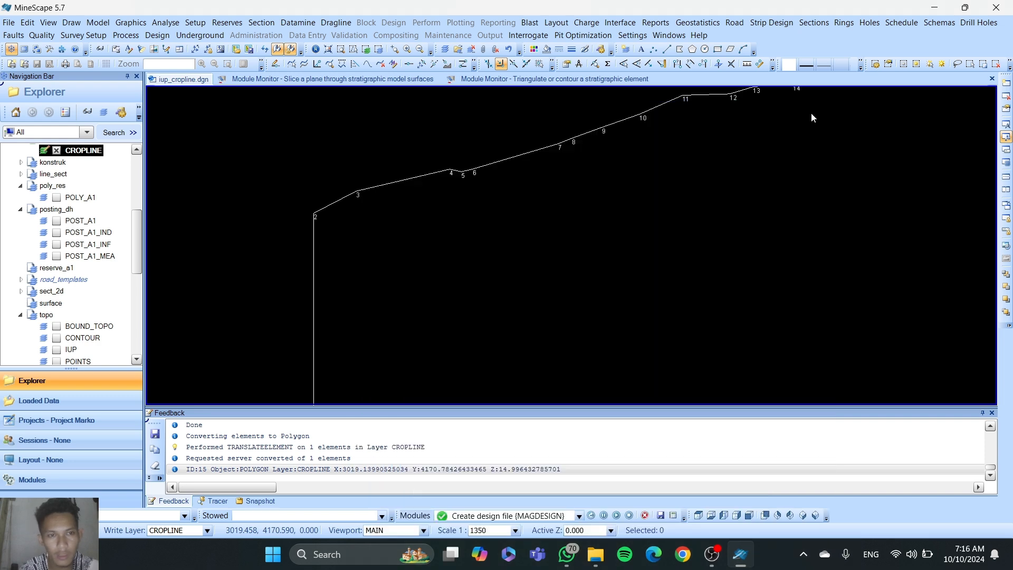
scroll(696, 206, "down", 5)
scroll(625, 228, "up", 5)
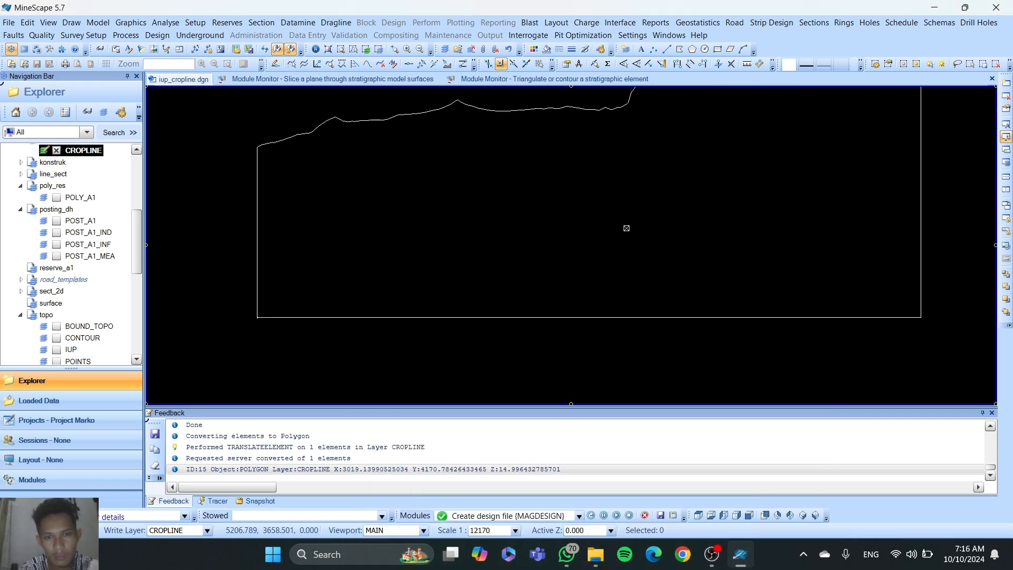
left_click(712, 554)
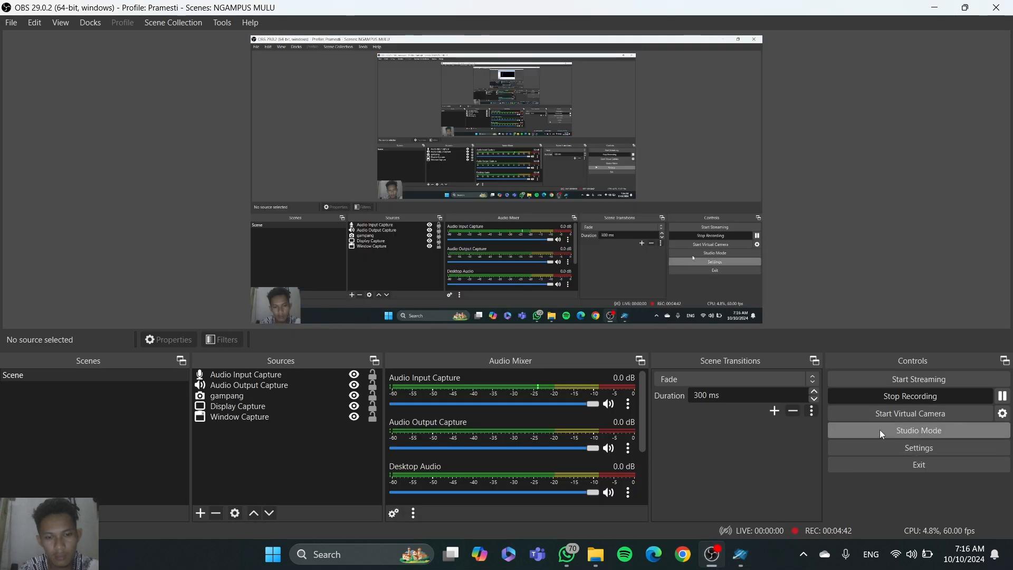
left_click(1003, 396)
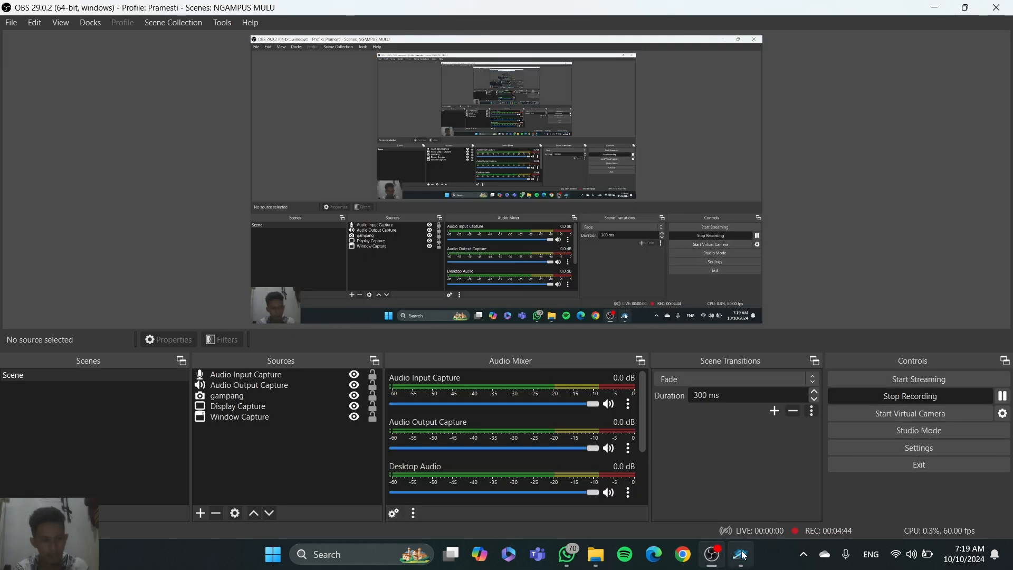
left_click(742, 554)
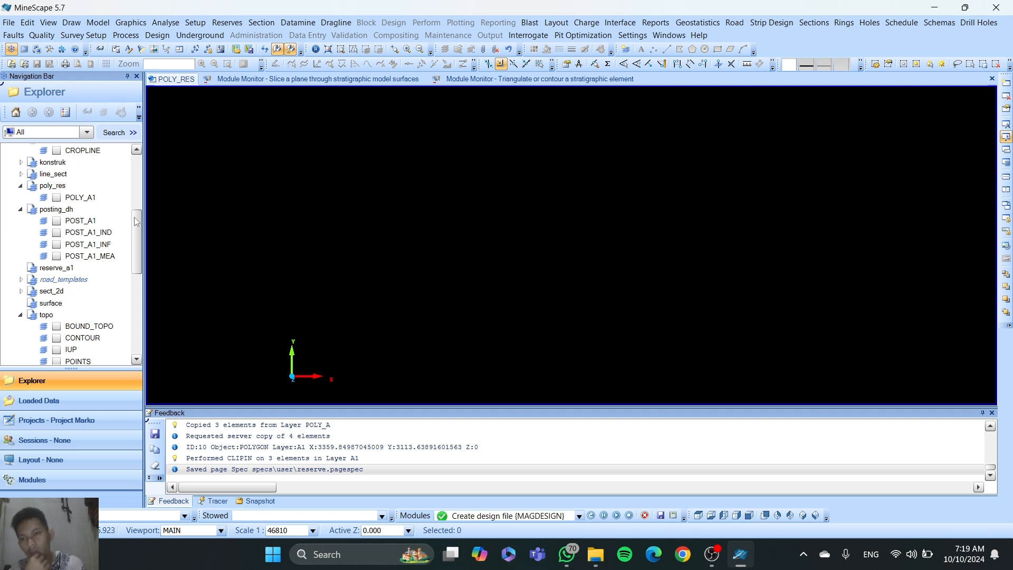
Step: Try to create a 3D design file named RESERVE_A1 under Design Data
left_click_drag(136, 221, 141, 181)
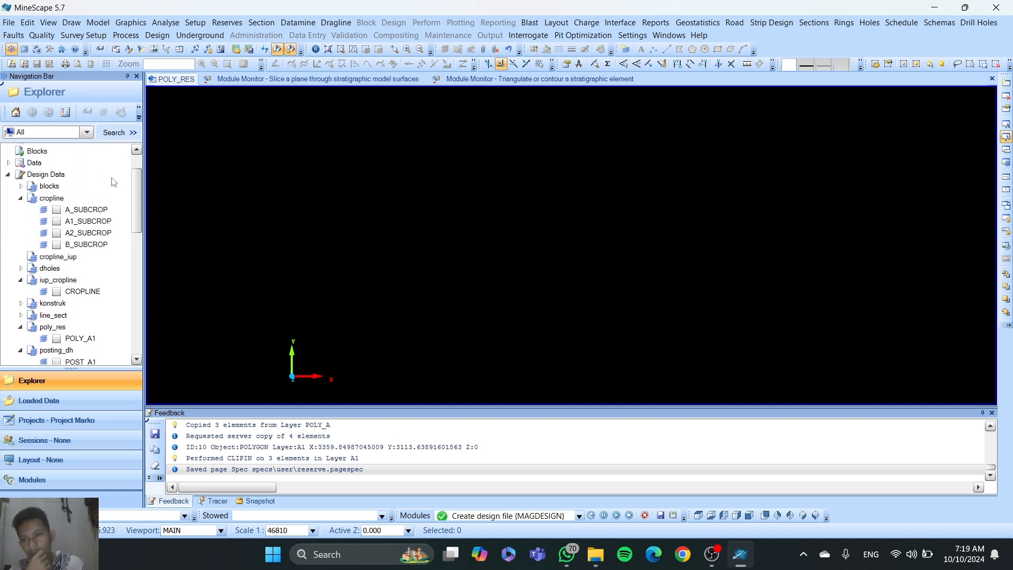
right_click(48, 179)
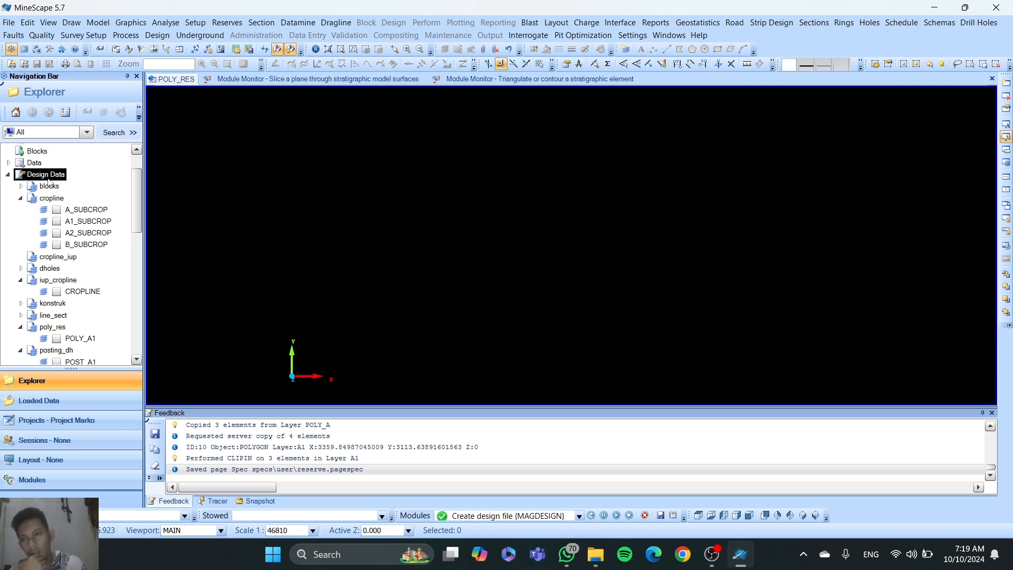
left_click(75, 190)
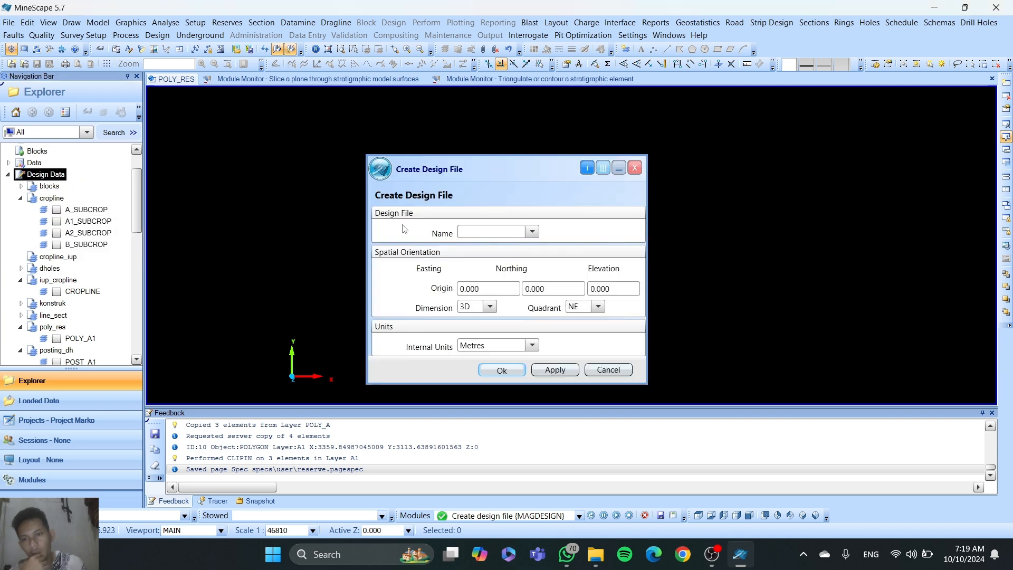
type("RE")
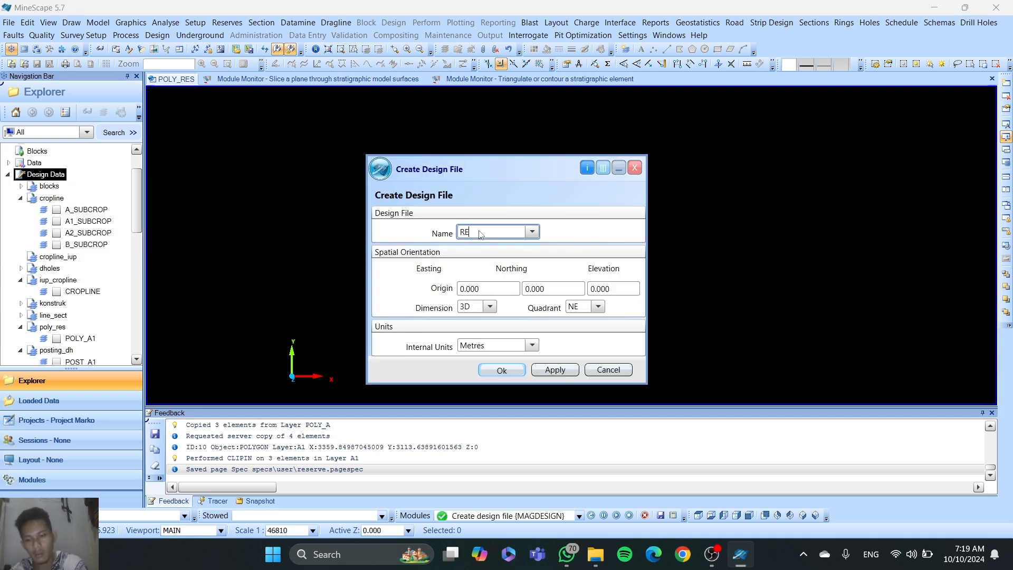
type("SERVE")
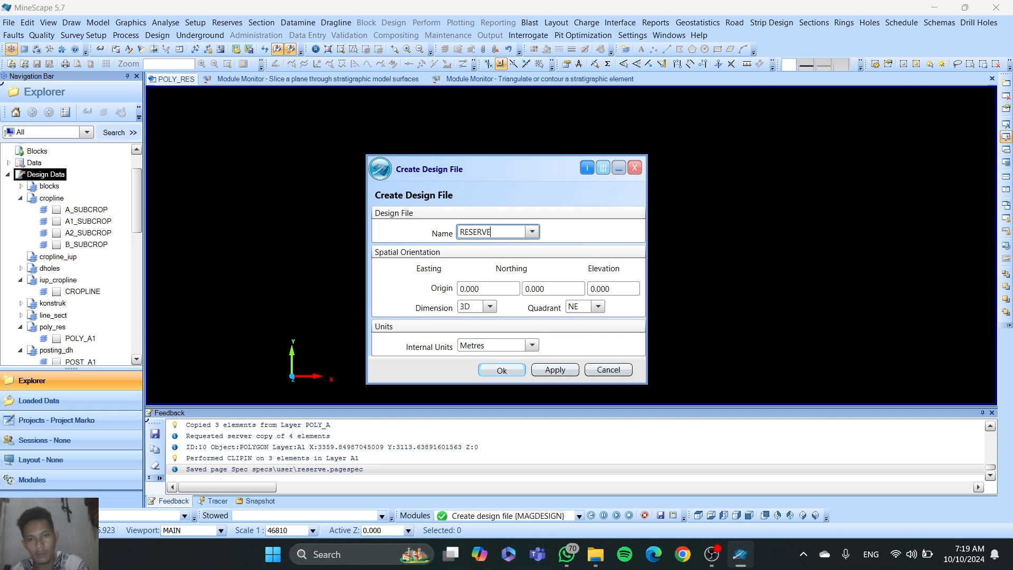
type("_")
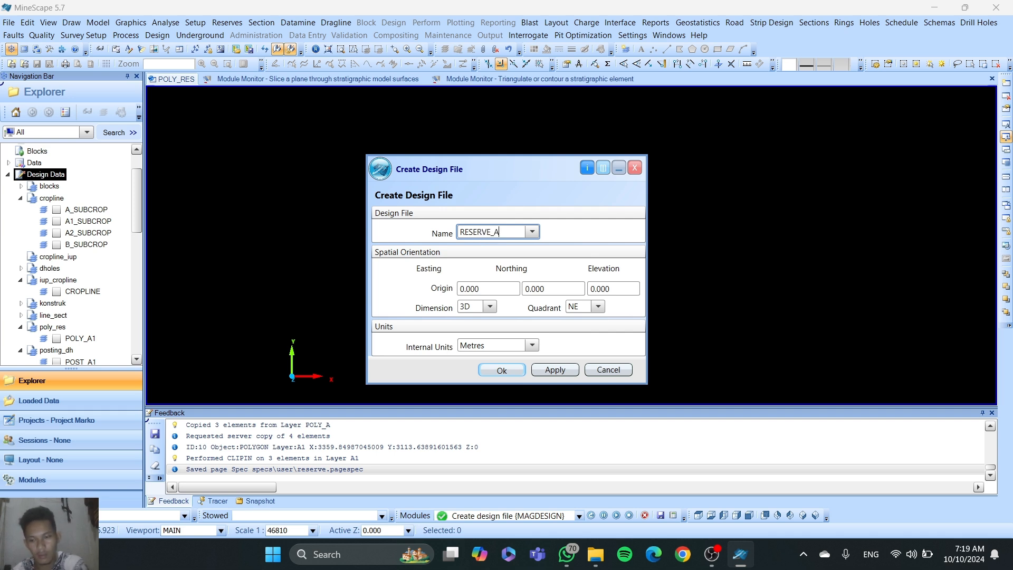
type("A1")
left_click(507, 369)
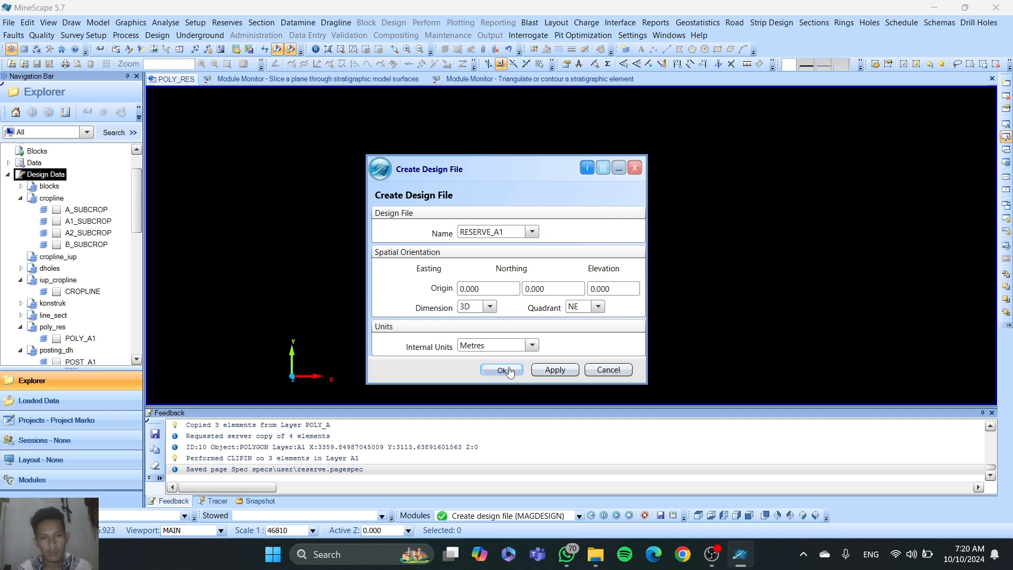
left_click(560, 257)
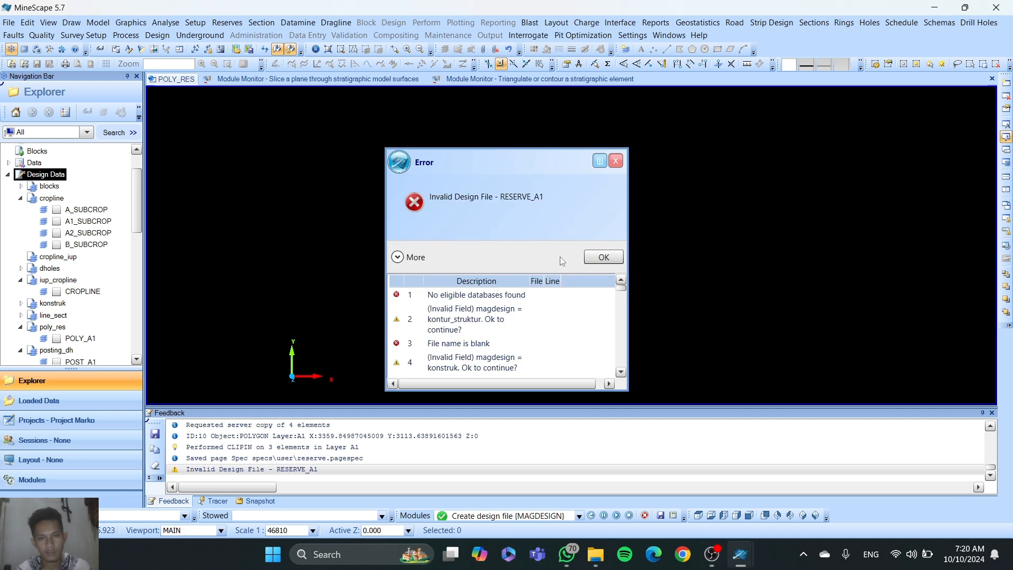
left_click(603, 259)
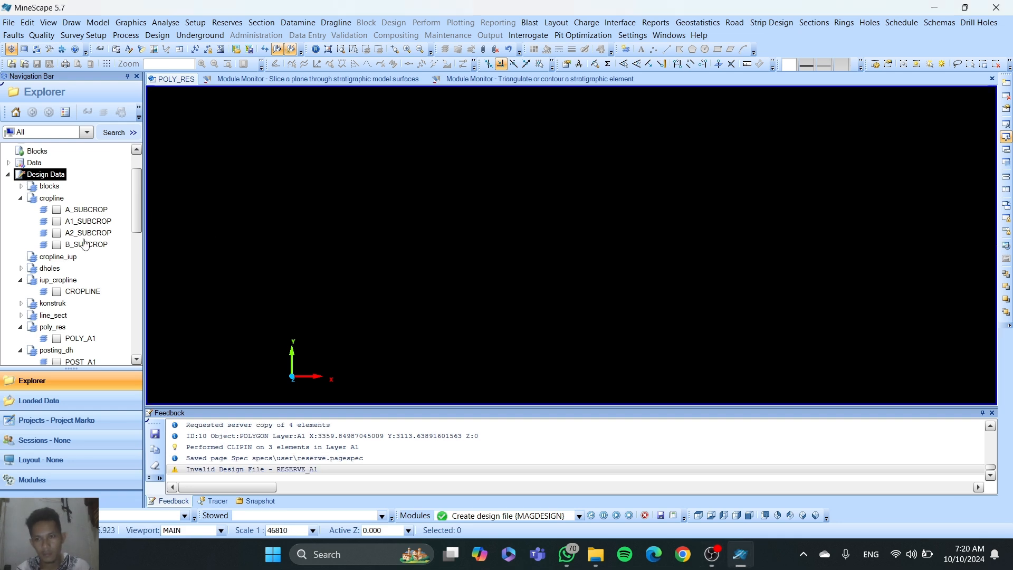
Step: Create a 3D design file named RESERVE under Design Data, with metres as internal units
scroll(60, 256, "down", 1)
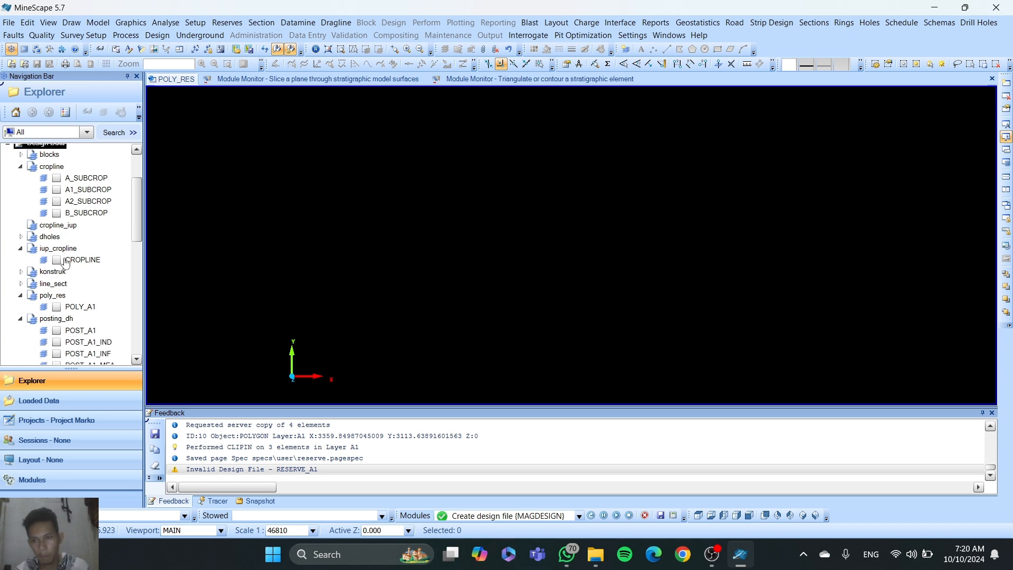
scroll(75, 293, "down", 2)
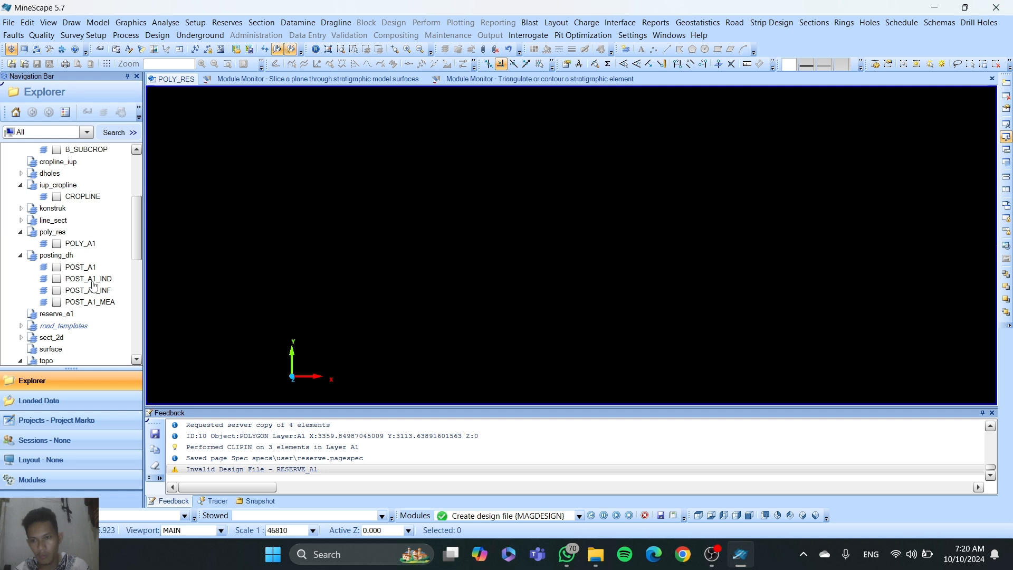
scroll(91, 241, "up", 2)
scroll(58, 163, "up", 1)
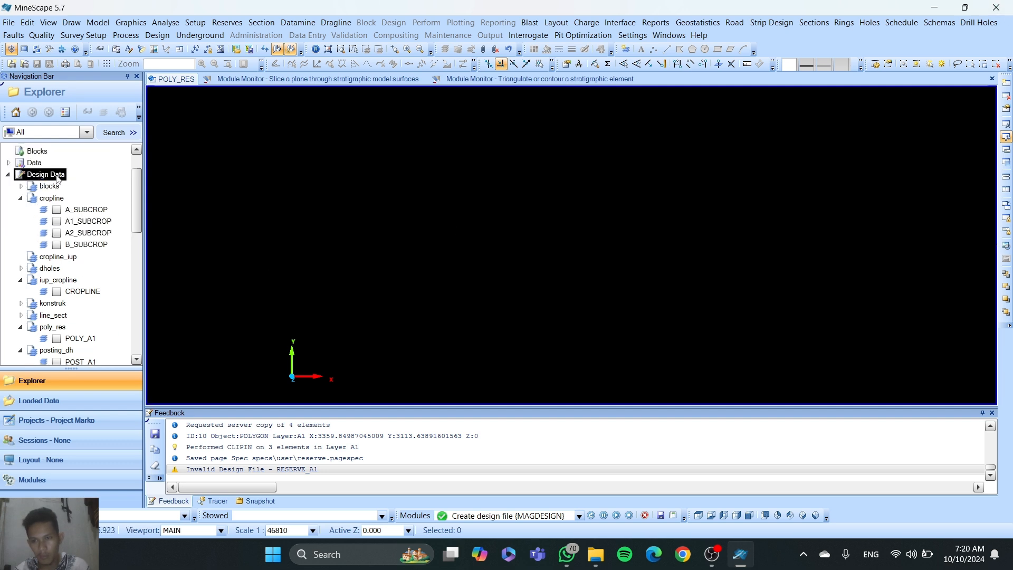
right_click(56, 176)
left_click(100, 183)
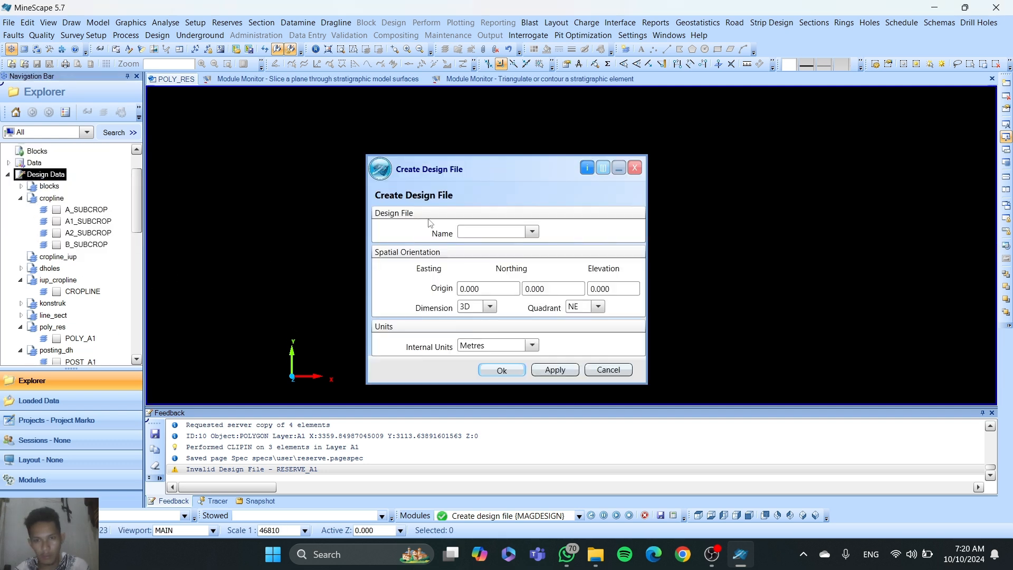
left_click(475, 234)
type("RESE")
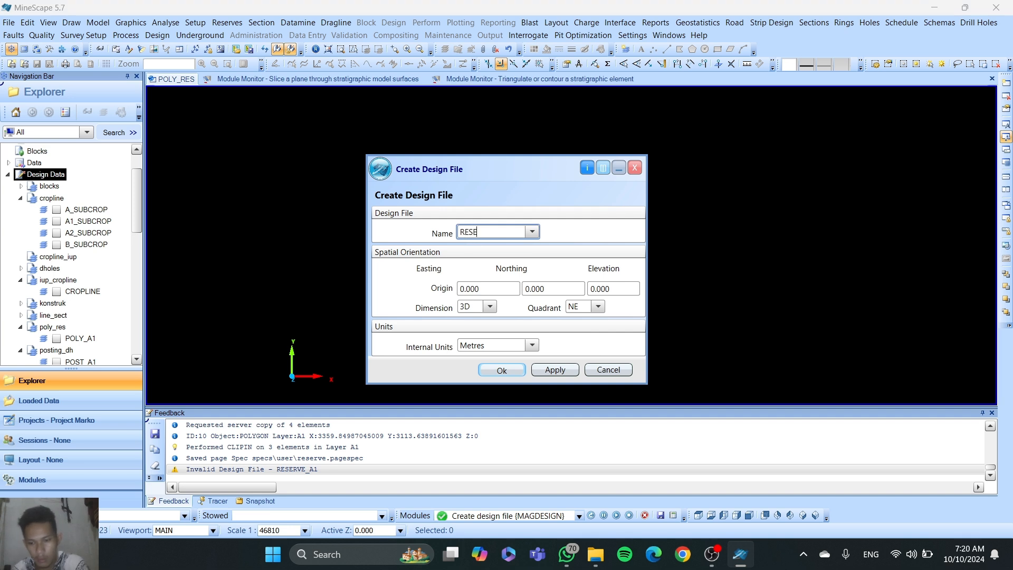
type("RVE")
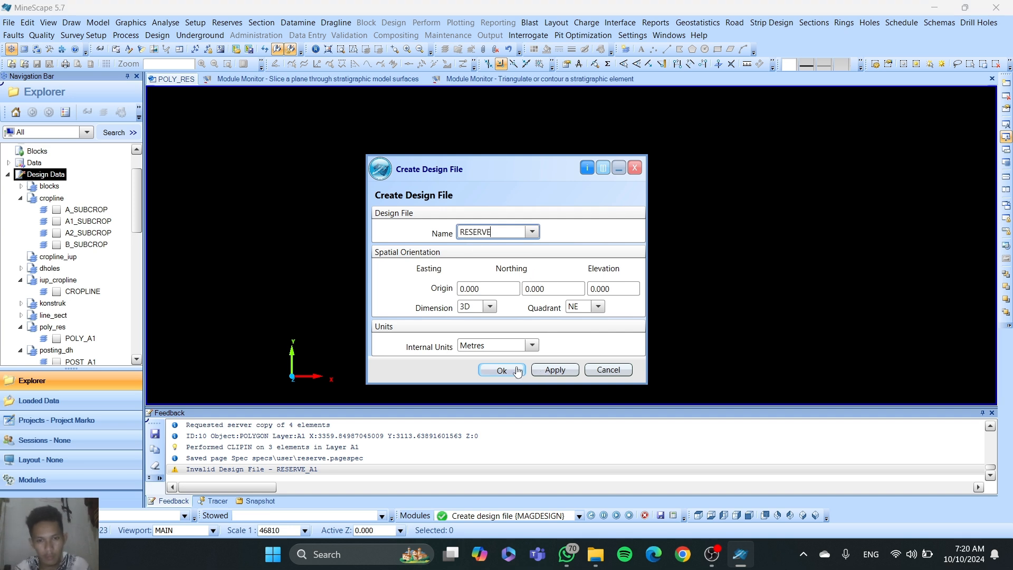
left_click(501, 371)
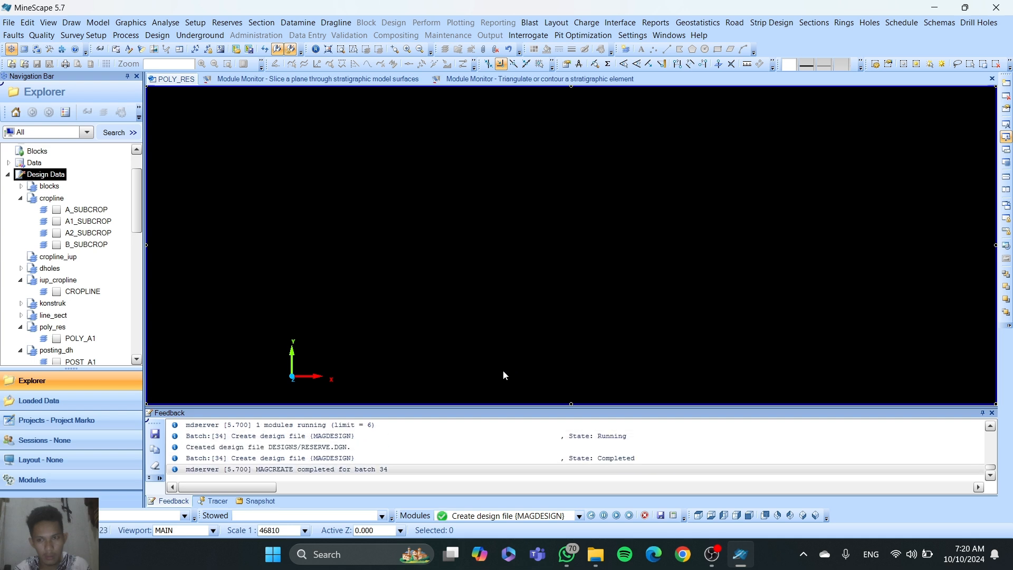
Step: Create the layer A1 in the reserve design file and open it for writing
scroll(54, 285, "down", 2)
scroll(76, 314, "down", 1)
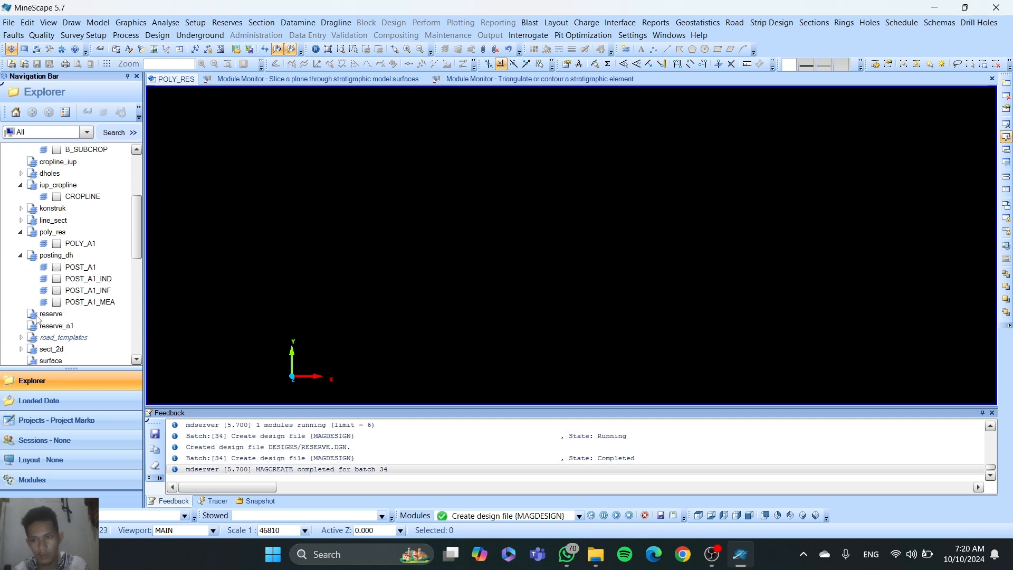
right_click(37, 315)
left_click(74, 325)
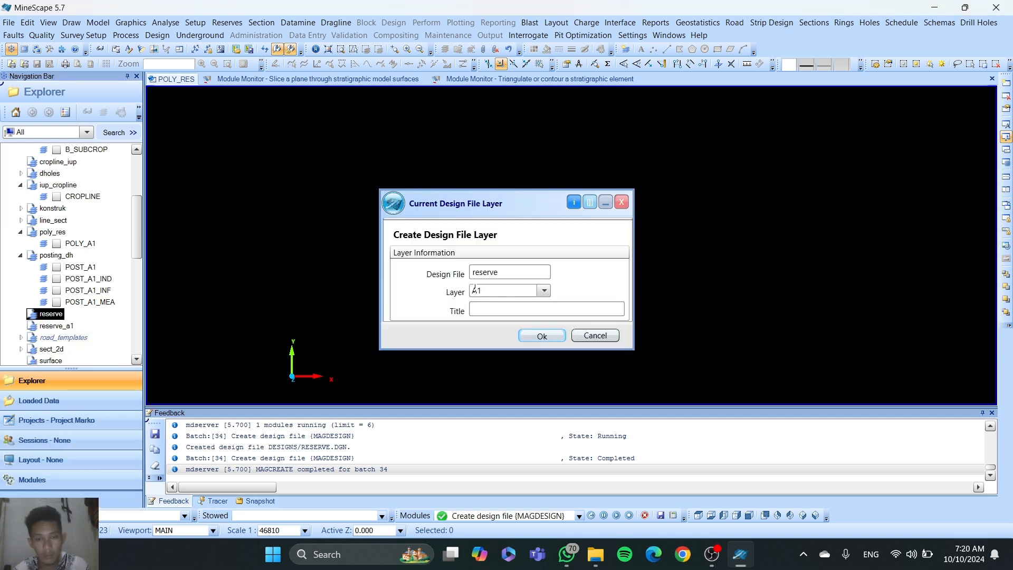
left_click(530, 341)
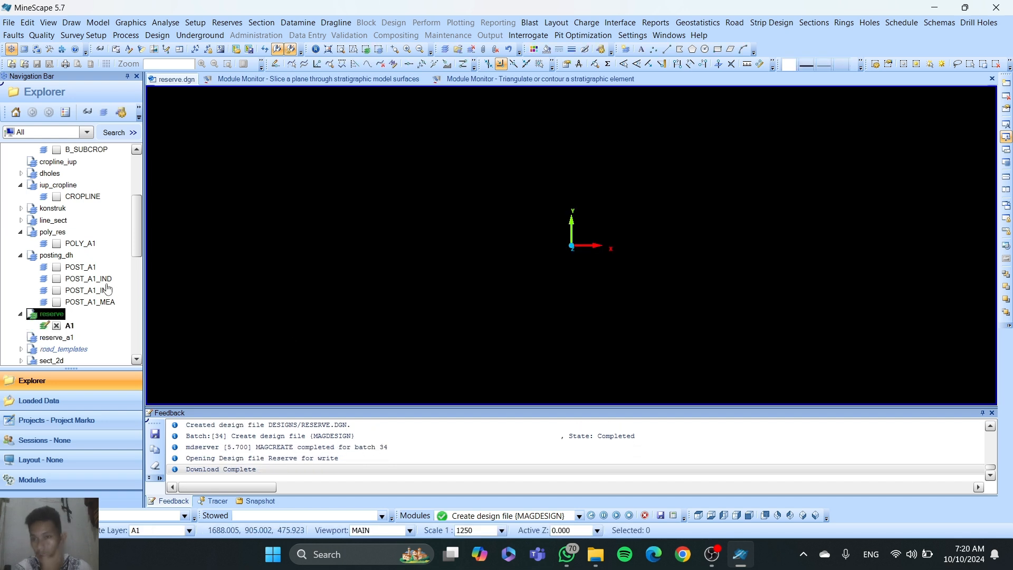
left_click(57, 244)
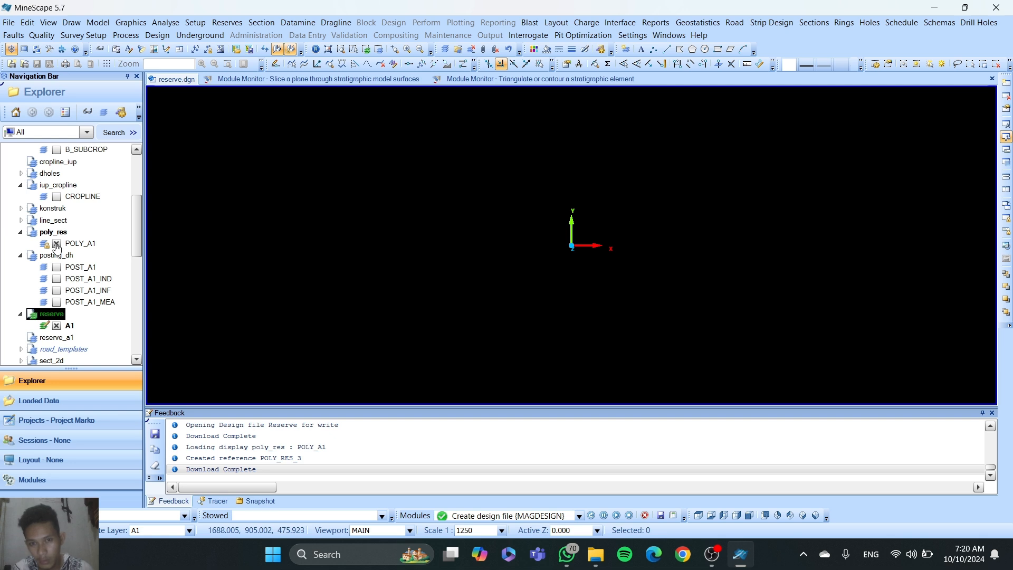
scroll(56, 244, "up", 1)
scroll(56, 244, "down", 1)
left_click_drag(136, 233, 135, 229)
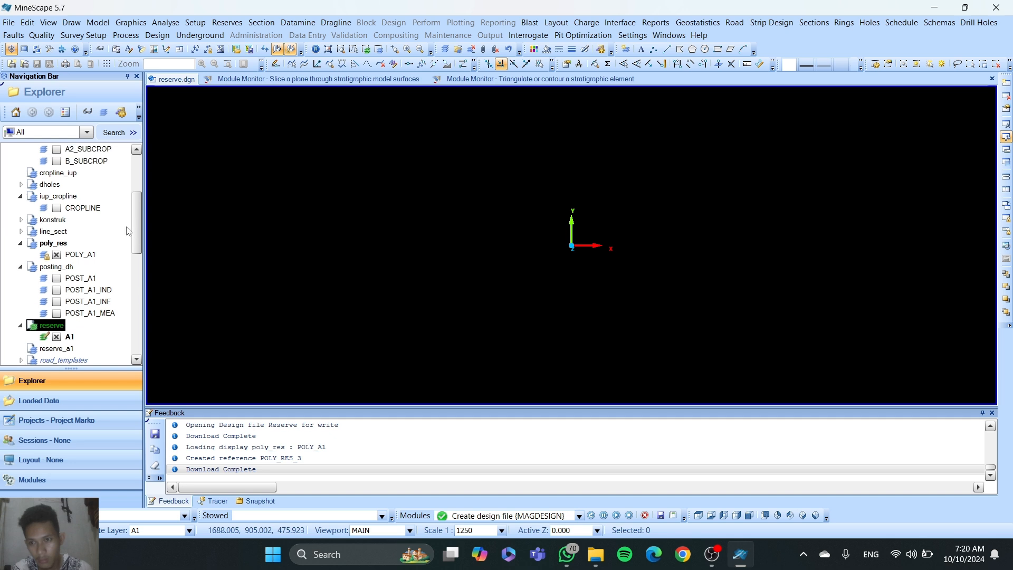
left_click(57, 255)
Step: Display the CROPLINE layer of iup_cropline as a reference in the reserve design file
left_click(56, 208)
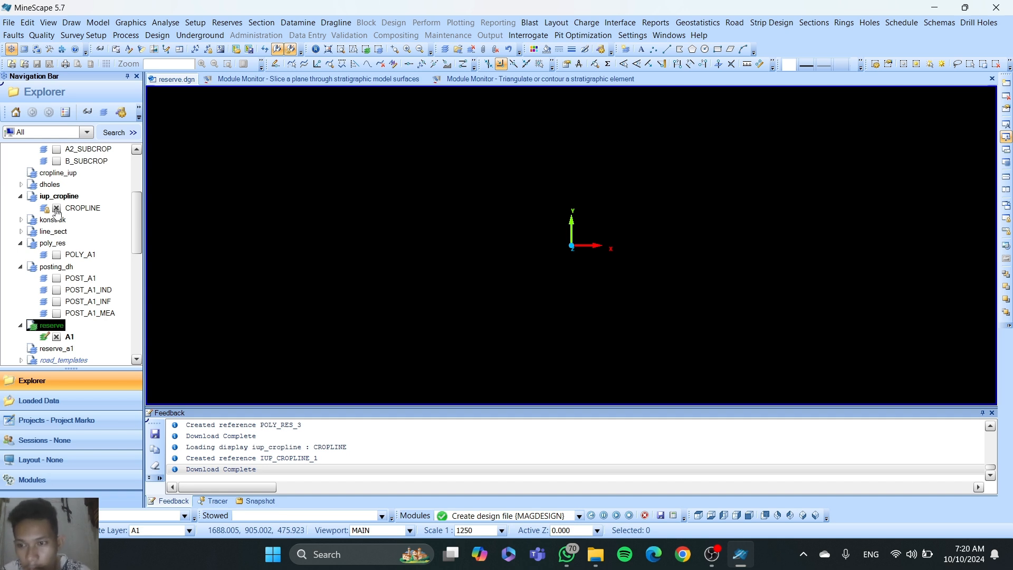
left_click(57, 209)
left_click_drag(139, 219, 140, 197)
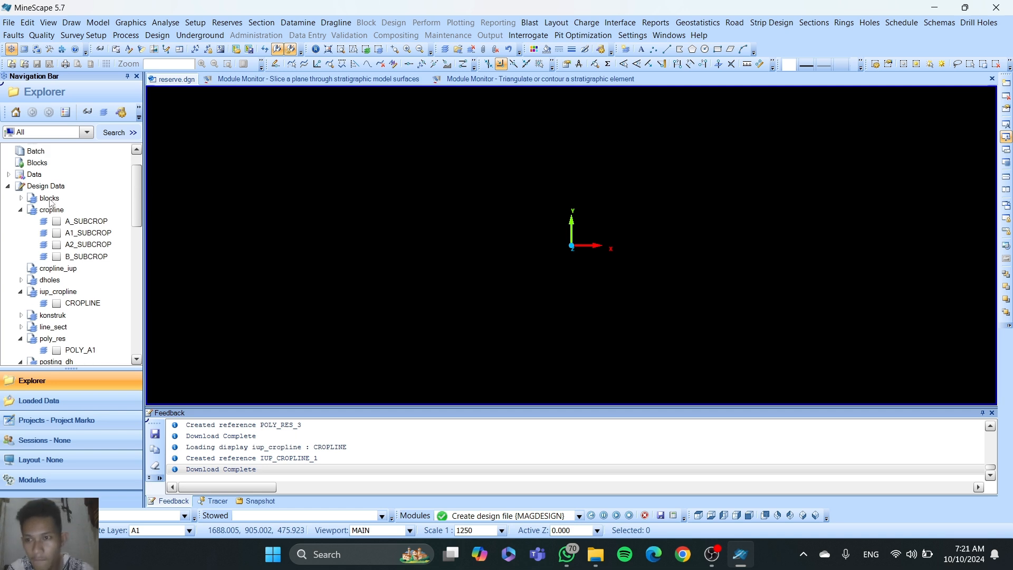
left_click(57, 304)
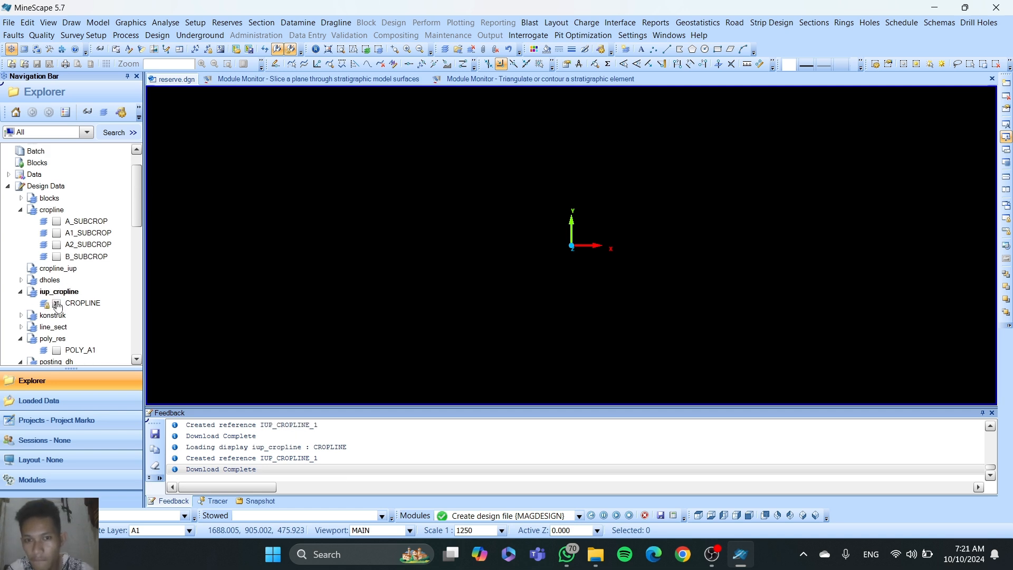
left_click(57, 304)
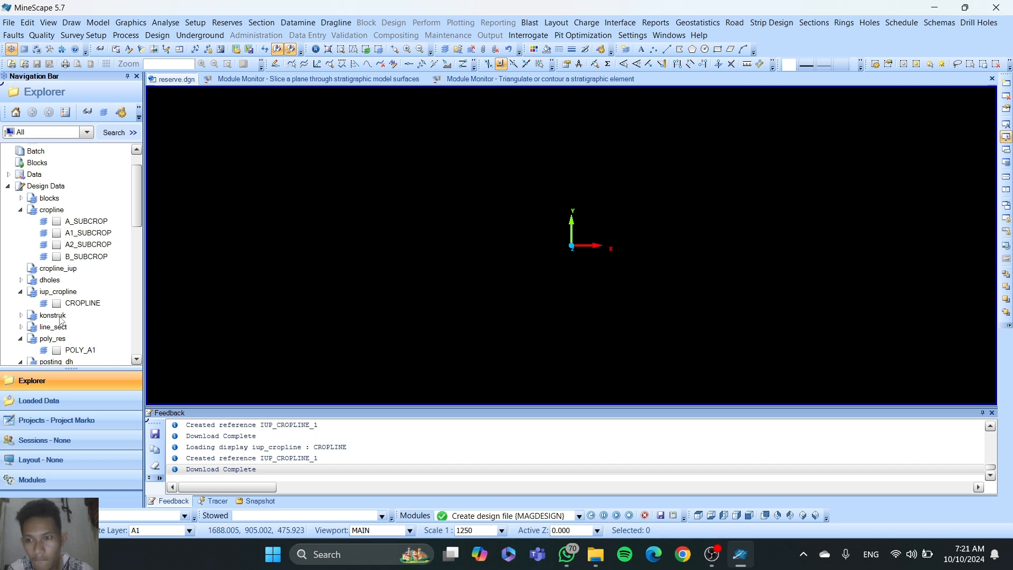
left_click(57, 351)
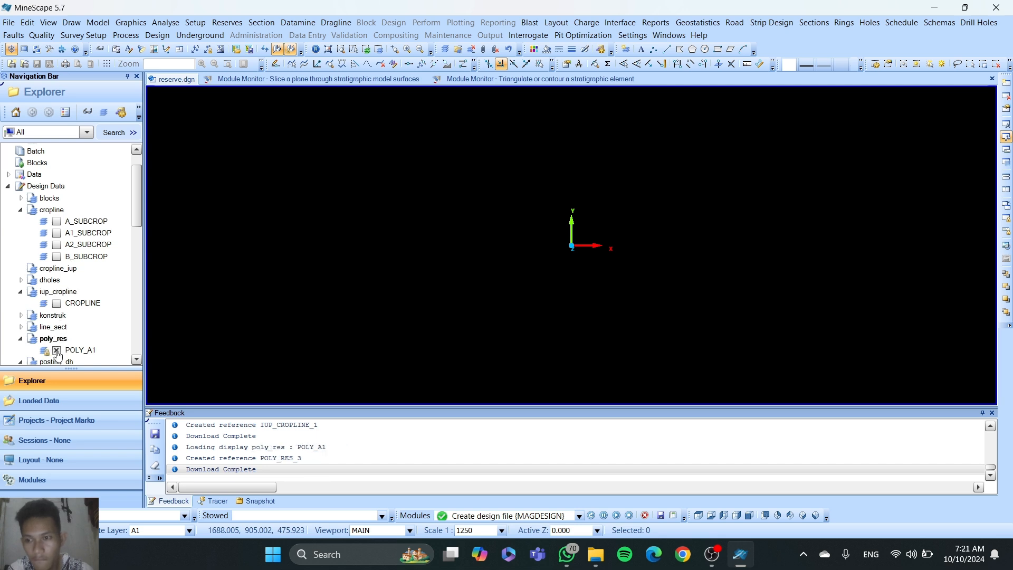
left_click(57, 351)
scroll(76, 321, "down", 3)
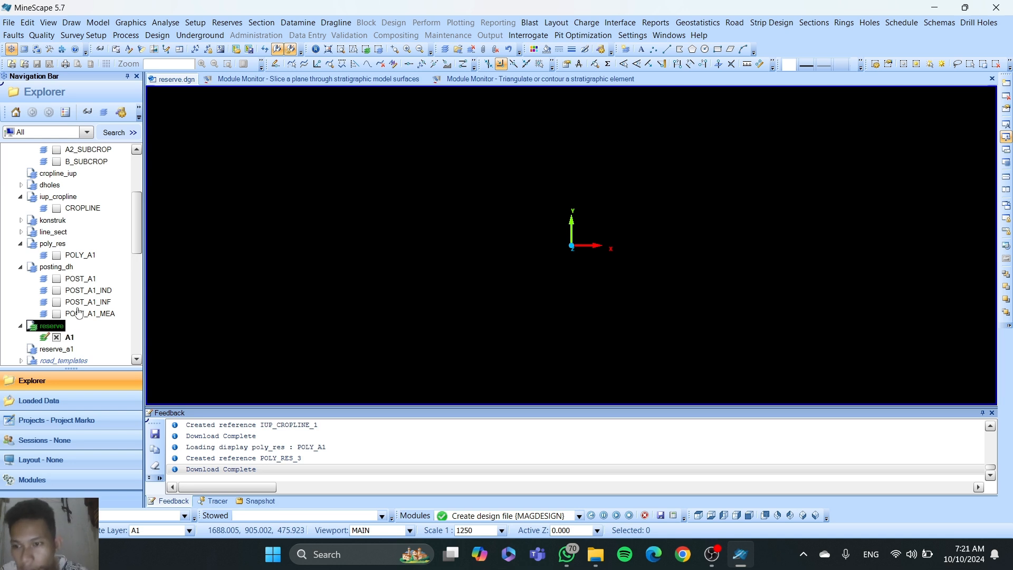
left_click(711, 554)
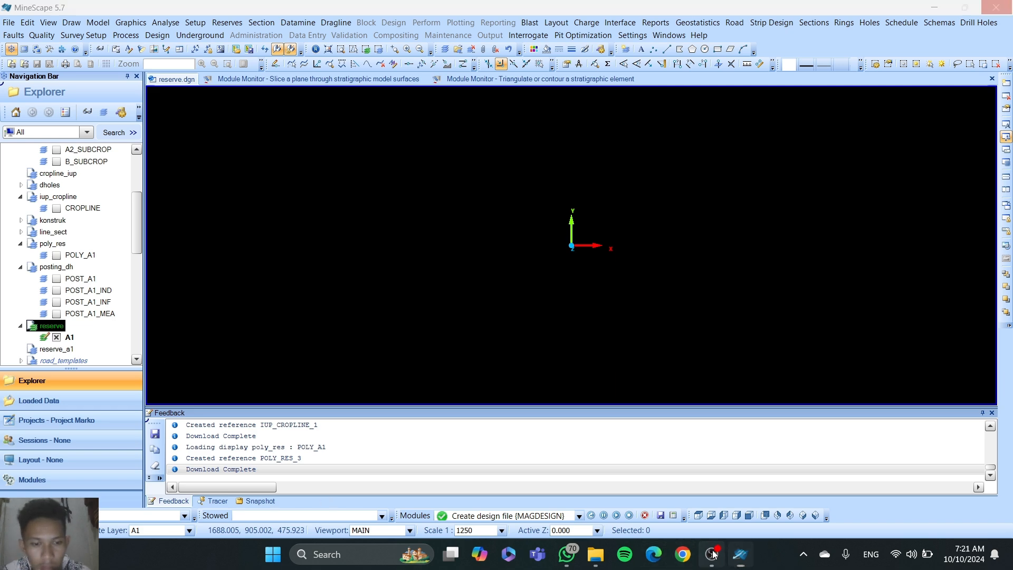
left_click(741, 554)
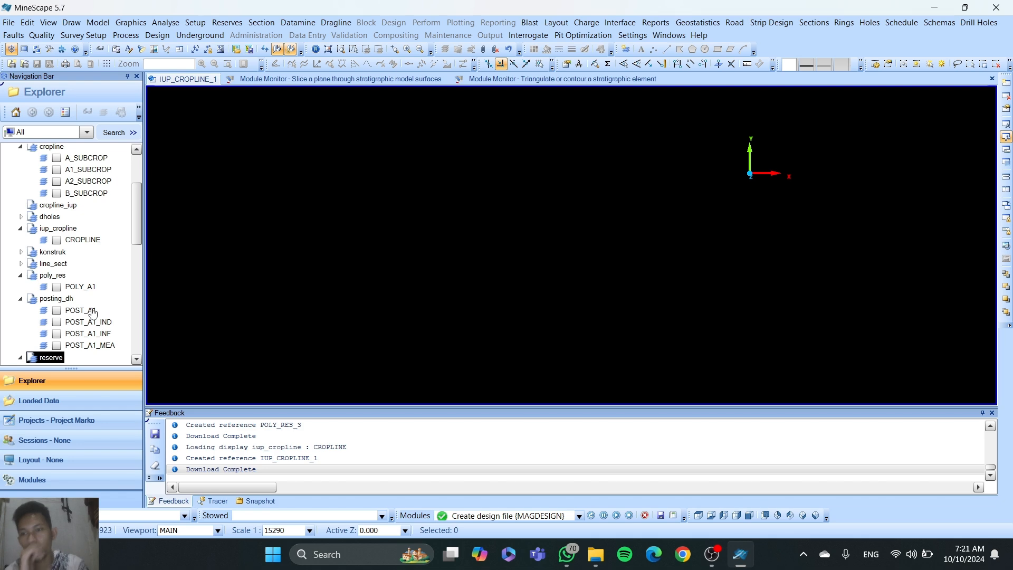
Step: Display the POLY_A1 layer of poly_res and the CROPLINE layer of iup_cropline together as references
left_click(56, 288)
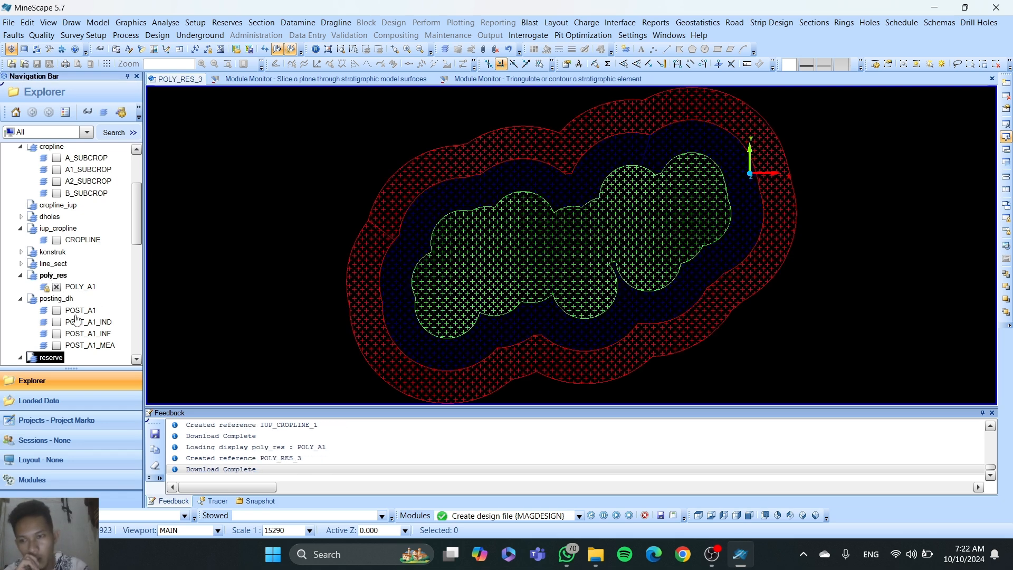
left_click(57, 241)
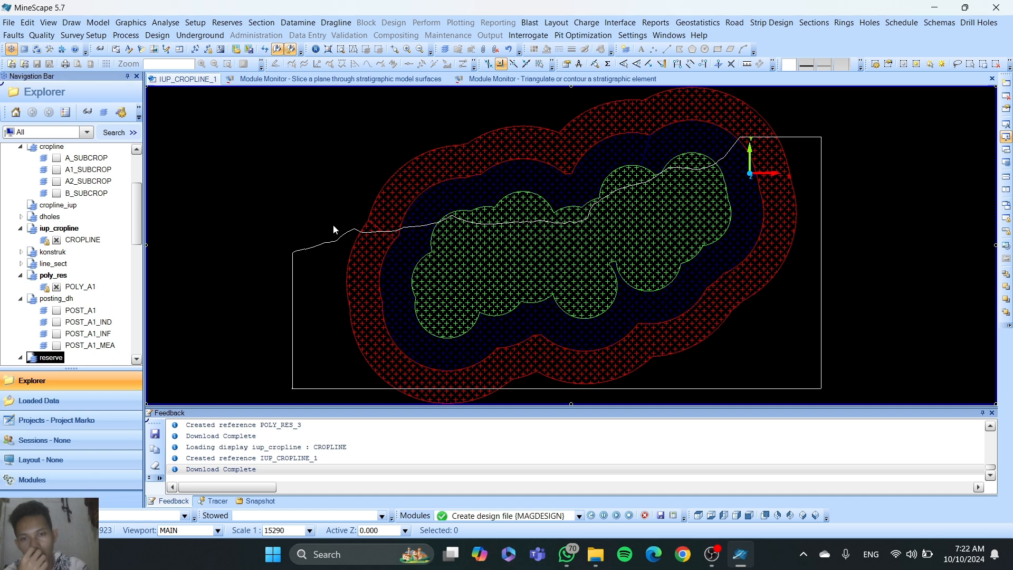
scroll(330, 208, "down", 3)
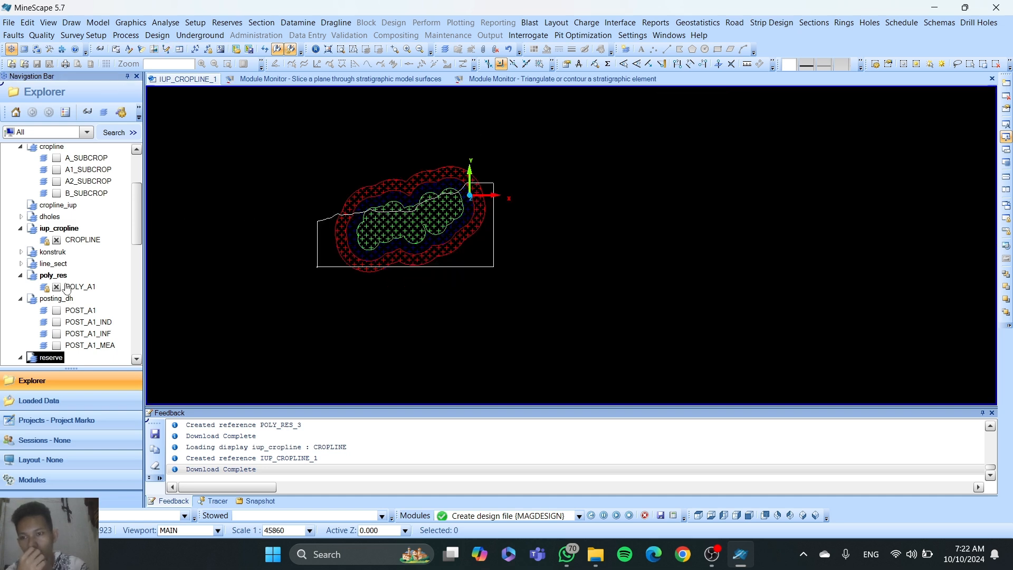
Step: Load layer A1 of the reserve design file and open it for writing
scroll(64, 288, "down", 1)
left_click(57, 338)
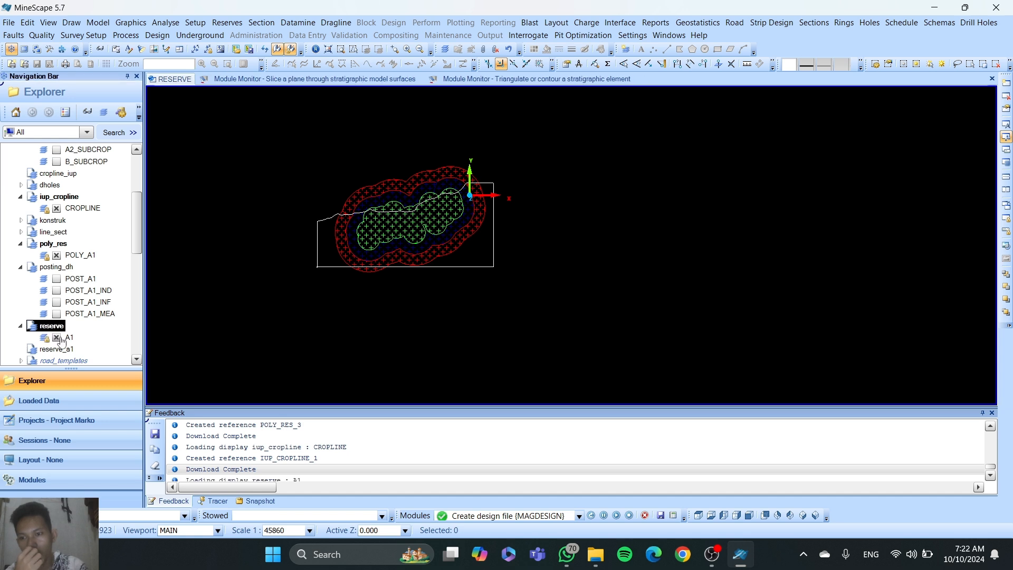
right_click(62, 338)
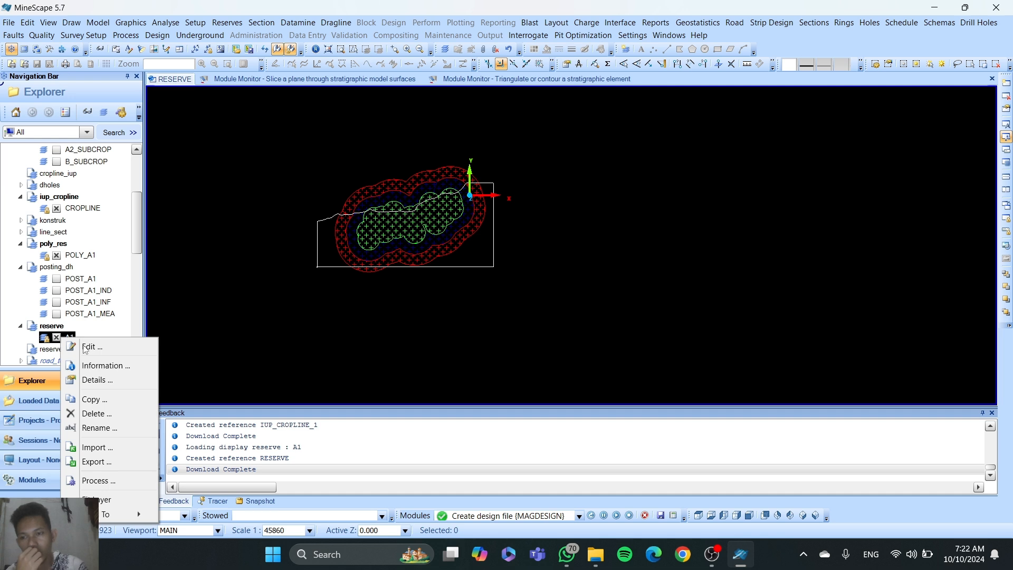
left_click(88, 346)
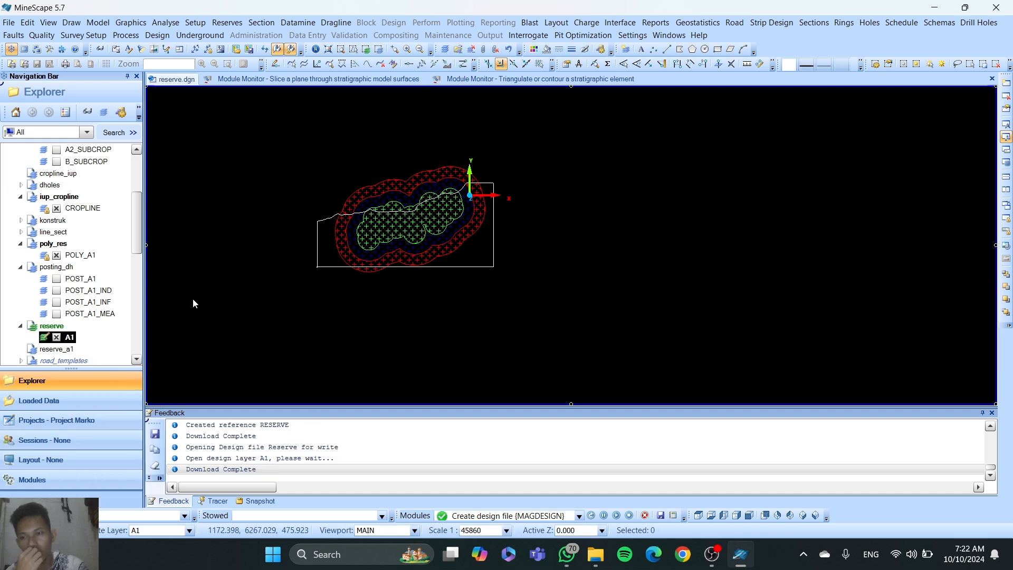
left_click(27, 23)
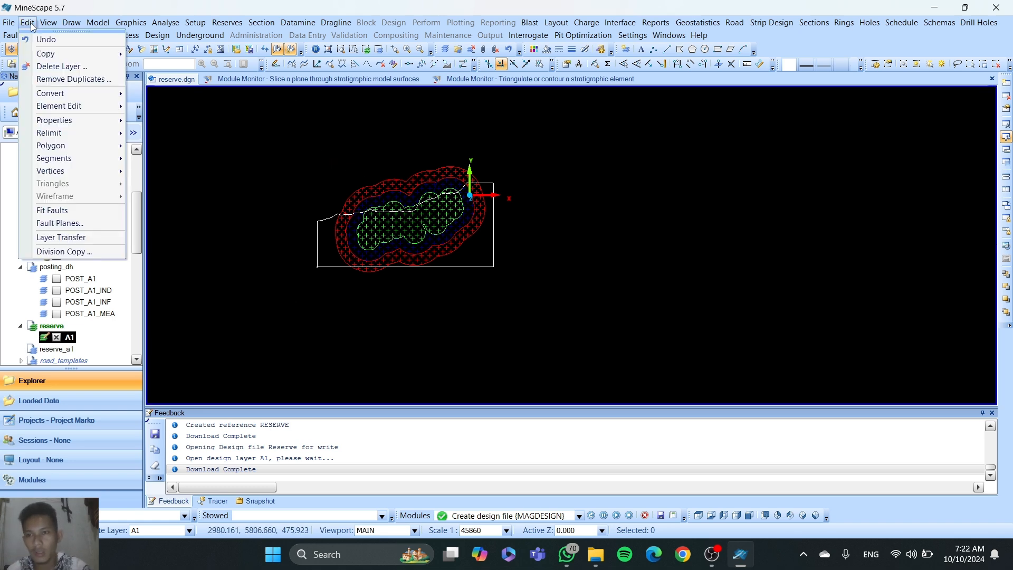
mouse_move(46, 24)
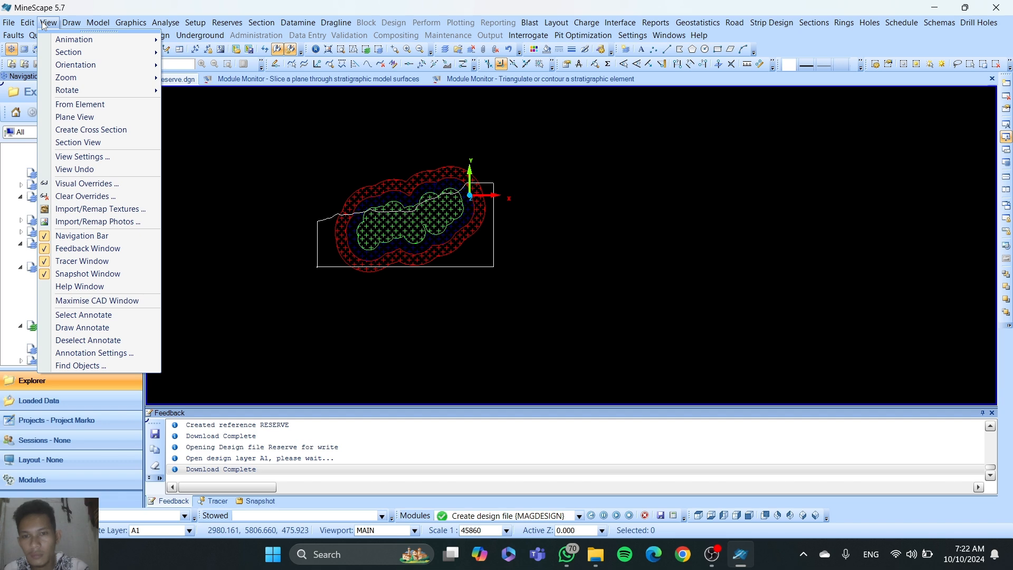
left_click(283, 137)
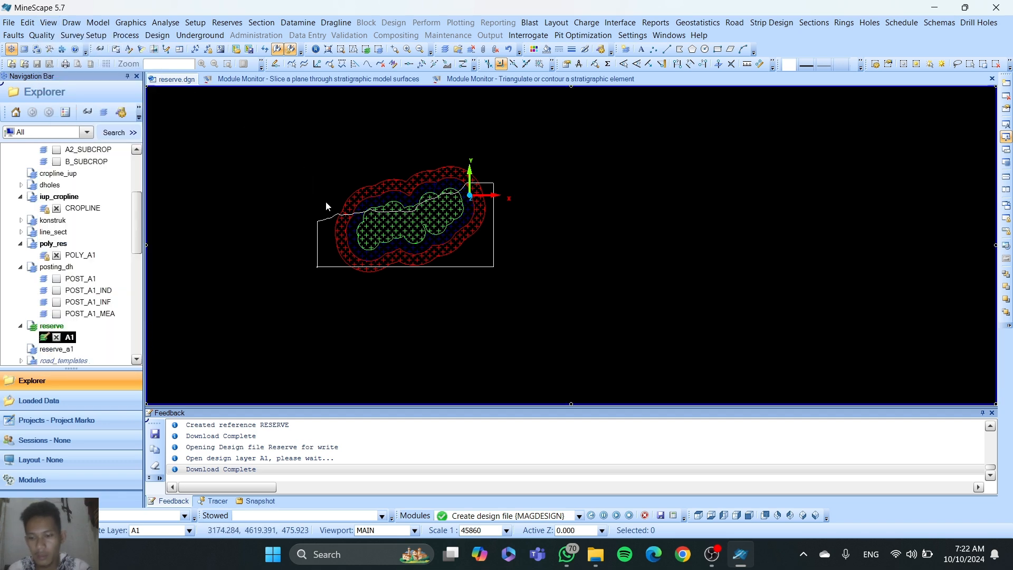
Step: Select the resource classification polygons together with the cropline boundary and convert the selection to polygons in layer A1
mouse_move(275, 147)
left_mouse_down()
mouse_move(520, 283)
mouse_move(548, 322)
left_mouse_up()
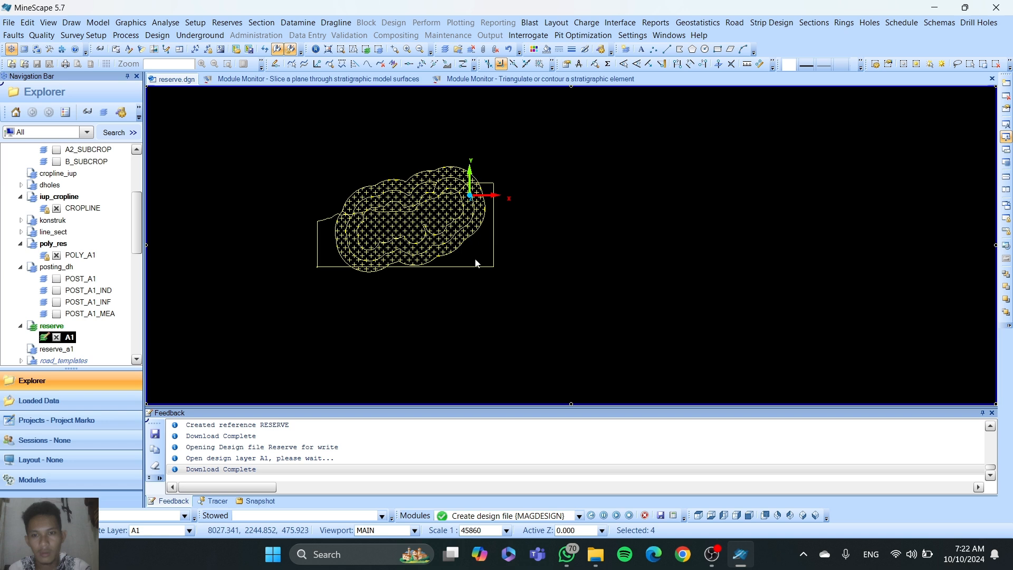
left_click(31, 24)
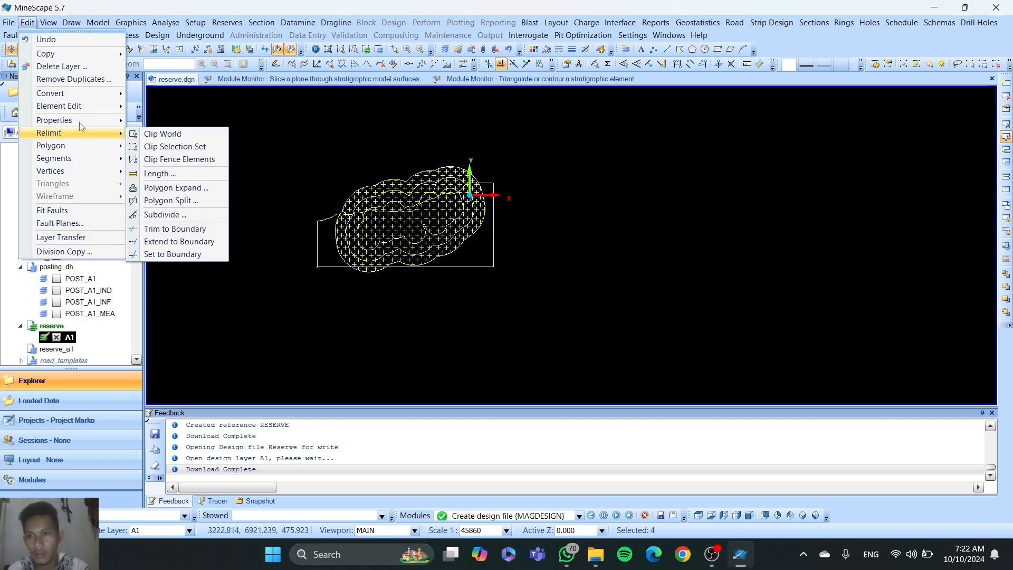
mouse_move(76, 95)
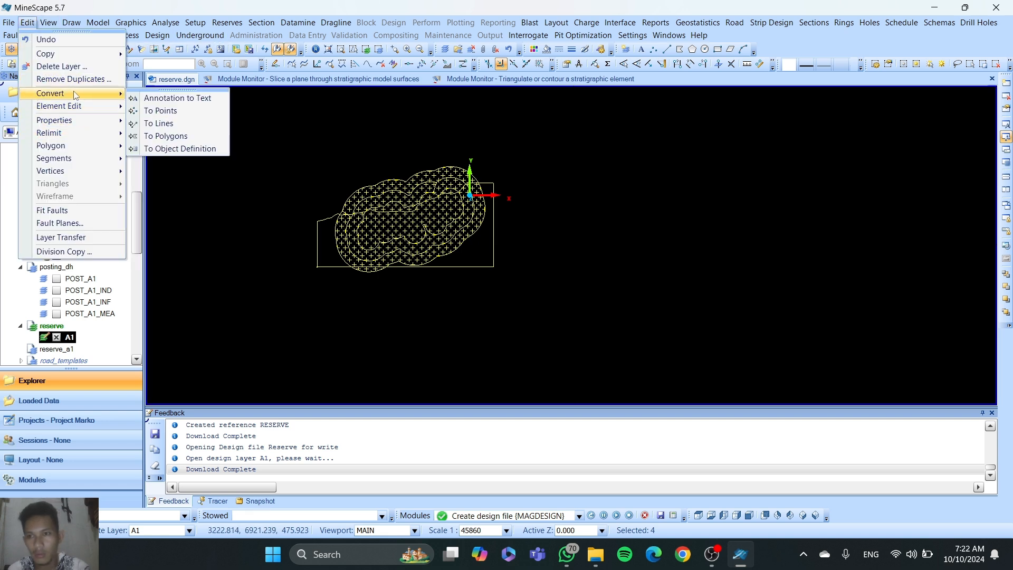
left_click(164, 138)
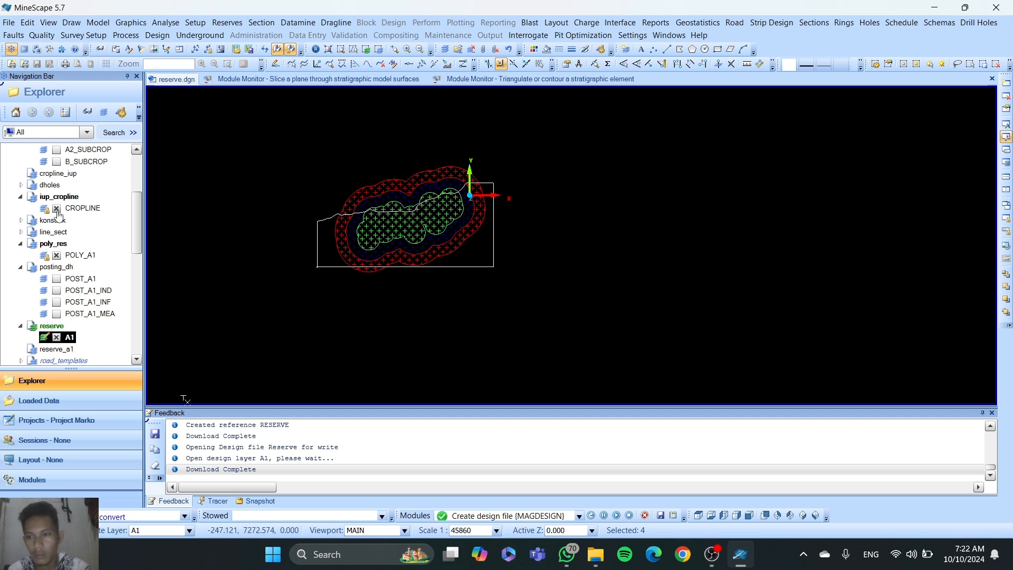
left_click(28, 22)
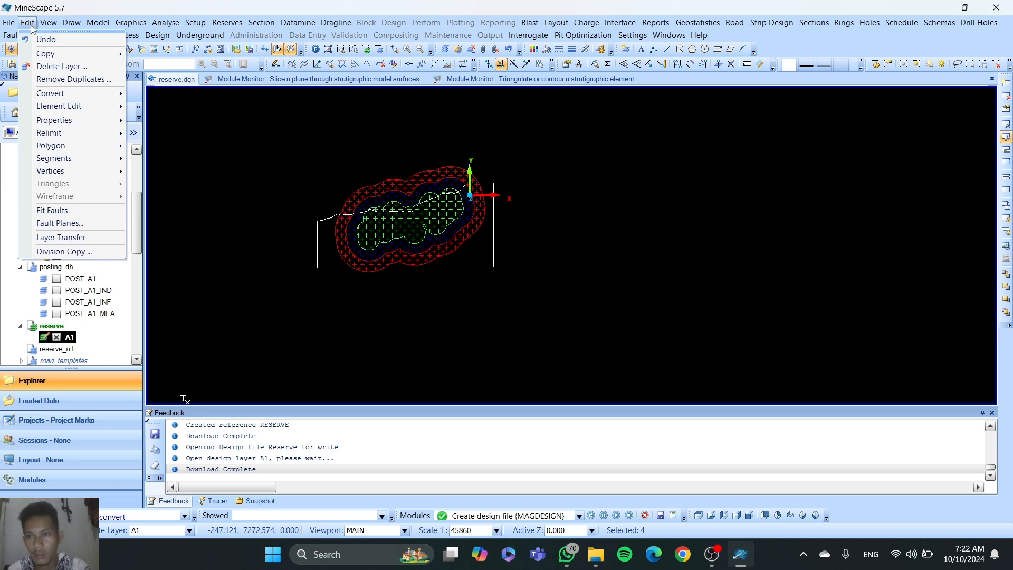
mouse_move(46, 55)
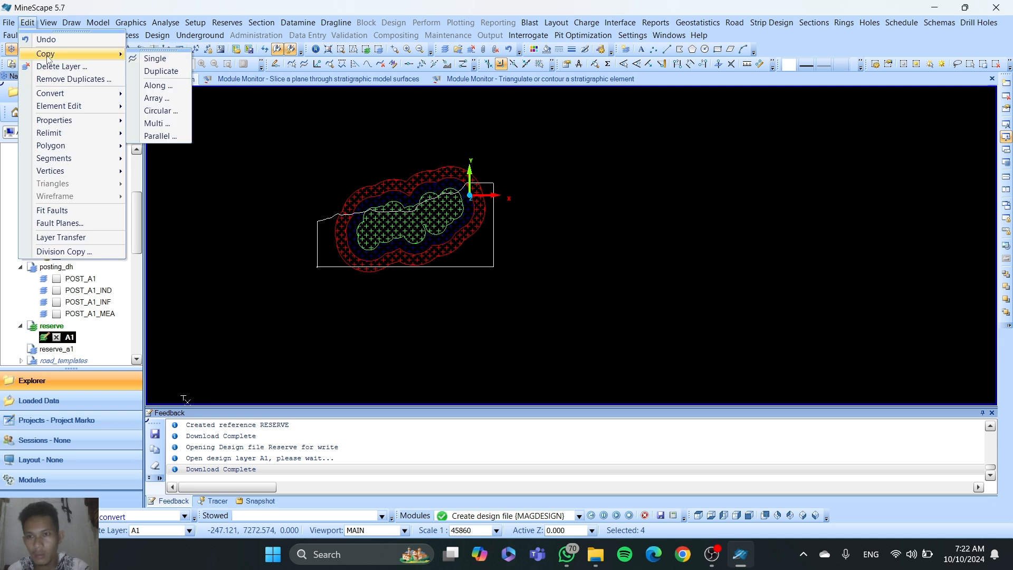
mouse_move(51, 145)
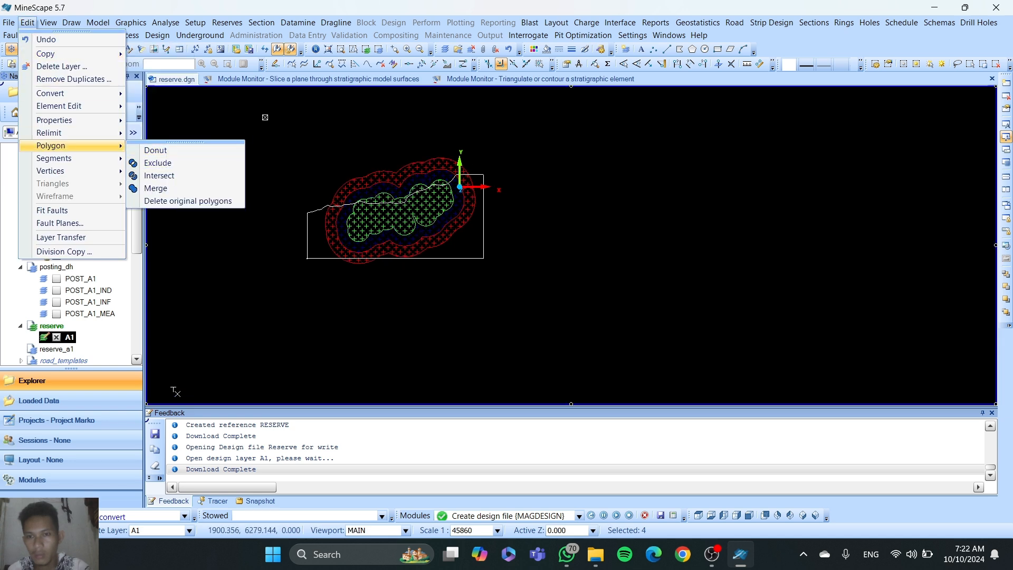
left_click(244, 104)
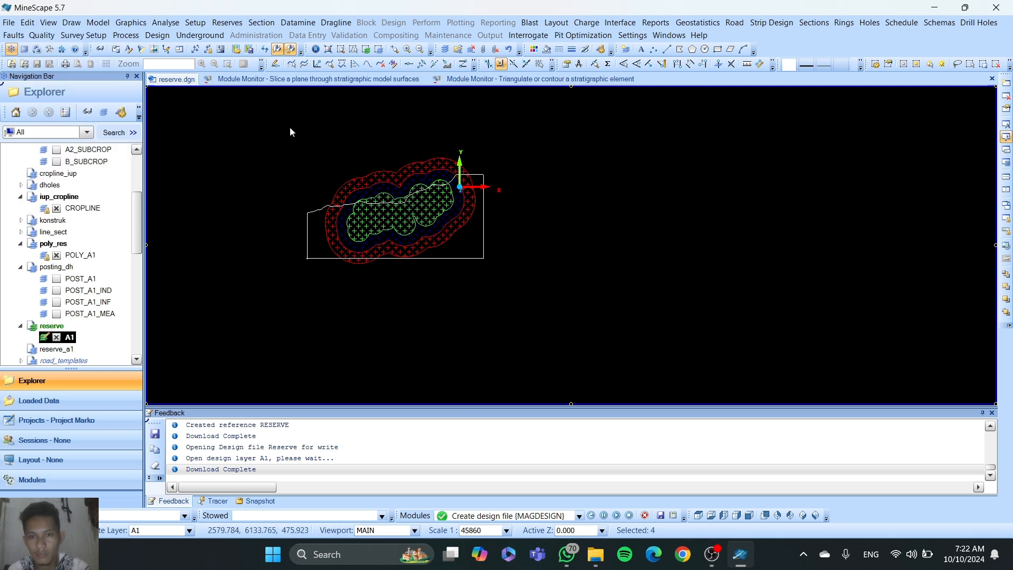
key("ctrl+z")
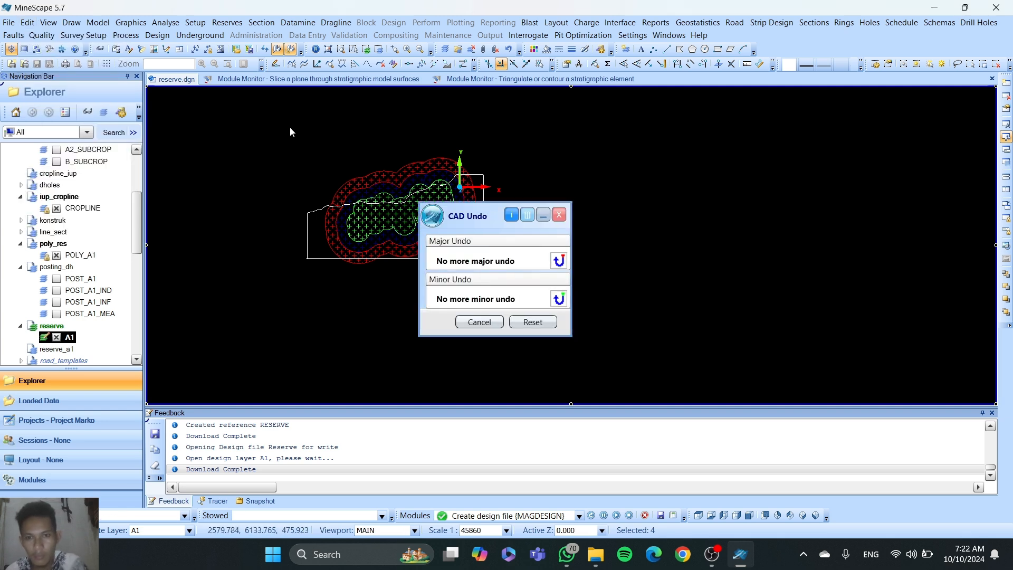
left_click(558, 299)
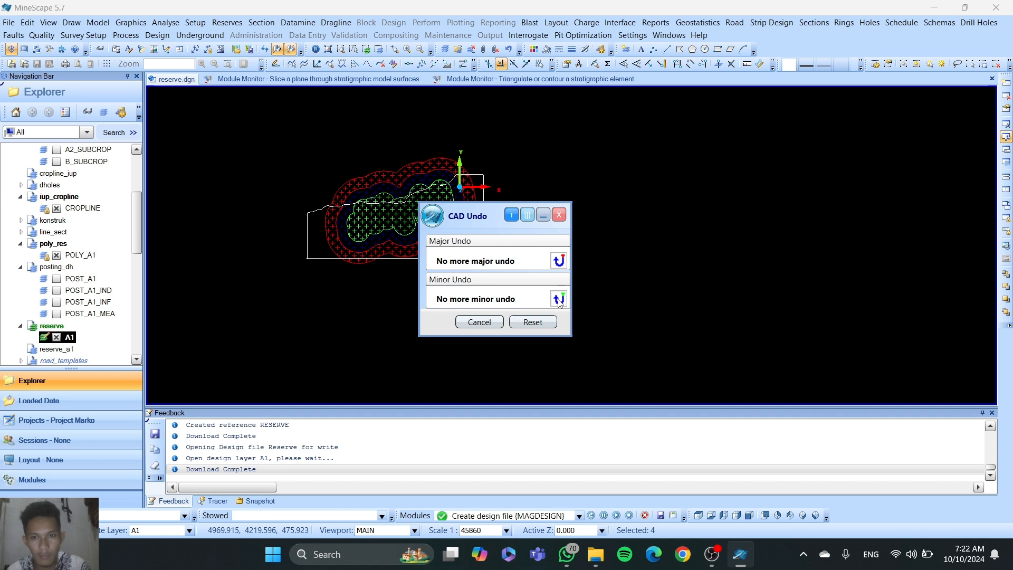
left_click(559, 215)
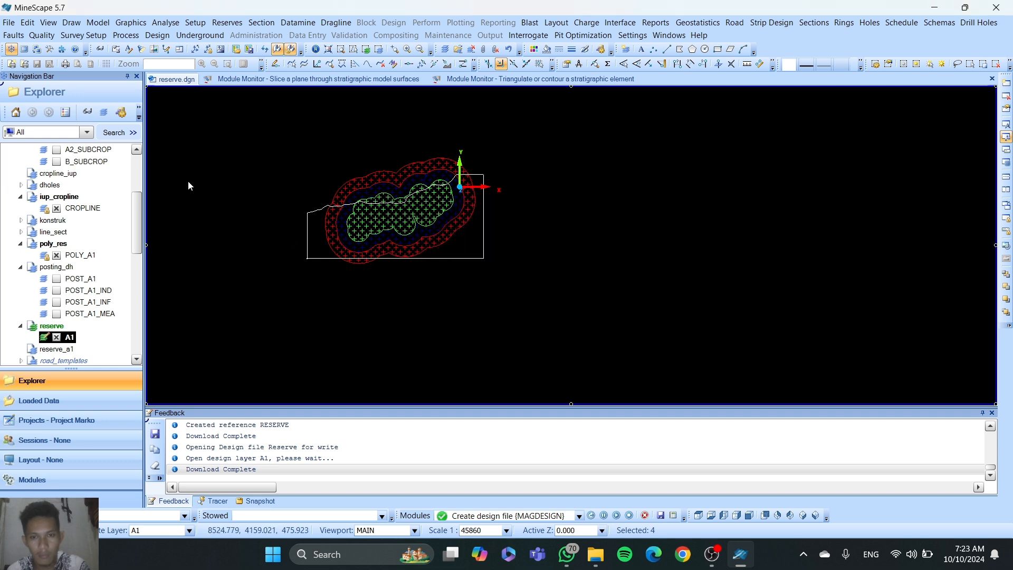
left_click(22, 23)
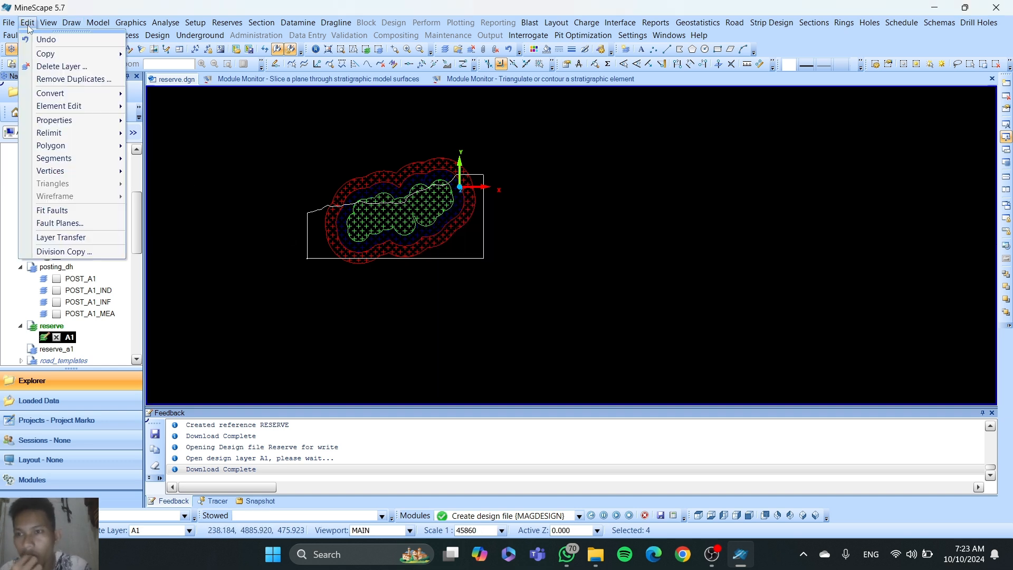
left_click(138, 96)
Step: Reload the CROPLINE layer and duplicate the three POLY_A1 resource polygons and the crop line boundary into layer A1 of the reserve design file
left_click(56, 209)
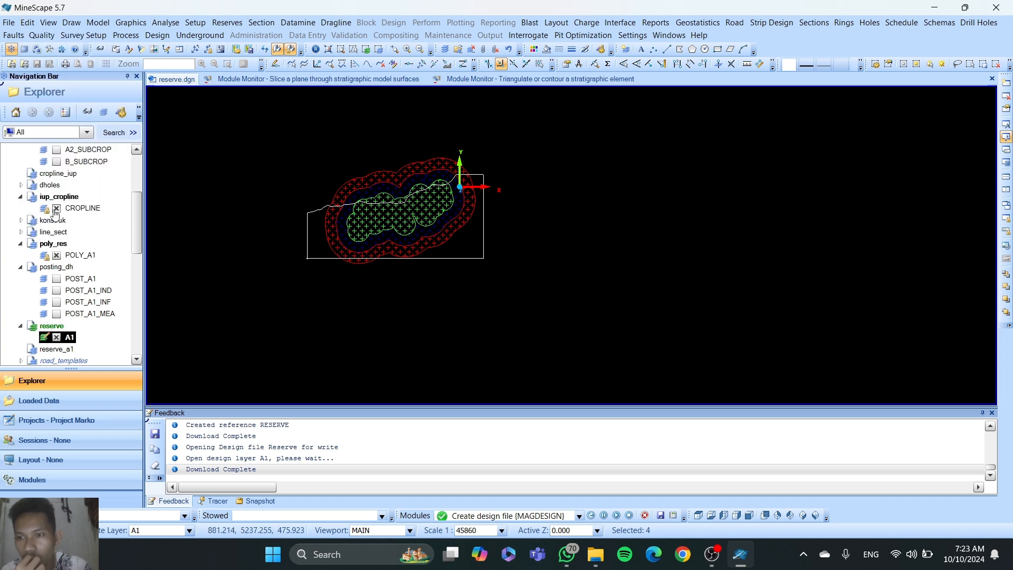
left_click(56, 209)
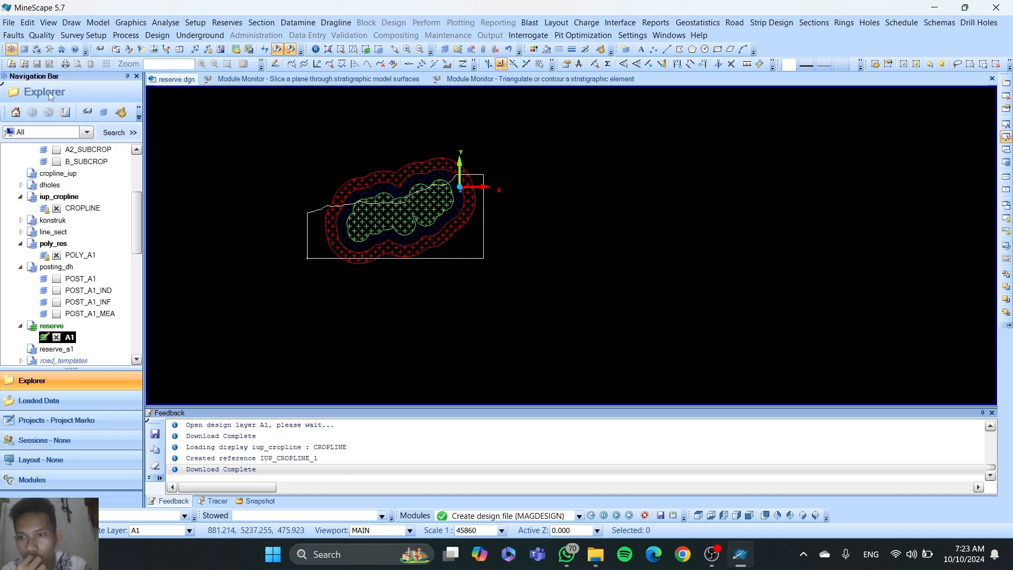
left_click(28, 23)
mouse_move(55, 54)
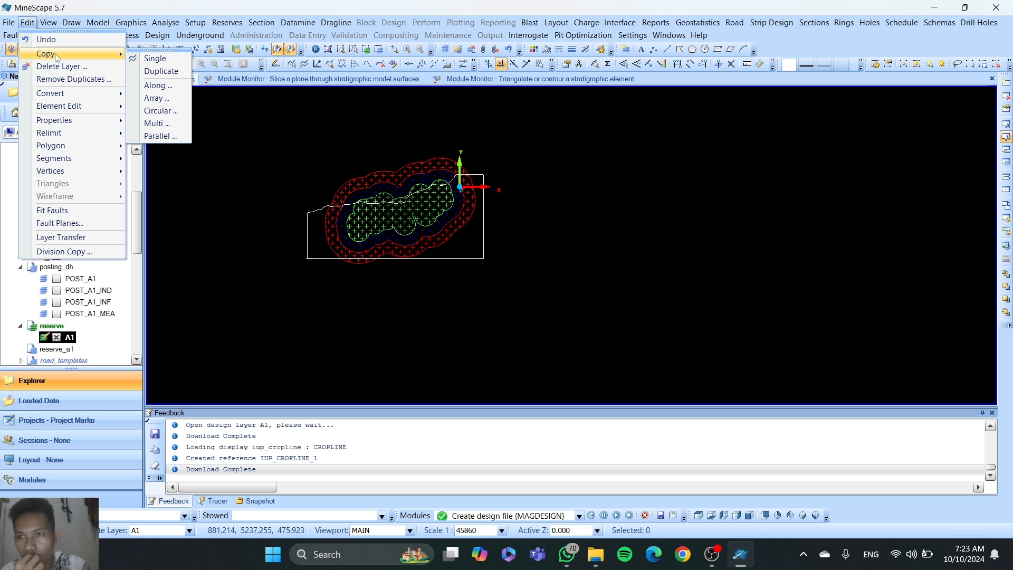
left_click(161, 71)
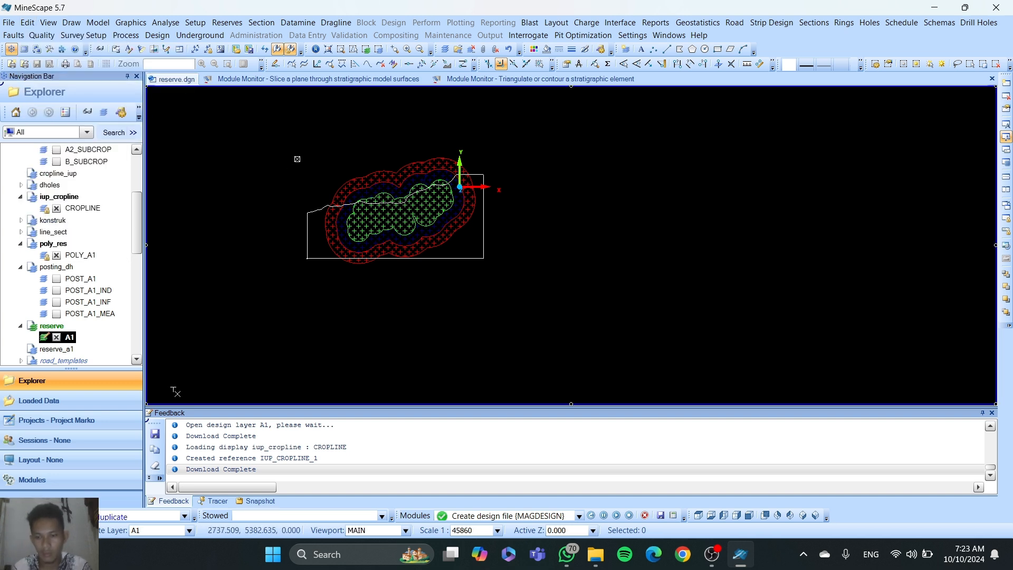
mouse_move(267, 147)
left_mouse_down()
mouse_move(308, 151)
mouse_move(531, 326)
left_mouse_up()
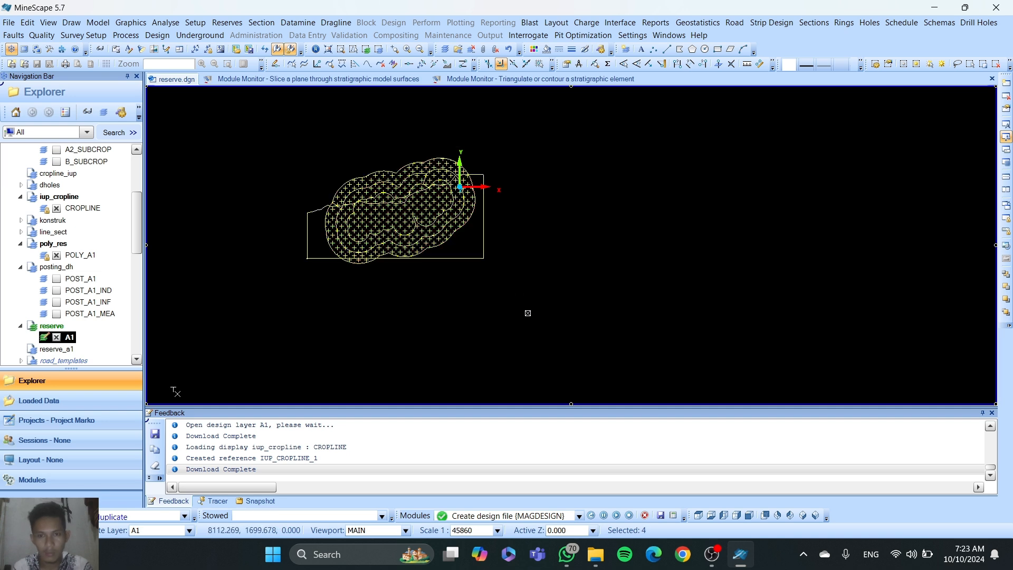
left_click(29, 22)
mouse_move(55, 58)
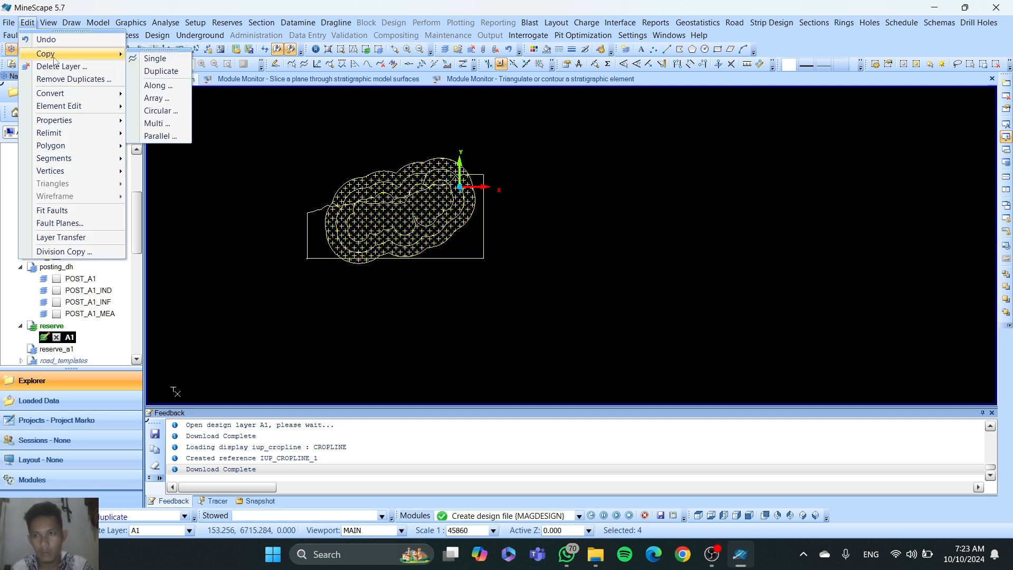
left_click(156, 71)
left_click(485, 310)
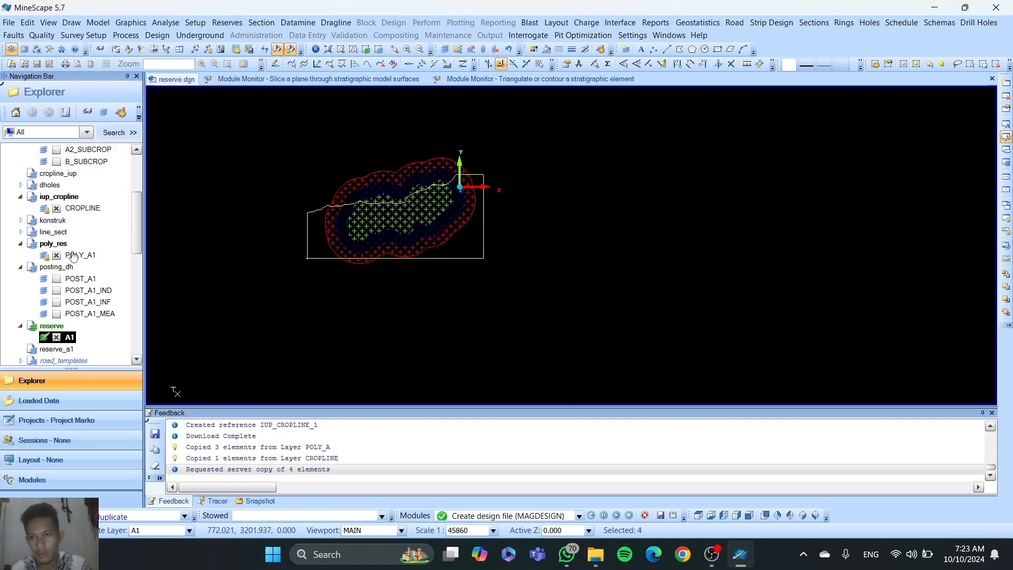
Step: Hide the source layers POLY_A1 and CROPLINE, and convert all four copied elements in layer A1 to polygons
left_click(56, 256)
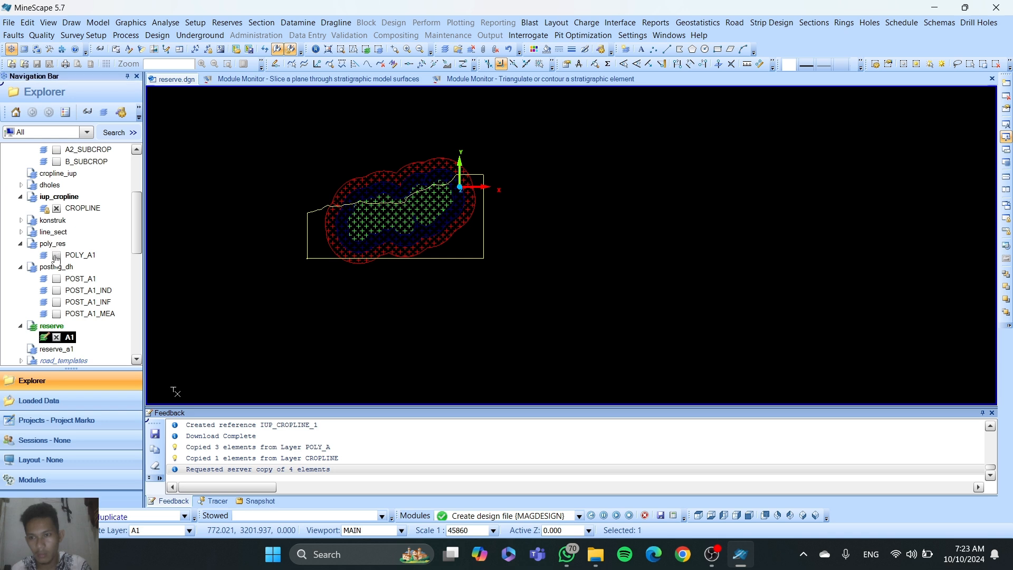
left_click(56, 209)
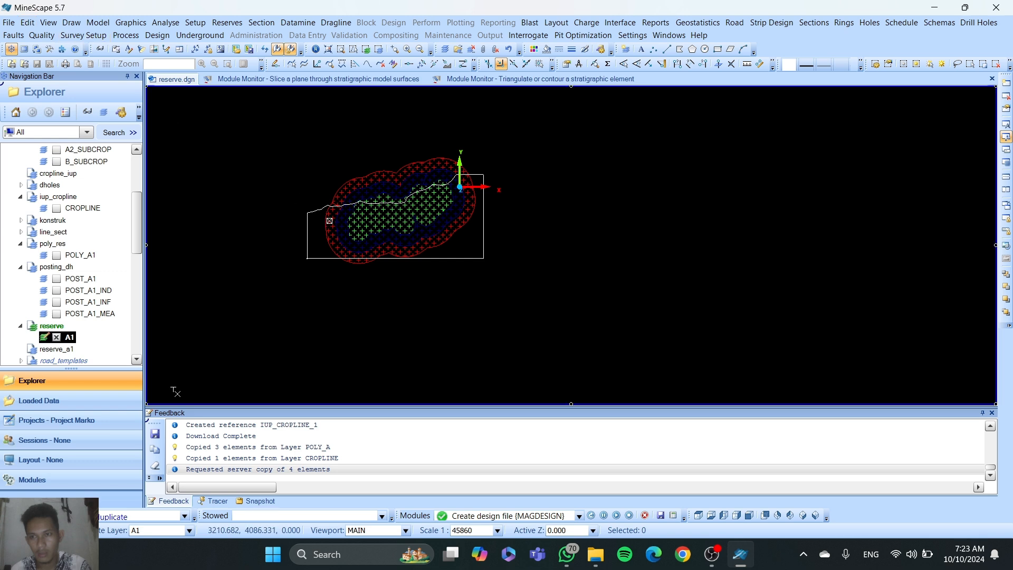
left_click_drag(276, 156, 529, 313)
left_click(28, 23)
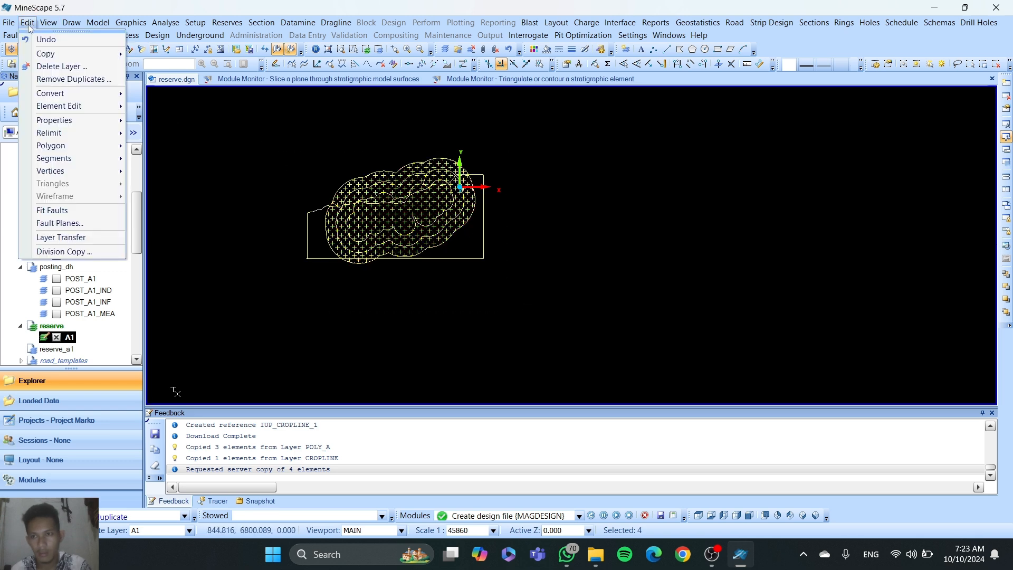
mouse_move(62, 108)
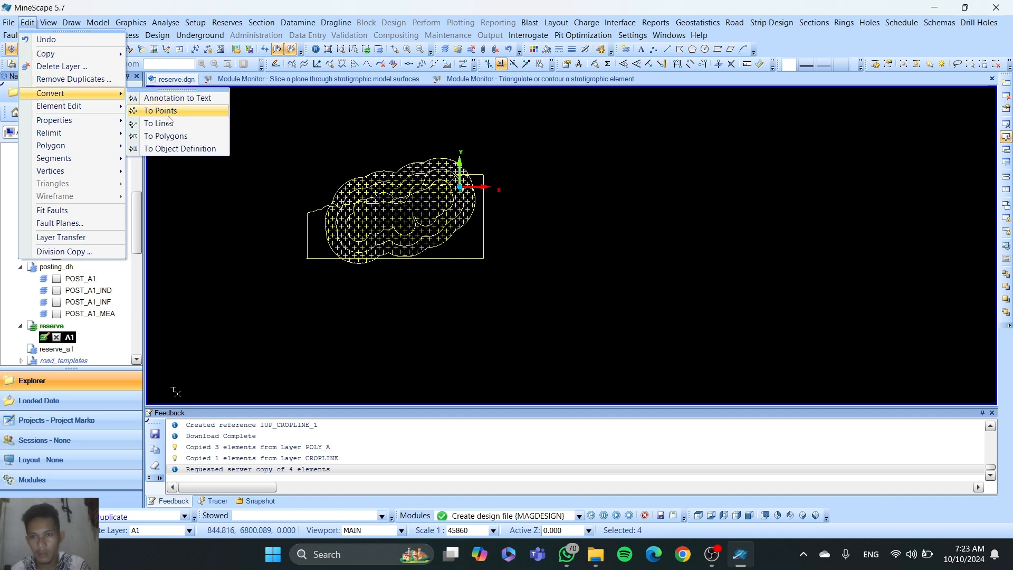
left_click(169, 137)
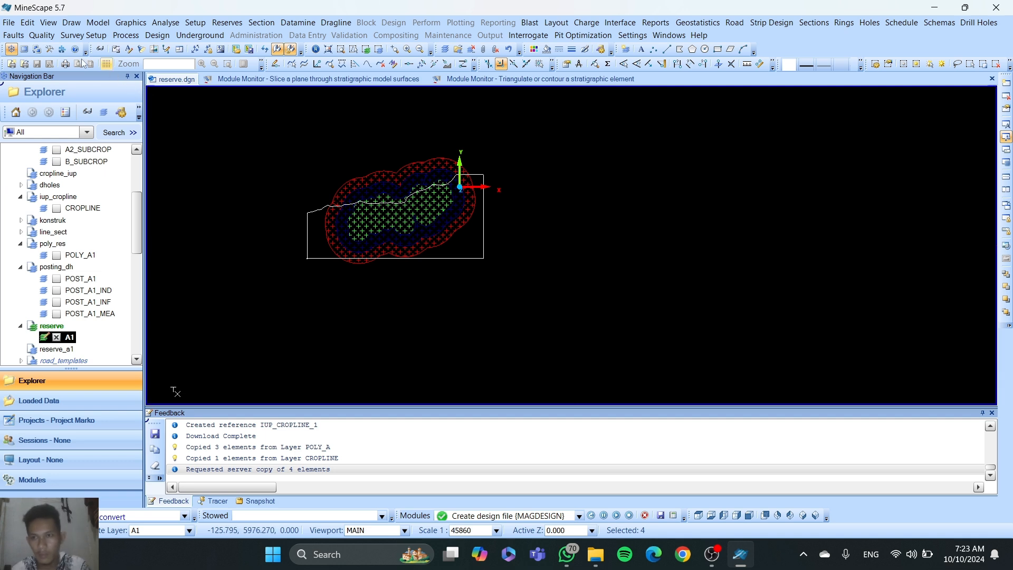
Step: Clip the resource polygons in layer A1 to the crop line boundary polygon with Clip World, using the Delete Outside option
left_click(28, 22)
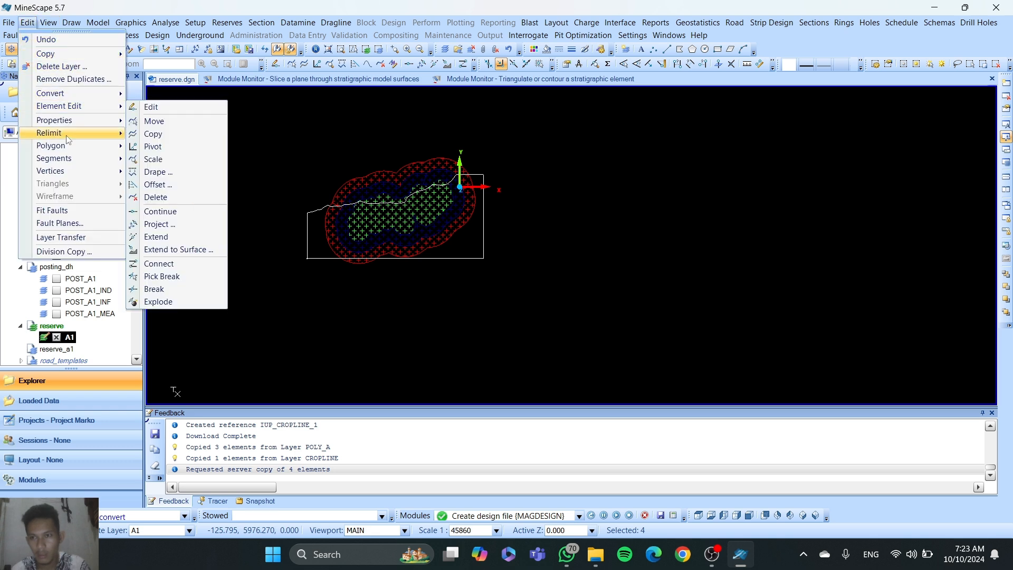
mouse_move(69, 144)
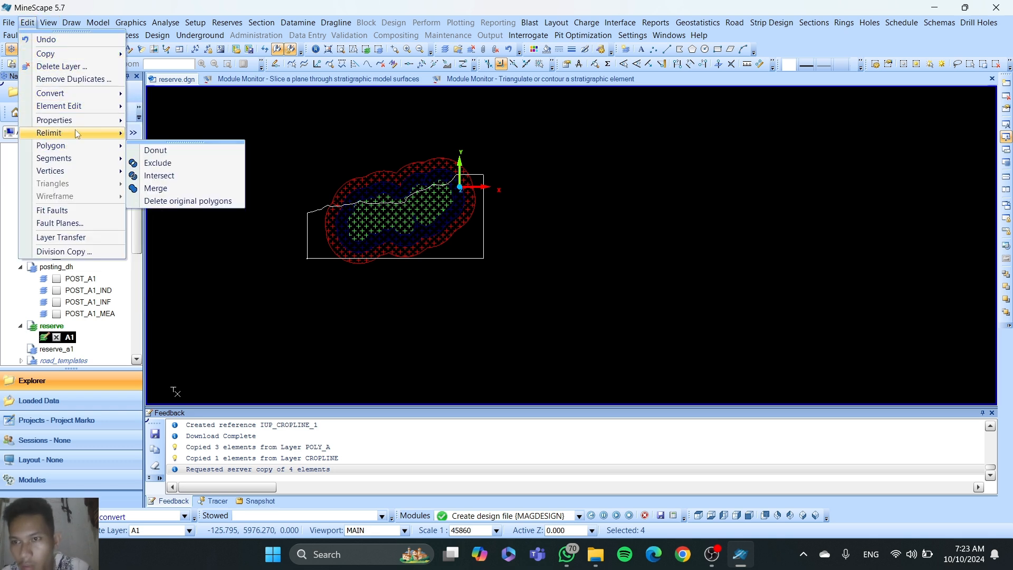
mouse_move(80, 108)
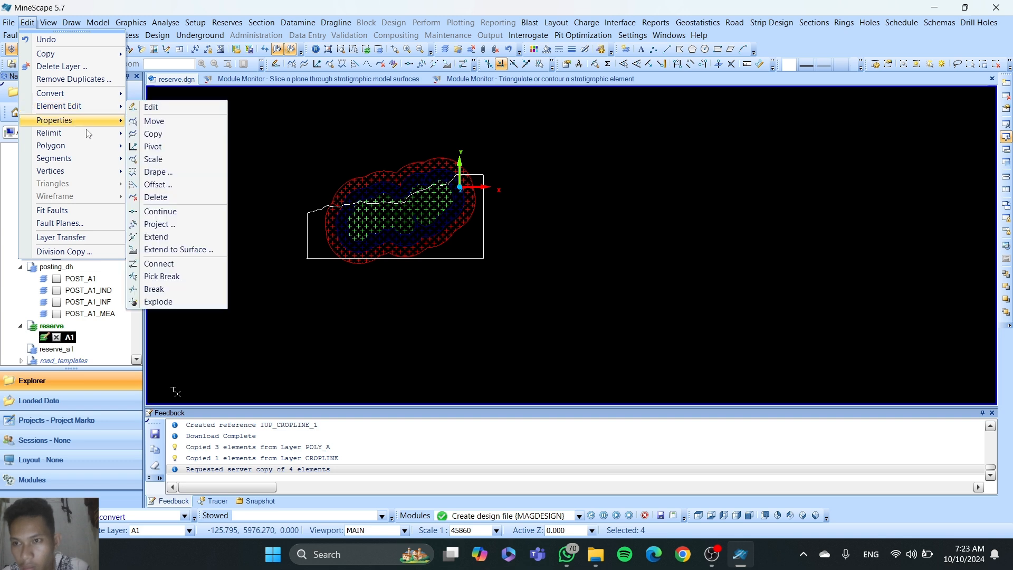
mouse_move(82, 165)
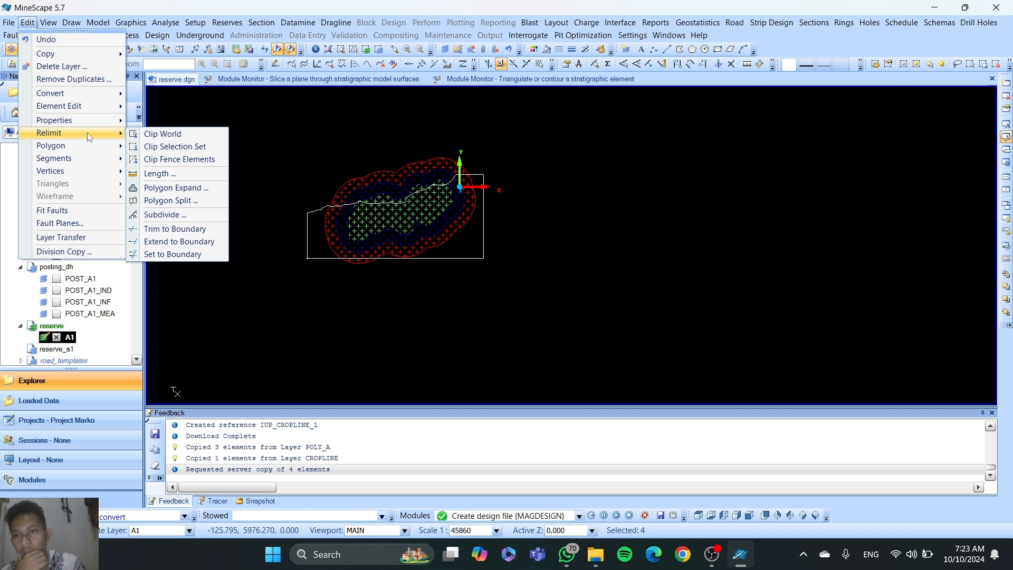
left_click(154, 133)
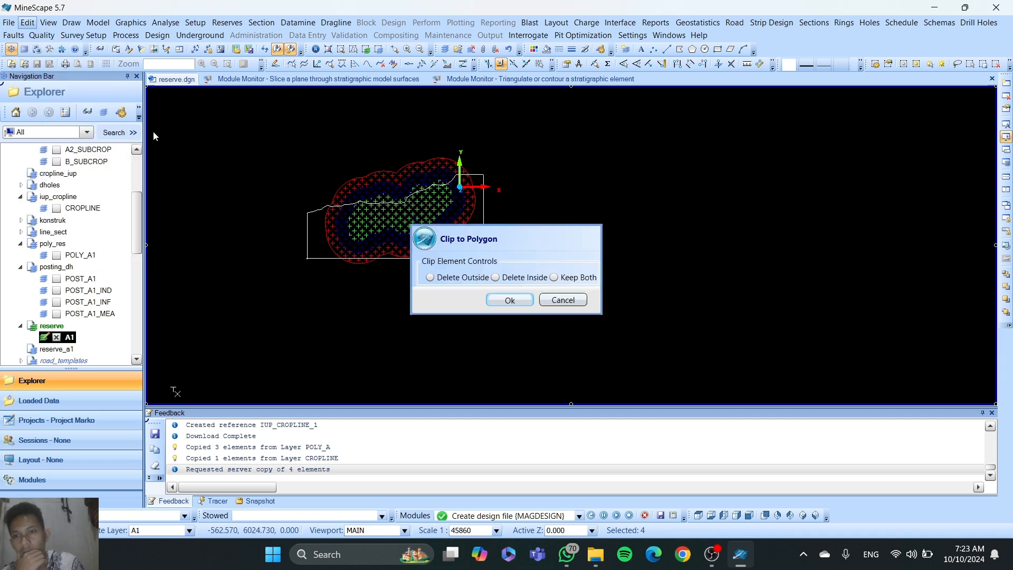
left_click(430, 278)
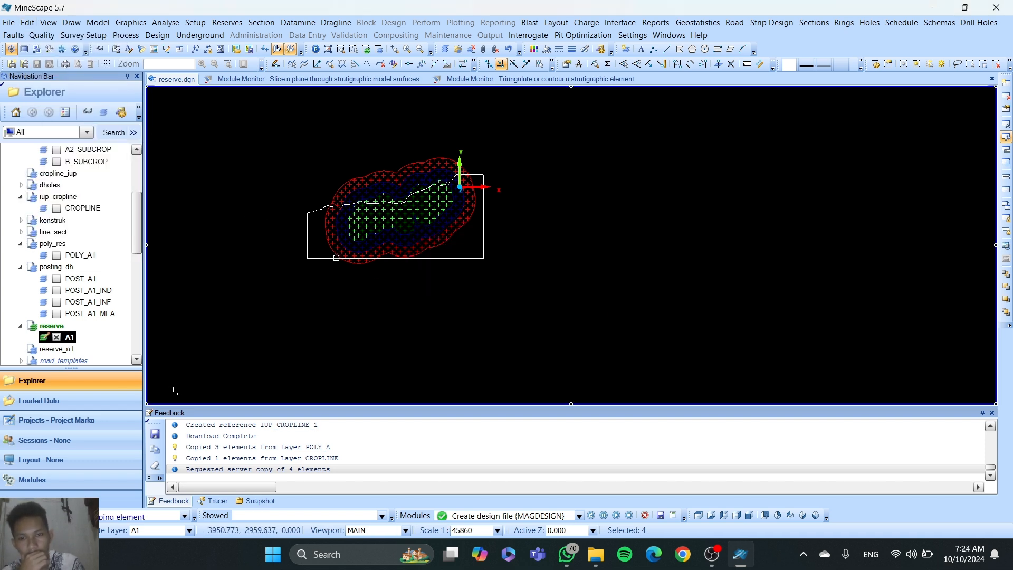
left_click(510, 299)
left_click(328, 257)
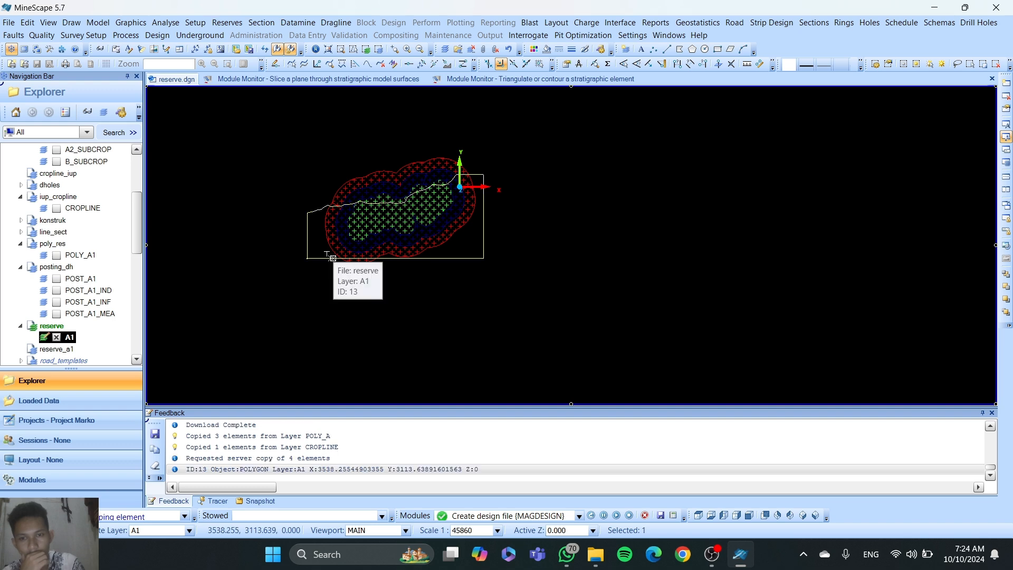
left_click(329, 257)
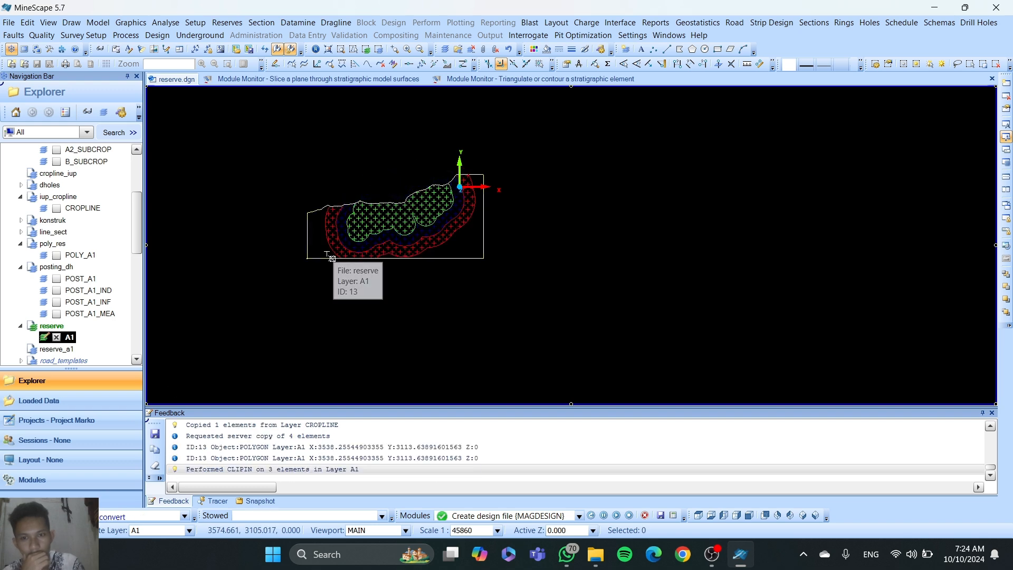
left_click(501, 300)
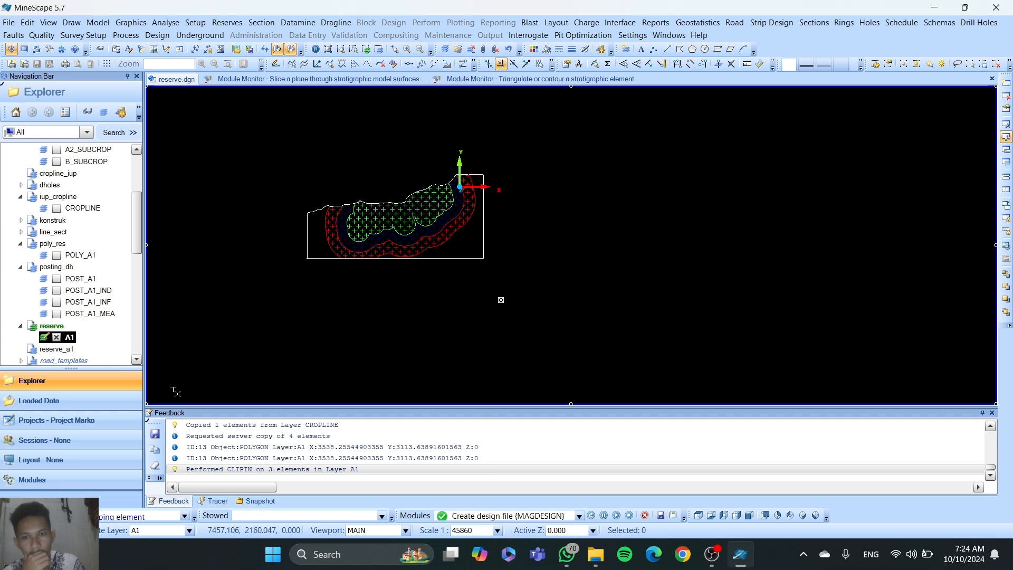
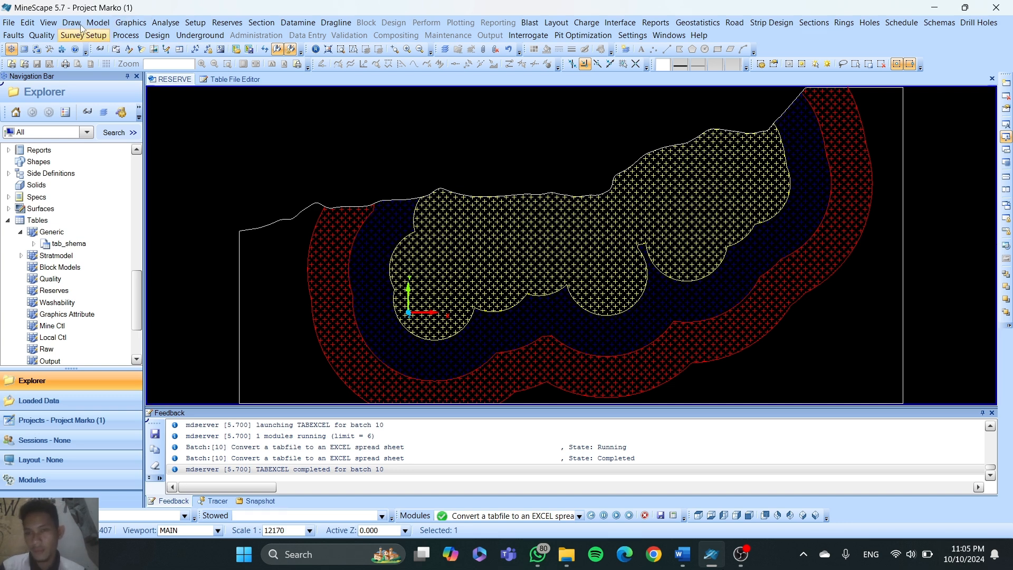
Step: Open polygon sample generation from the reserves commands and review the design file and element IDs of the Mea, Ind and Inf polygons
left_click(222, 23)
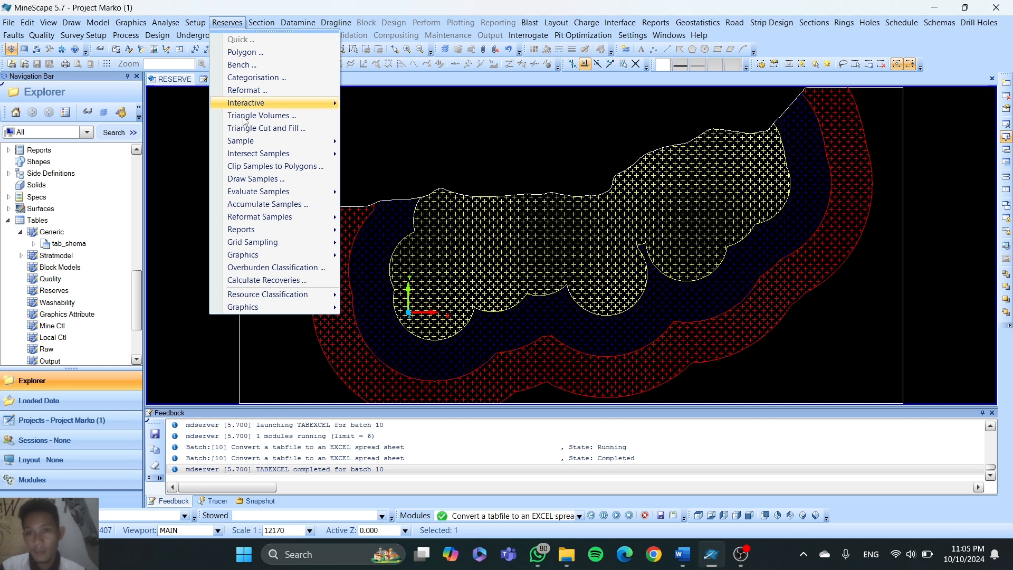
mouse_move(251, 141)
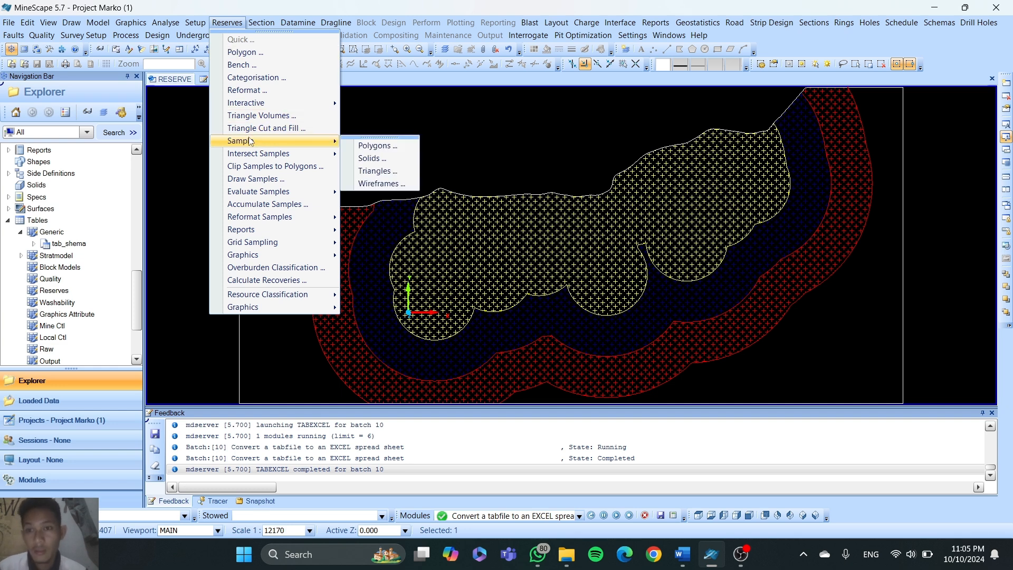
left_click(356, 146)
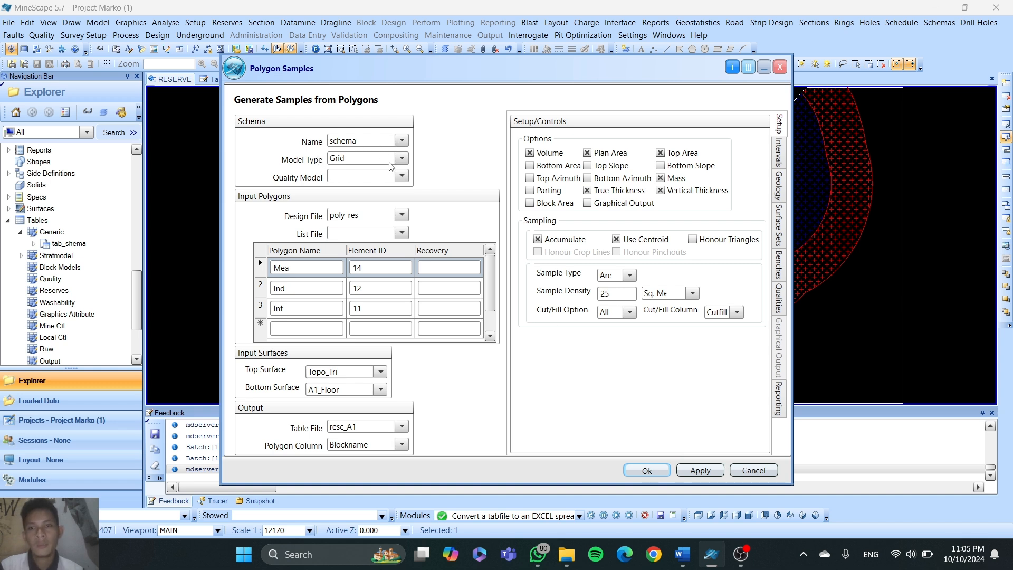
left_click(403, 217)
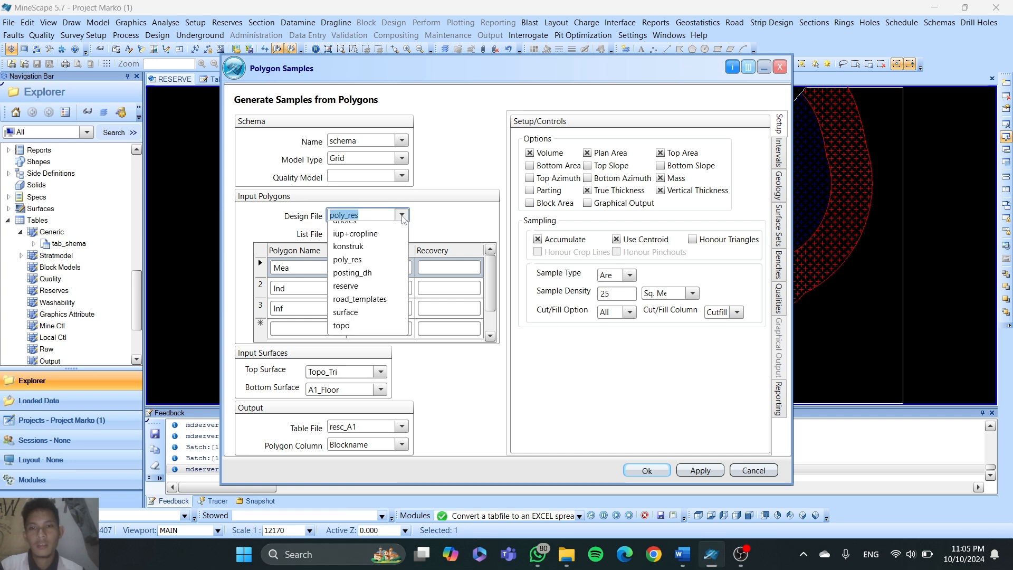
left_click(430, 220)
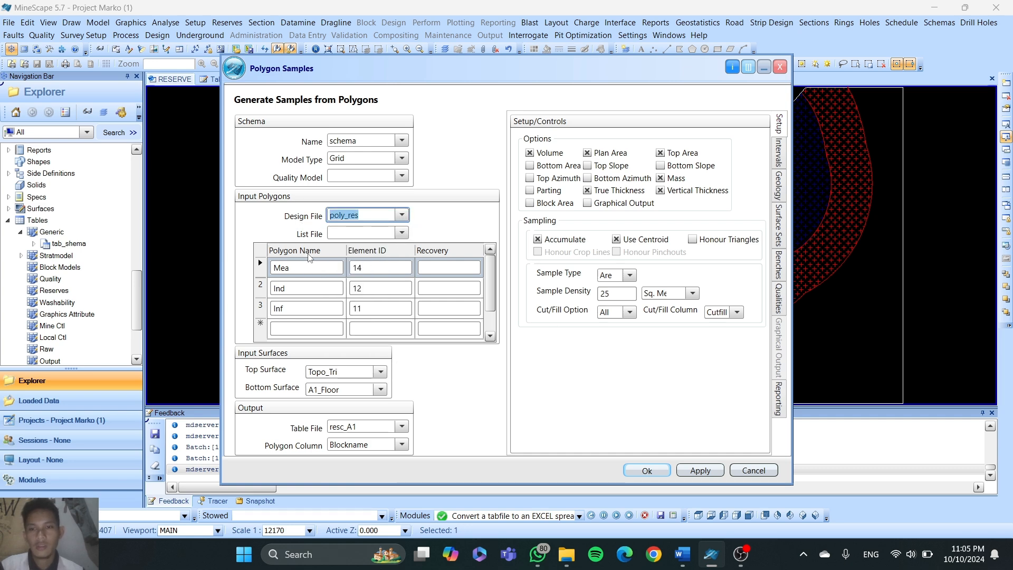
left_click_drag(490, 78, 639, 67)
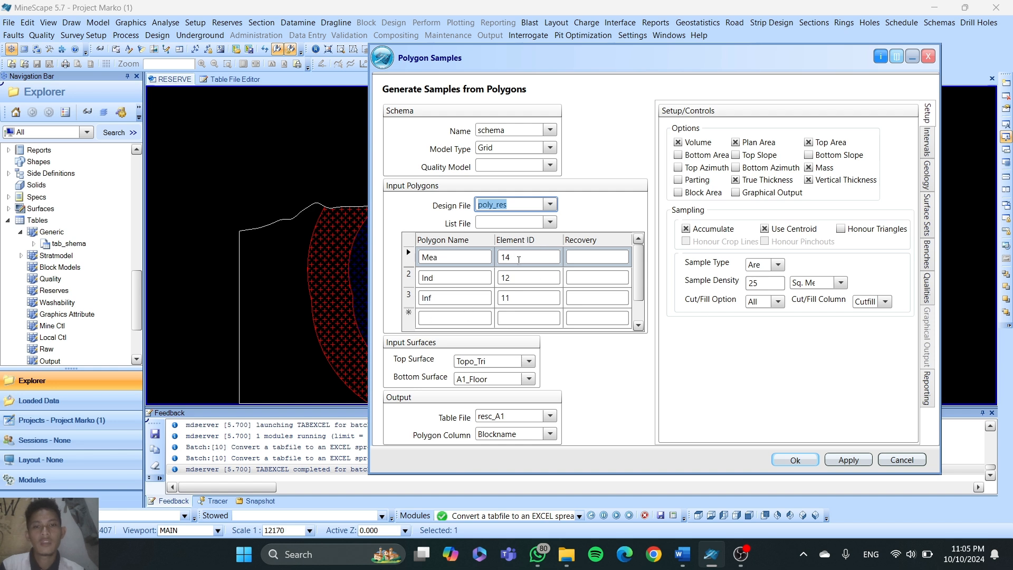
left_click(529, 262)
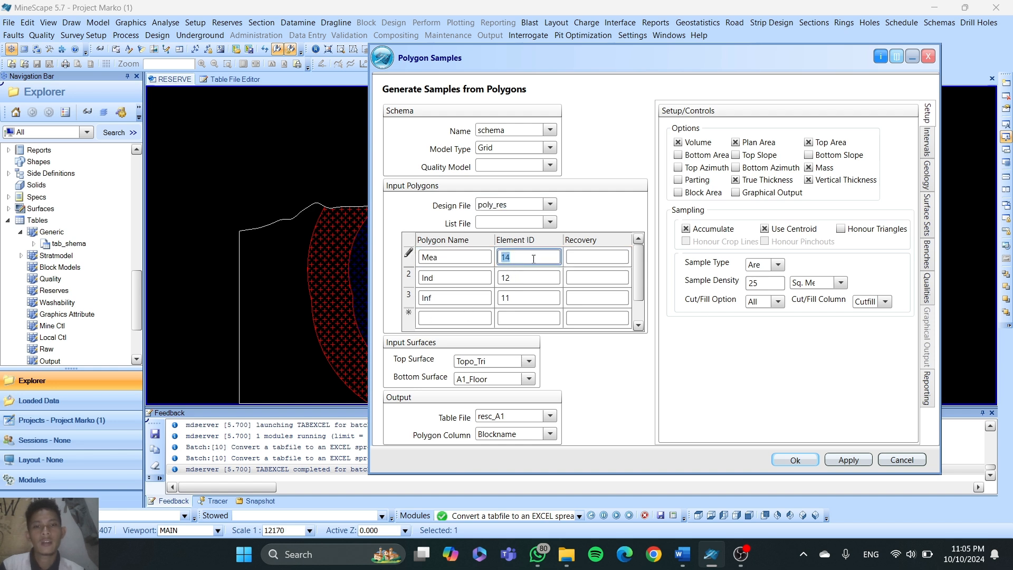
right_click(528, 256)
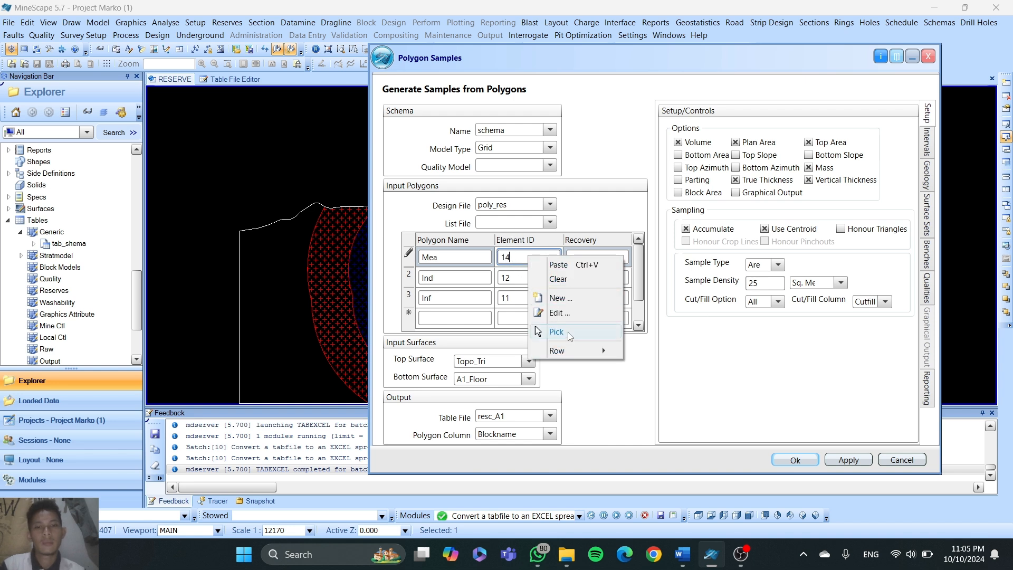
left_click_drag(547, 55, 634, 36)
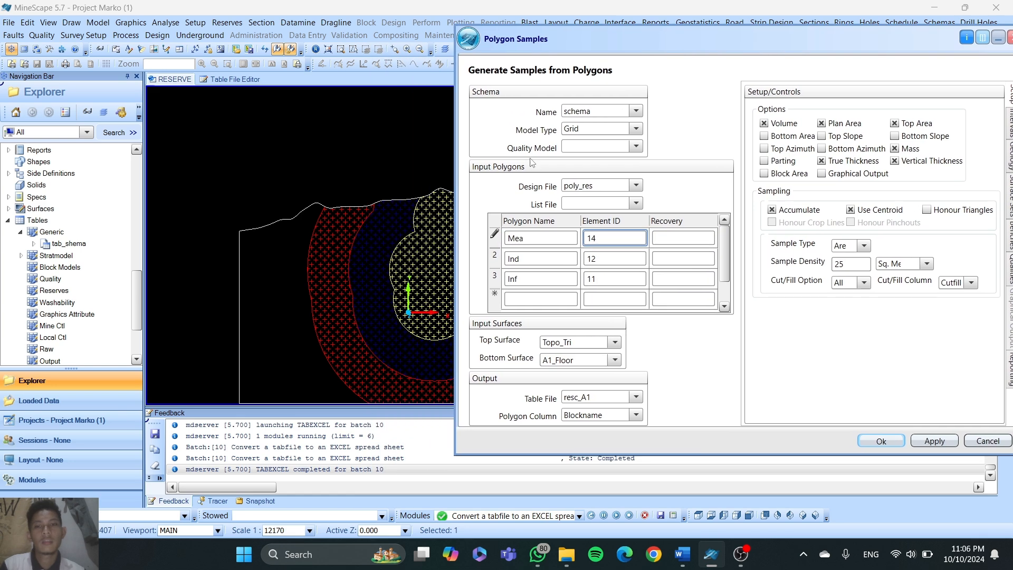
left_click(385, 263)
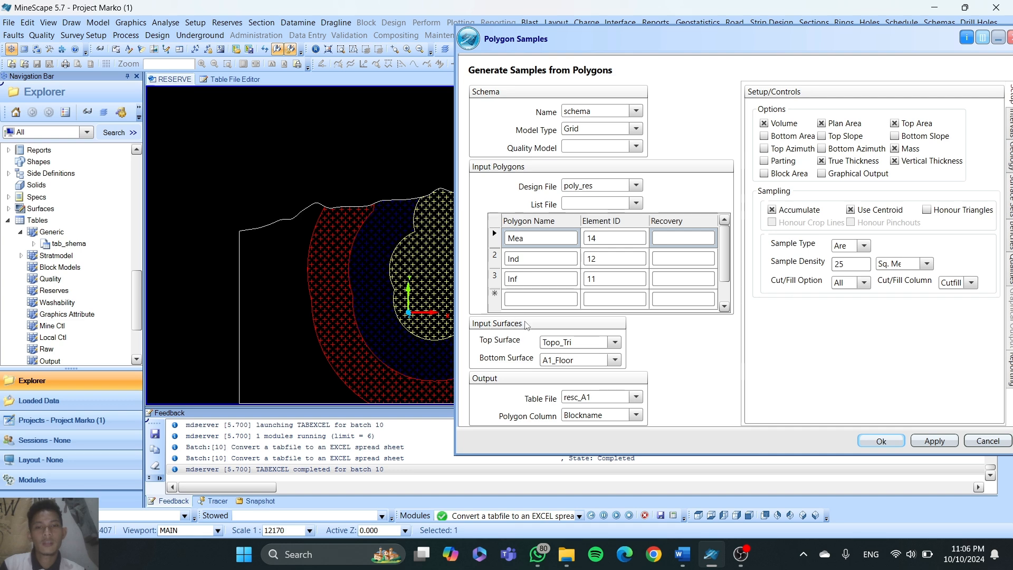
Step: Review the input surfaces, output table file and polygon column chosen for the polygon samples
left_click(615, 343)
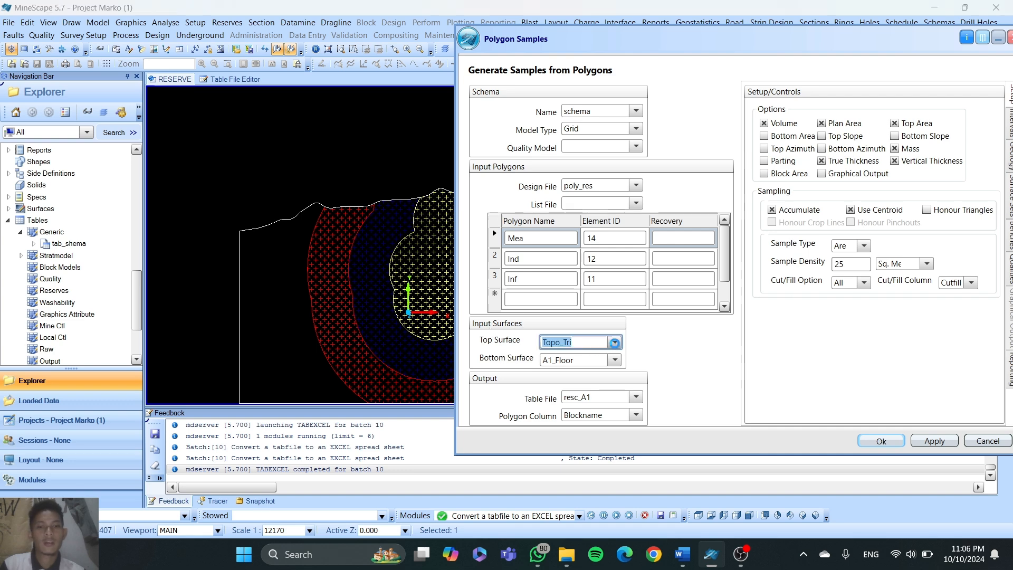
left_click(626, 362)
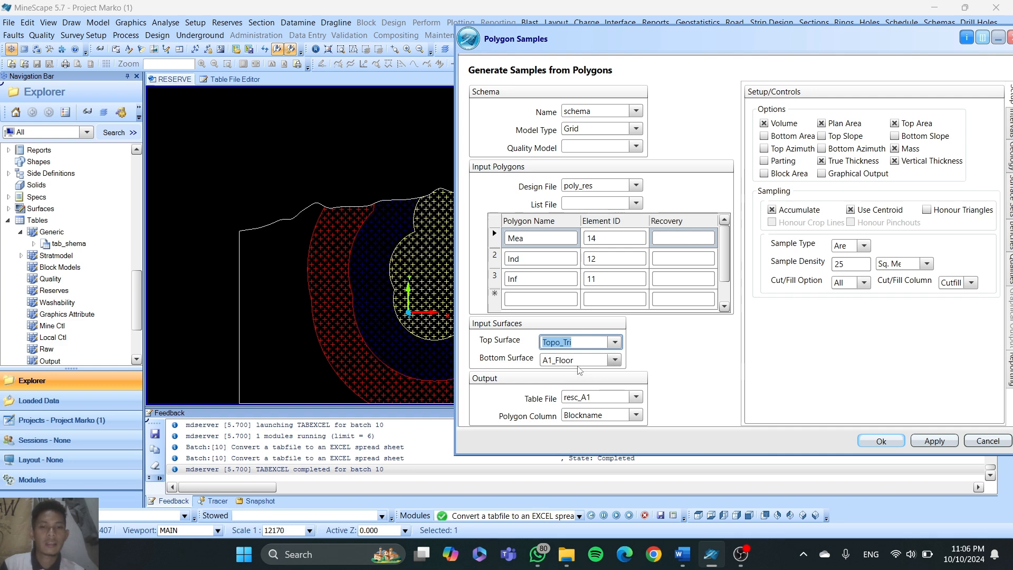
left_click(593, 404)
left_click(593, 404)
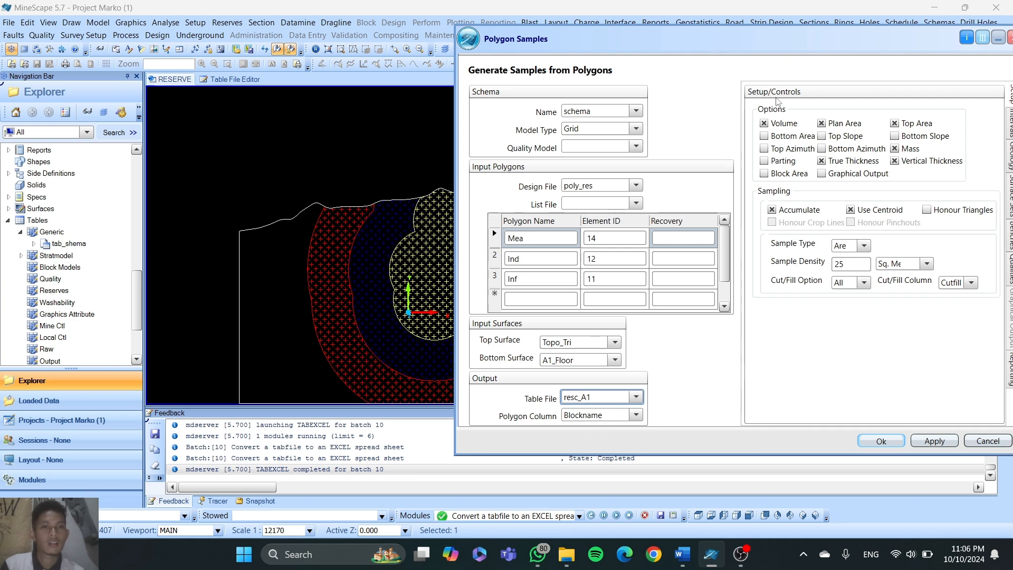
left_click(633, 422)
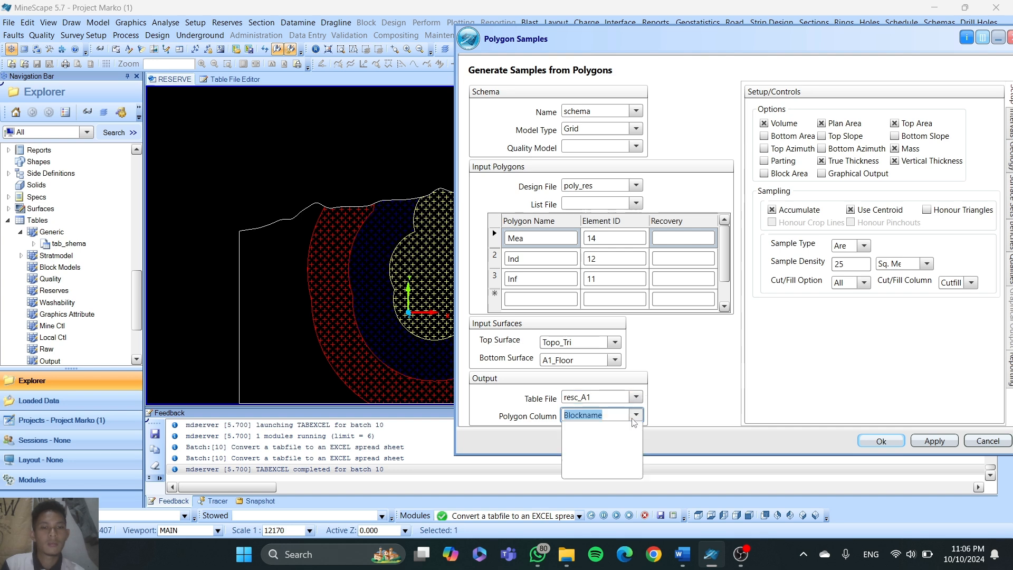
left_click(634, 423)
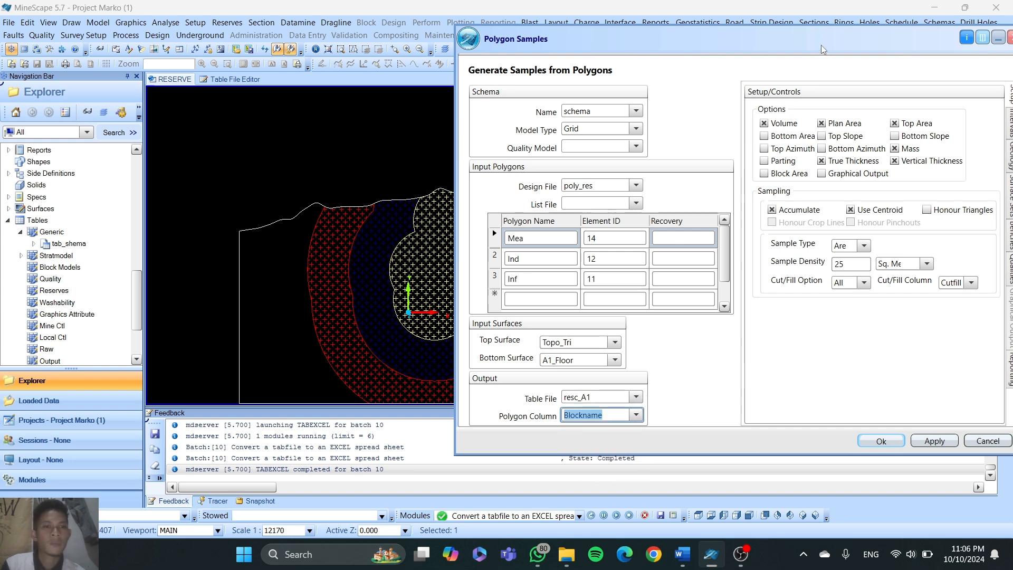
Step: Review the setup and sampling controls of the polygon samples, including the cut/fill column
left_click_drag(821, 45, 637, 68)
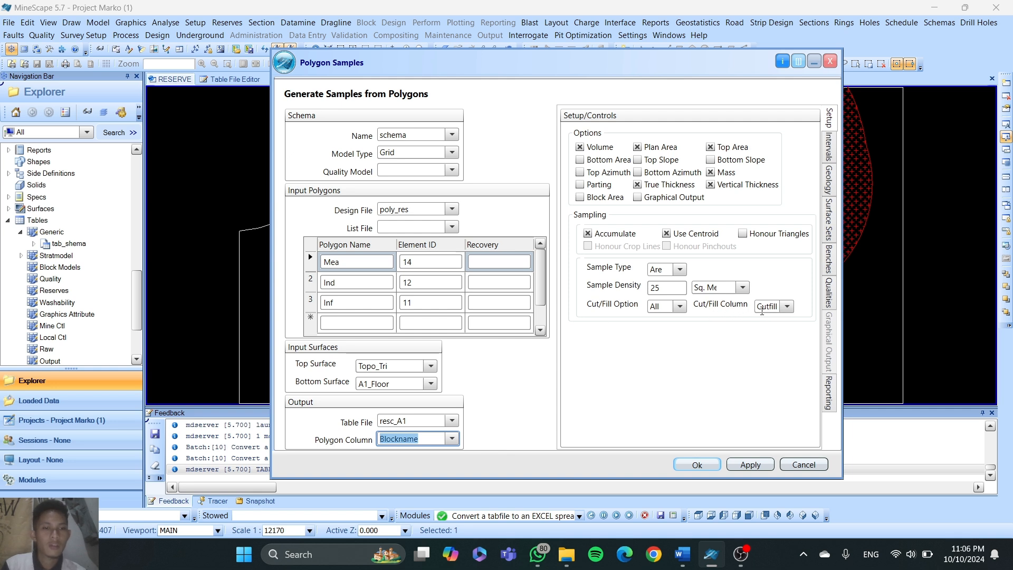
left_click(786, 309)
left_click(736, 328)
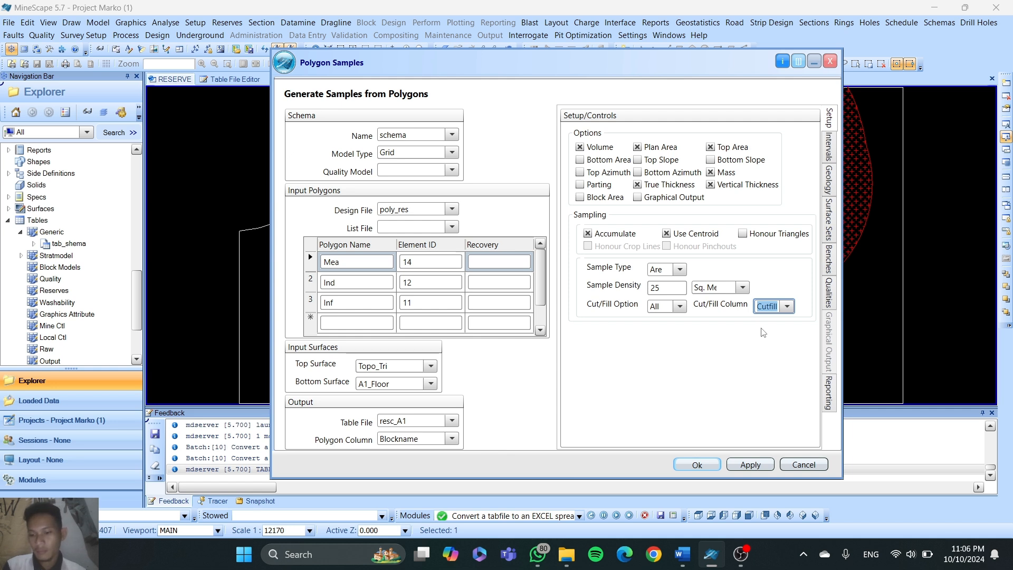
left_click(836, 124)
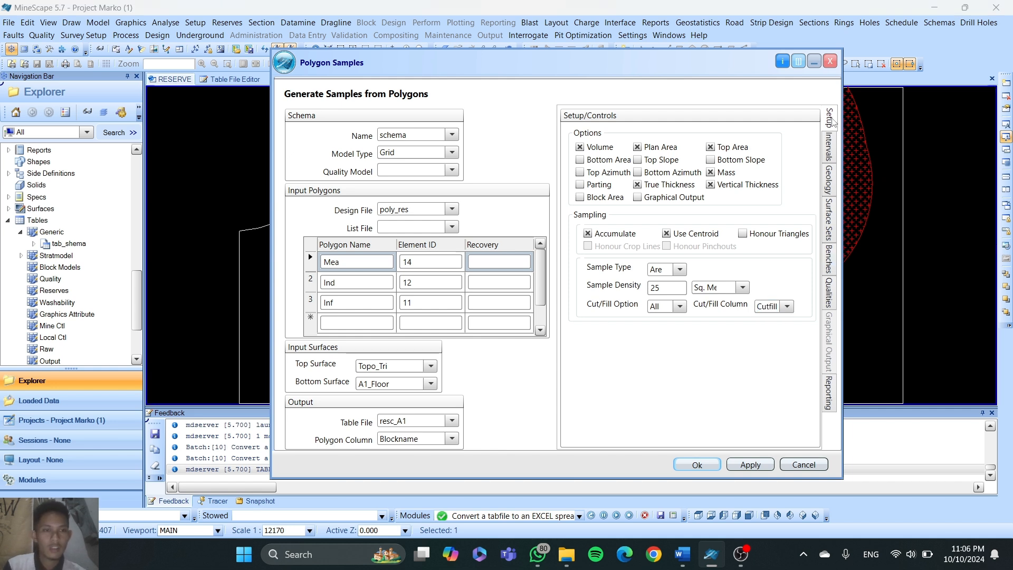
Step: Review the interval settings of the polygon samples, checking the A1 reserve interval and its selection expression
left_click(831, 151)
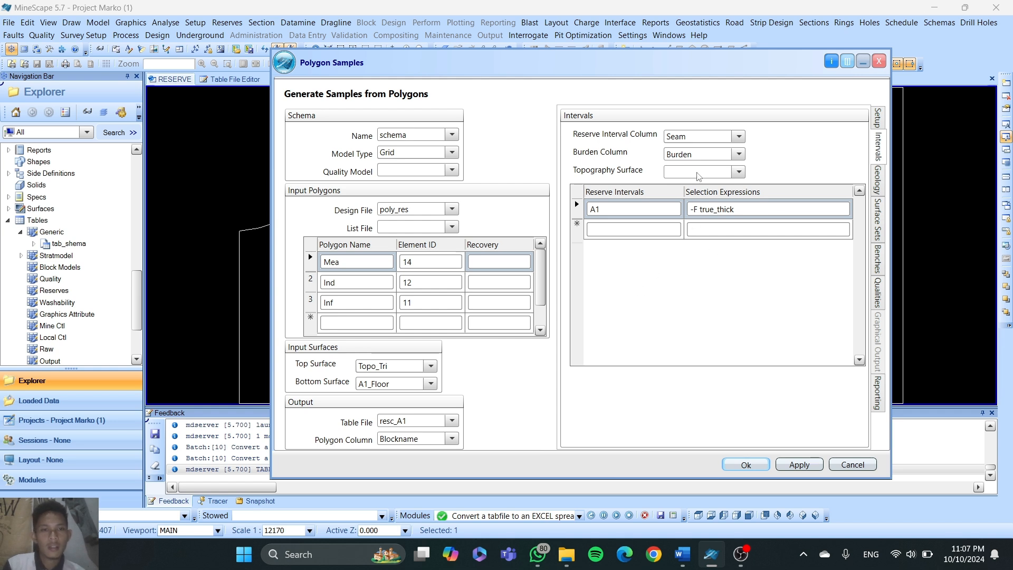
left_click(622, 209)
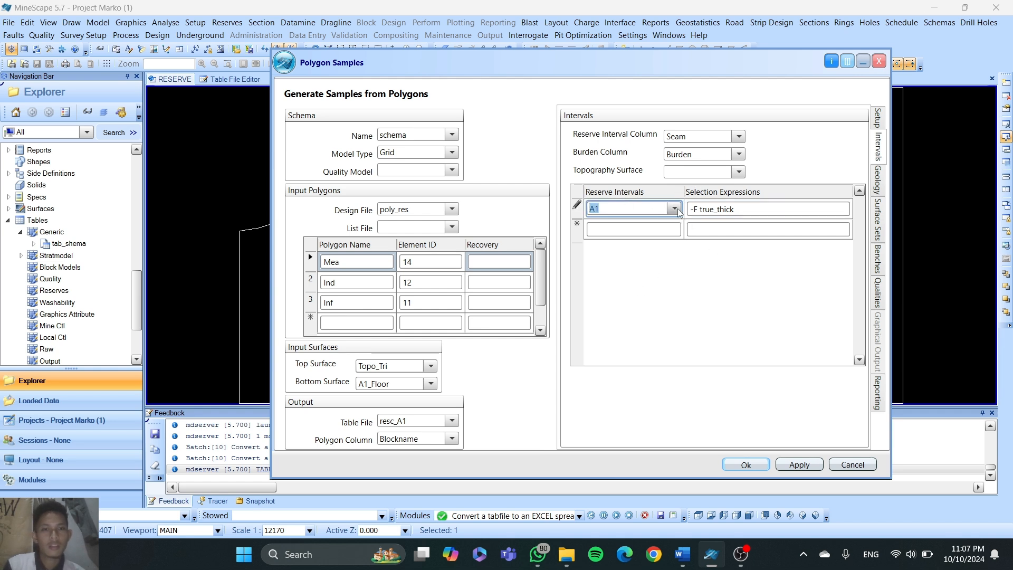
left_click(674, 209)
left_click(715, 276)
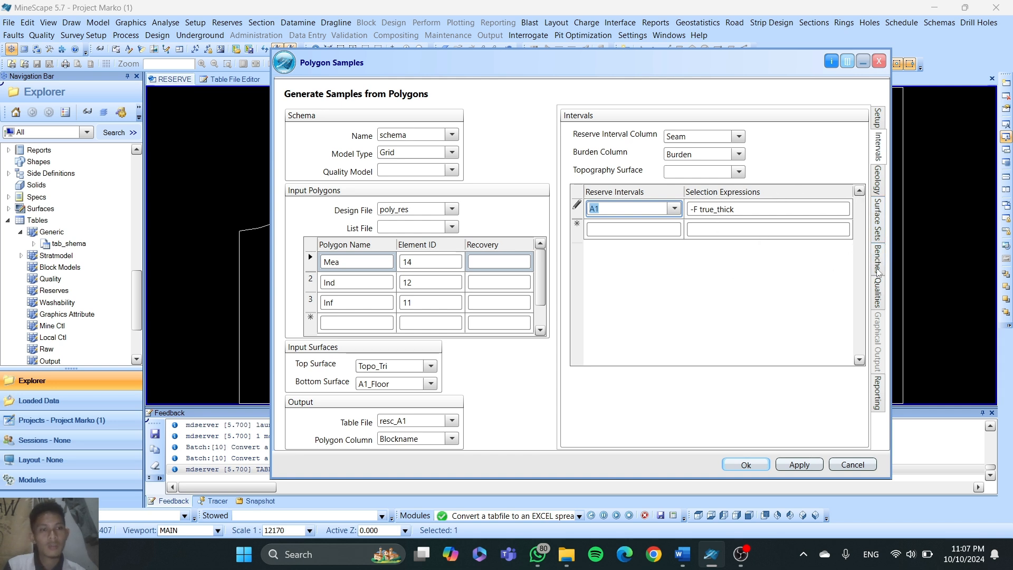
left_click(852, 290)
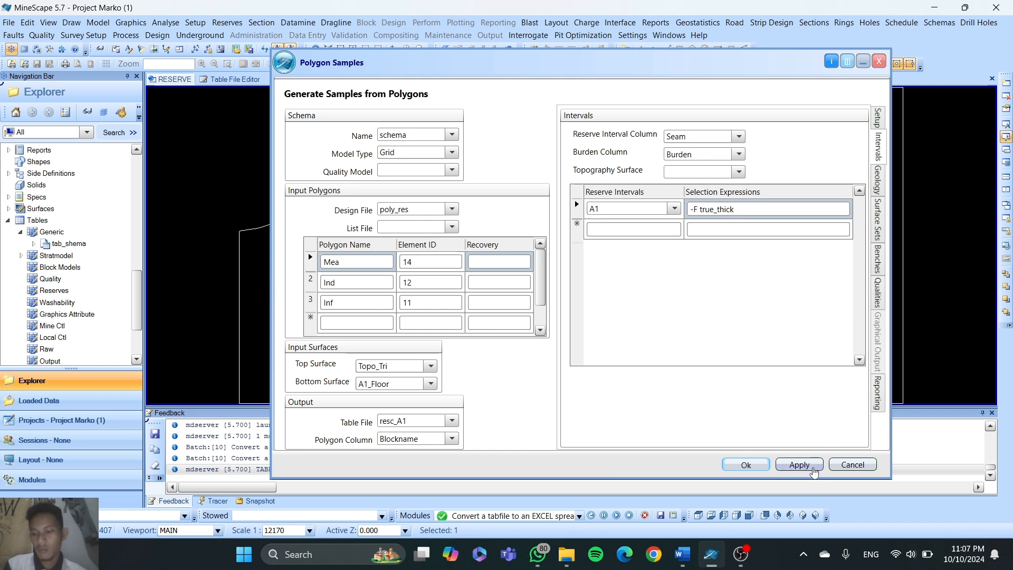
Step: Generate the sample table resc_A1 from the Mea, Ind and Inf polygons and close the form
left_click(805, 466)
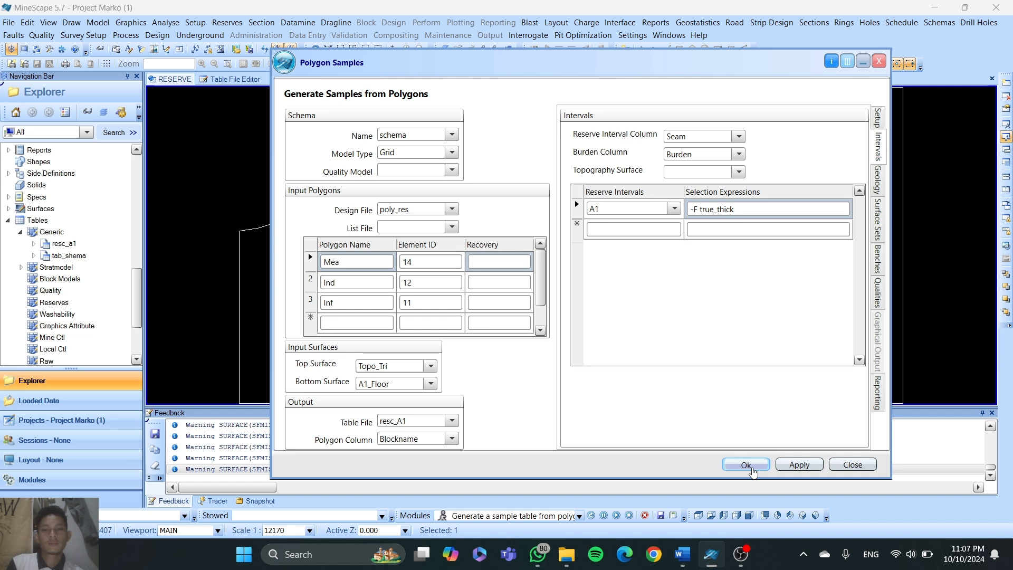
left_click(752, 467)
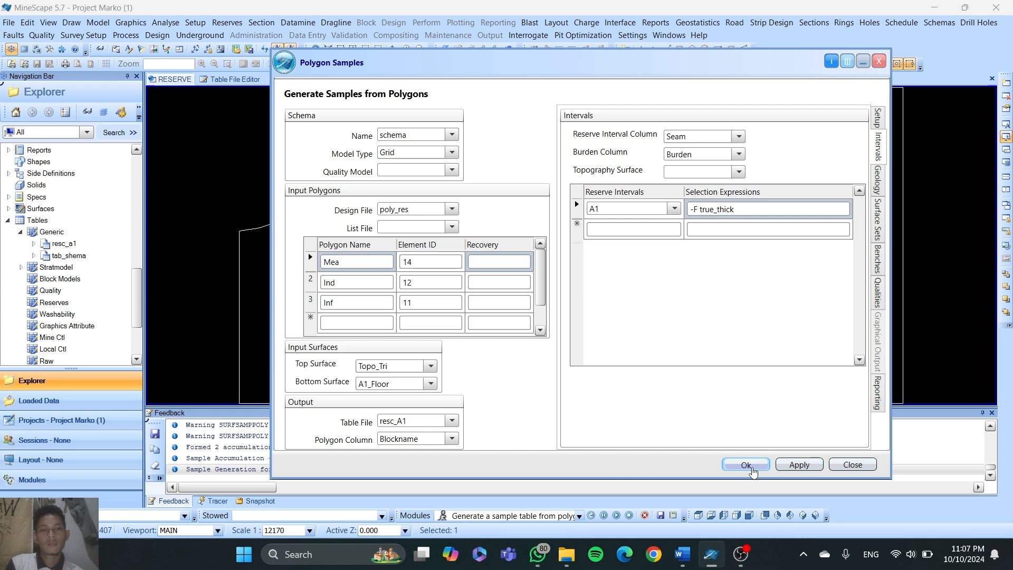
left_click(751, 467)
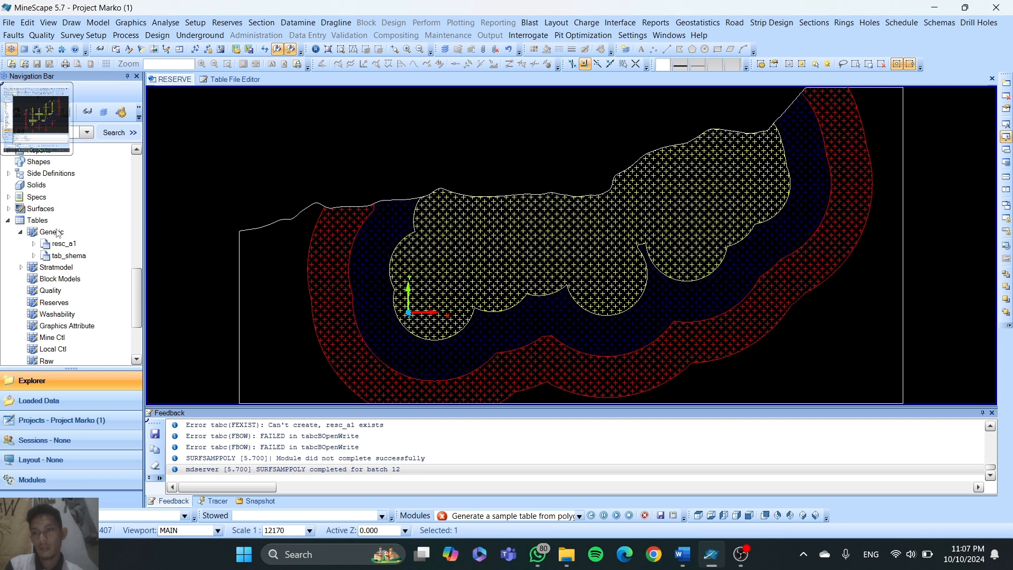
Step: Create a new Mxl expression named true_thick in the project explorer
left_click_drag(132, 287, 138, 218)
scroll(136, 318, "up", 3)
scroll(138, 325, "down", 3)
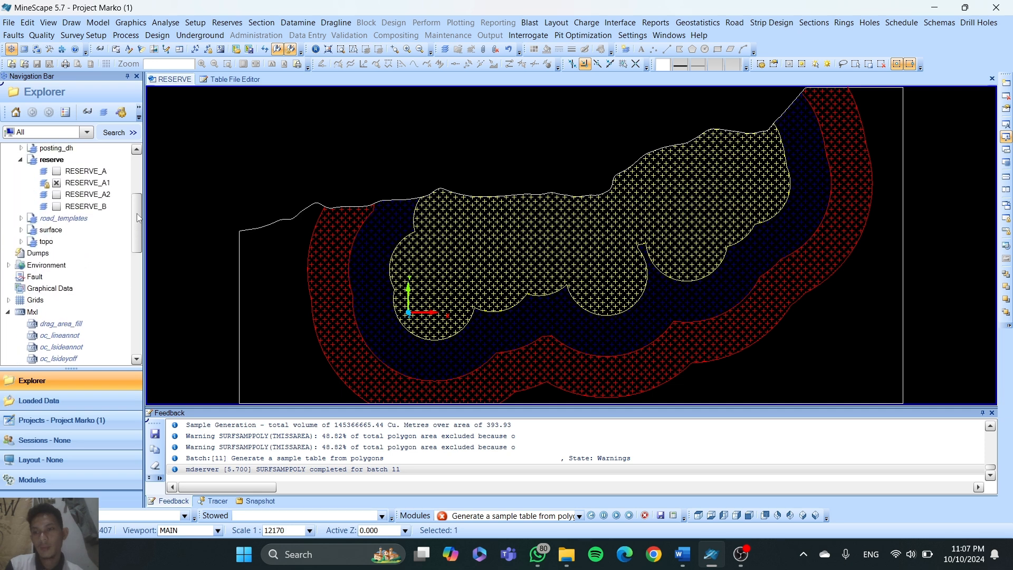
right_click(34, 314)
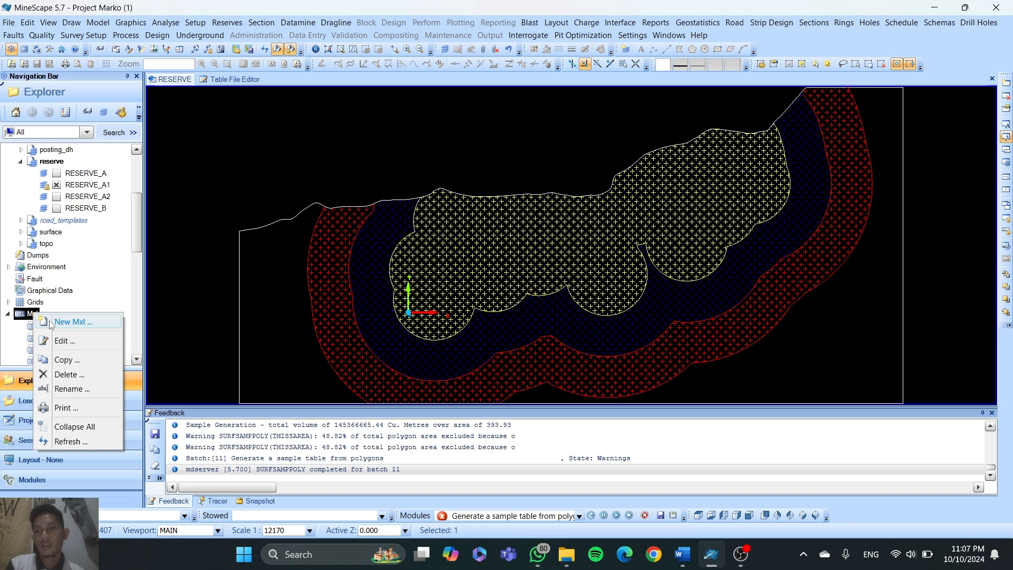
left_click(68, 322)
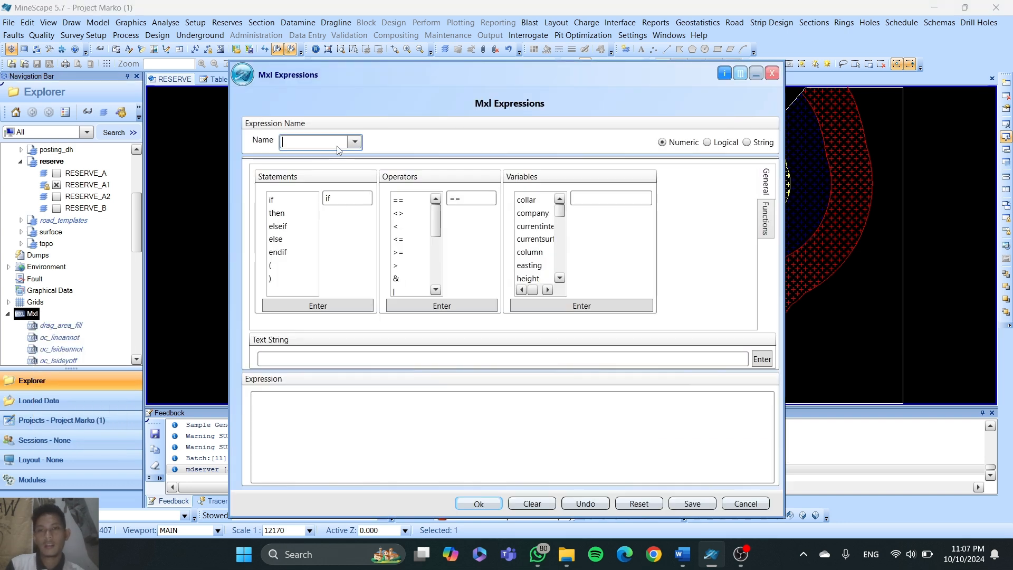
left_click(354, 144)
type("tr")
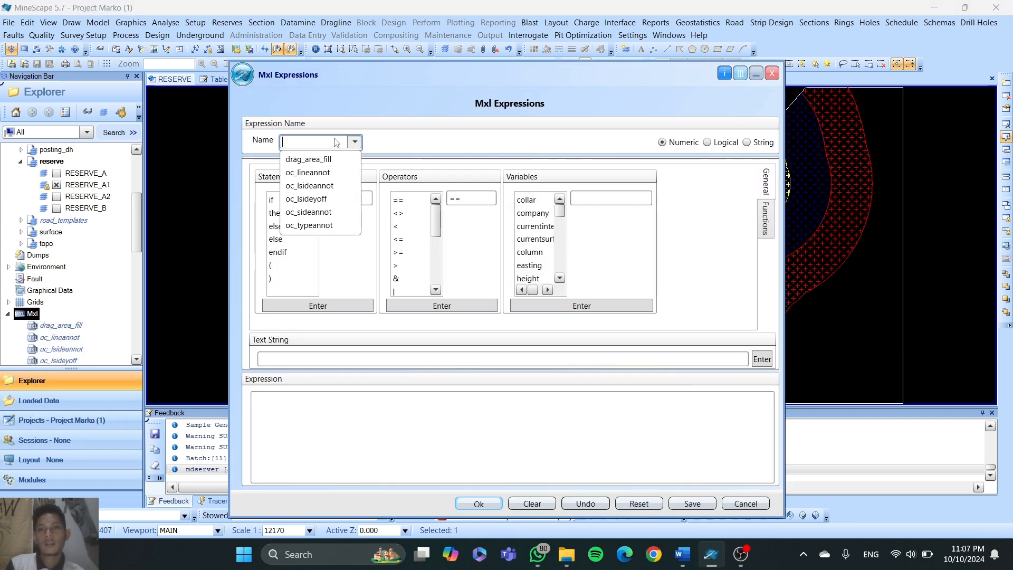
type("ue")
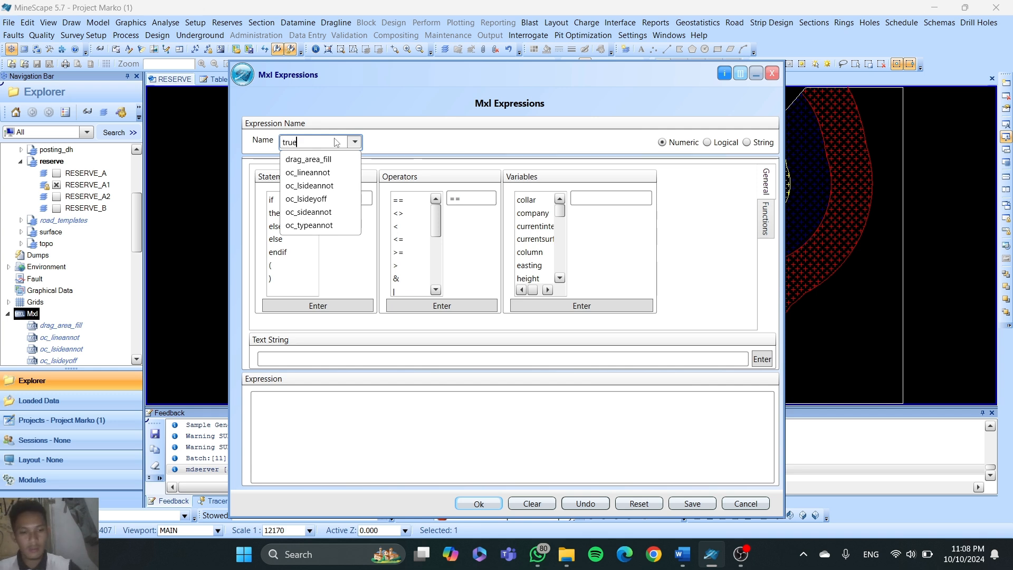
type("_thick")
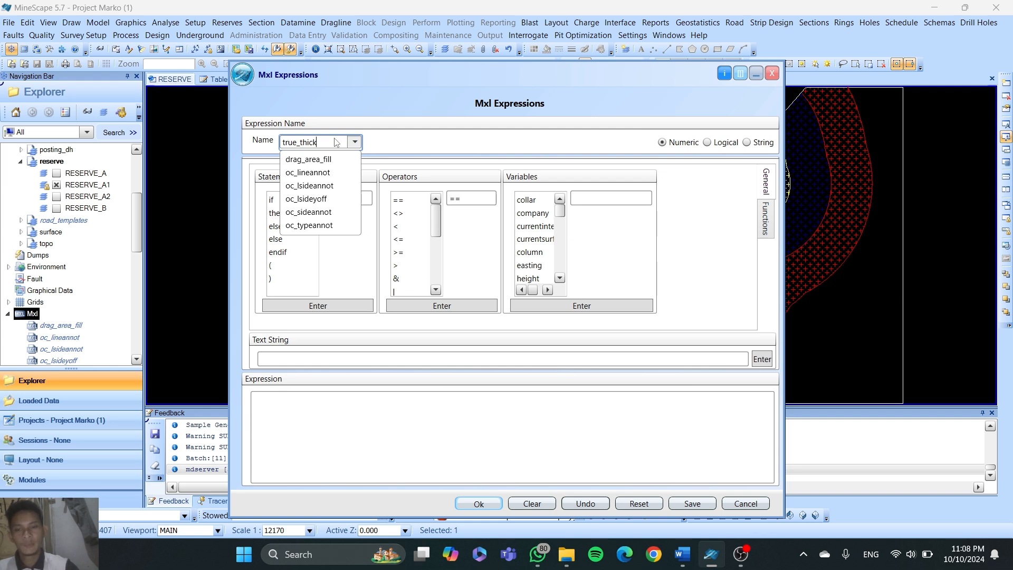
left_click(419, 130)
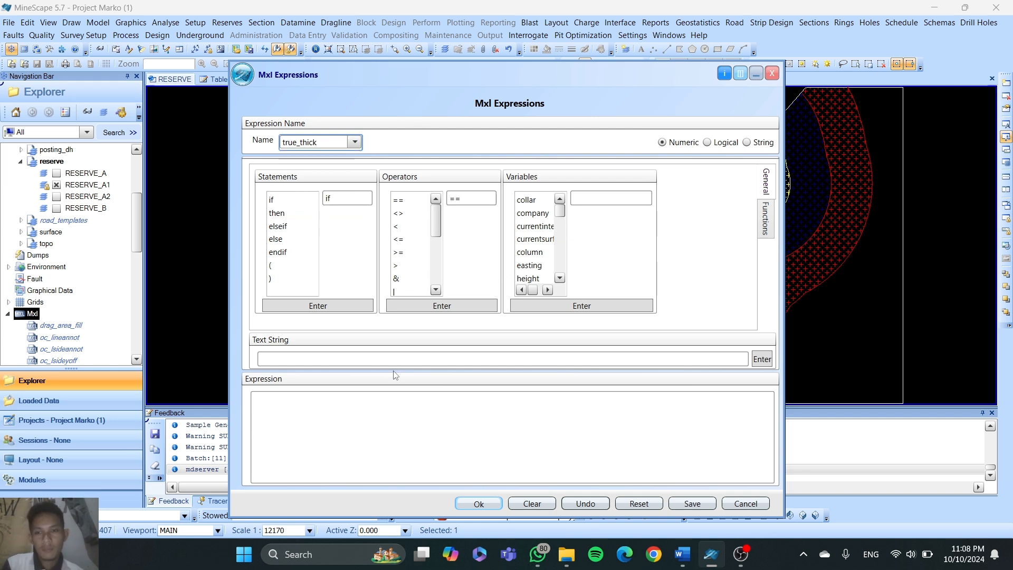
Step: Define the true_thick expression as thick(currentinterval)*COS(ATAN((SLOPE(SUBSTRING(currentinterval,1,5)//'_FLOOR'))/100))>=0.5 and save it
left_click(323, 401)
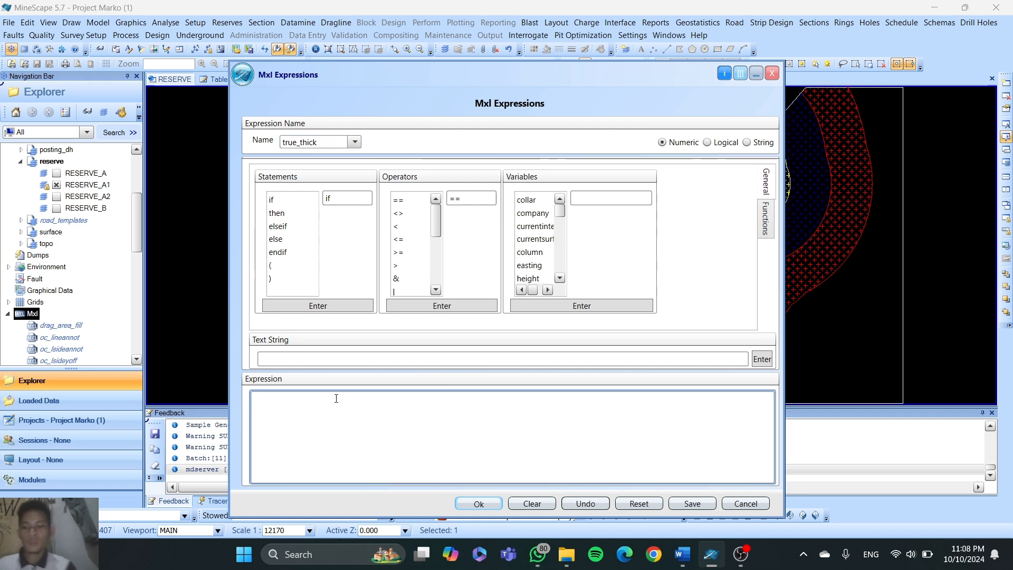
type("thick(currentinterval)*COS(ATAN((SLOPE(SUBSTRING(currentinterval,1,5)//'_FLOOR'))/100))>=0.5")
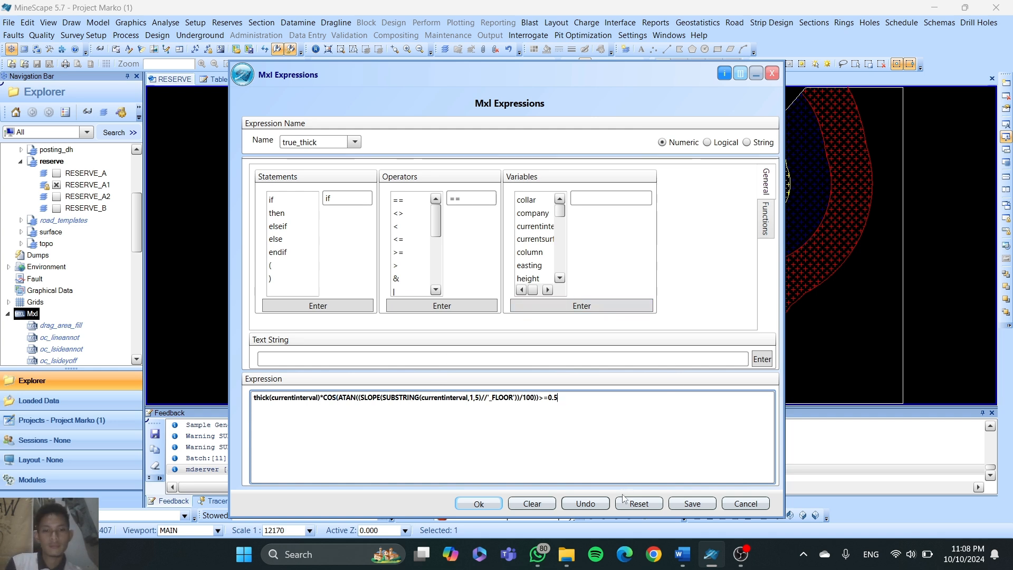
left_click(479, 503)
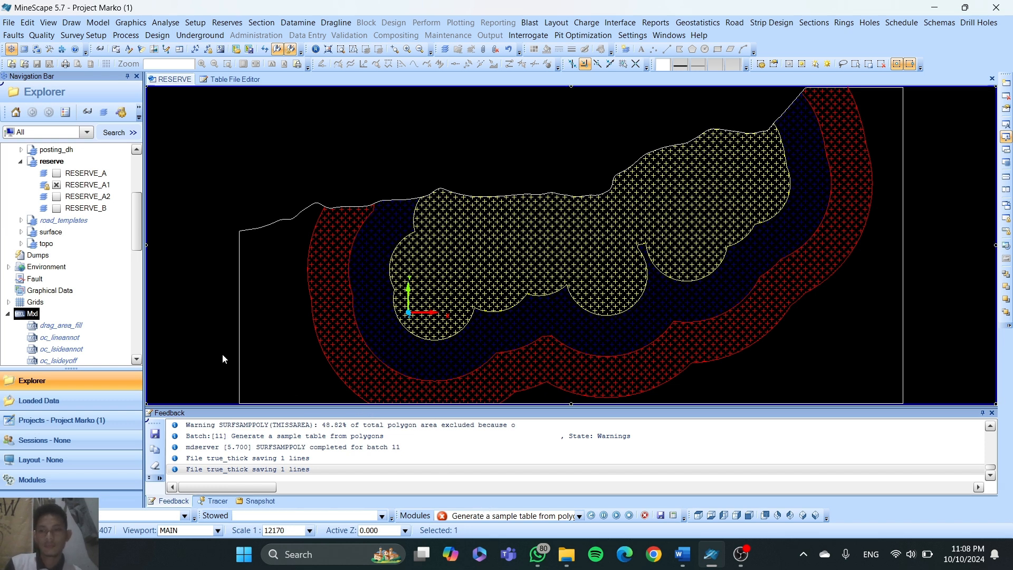
Step: Set up an interval reformat of the reserve samples with resc_a1 as the reserves table
scroll(92, 348, "down", 2)
left_click(63, 333)
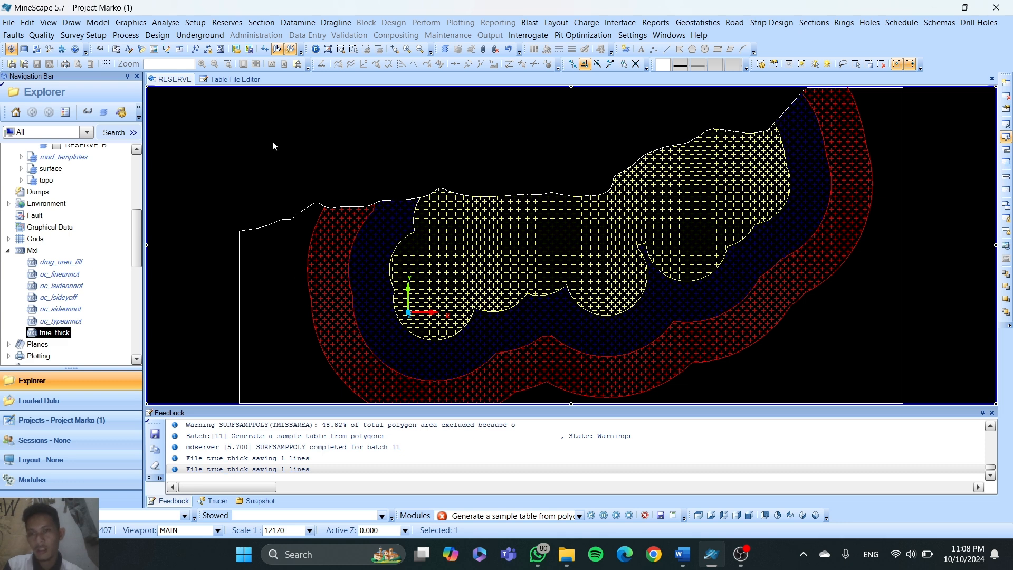
left_click(225, 23)
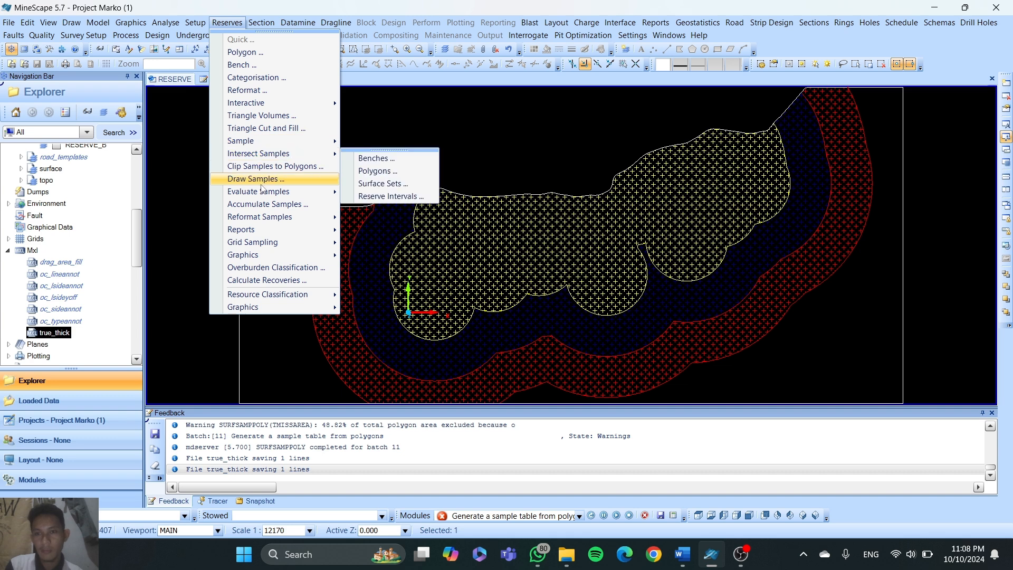
mouse_move(271, 220)
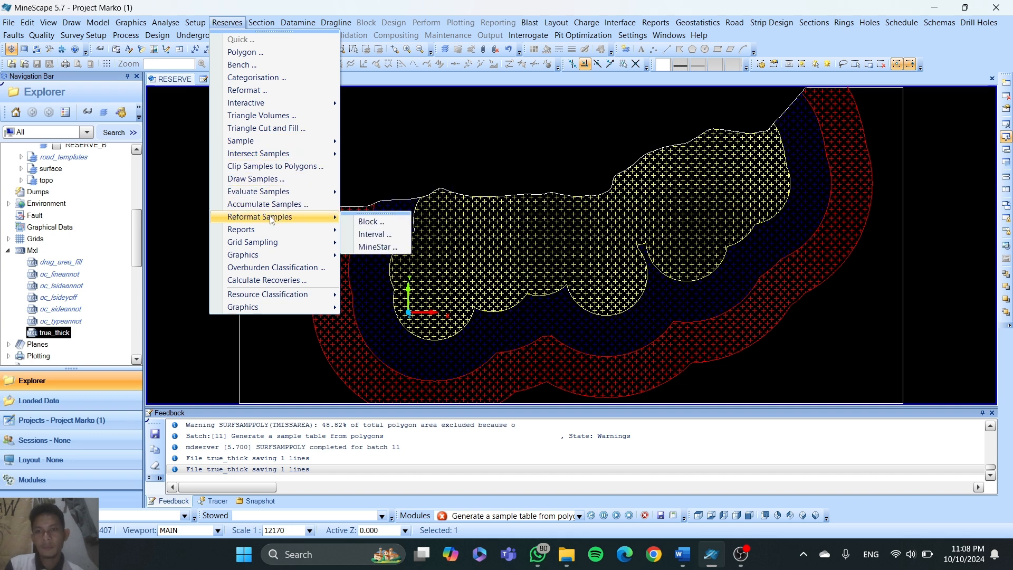
left_click(397, 235)
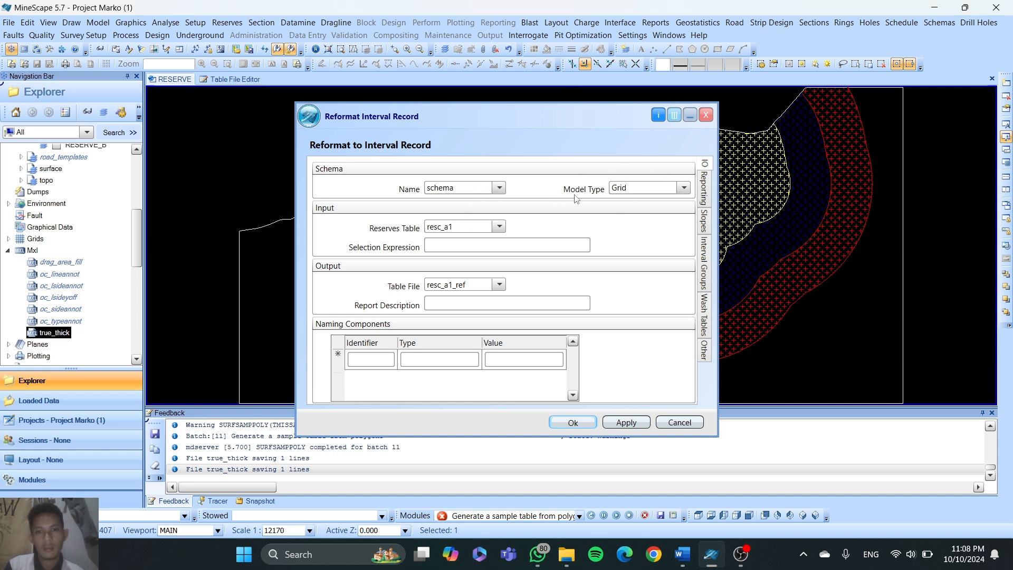
left_click(484, 230)
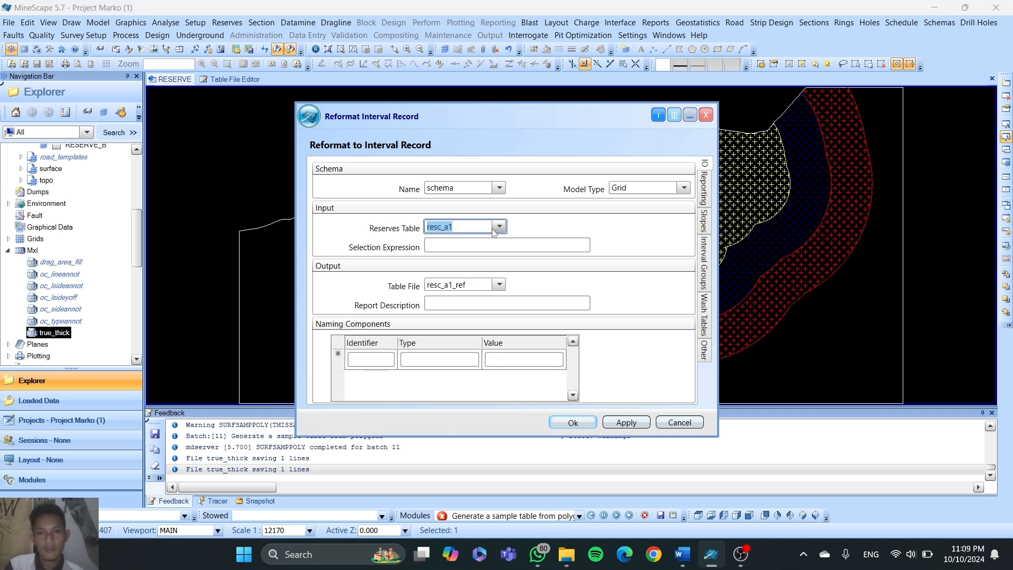
left_click(498, 227)
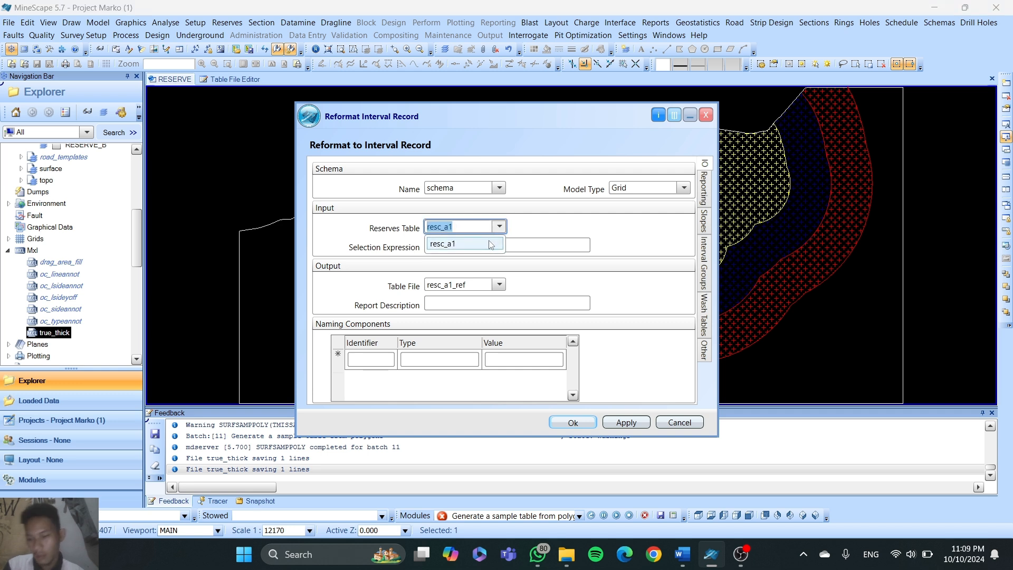
left_click(491, 245)
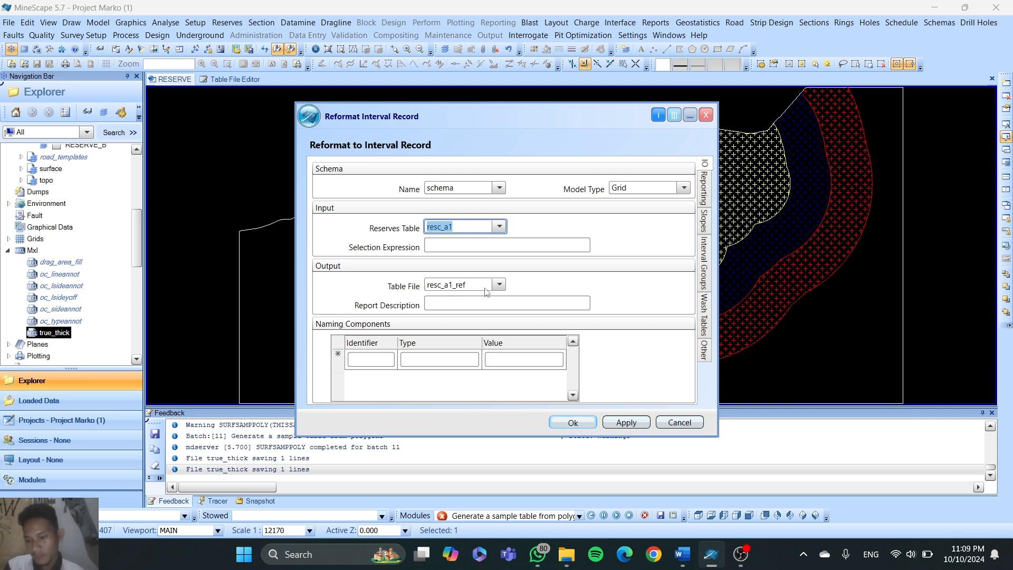
Step: Check the reporting controls and other output options, and run the interval reformat into table resc_a1_ref
left_click(709, 166)
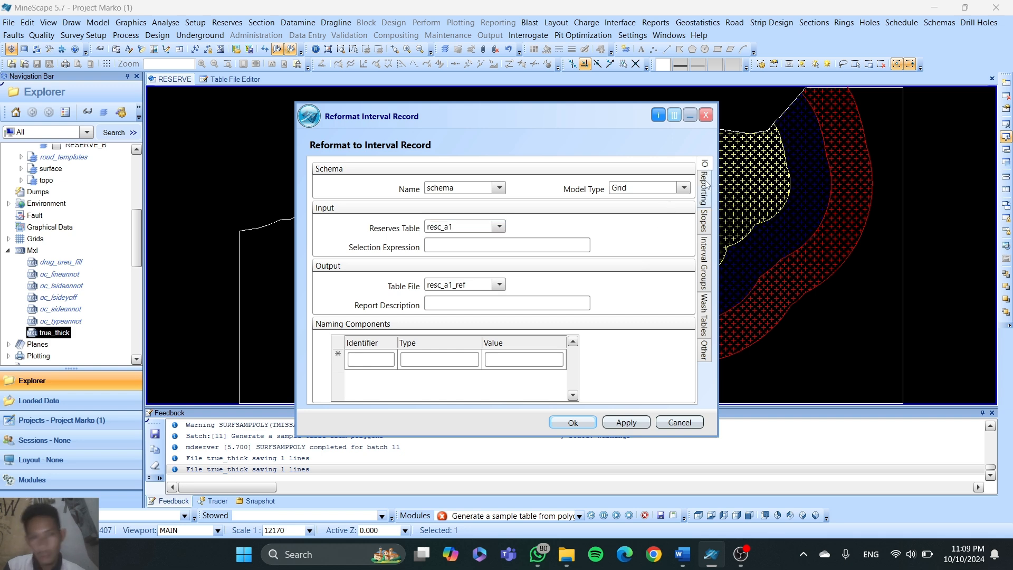
left_click(706, 186)
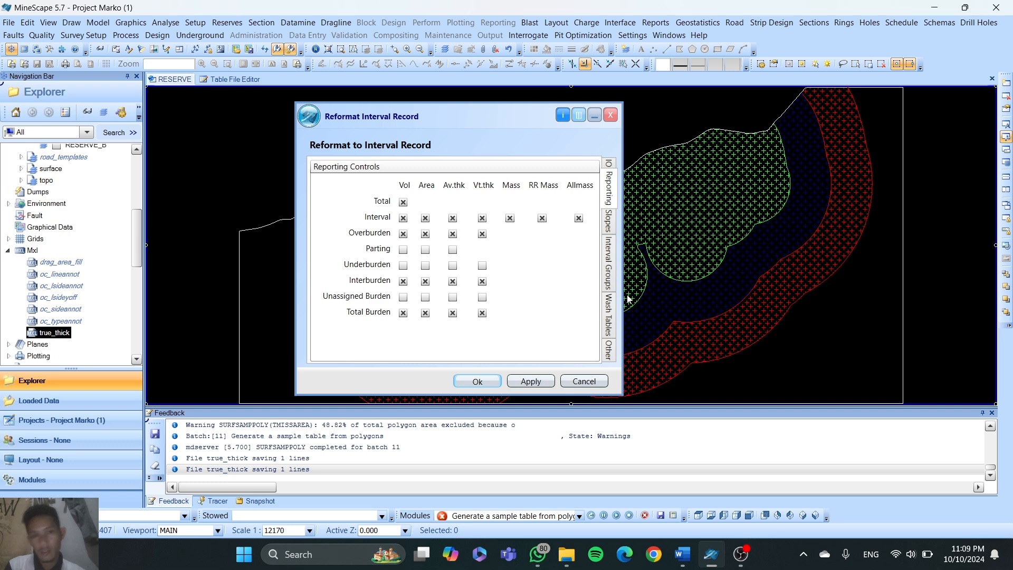
left_click(610, 349)
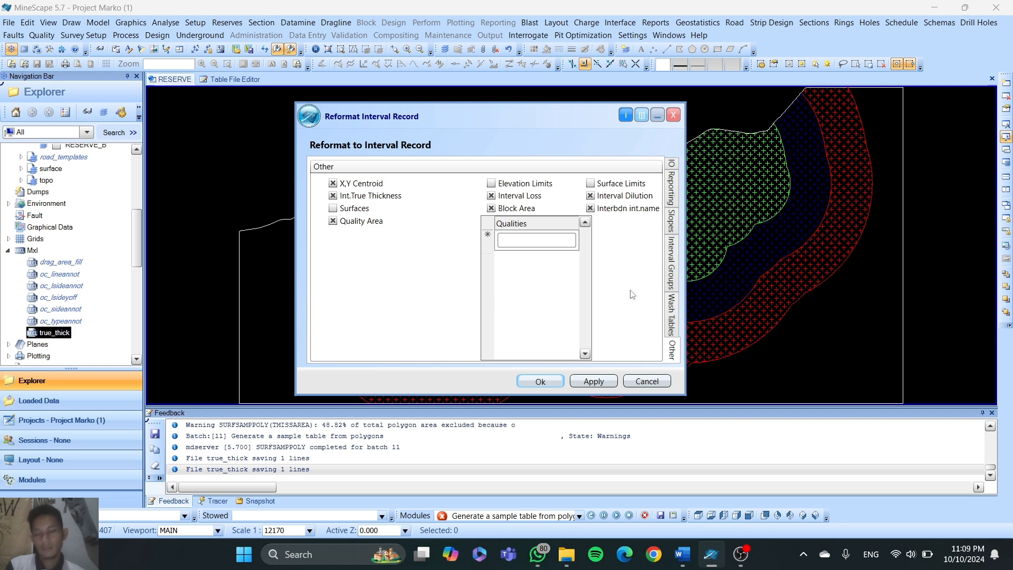
left_click(583, 381)
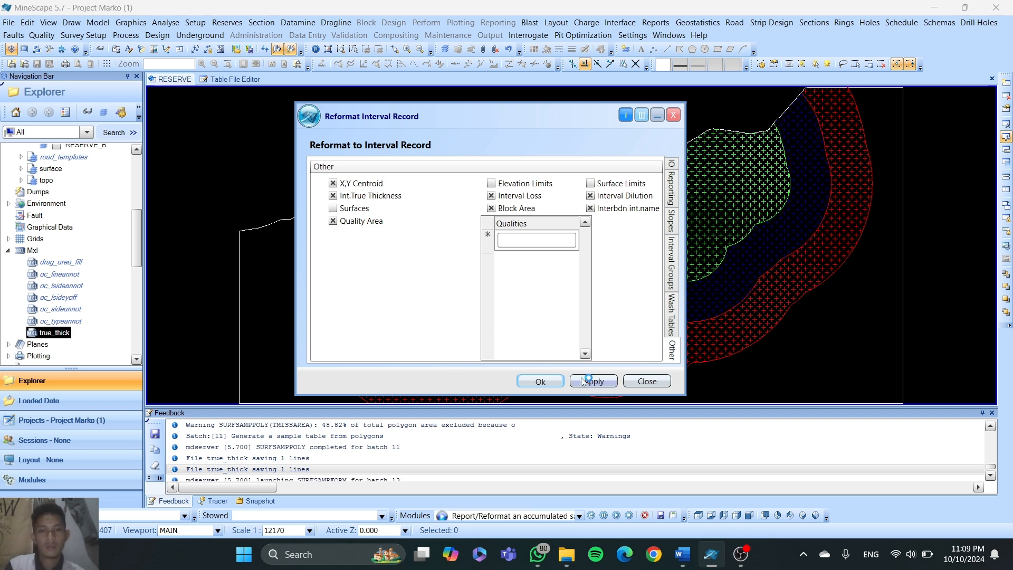
left_click(552, 380)
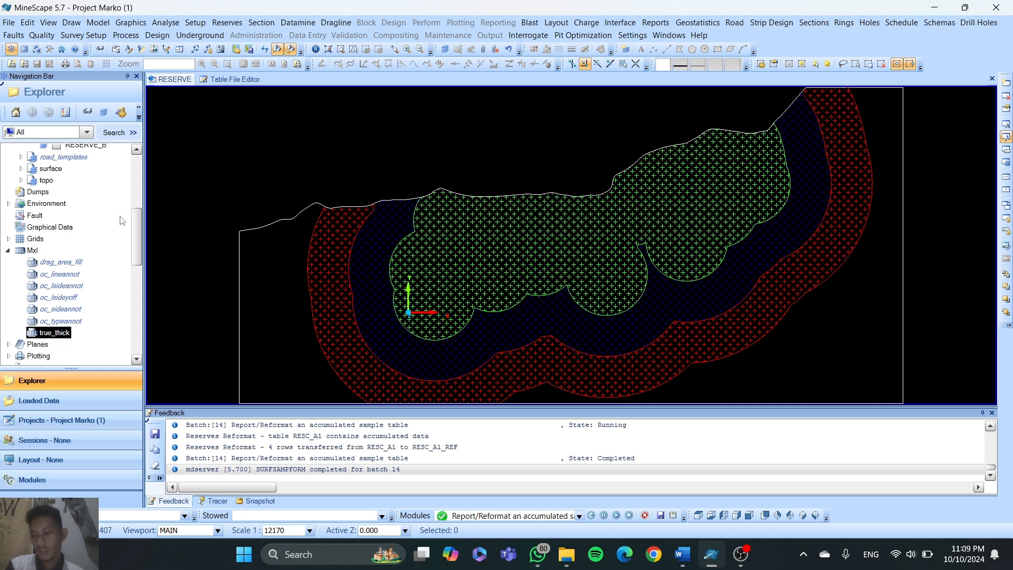
Step: Open the Microsoft Excel export settings for the generic table resc_a1_ref in the project explorer
scroll(137, 227, "up", 2)
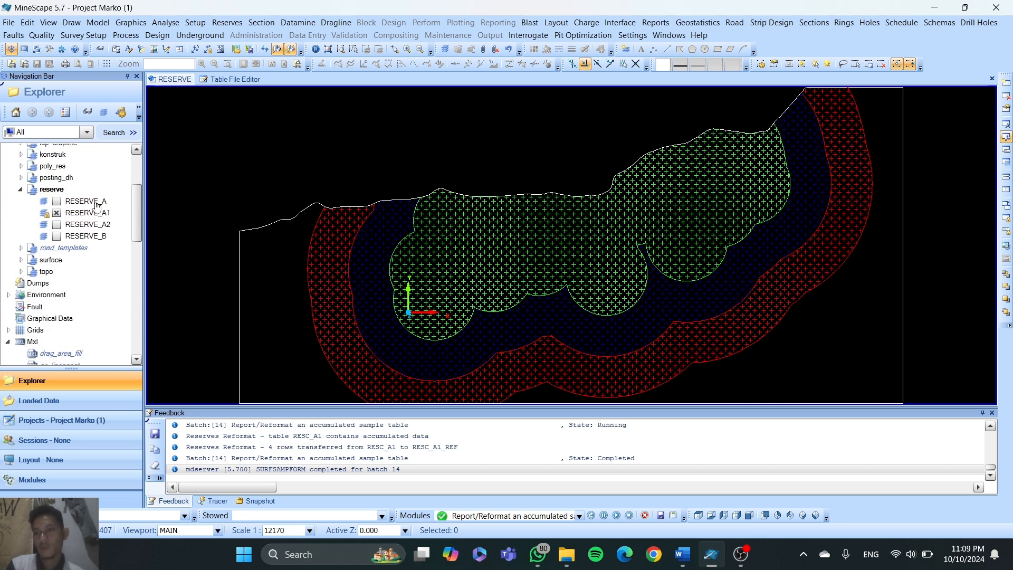
scroll(97, 206, "down", 3)
scroll(99, 211, "down", 2)
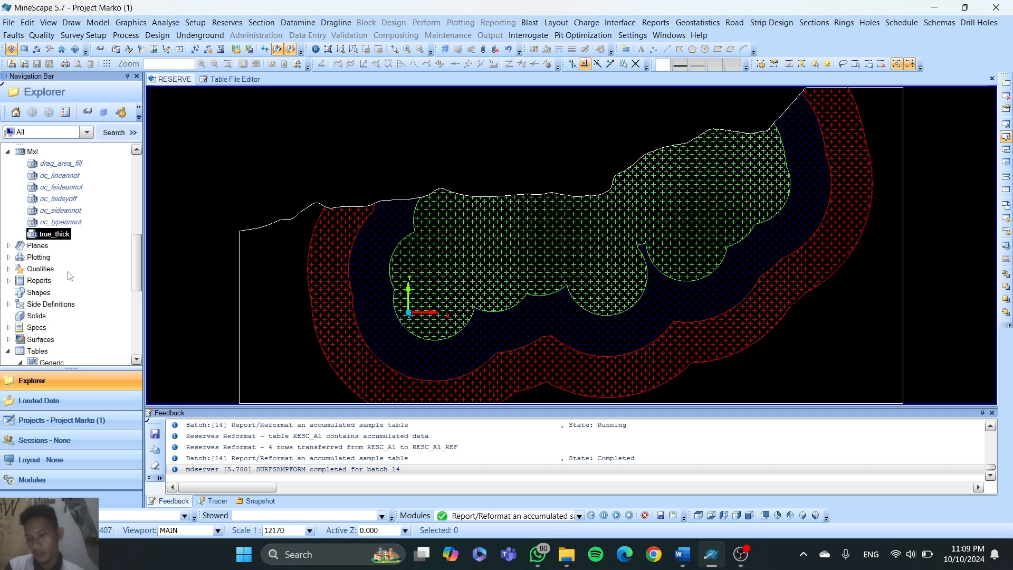
scroll(66, 295, "down", 4)
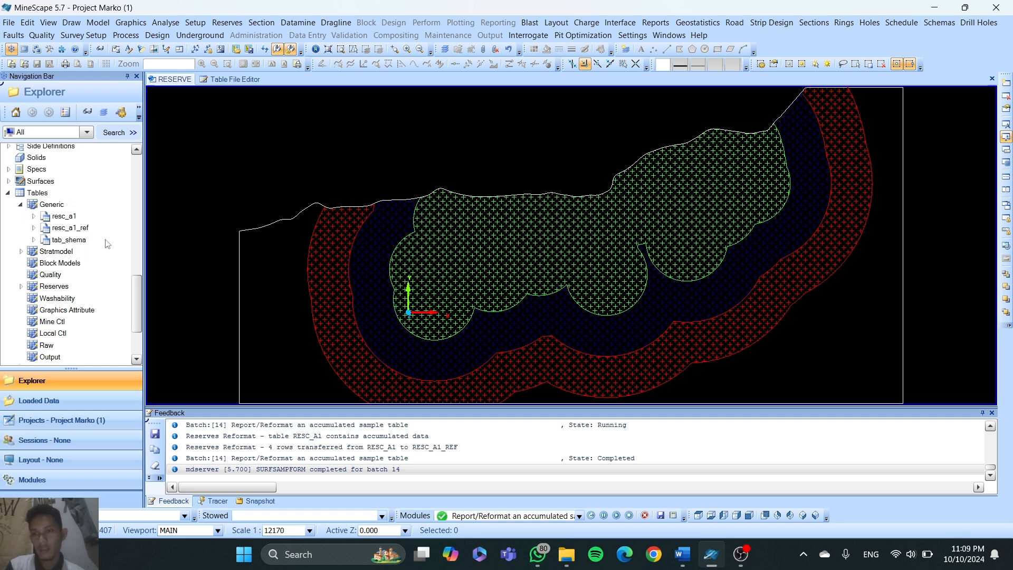
left_click(65, 232)
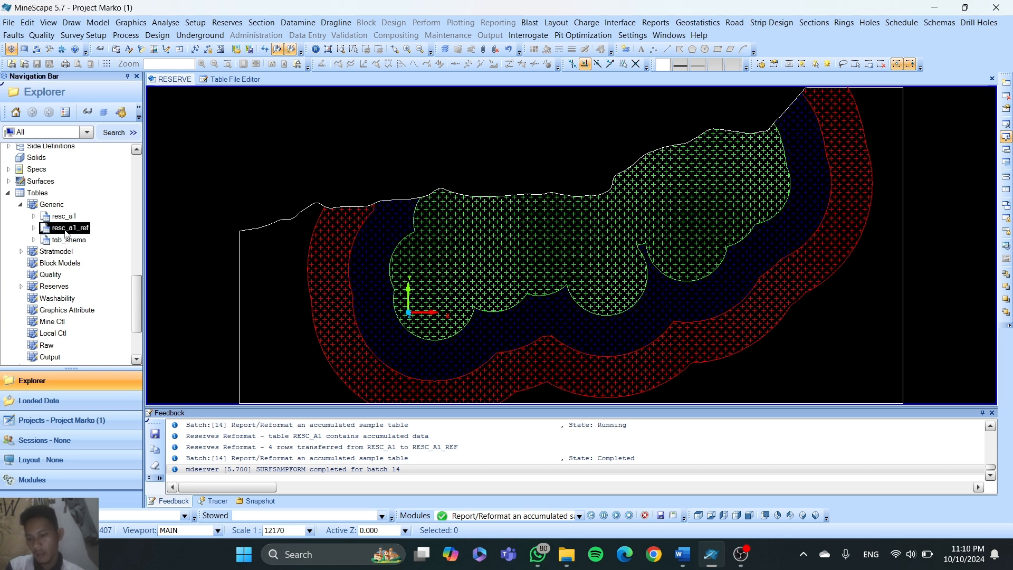
right_click(67, 233)
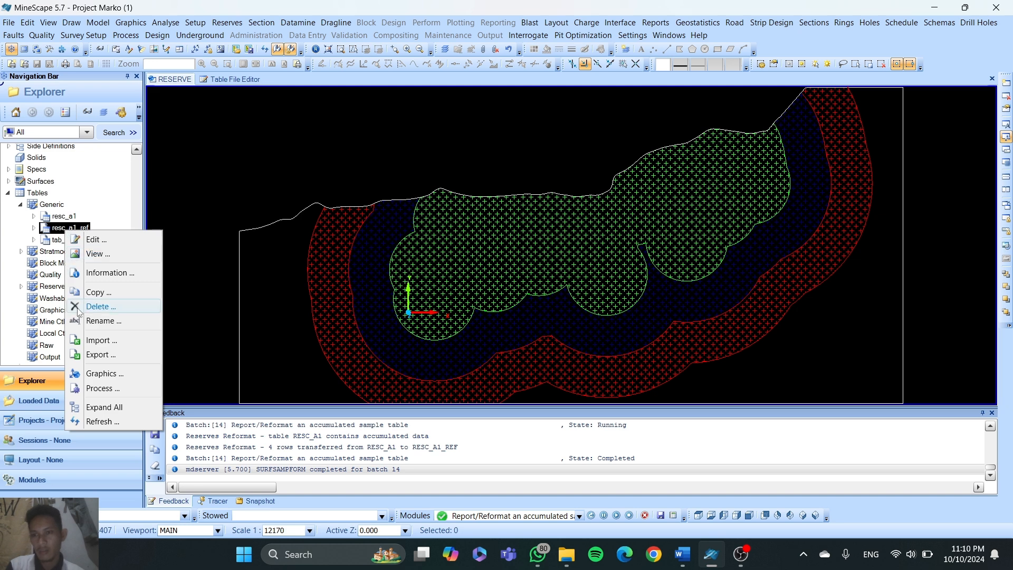
left_click(97, 354)
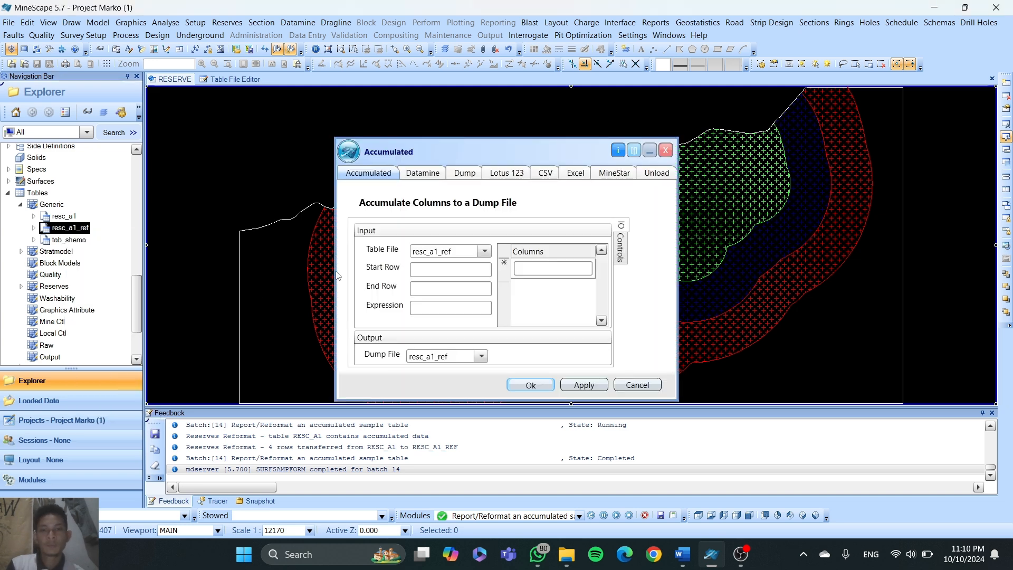
left_click(573, 173)
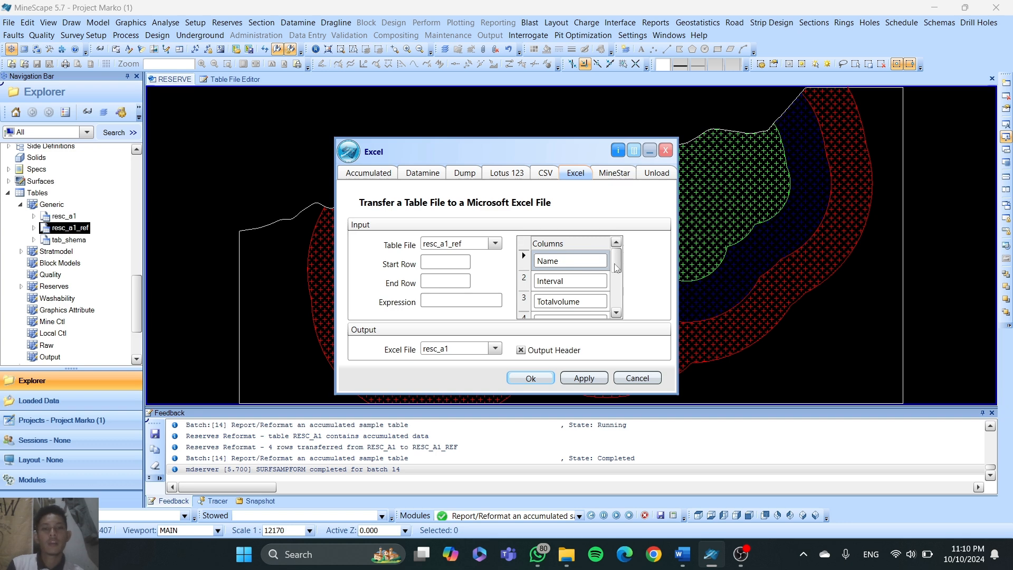
Step: Review the export columns from Name to Totburdvolume and export resc_a1_ref with its header to the Excel file resc_a1
left_click_drag(616, 266, 621, 238)
left_click(616, 313)
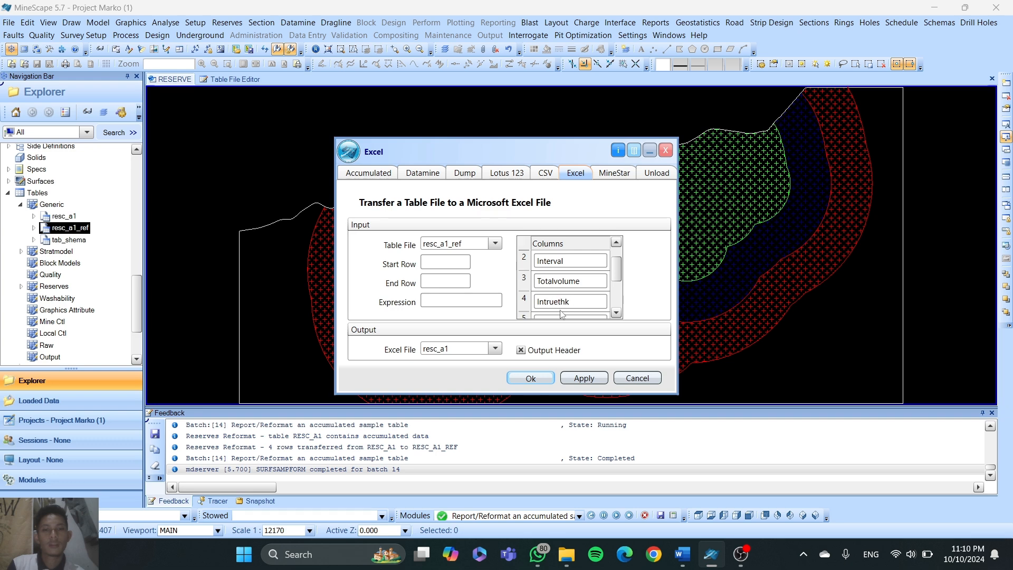
left_click(616, 312)
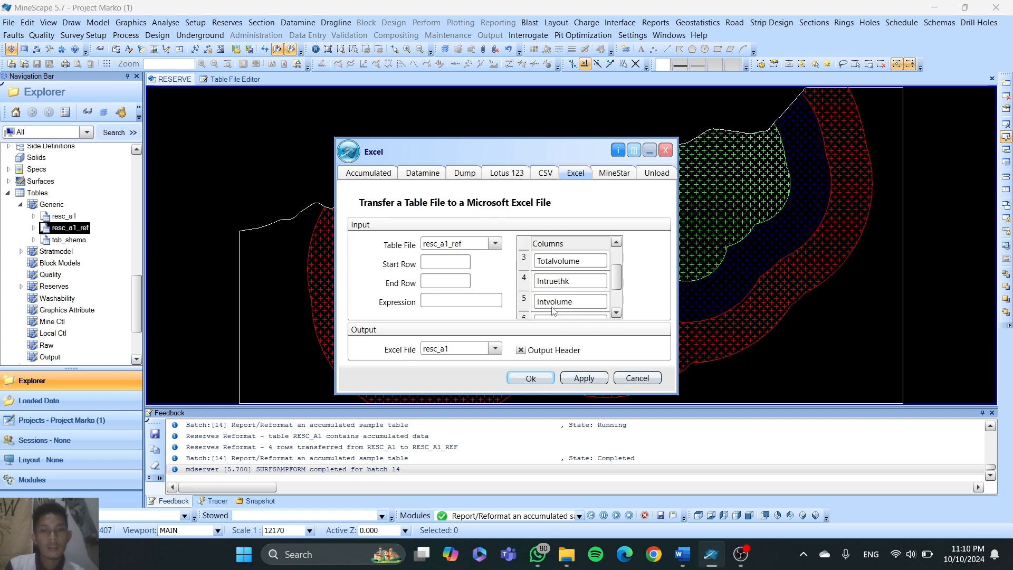
left_click(616, 313)
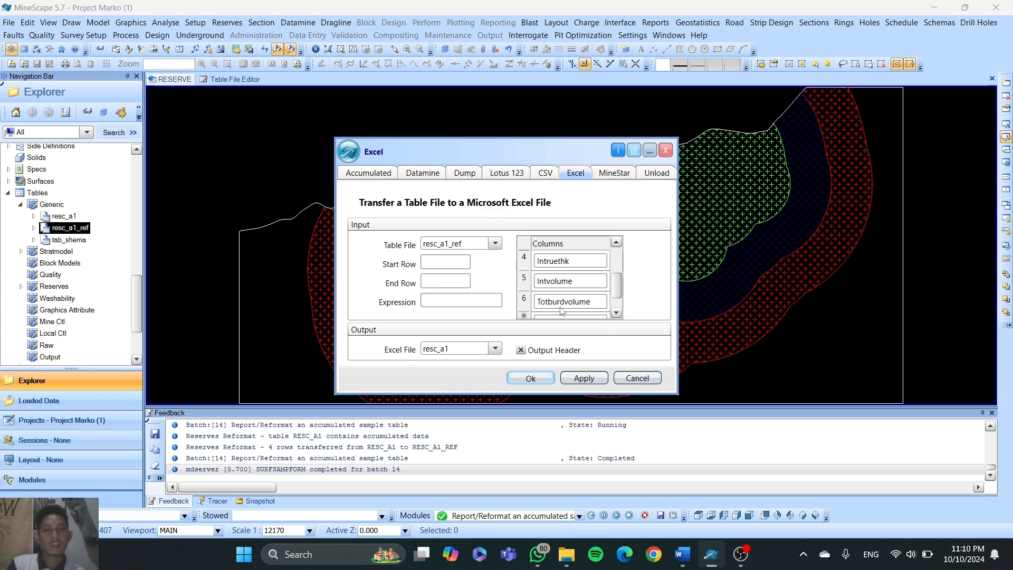
left_click(616, 314)
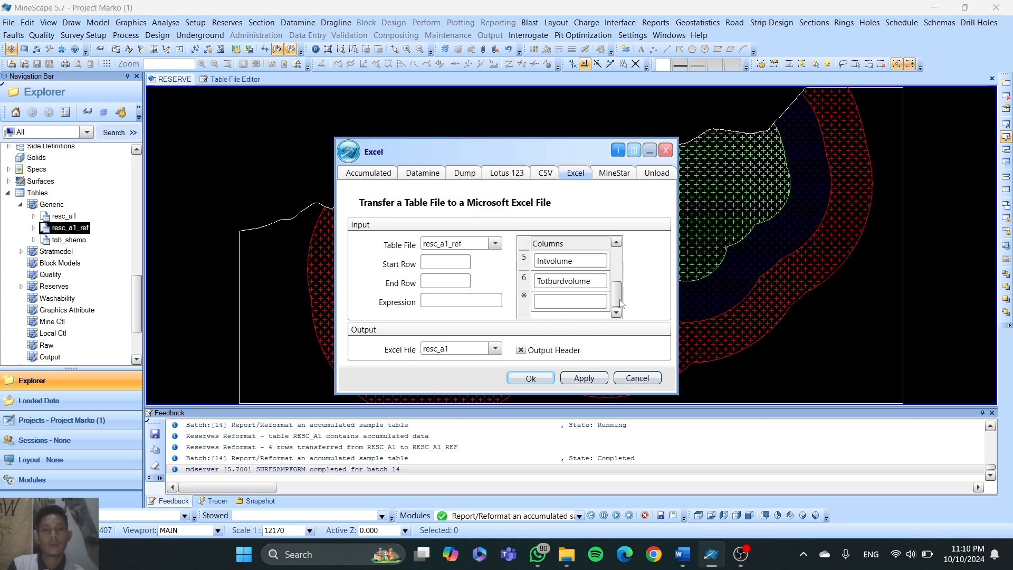
left_click(495, 348)
left_click(448, 348)
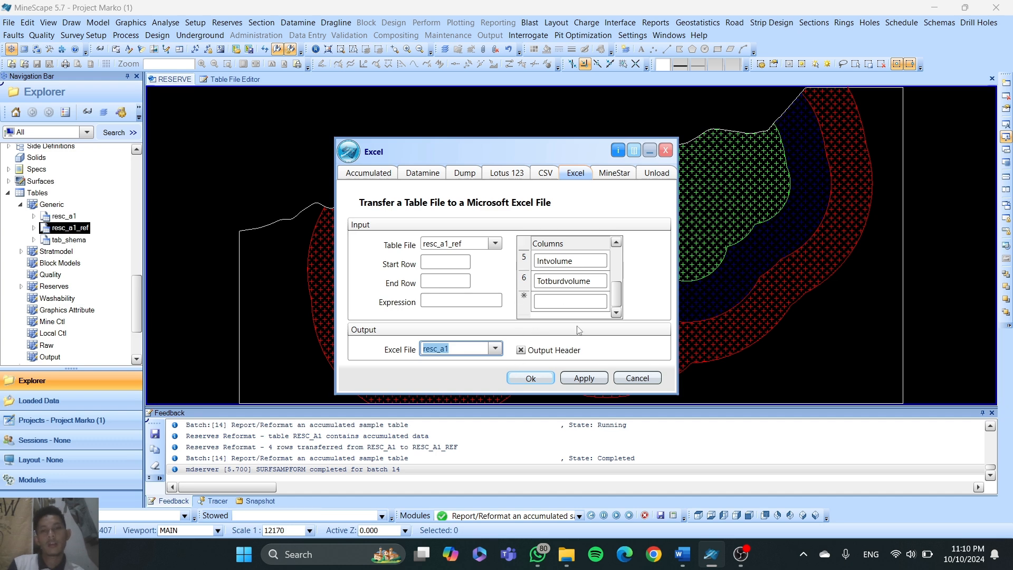
left_click(576, 387)
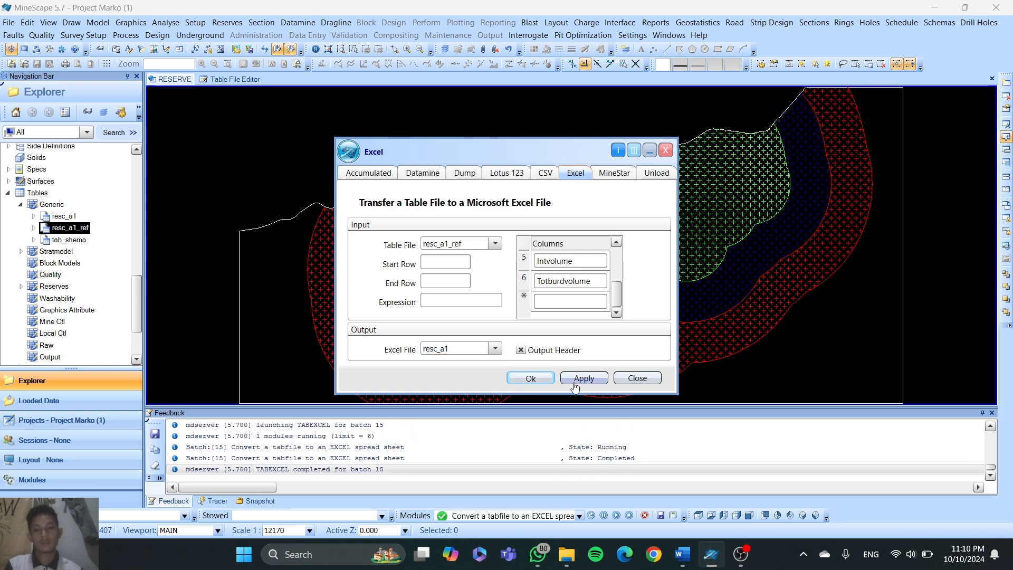
left_click(533, 377)
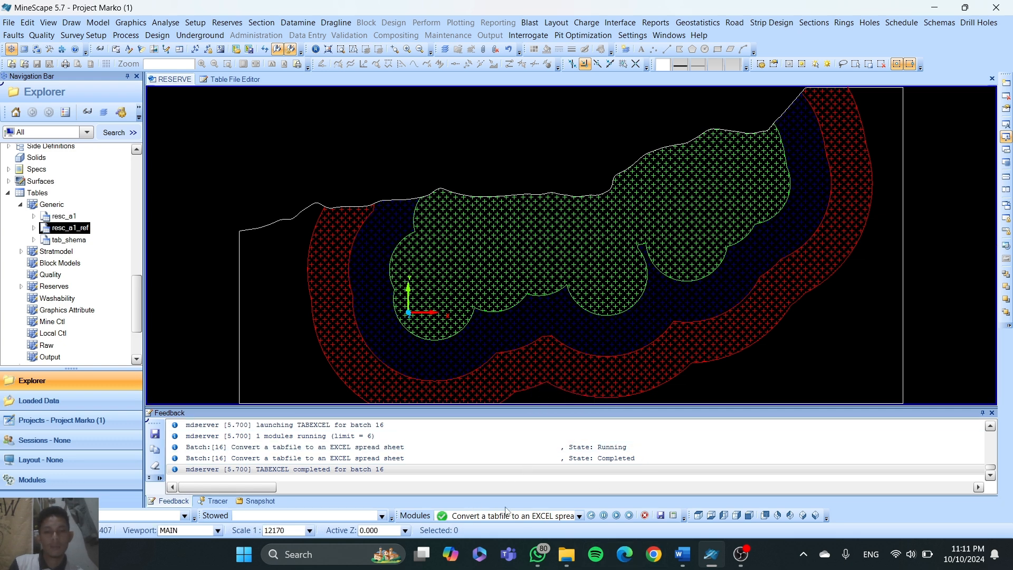
Step: Open resc_a1.xls in Excel from the project's excel folder, accepting the file format mismatch
mouse_move(573, 558)
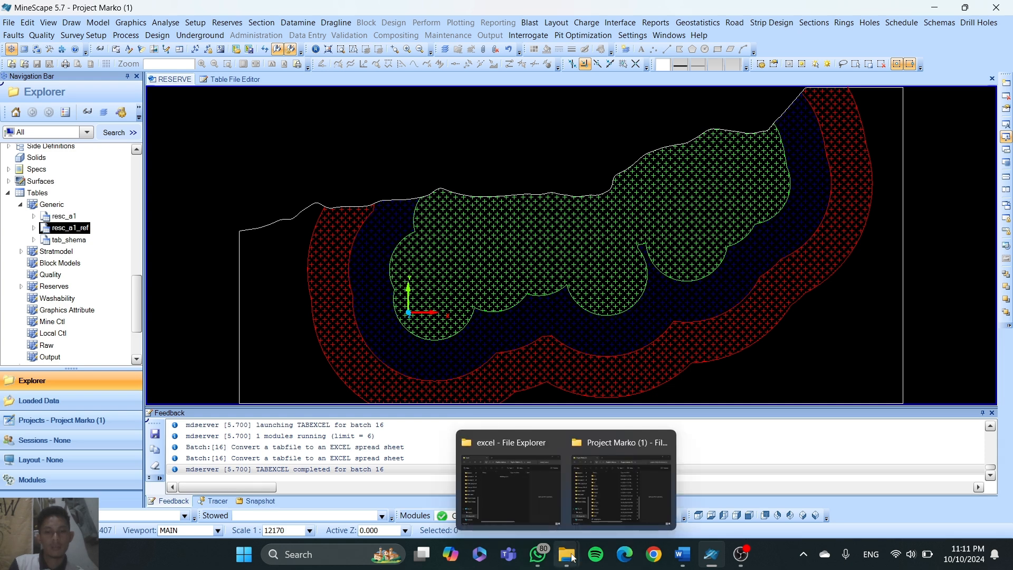
mouse_move(537, 501)
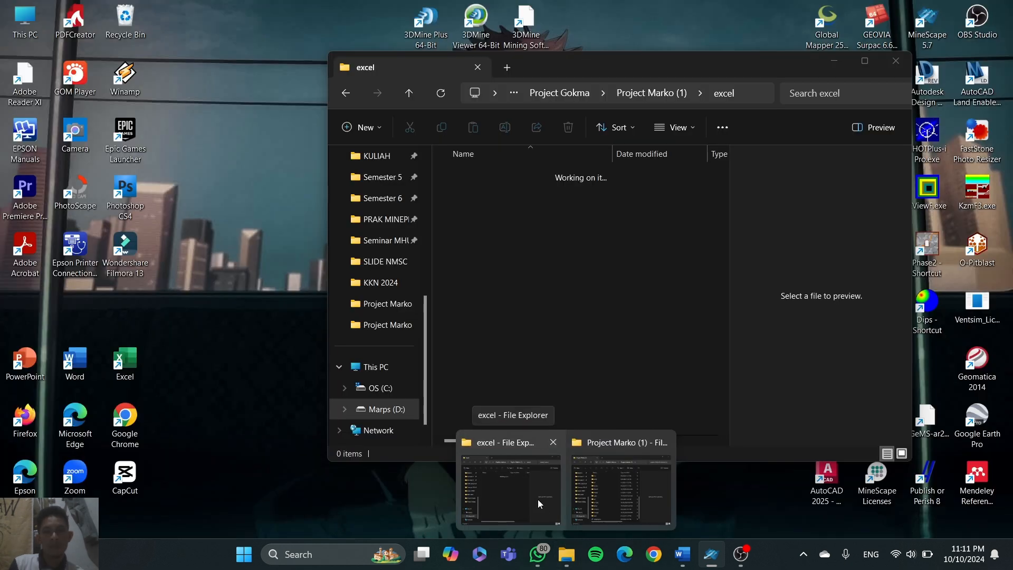
left_click(594, 492)
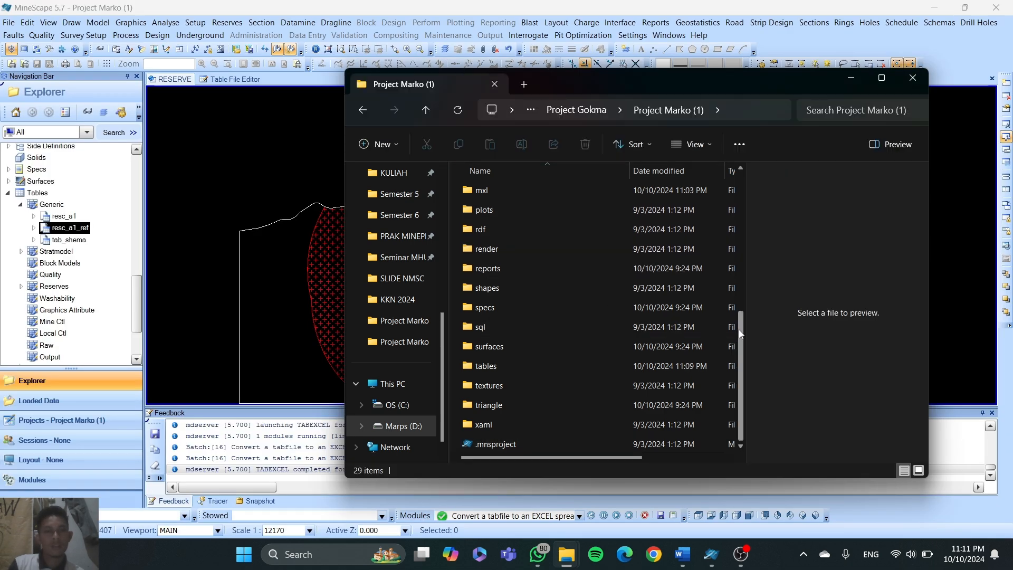
left_click_drag(739, 329, 755, 188)
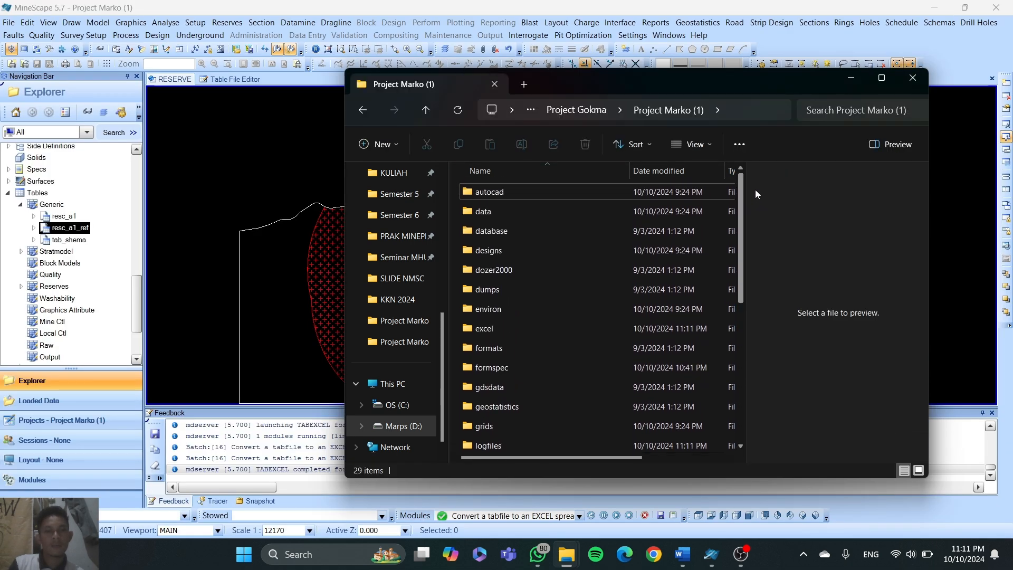
scroll(554, 270, "down", 1)
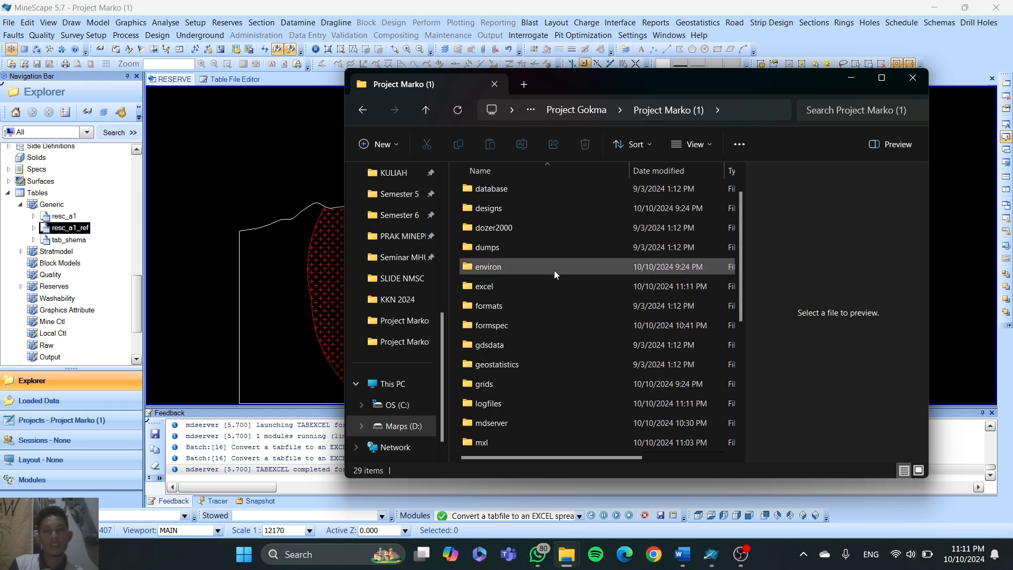
double_click(534, 286)
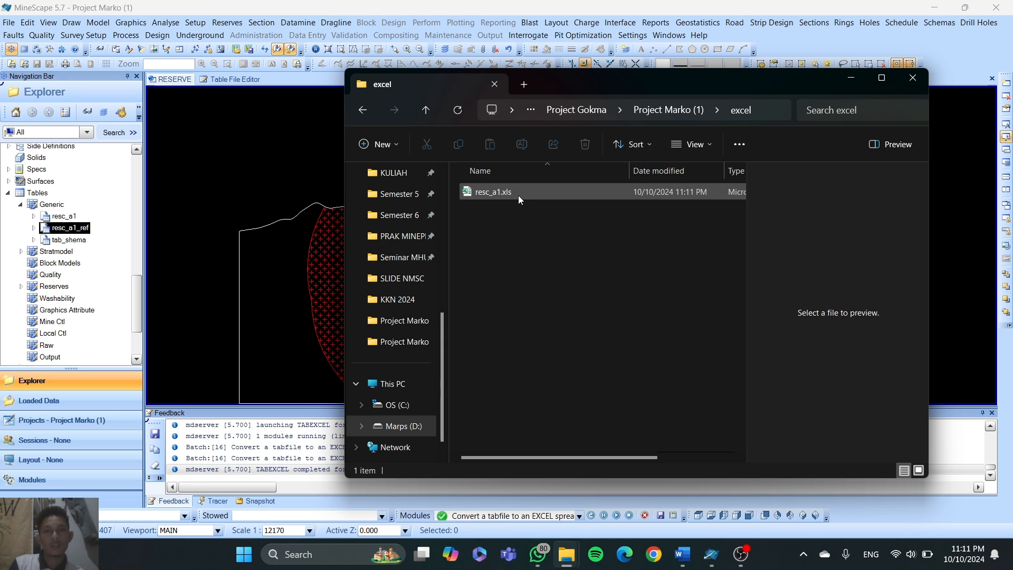
double_click(518, 193)
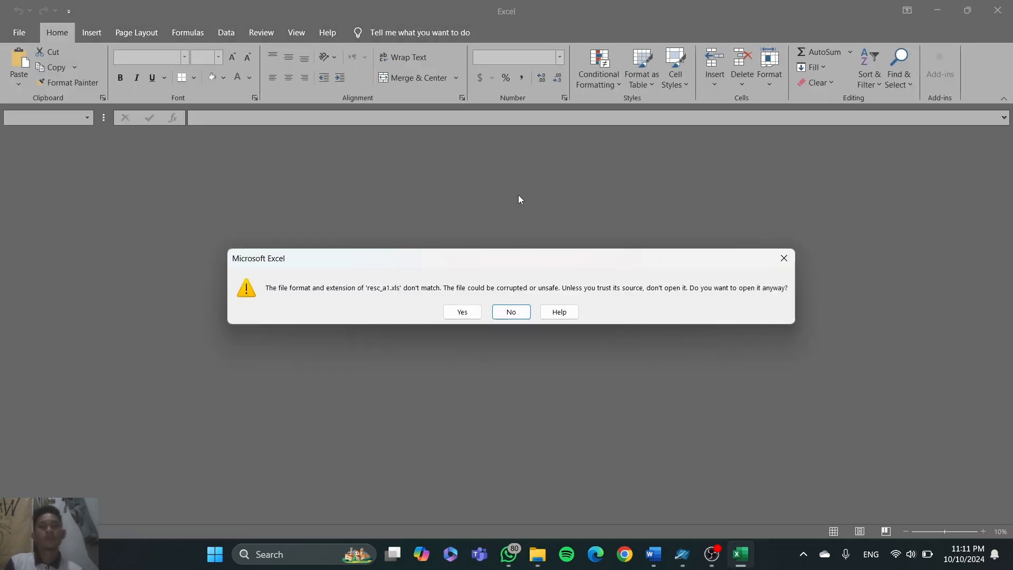
left_click(465, 310)
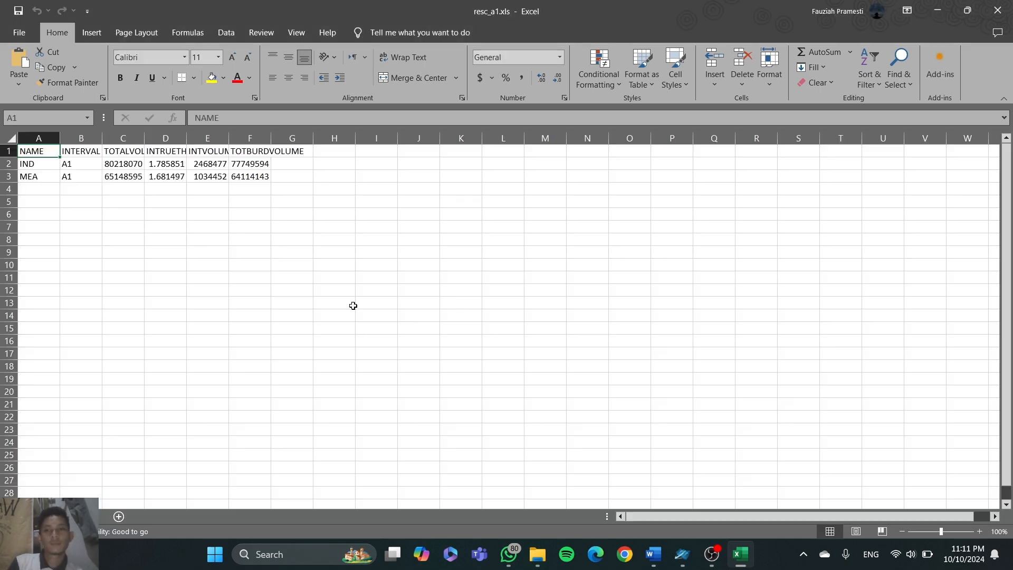
left_click_drag(715, 517, 681, 515)
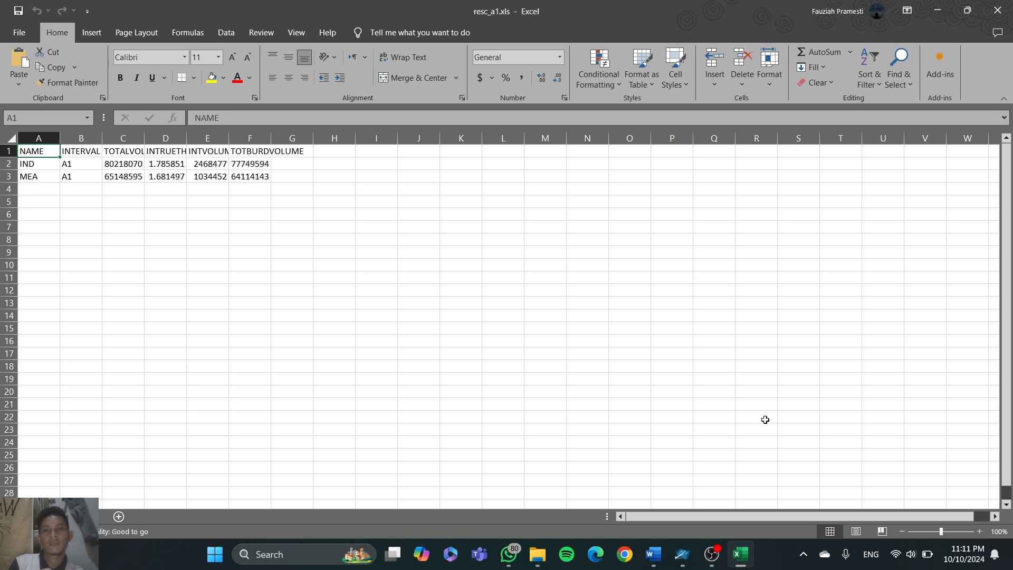
left_click(1005, 400)
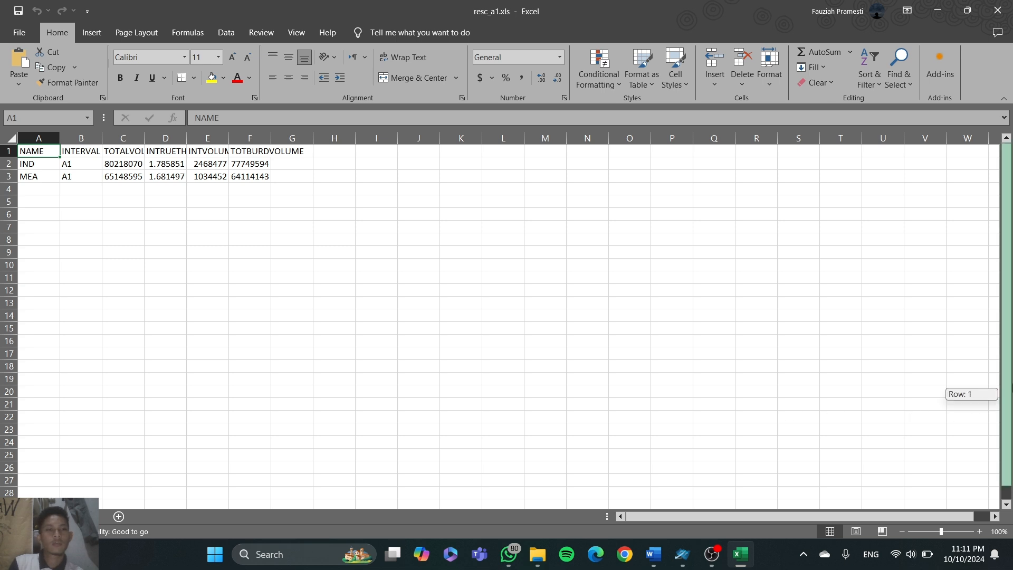
left_click(256, 179)
left_click(252, 164)
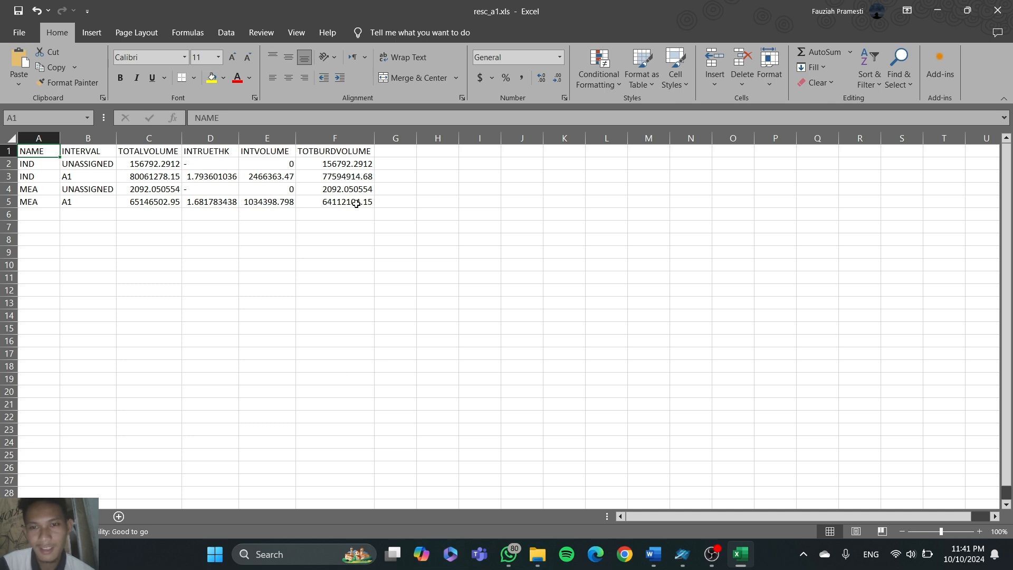
Step: Add a column headed "faktor rec" in G1 and fill G2:G5 with the value 1
left_click(398, 152)
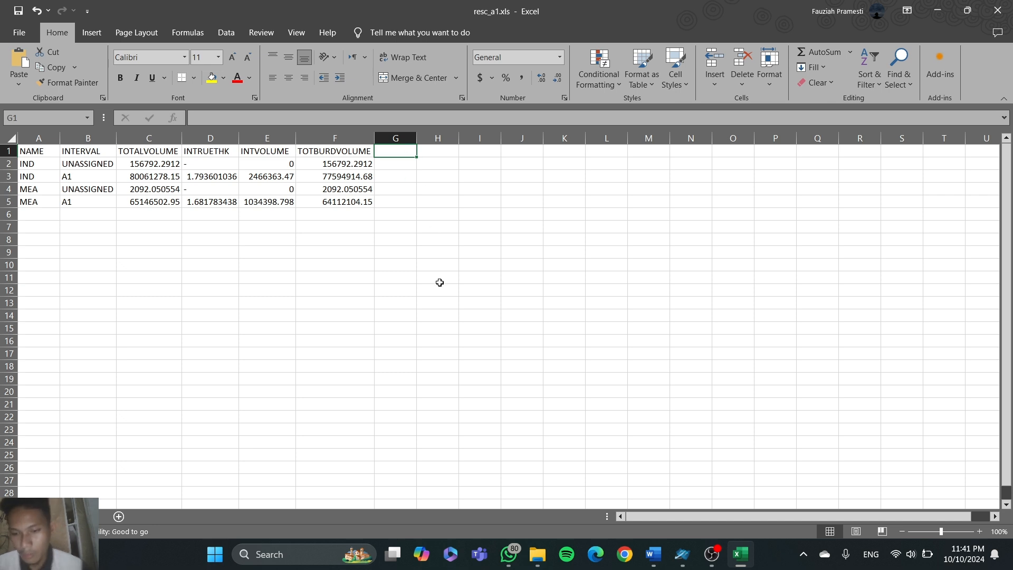
type("faktor")
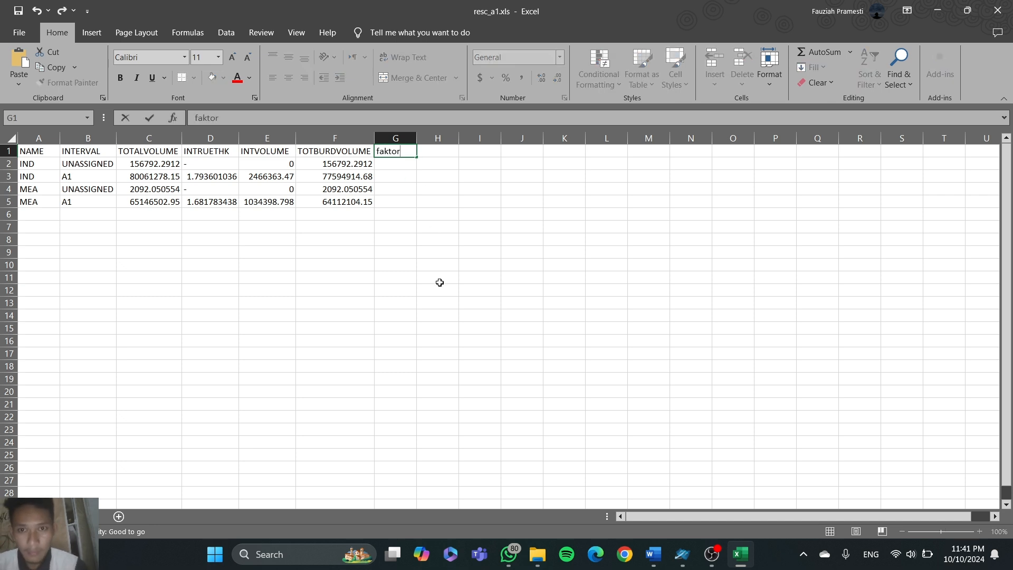
type(" rec")
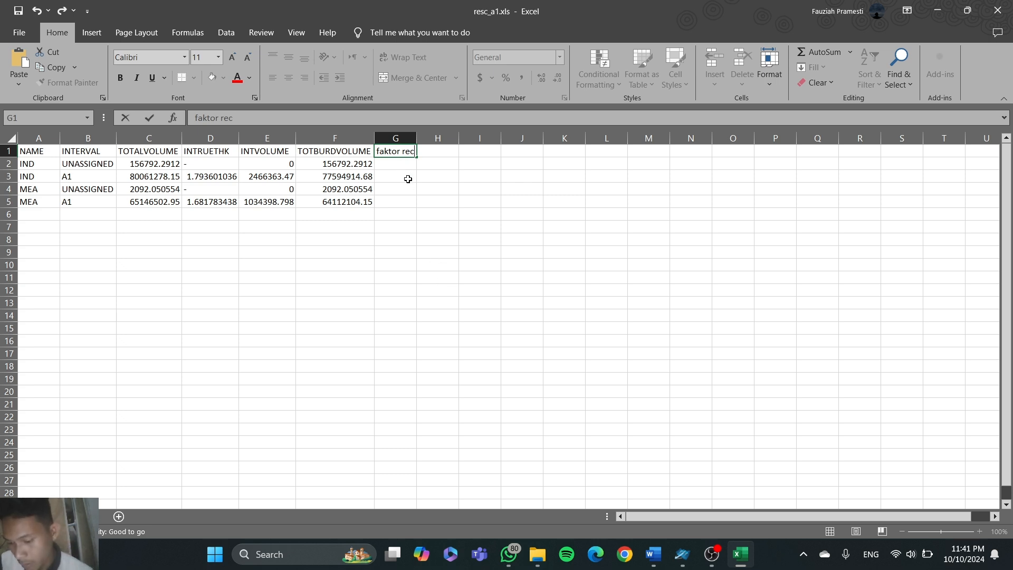
left_click(396, 161)
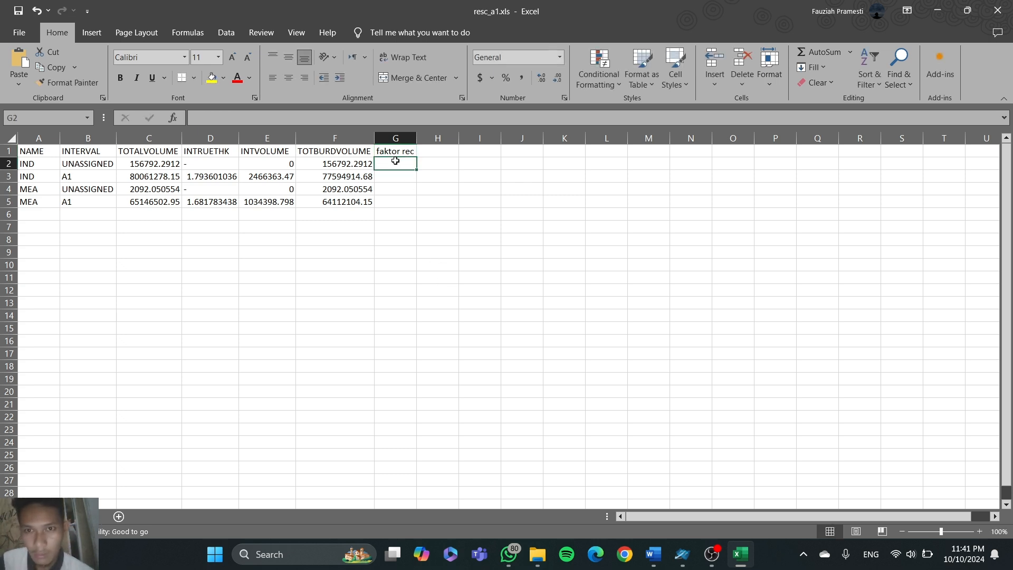
double_click(396, 161)
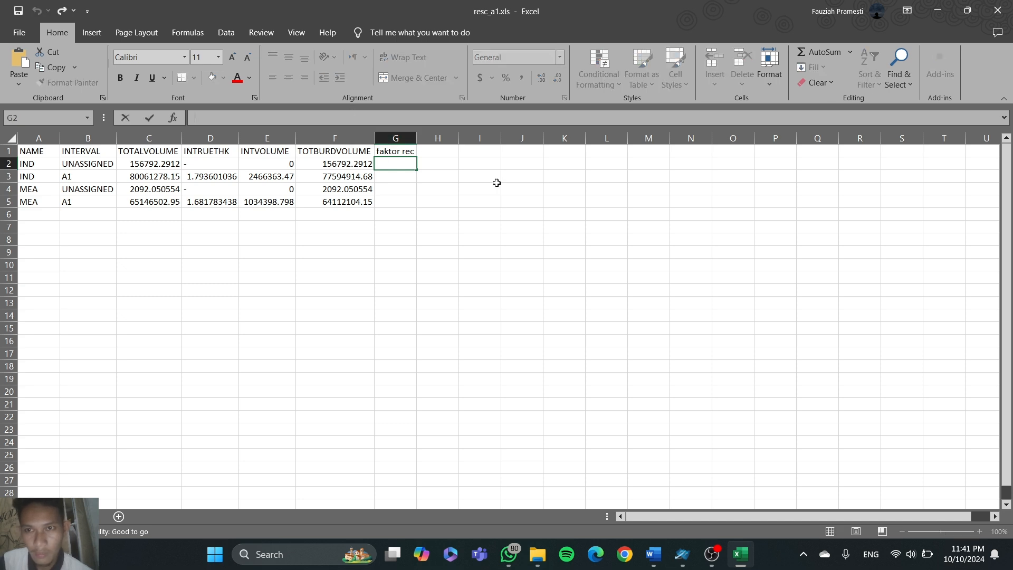
type("=")
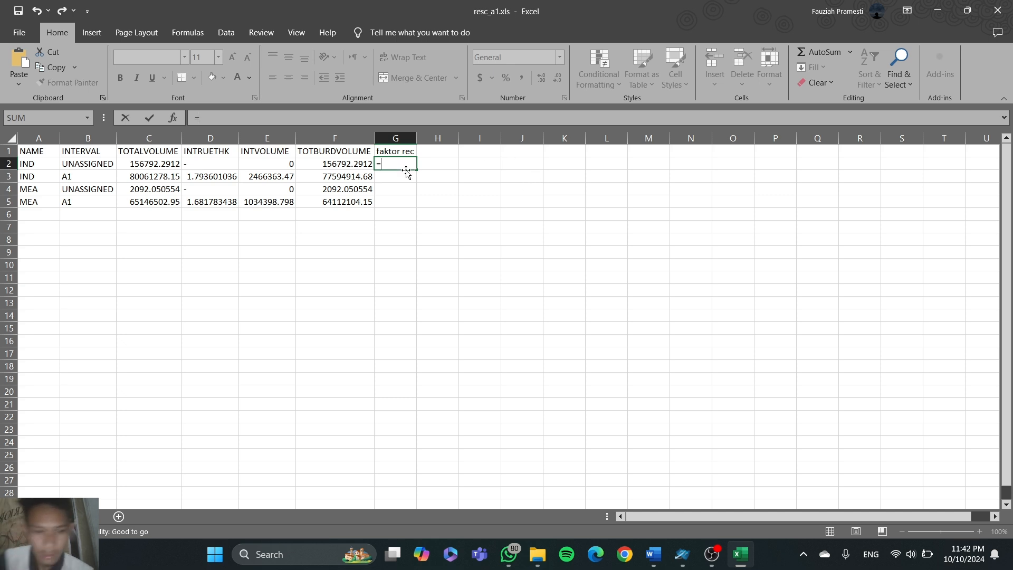
key("BackSpace")
type("1")
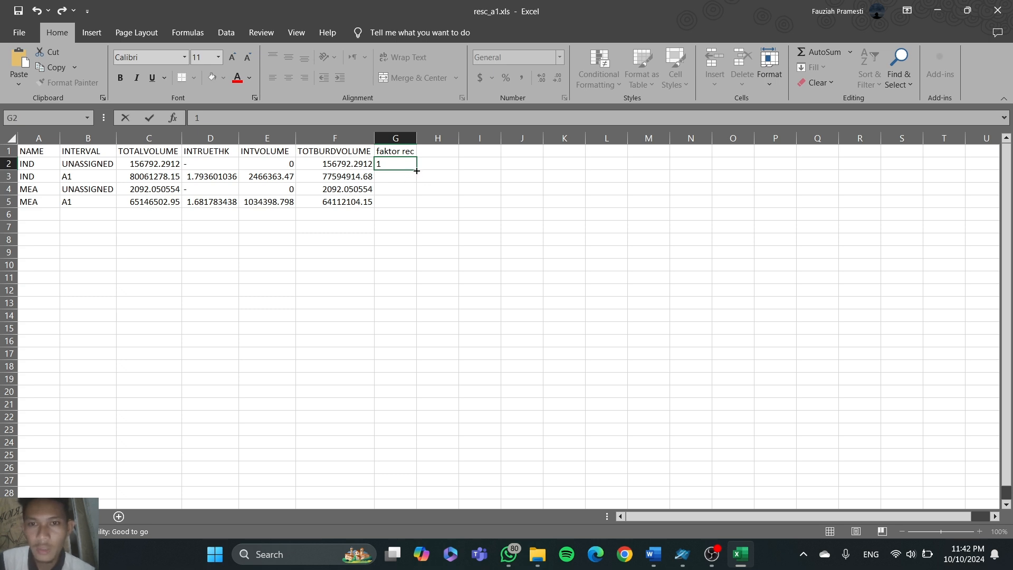
left_click_drag(416, 170, 424, 208)
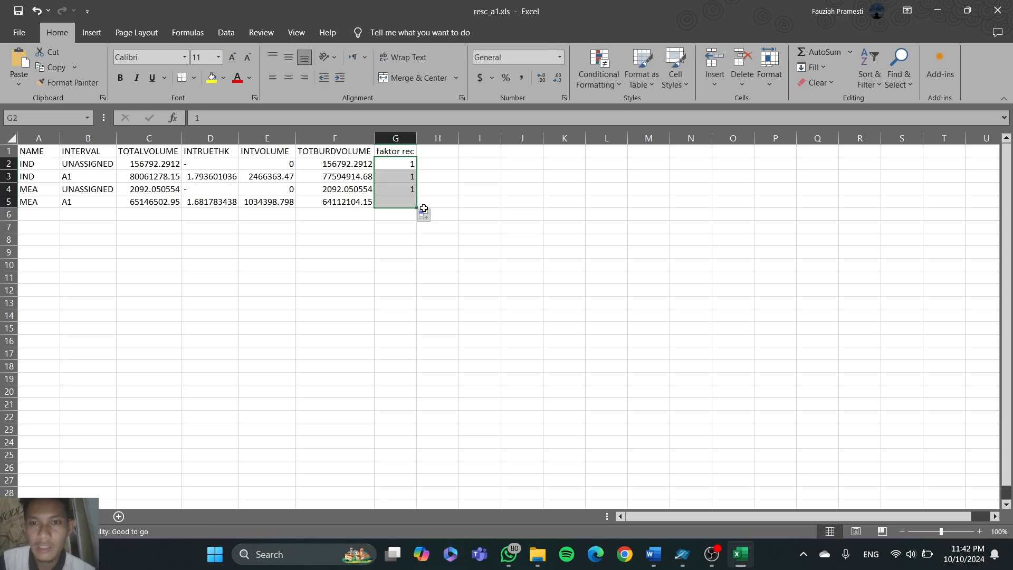
Step: Enter the heading "coal recover" in H1 and autofit column H to its text
left_click(428, 153)
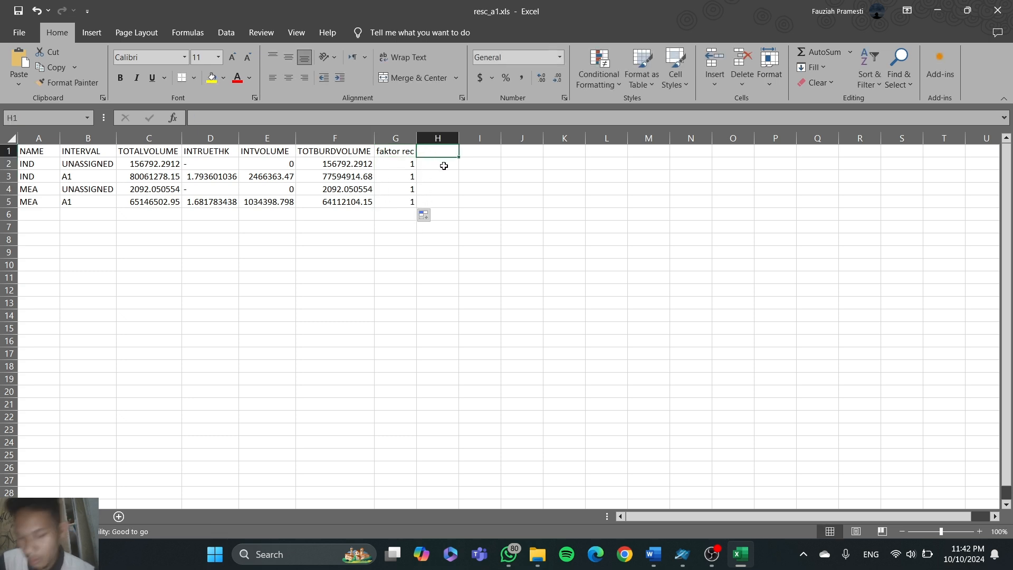
type("coal")
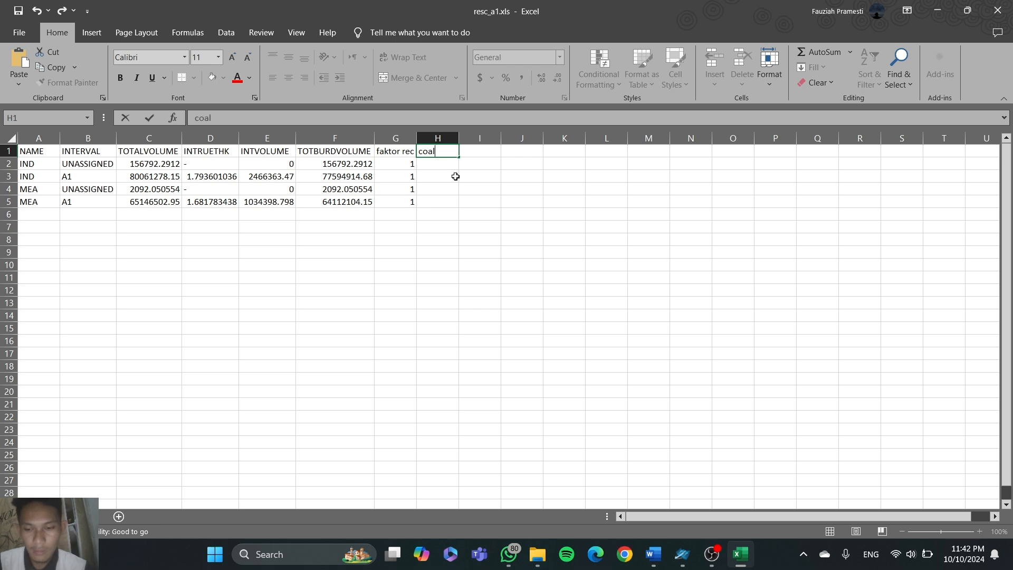
type(" recobe")
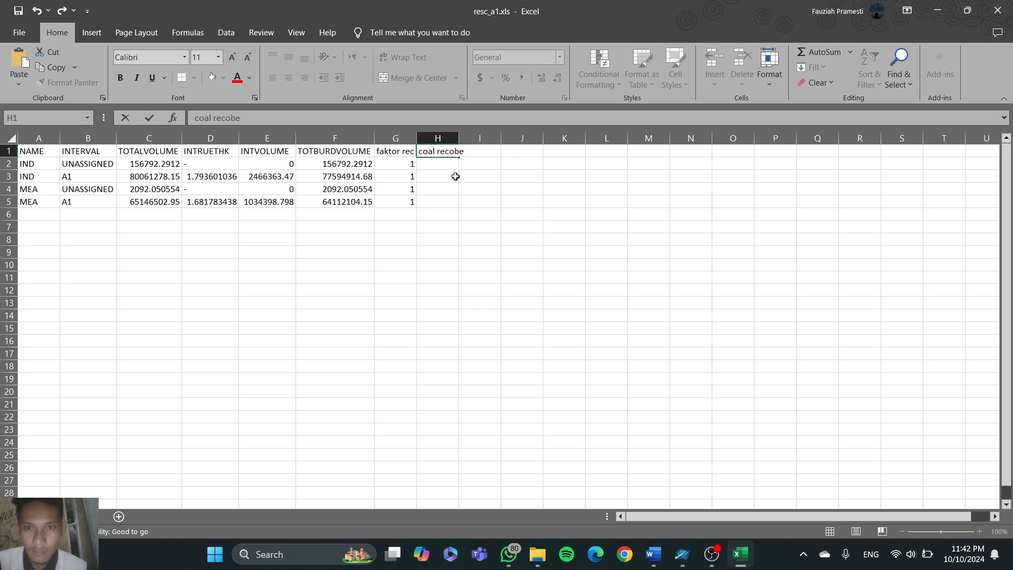
key("BackSpace")
key("BackSpace")
type("ver")
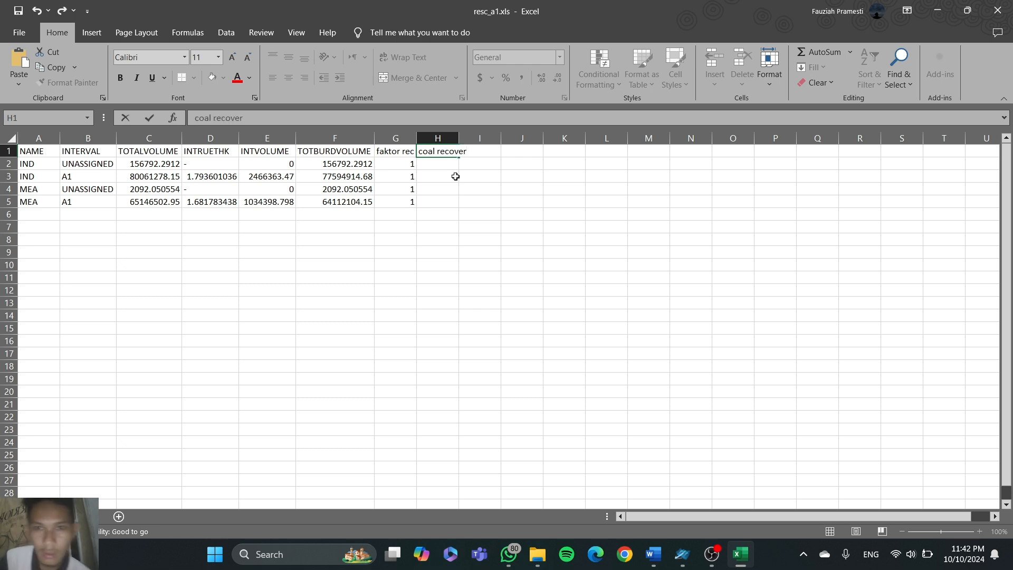
left_click(458, 141)
double_click(458, 142)
Step: Calculate coal recover in H2 with =E2*G2 and fill the formula down to H5
left_click(452, 164)
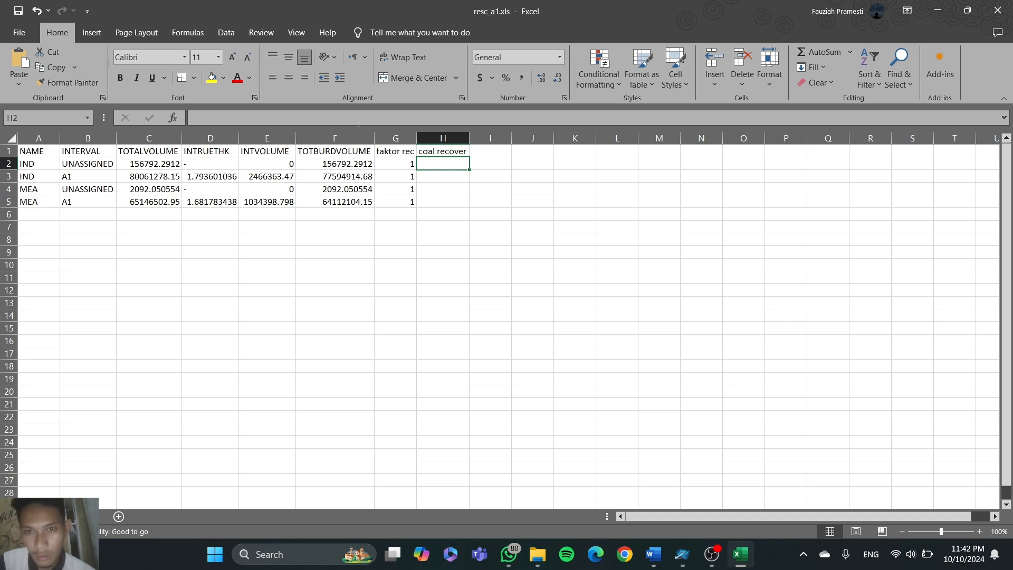
left_click(264, 118)
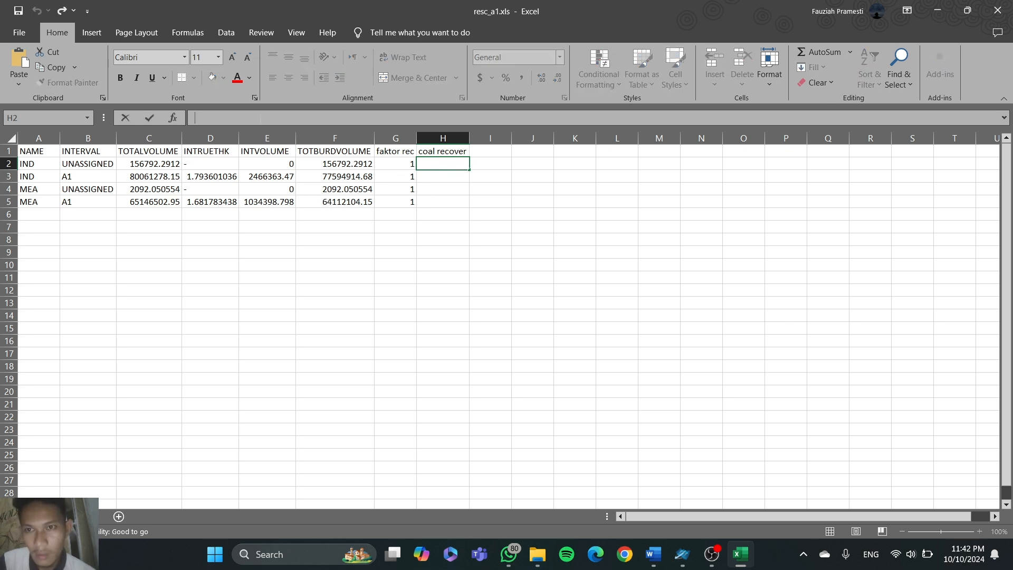
type("=")
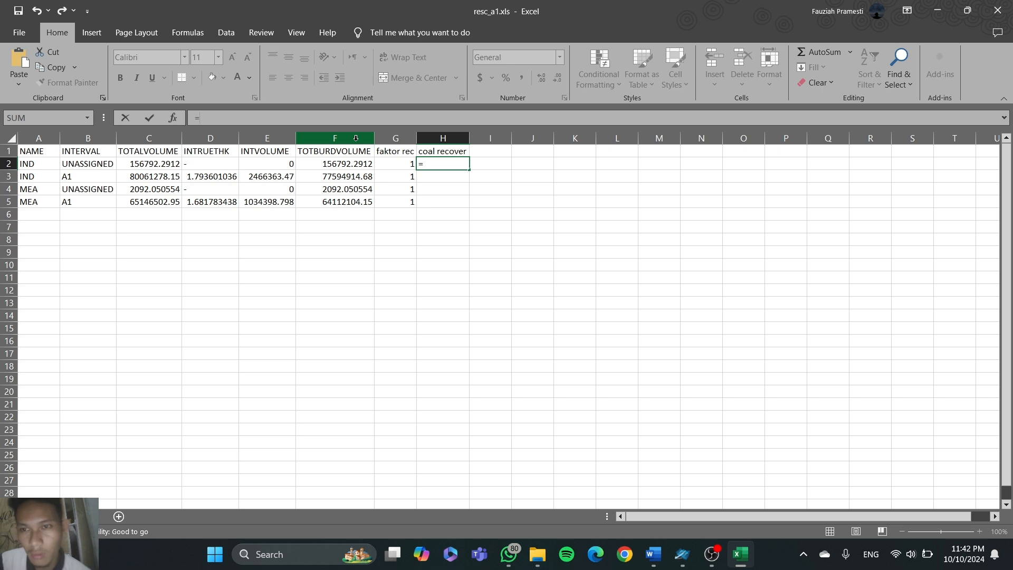
left_click(262, 164)
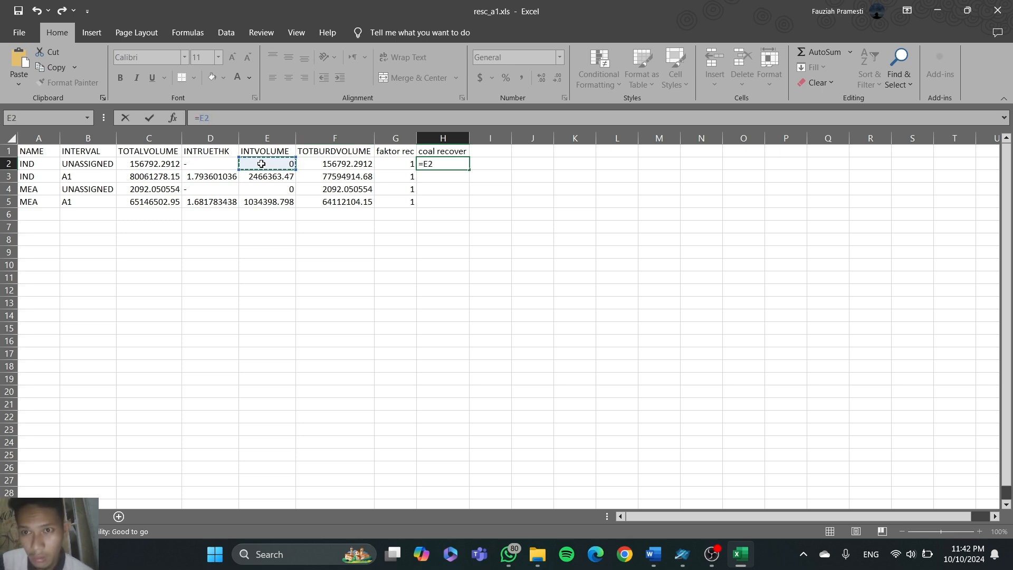
type("*")
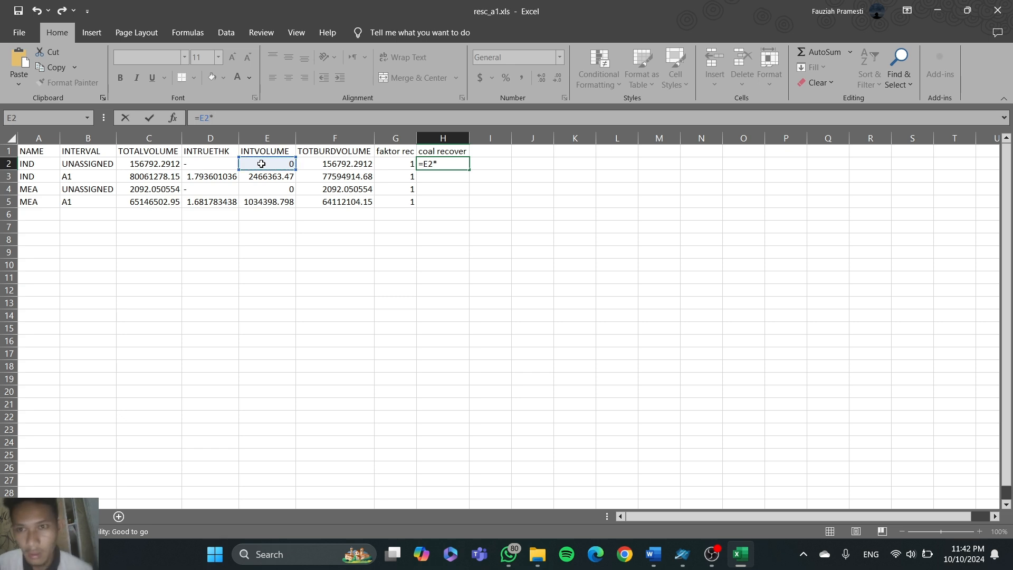
left_click(389, 167)
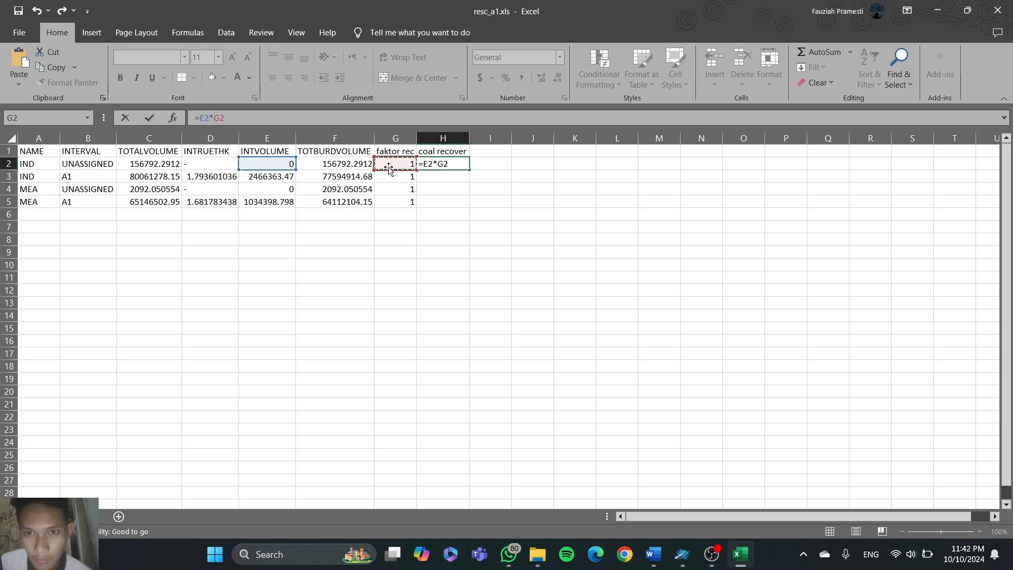
key("Return")
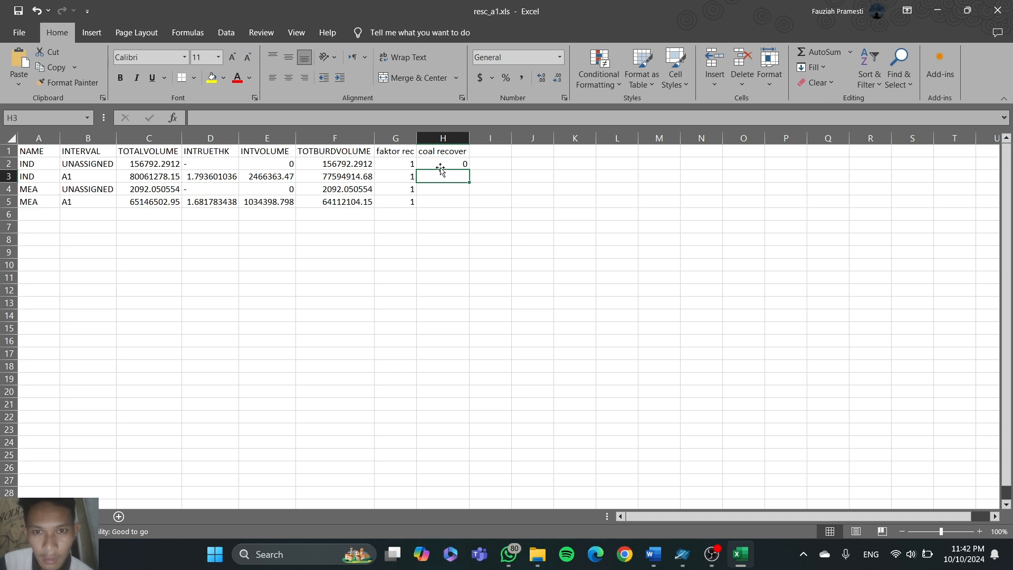
left_click(442, 162)
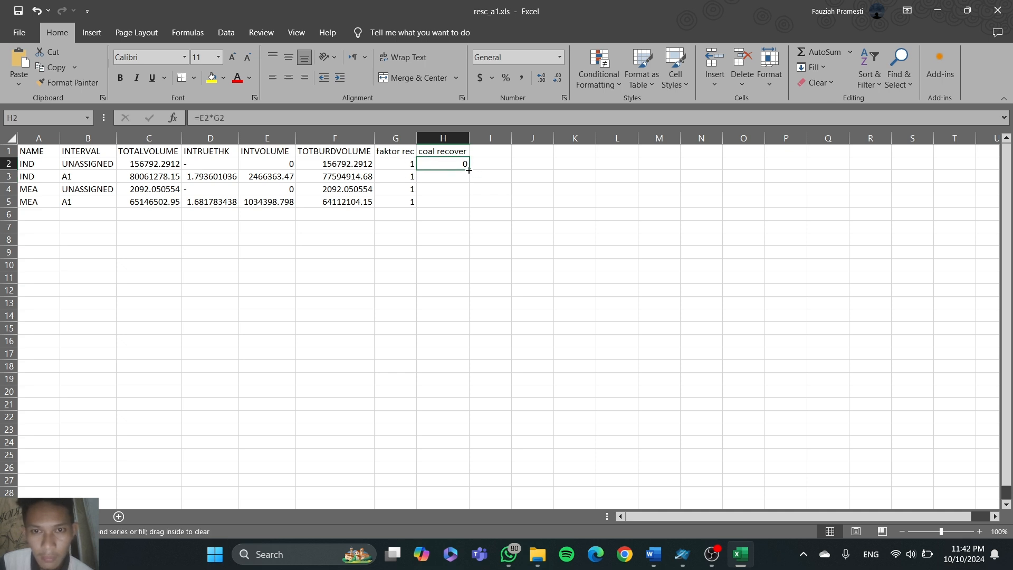
left_click_drag(469, 170, 467, 212)
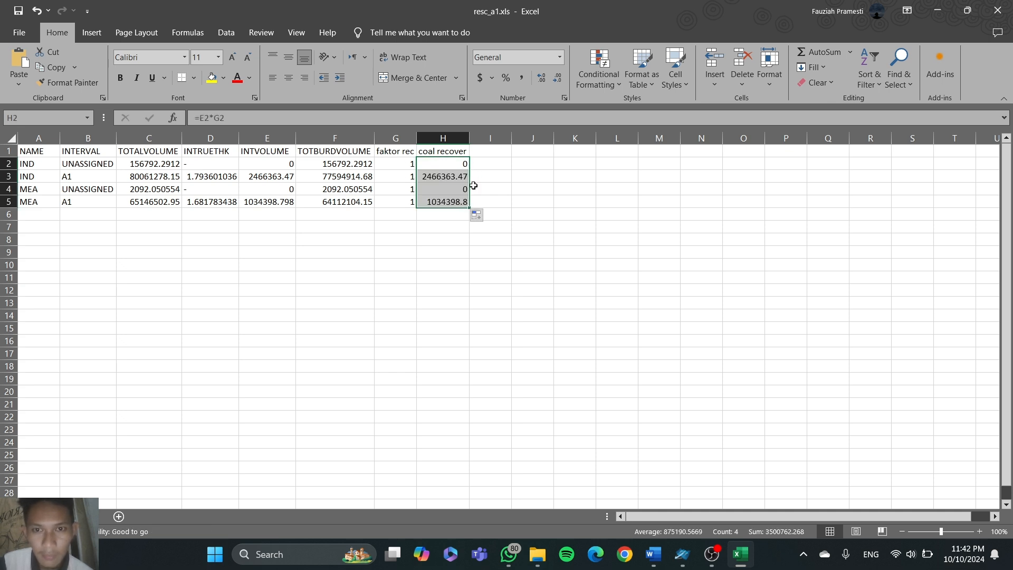
Step: Enter the heading "coal uncover" in I1 and autofit column I to its text
left_click(480, 152)
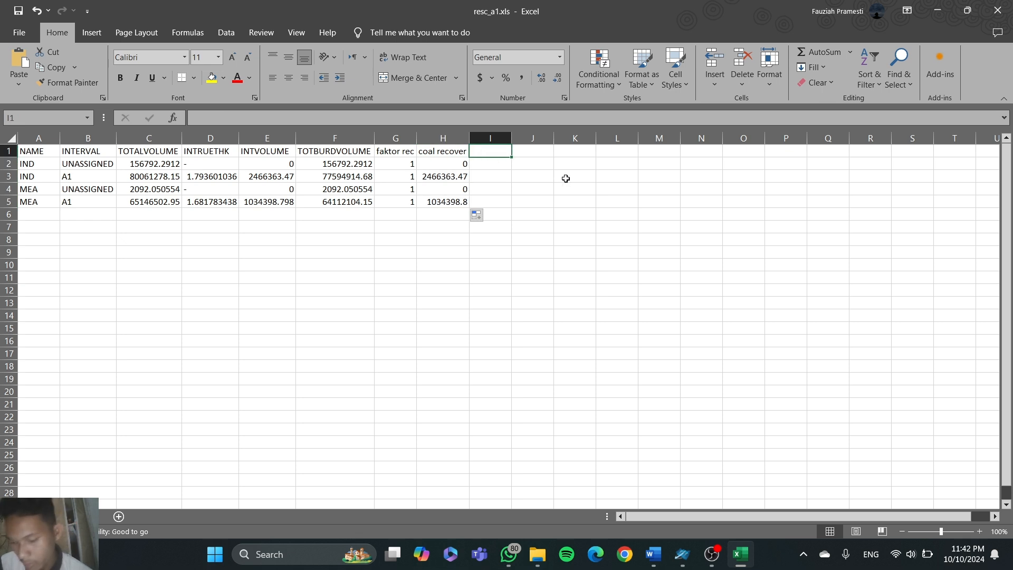
type("coal uncover")
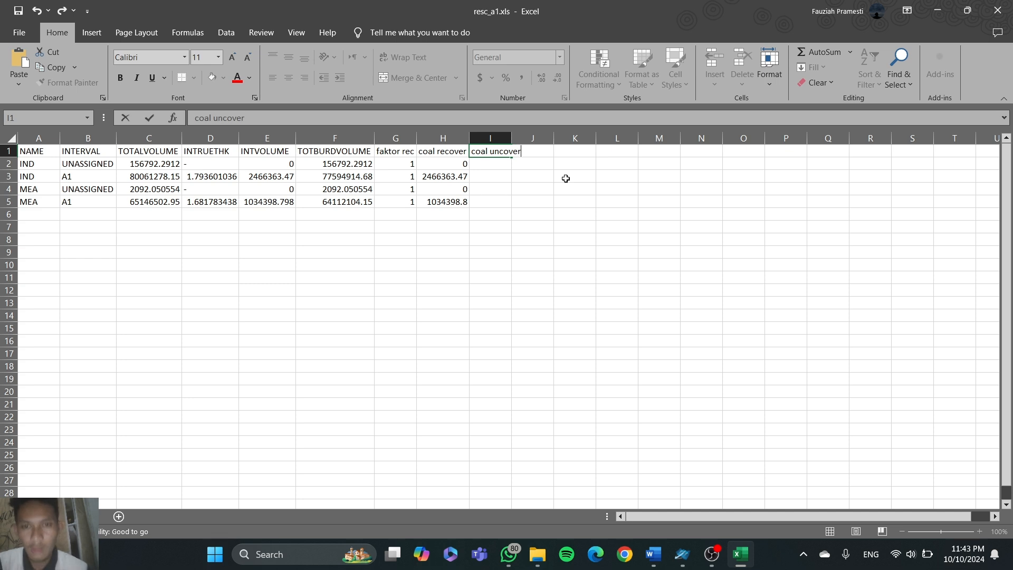
double_click(512, 141)
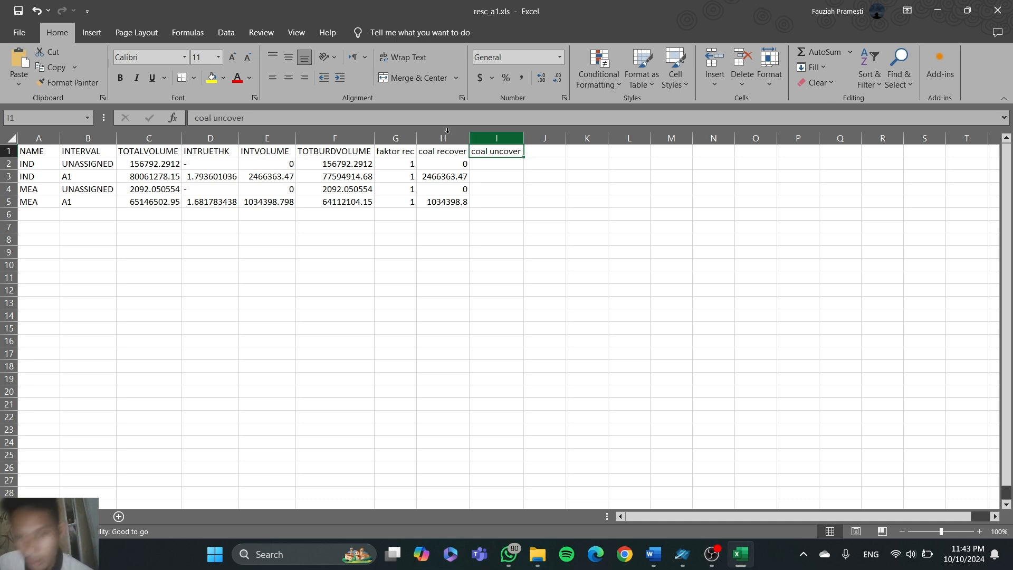
Step: Calculate coal uncover in I2 with =E2-H2 and fill the formula down to I5
left_click(489, 167)
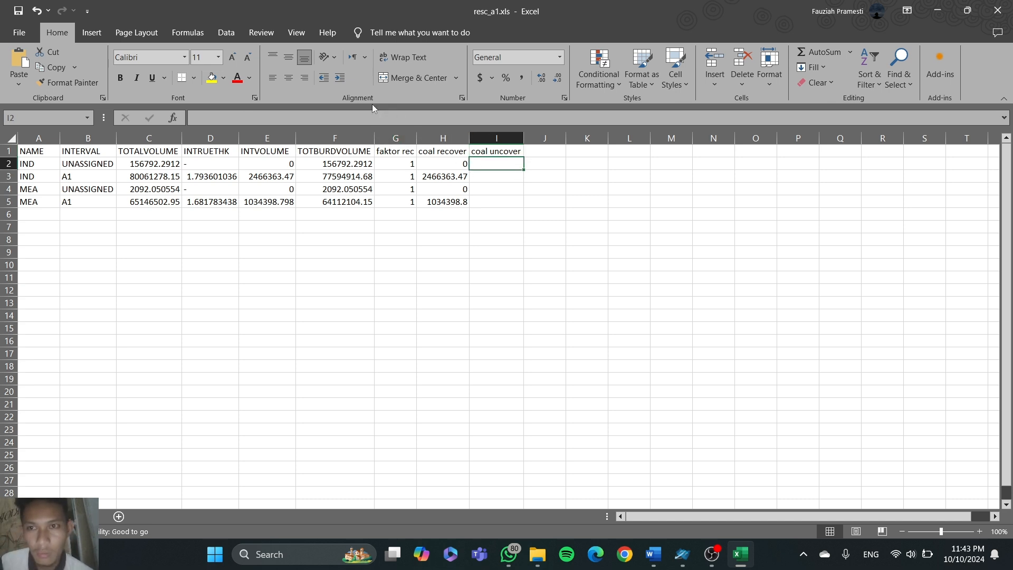
left_click(373, 118)
type("=")
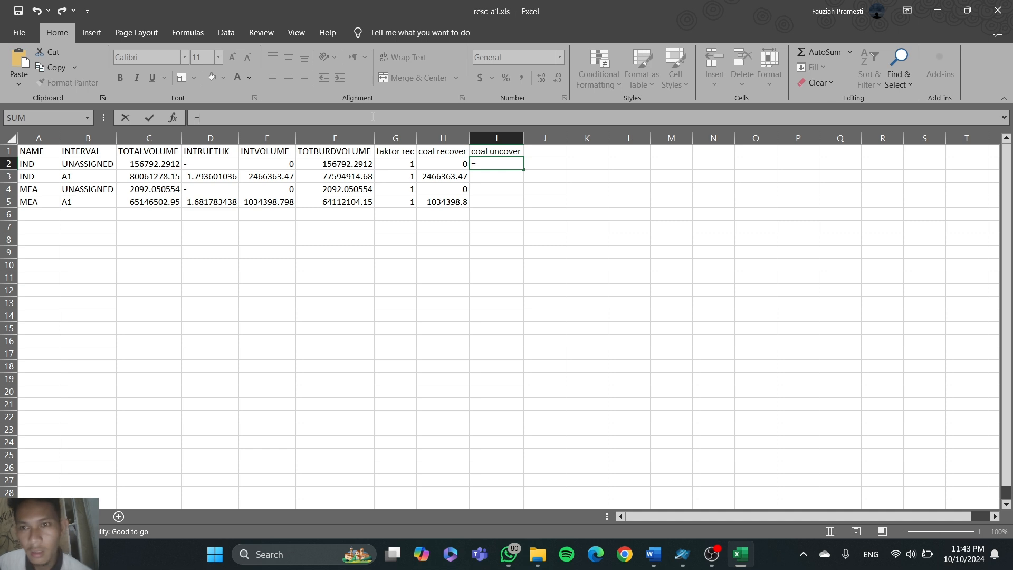
left_click(277, 168)
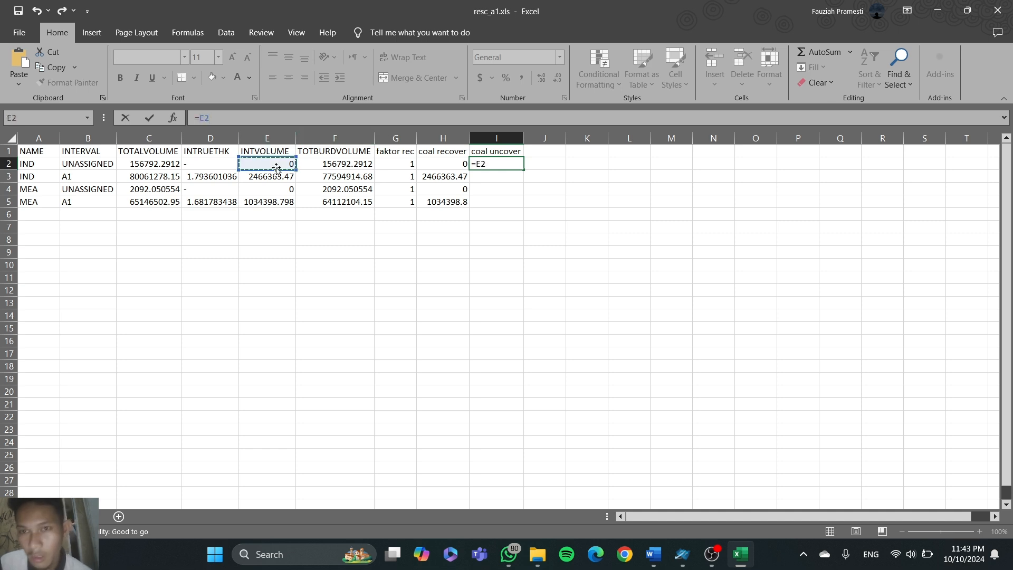
type("-")
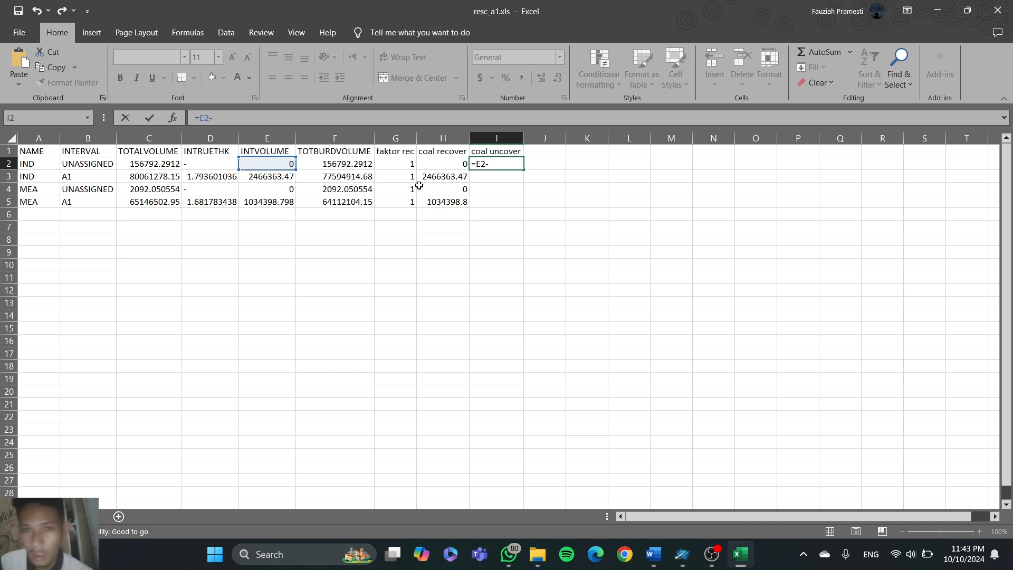
left_click(437, 164)
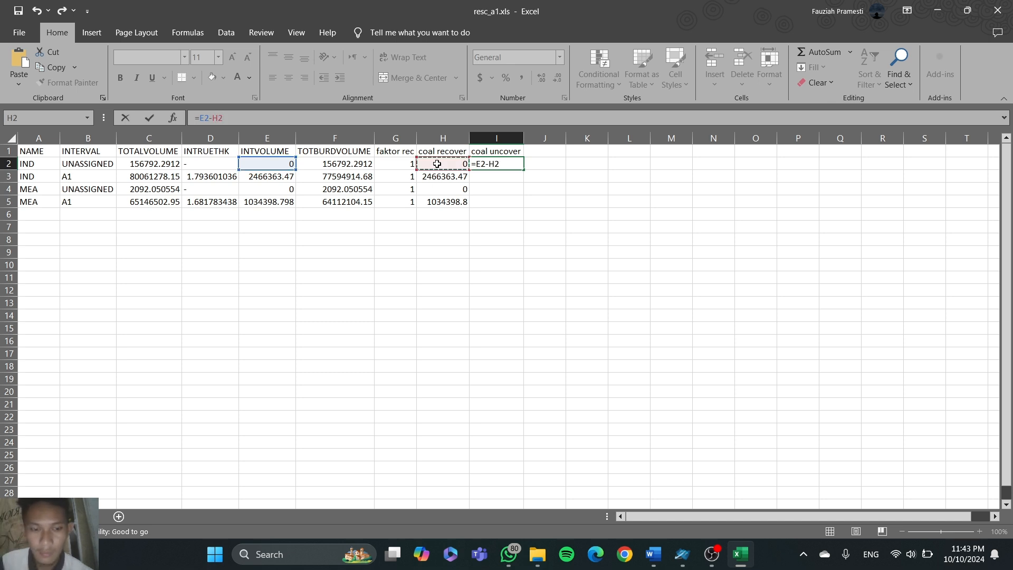
key("Return")
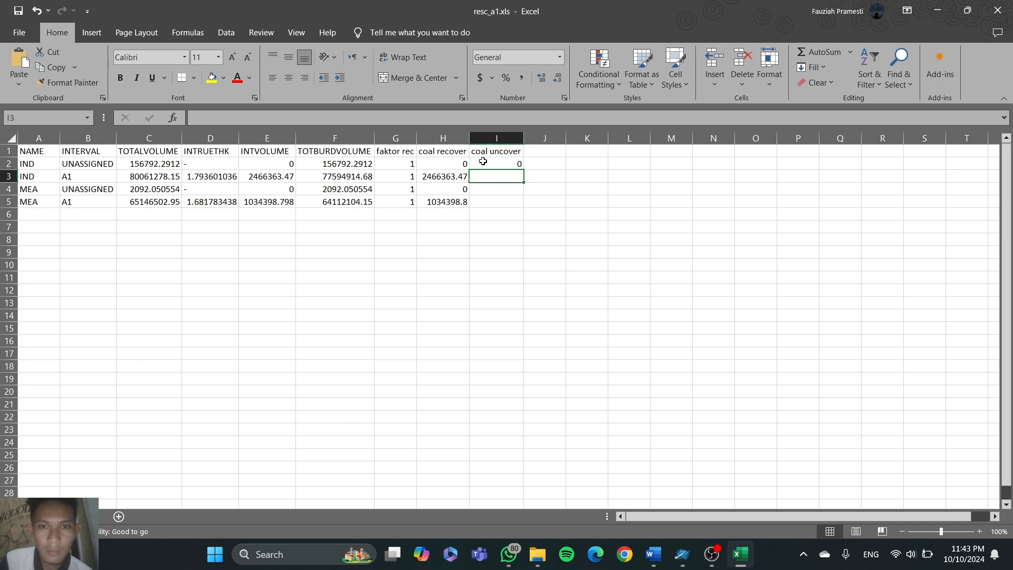
left_click(486, 164)
left_click_drag(524, 171, 523, 207)
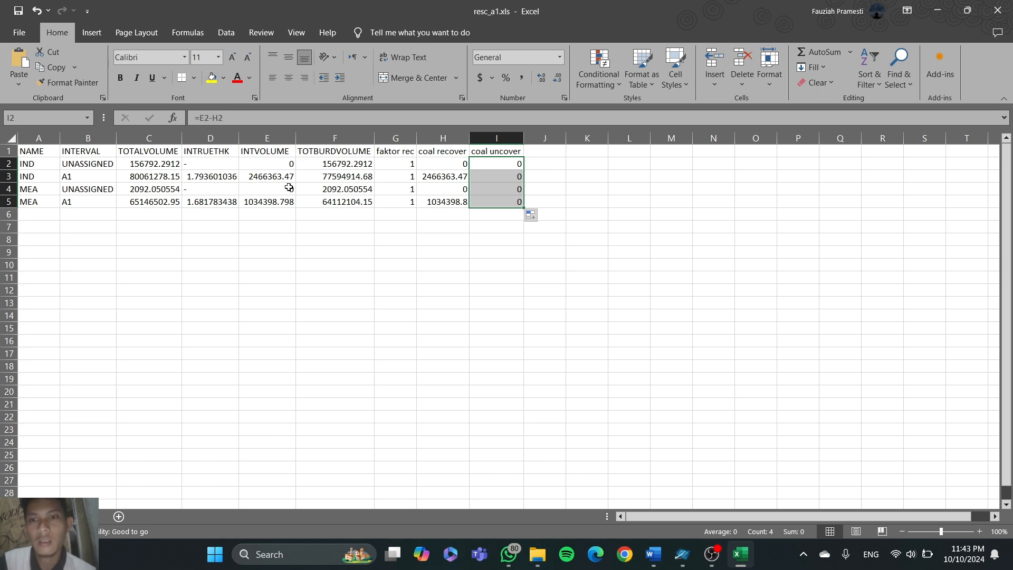
Step: Enter the heading "area" in J1
left_click(552, 153)
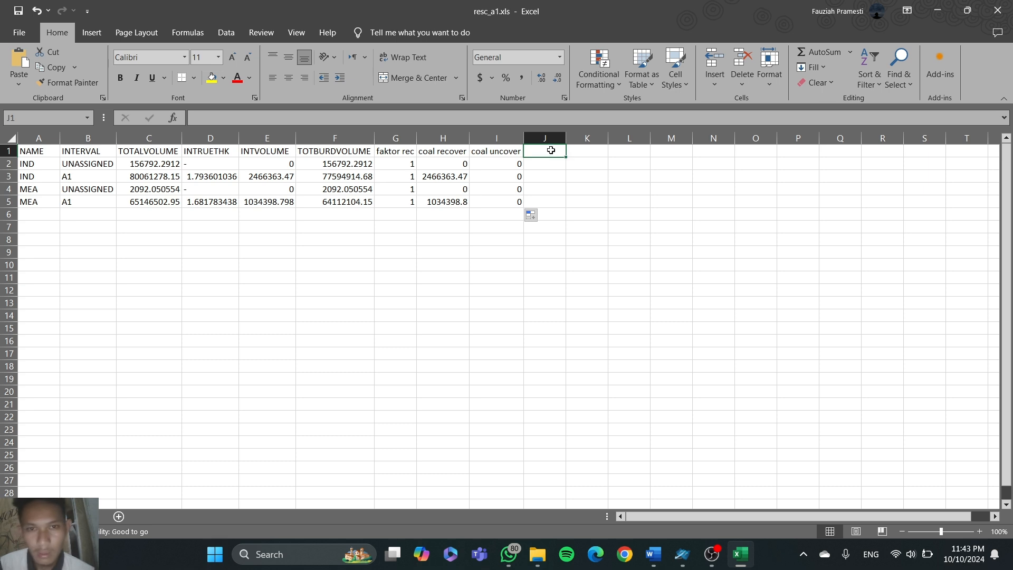
type("area")
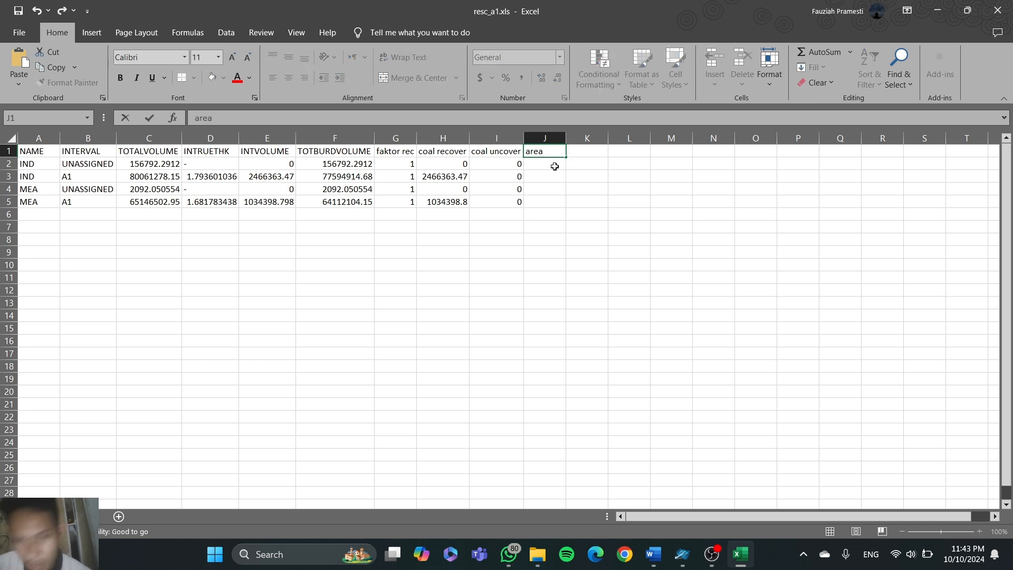
key("Return")
Step: Try to calculate the area in J2 with the formula =E2:D2
type("=")
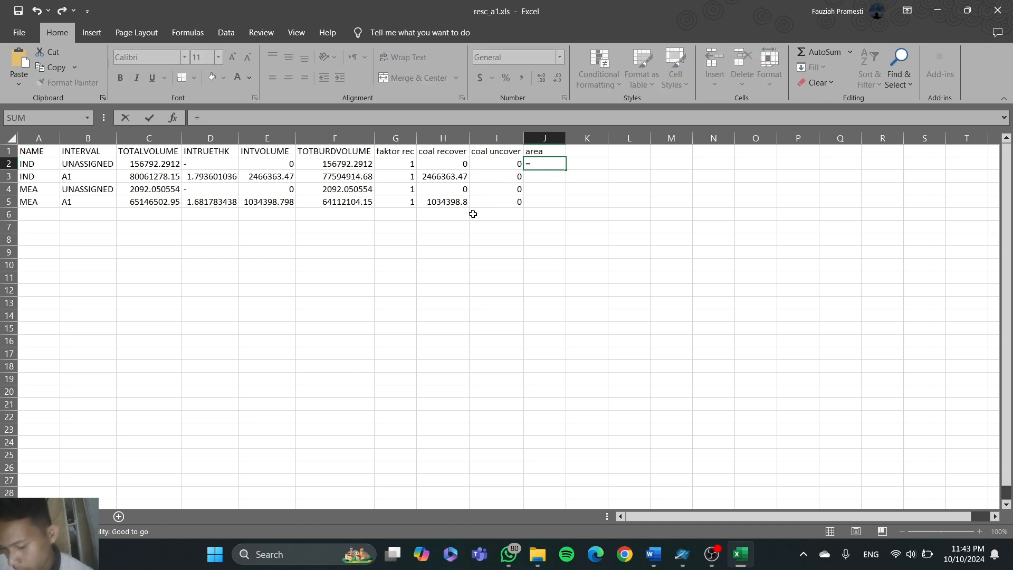
left_click(279, 167)
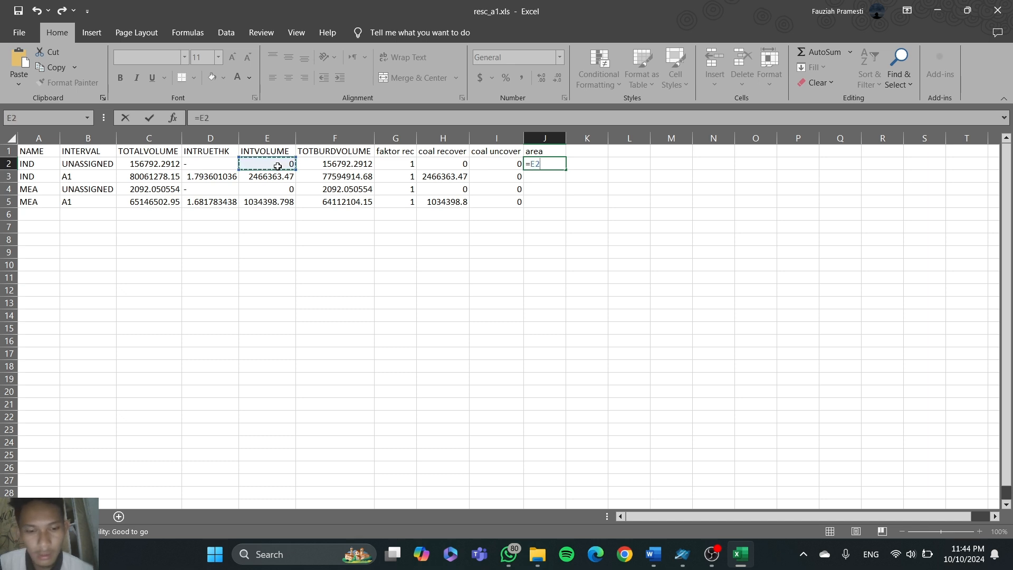
type("?")
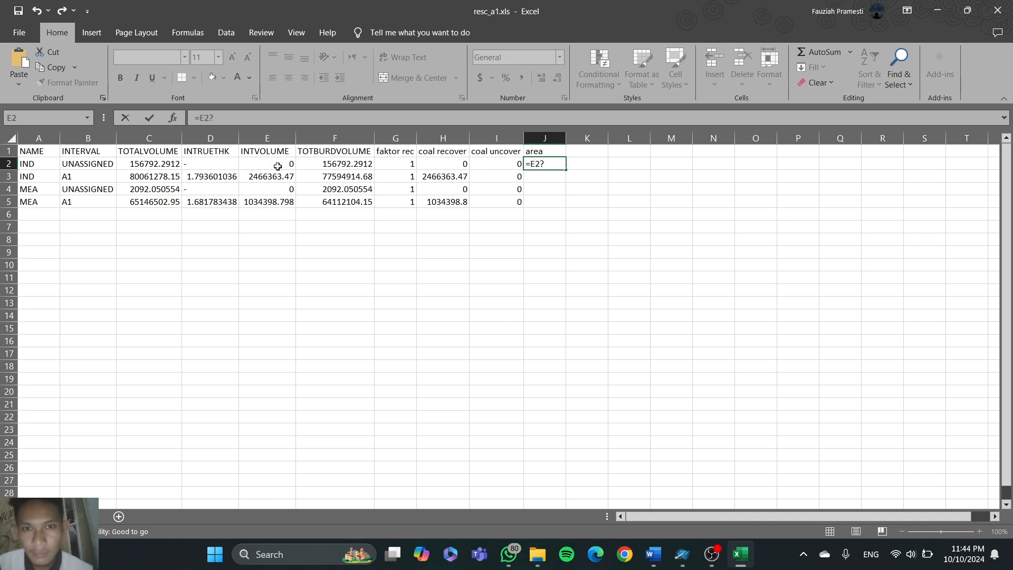
key("BackSpace")
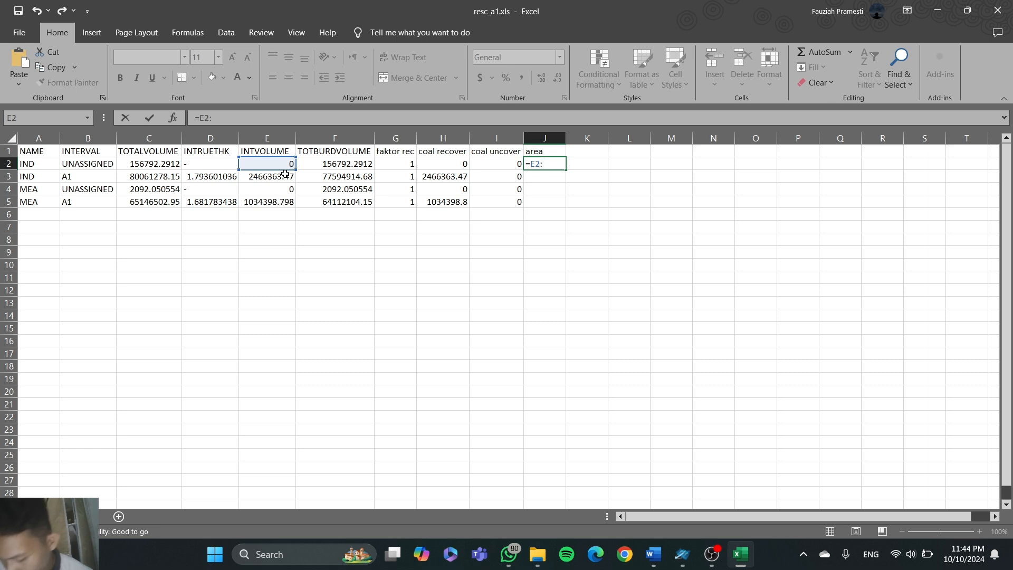
left_click(222, 162)
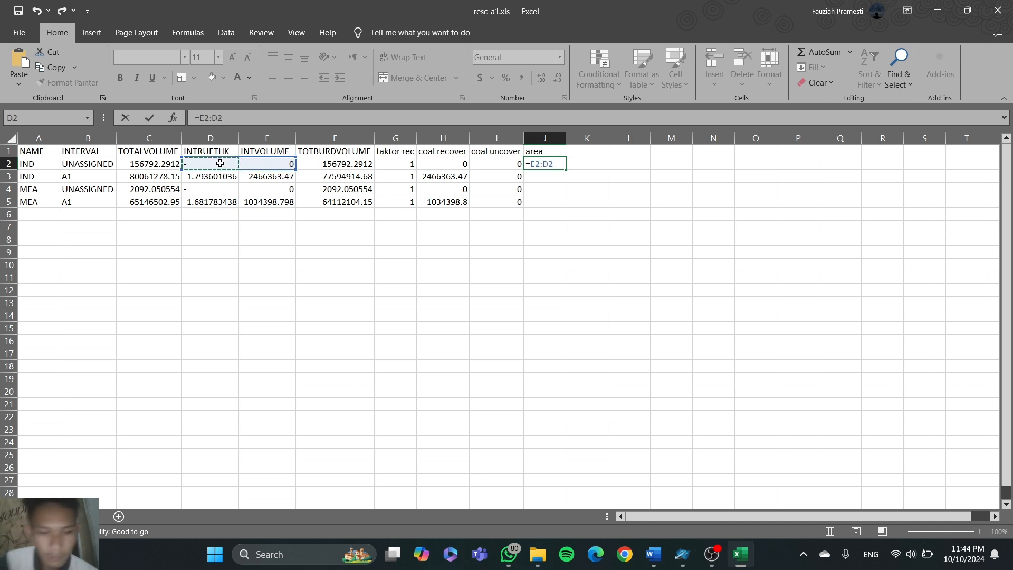
key("Return")
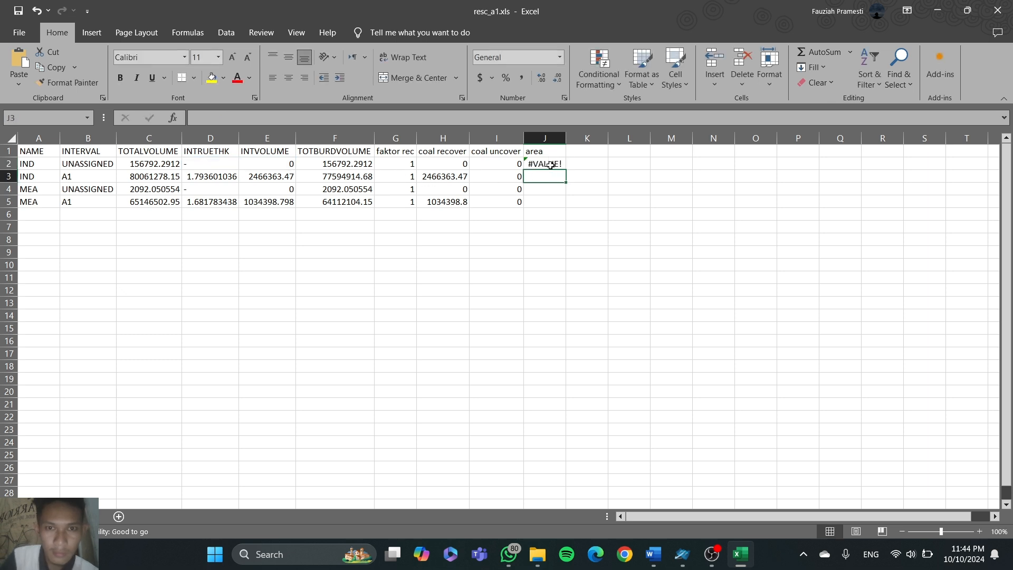
Step: Clear the formula from J2 and abandon its replacement entry
left_click(551, 165)
double_click(551, 169)
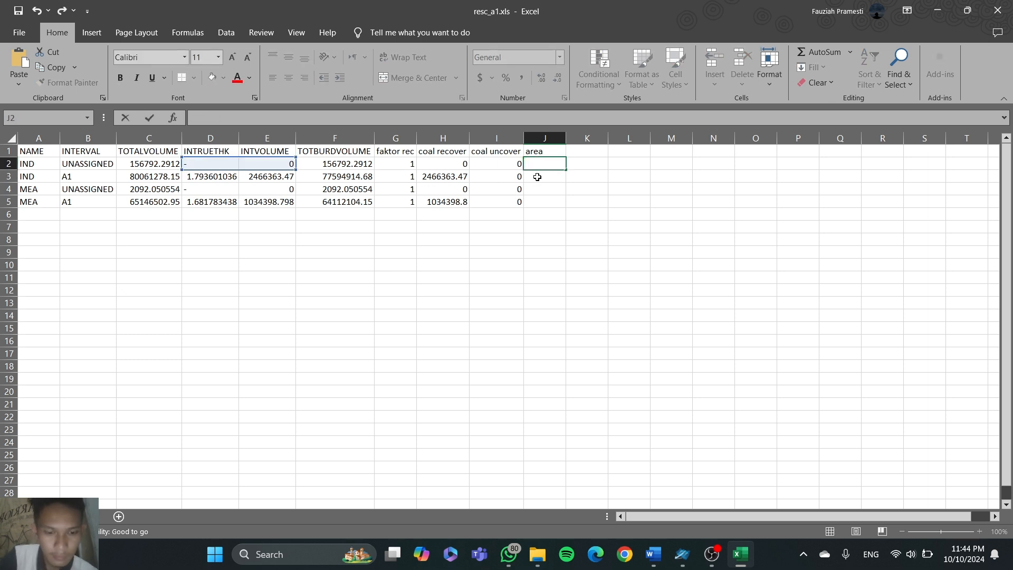
type("=")
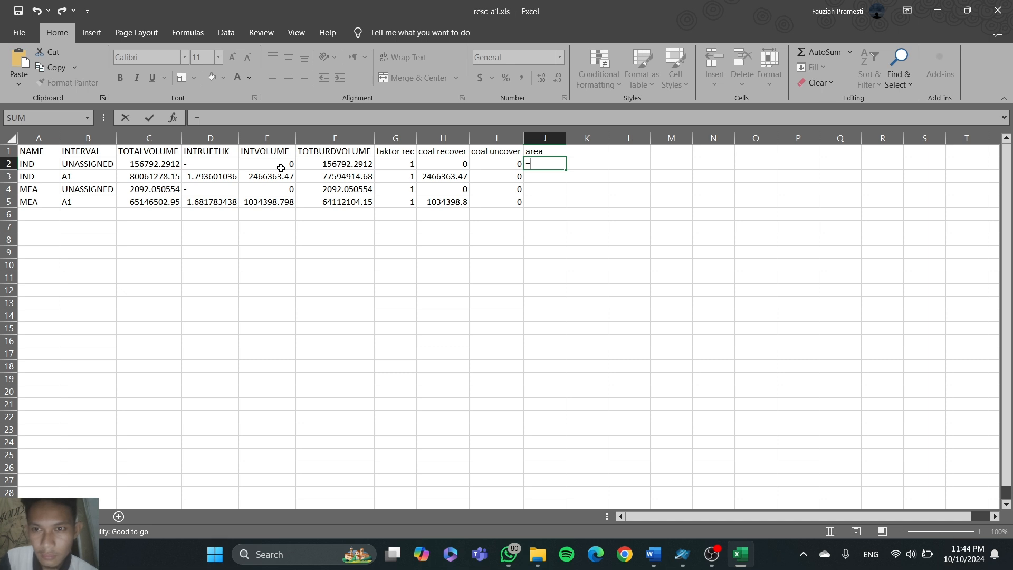
left_click(545, 174)
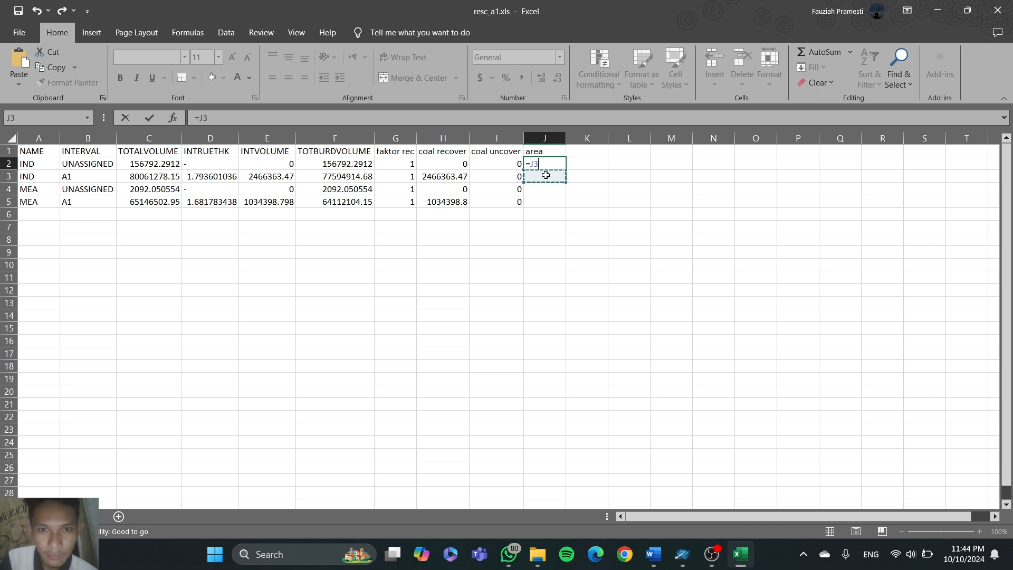
key("BackSpace")
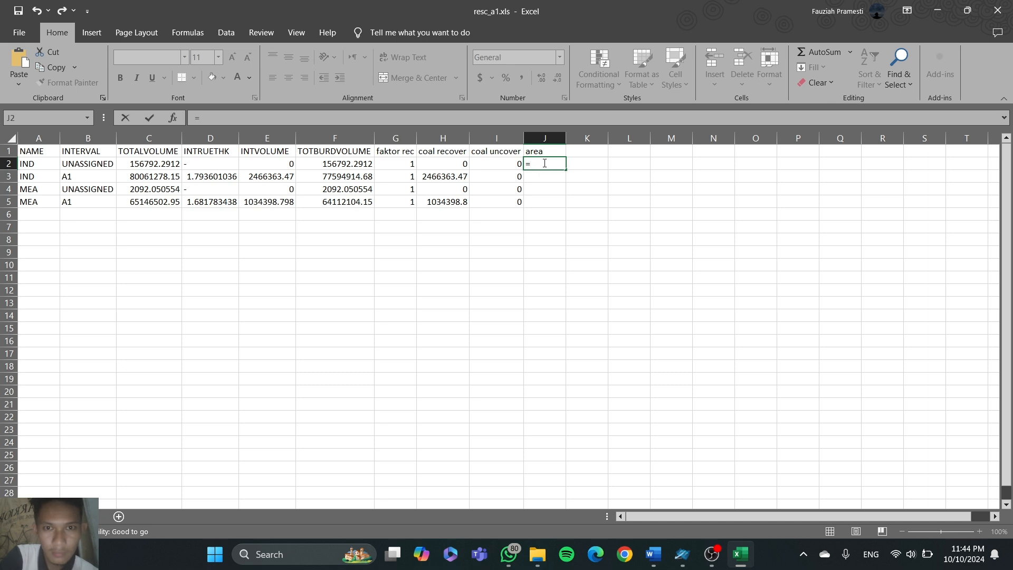
key("Escape")
Step: Calculate the area in J3 with =E3/D3 and fill the formula across J2 to J5
left_click(544, 175)
type("=")
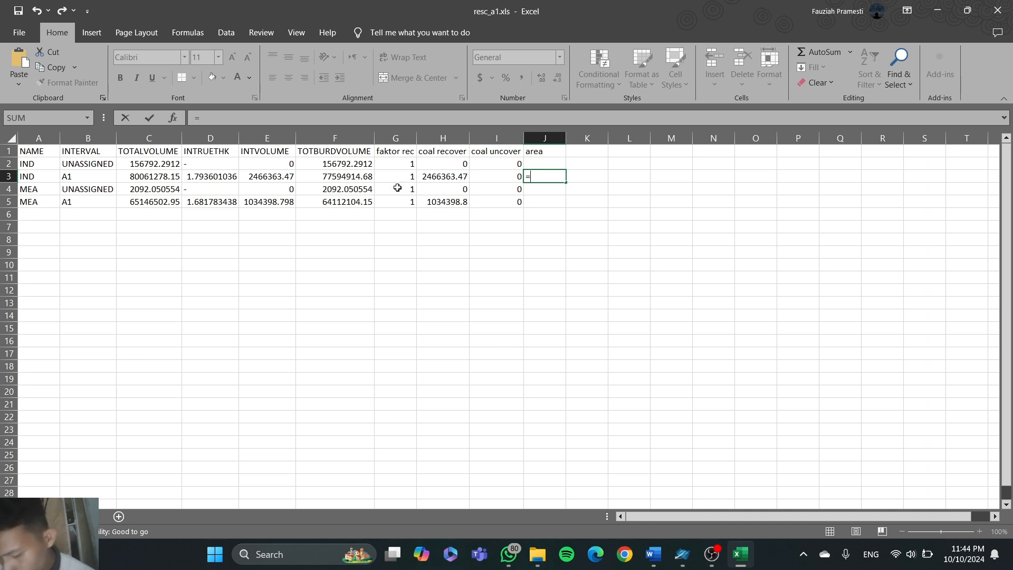
left_click(278, 177)
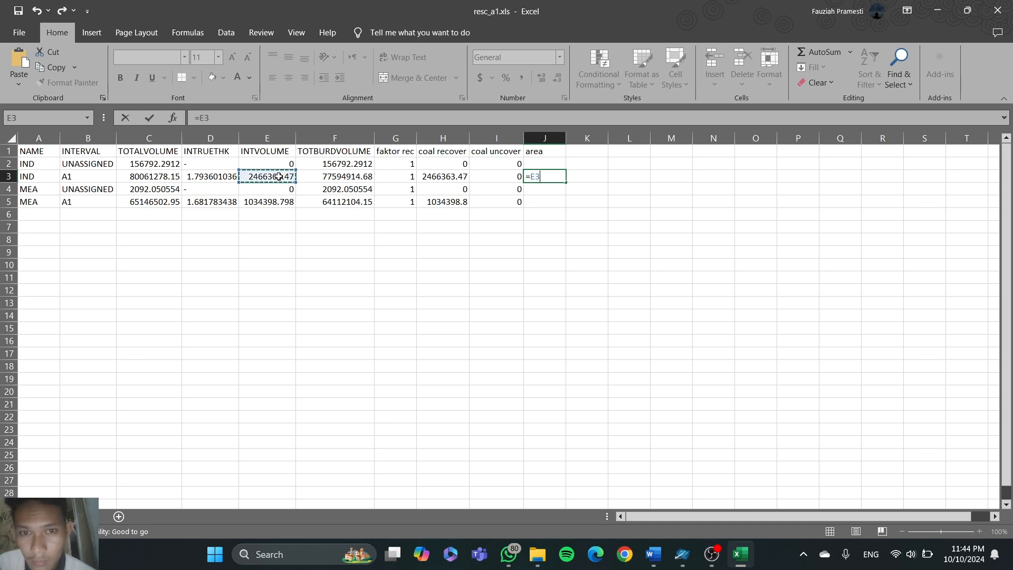
type("/")
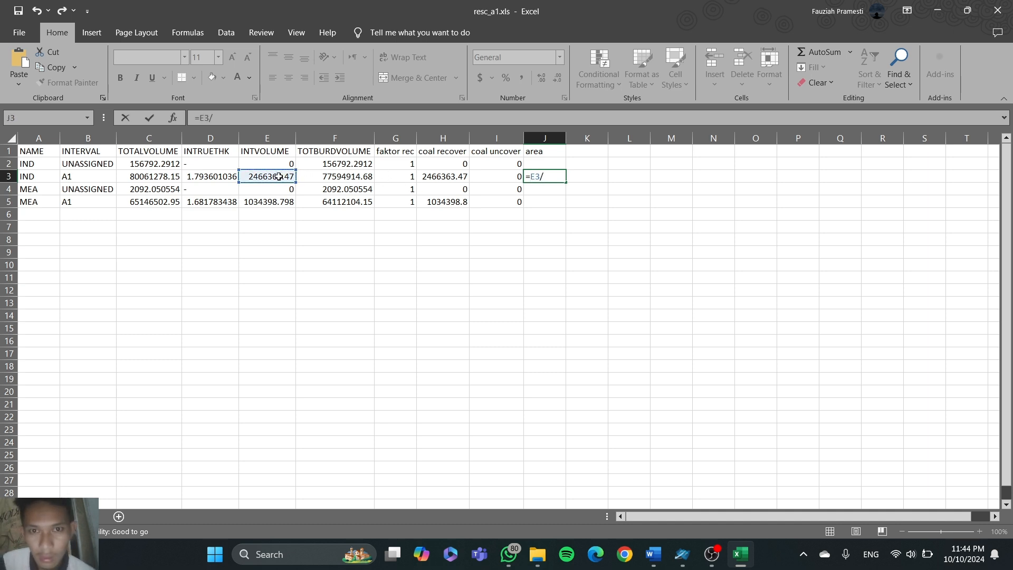
left_click(209, 176)
key("Return")
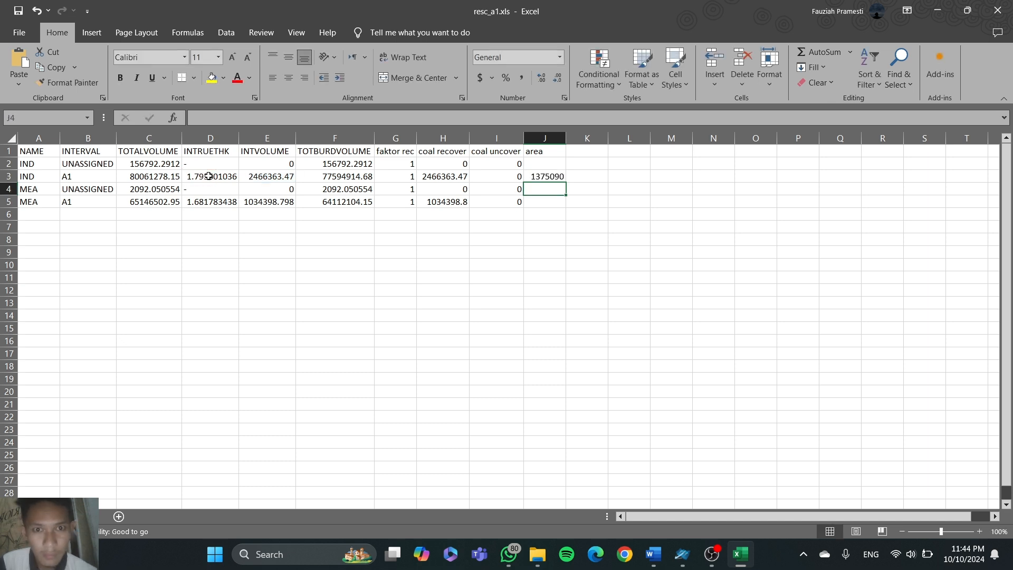
left_click(560, 178)
left_click_drag(563, 182, 564, 205)
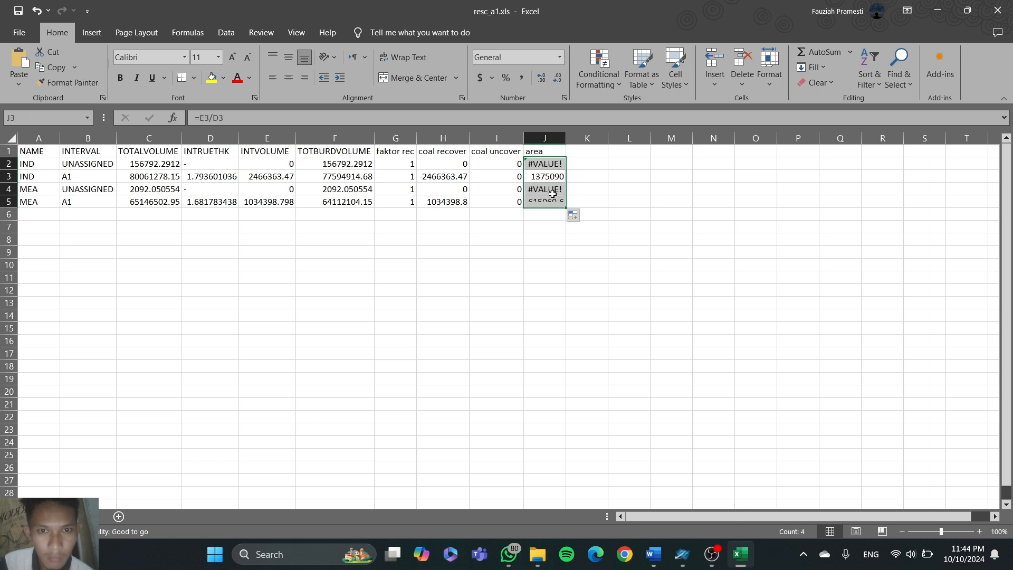
Step: Check the area formula in J4 and the thickness entry in D2, then paste the clipboard text into J2 and undo it
left_click(552, 193)
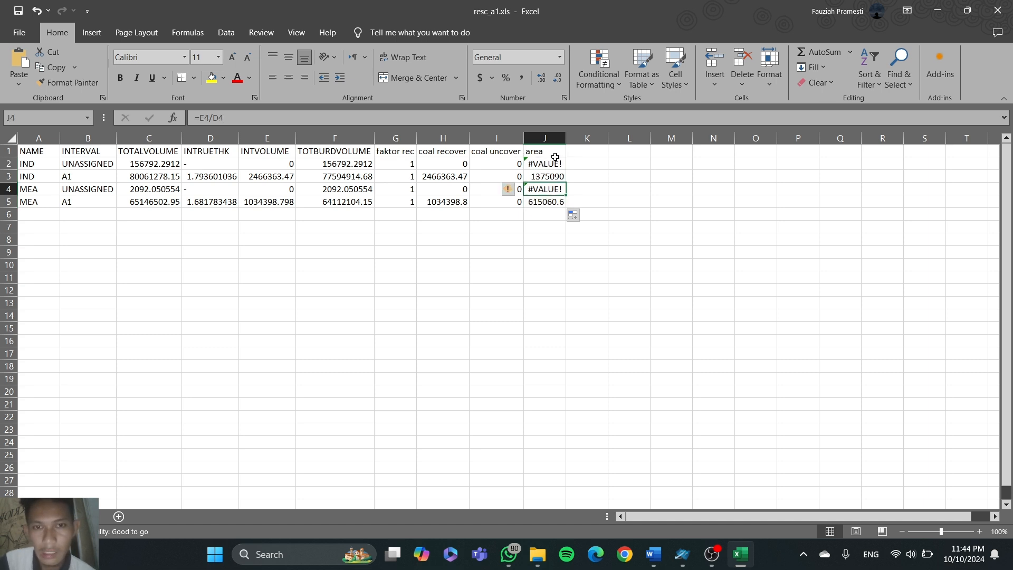
left_click(216, 164)
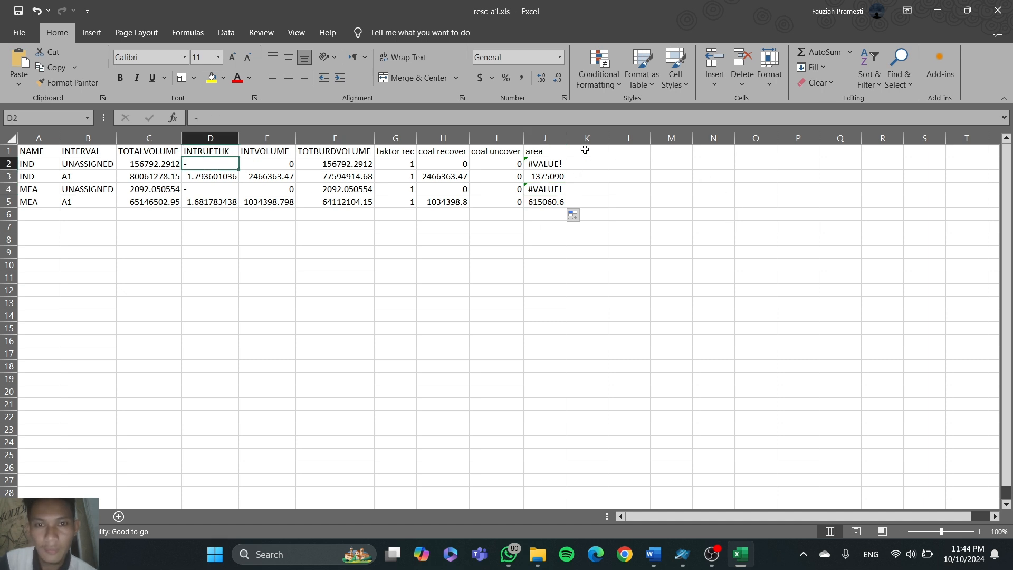
left_click(556, 163)
right_click(556, 163)
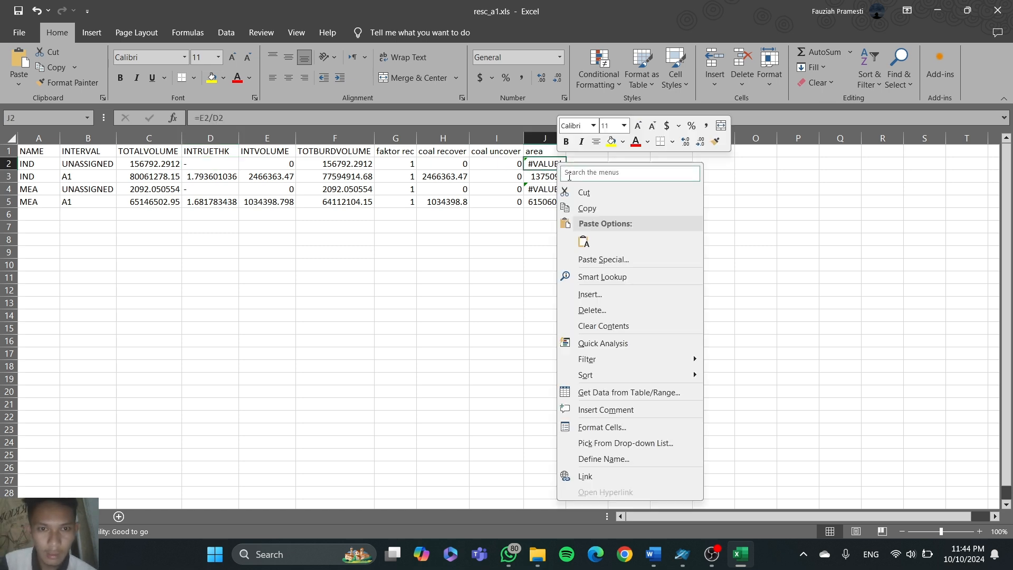
left_click(584, 241)
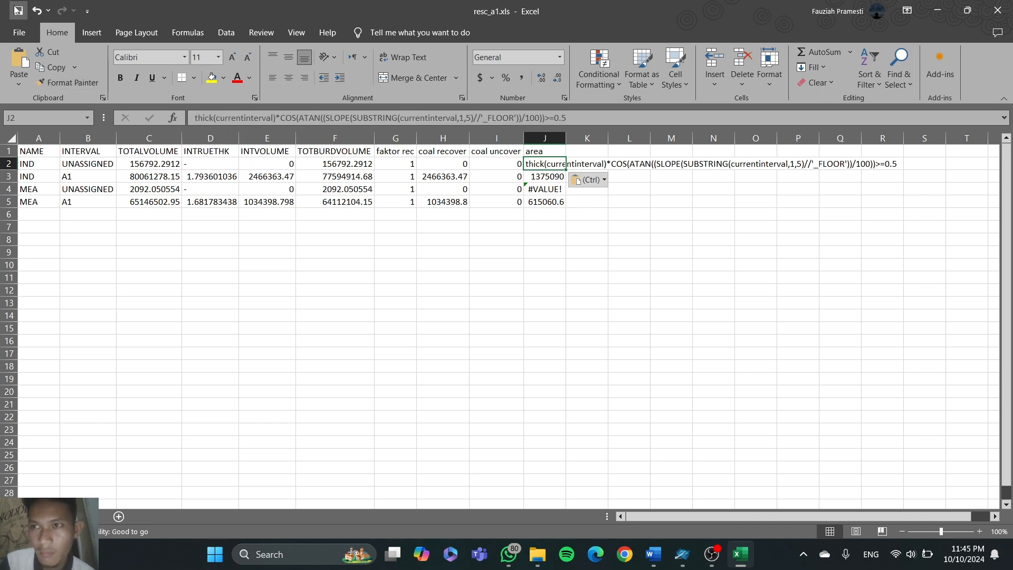
left_click(36, 11)
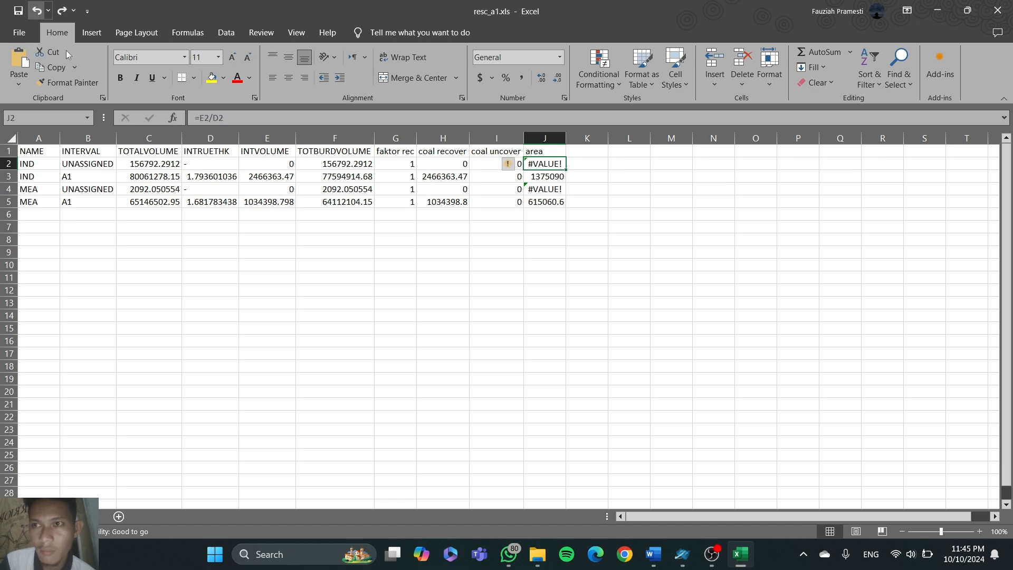
Step: Enter the heading "coal loss" in K1
left_click(577, 156)
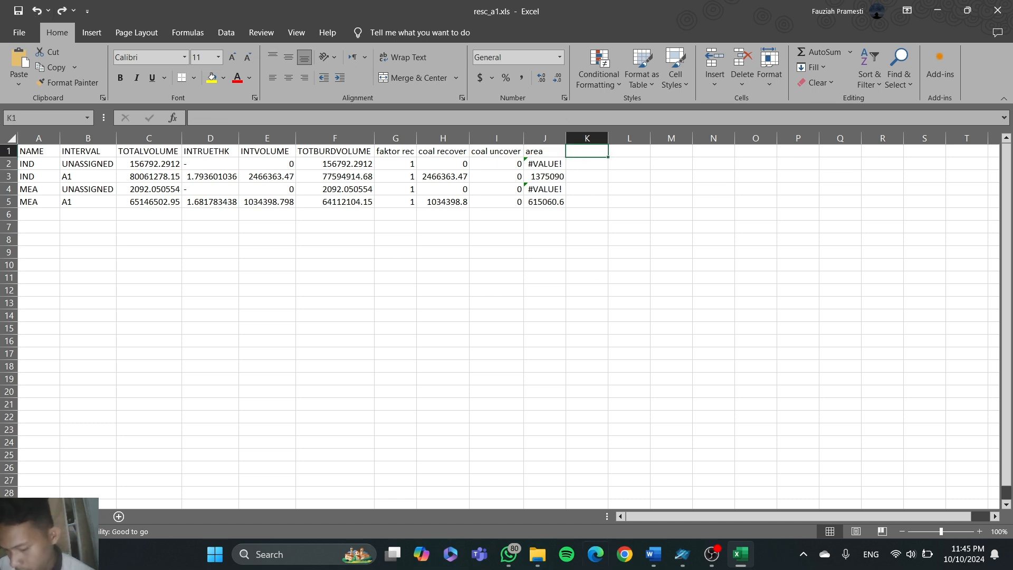
type("coal ")
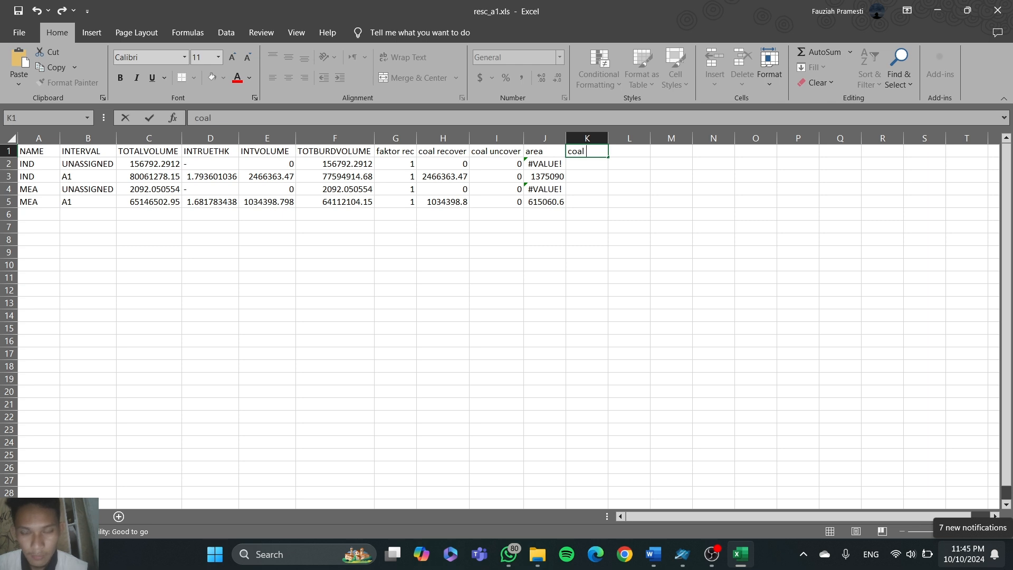
type("loss")
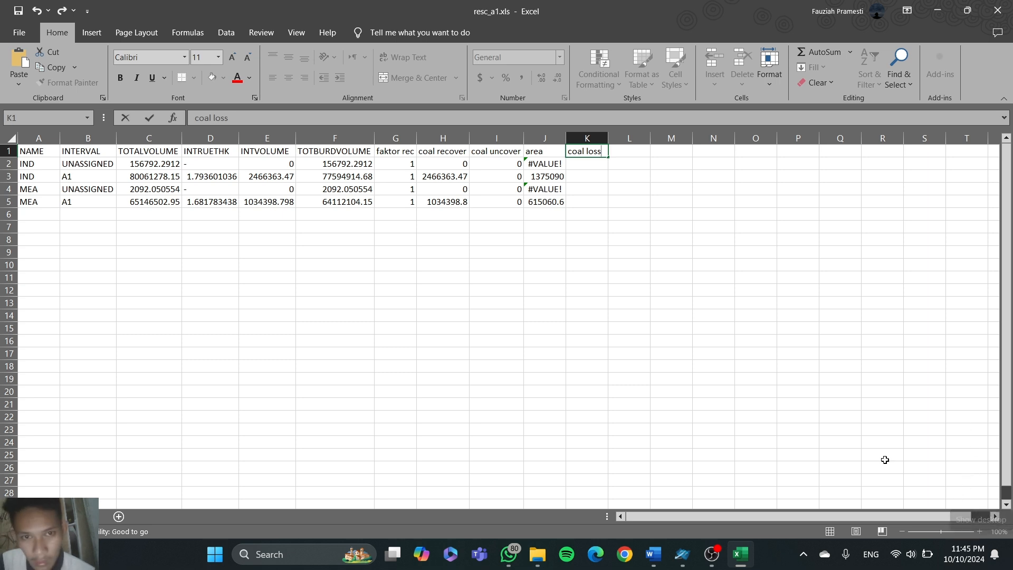
Step: Calculate the coal loss in K2 with =G2*J2*0.3 and fill the formula down to K5
left_click(589, 164)
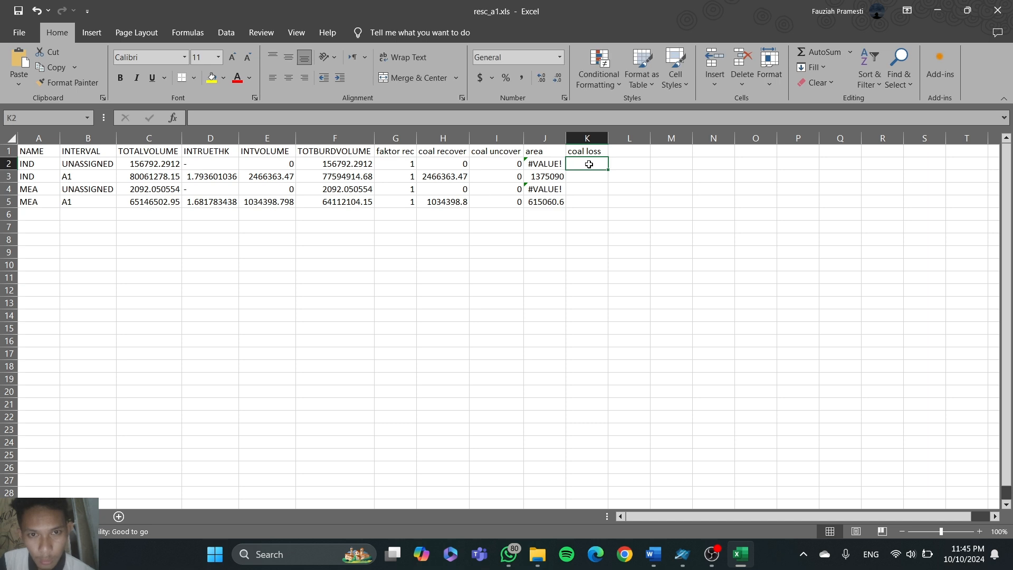
type("=")
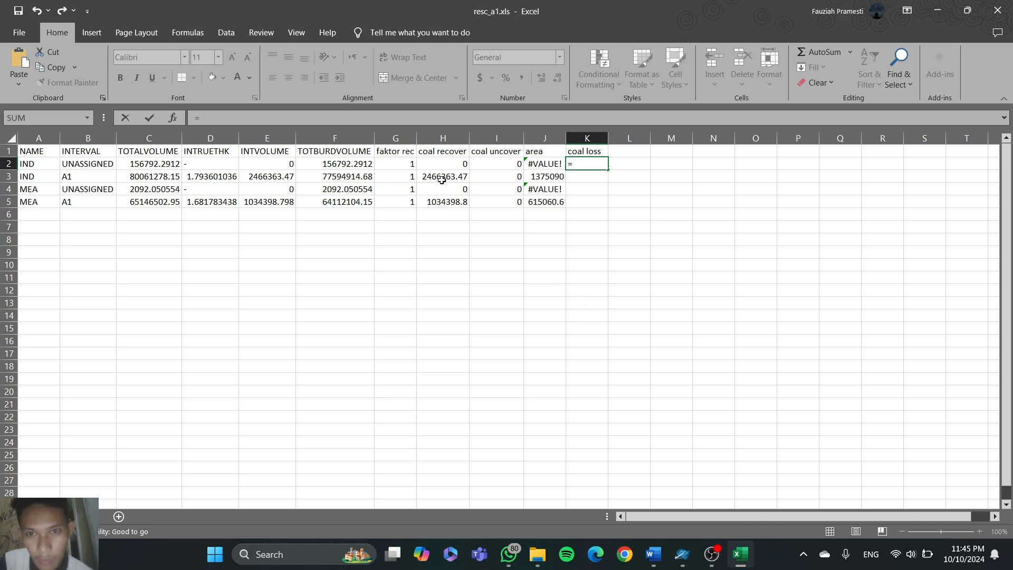
left_click(409, 163)
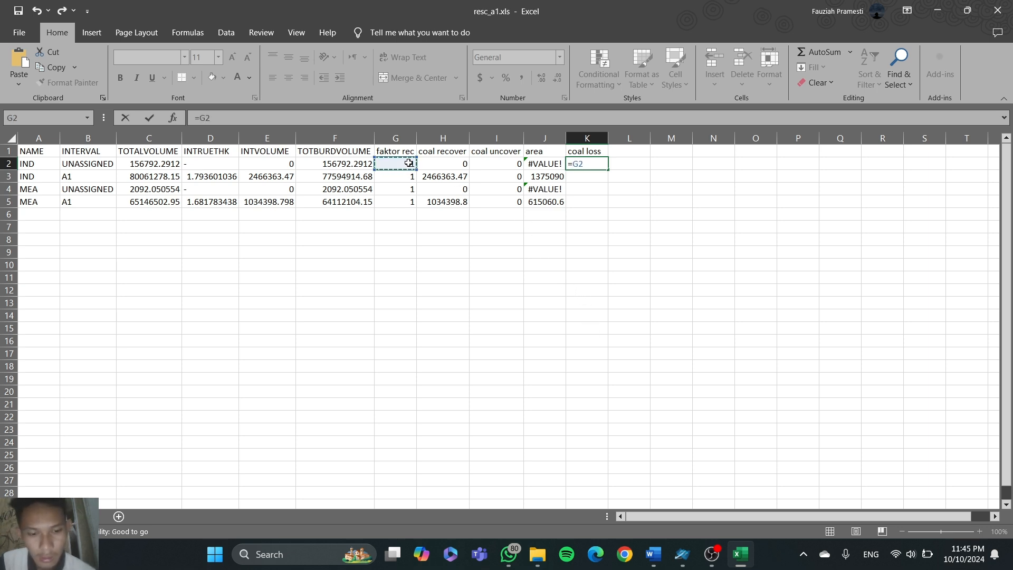
type("*")
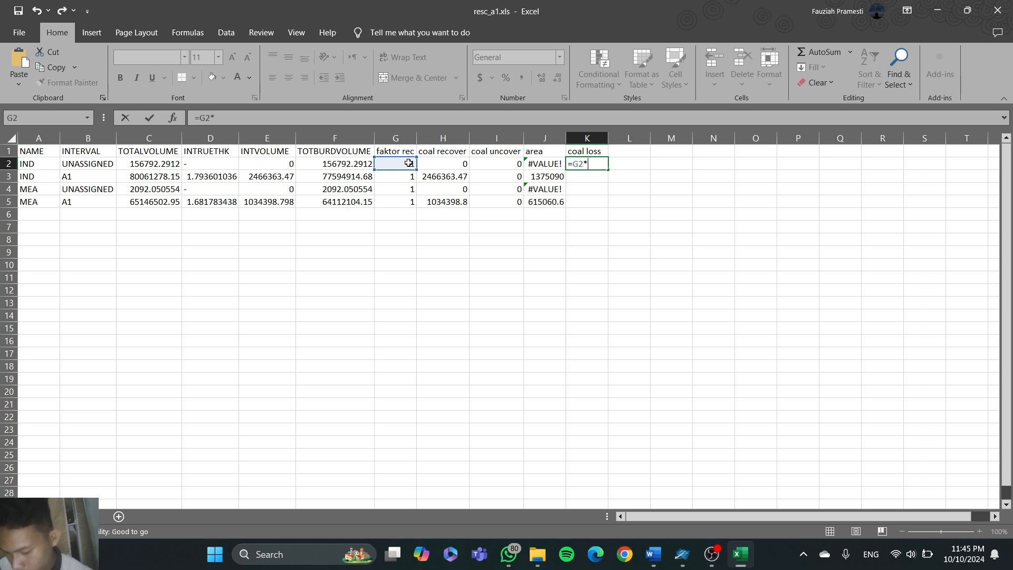
left_click(532, 164)
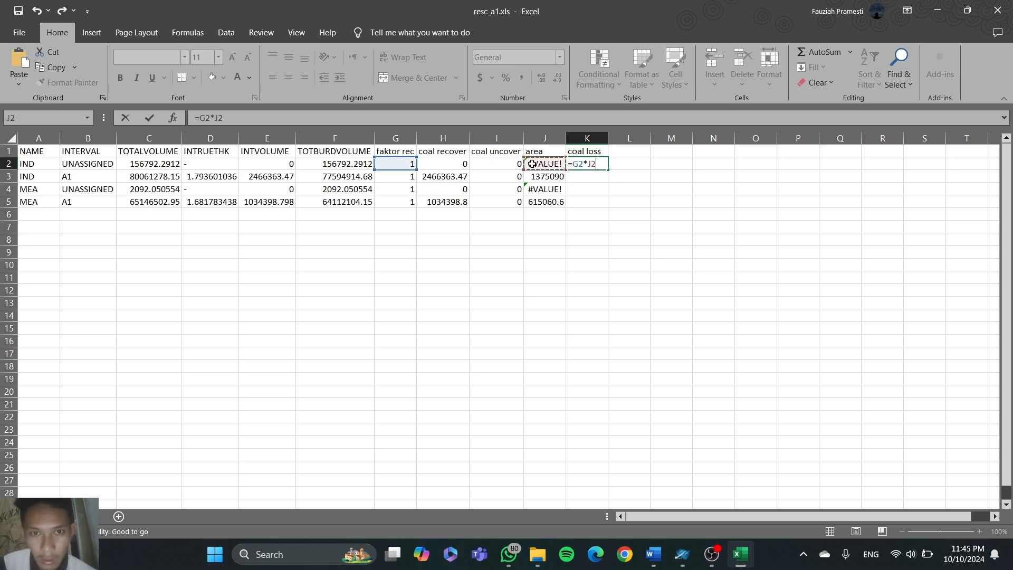
type("*")
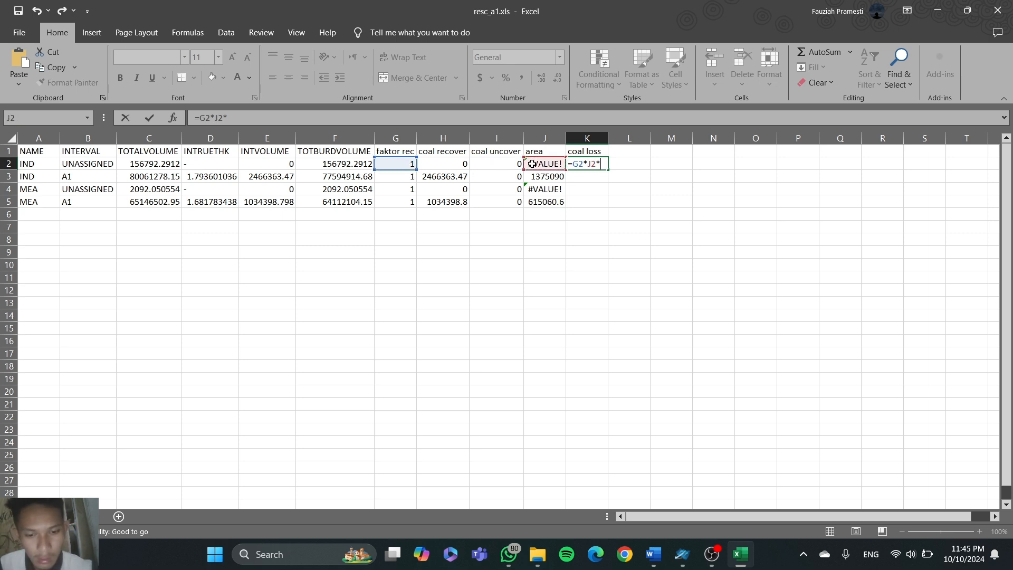
type("0.3")
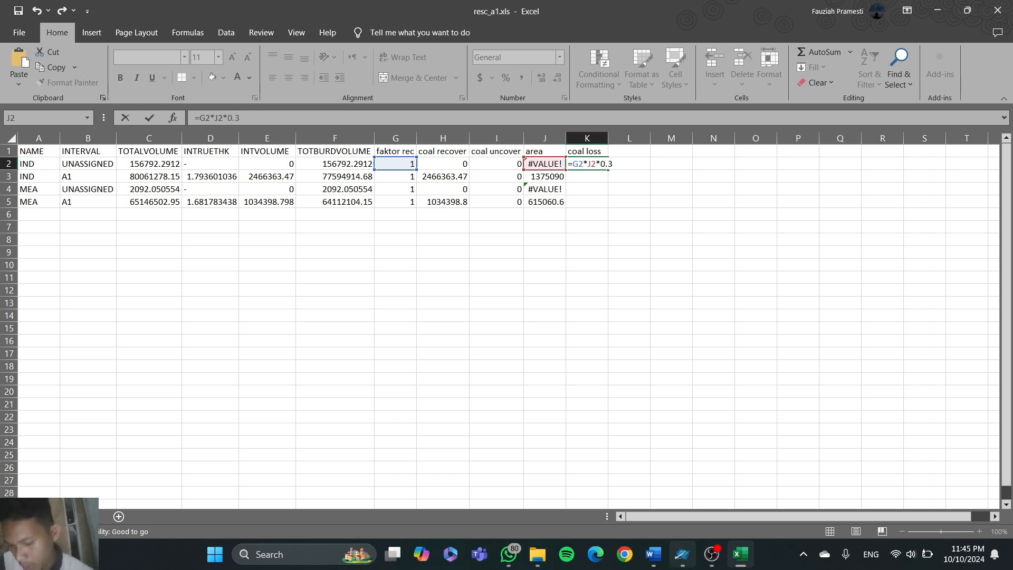
mouse_move(682, 553)
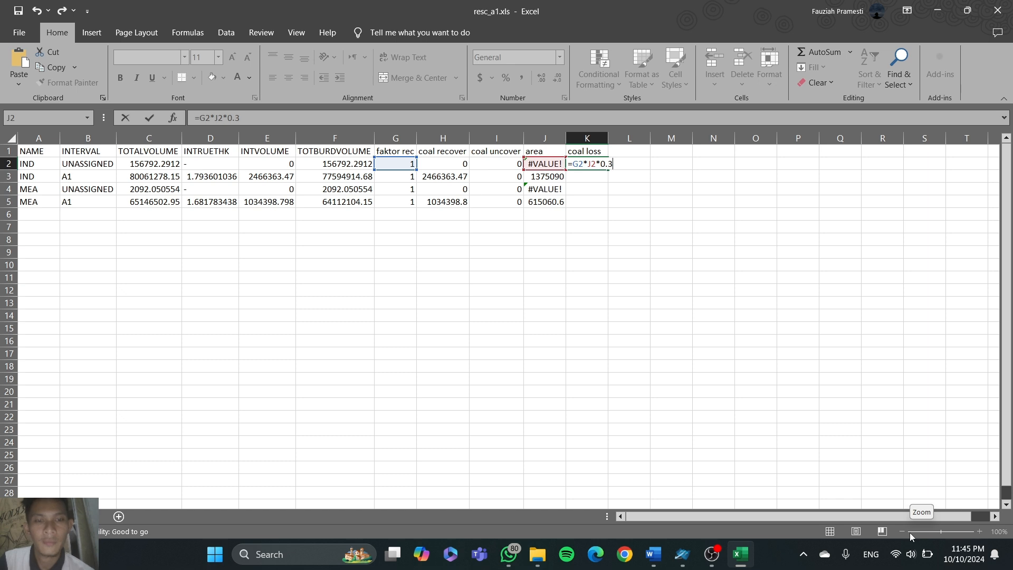
key("Return")
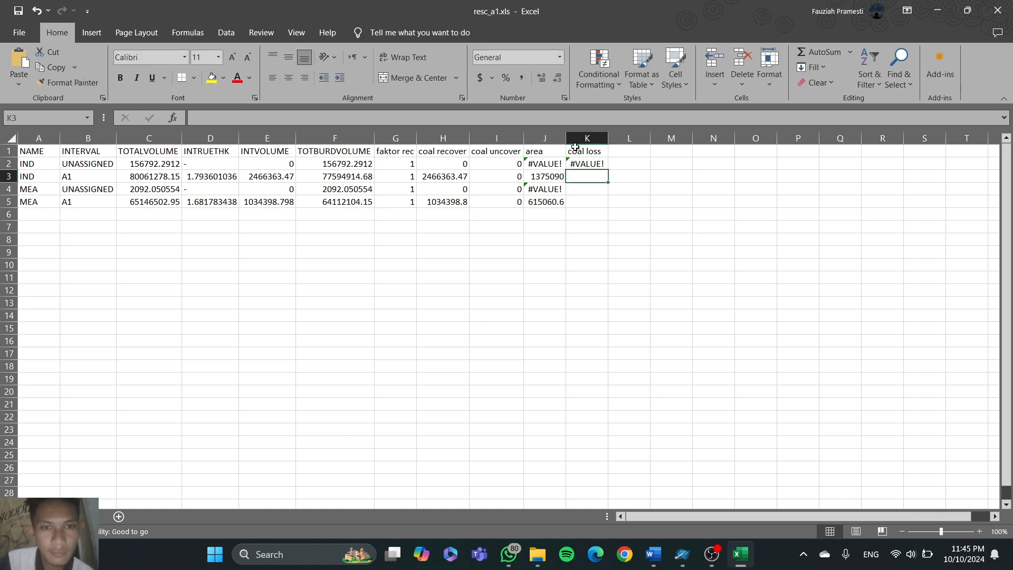
left_click(602, 164)
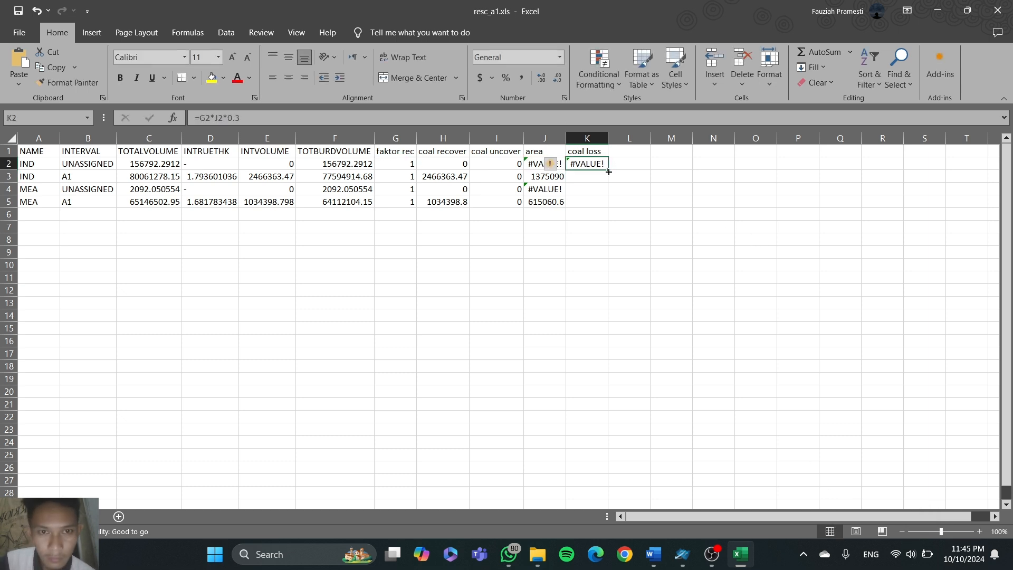
left_click_drag(609, 172, 607, 206)
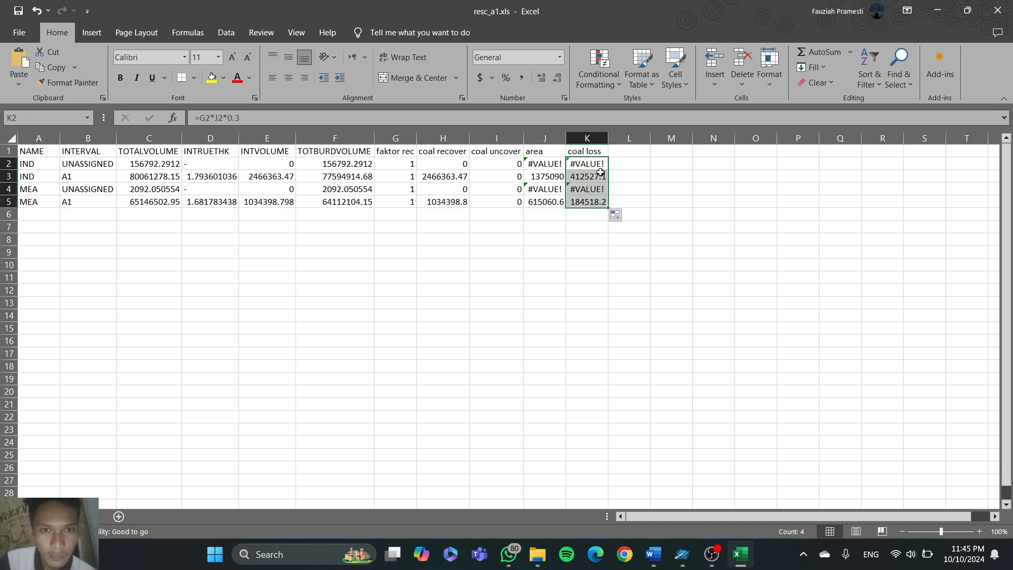
Step: Enter the heading "dilution vol" in L1 and fit column L's width to it
left_click(626, 154)
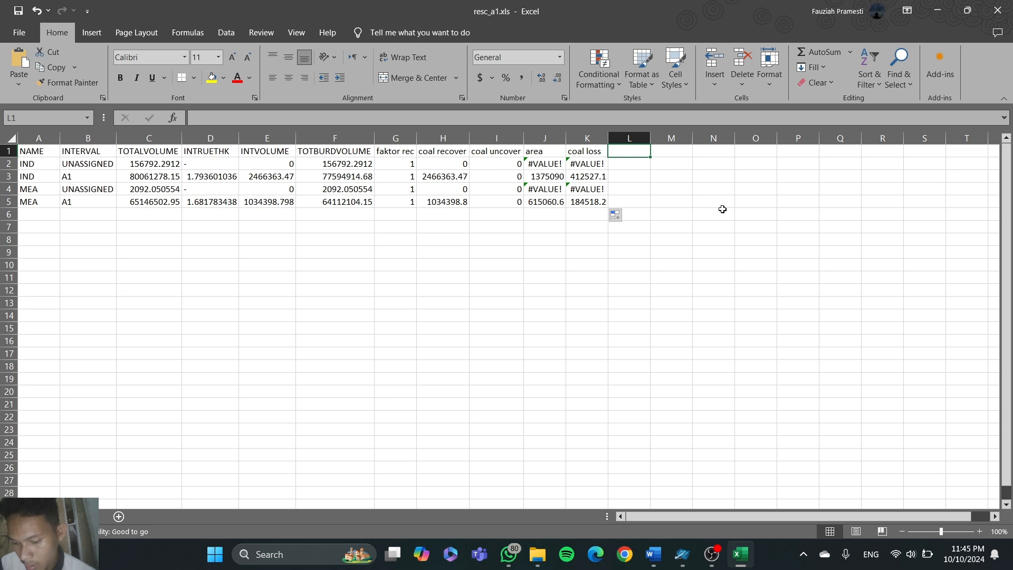
type("dilut")
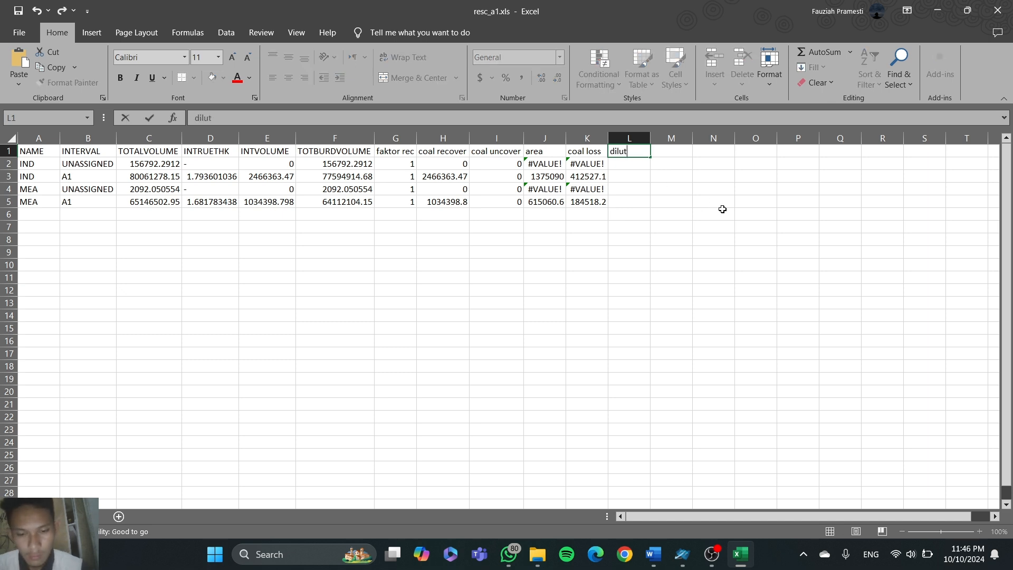
type("ion vol")
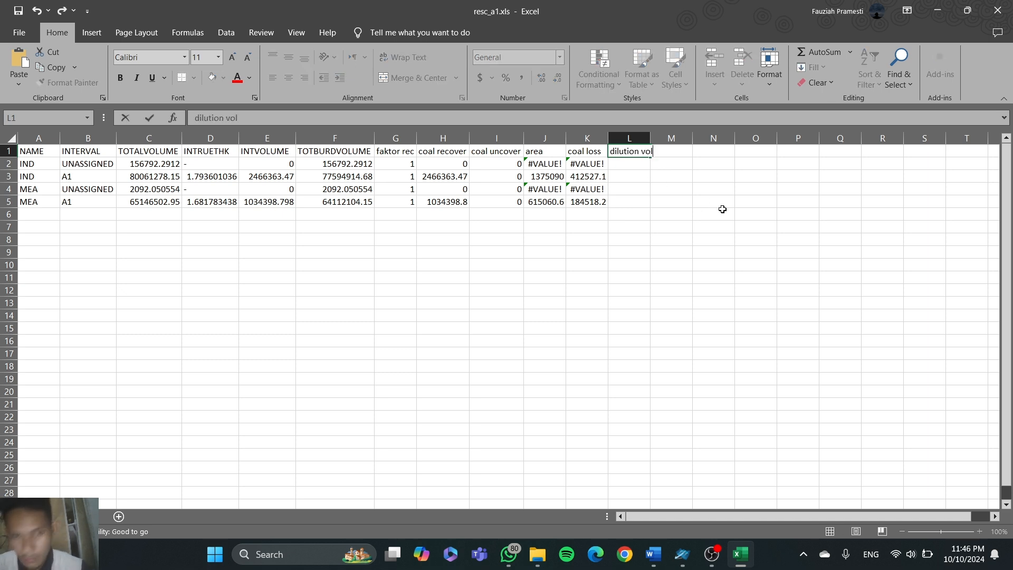
double_click(651, 139)
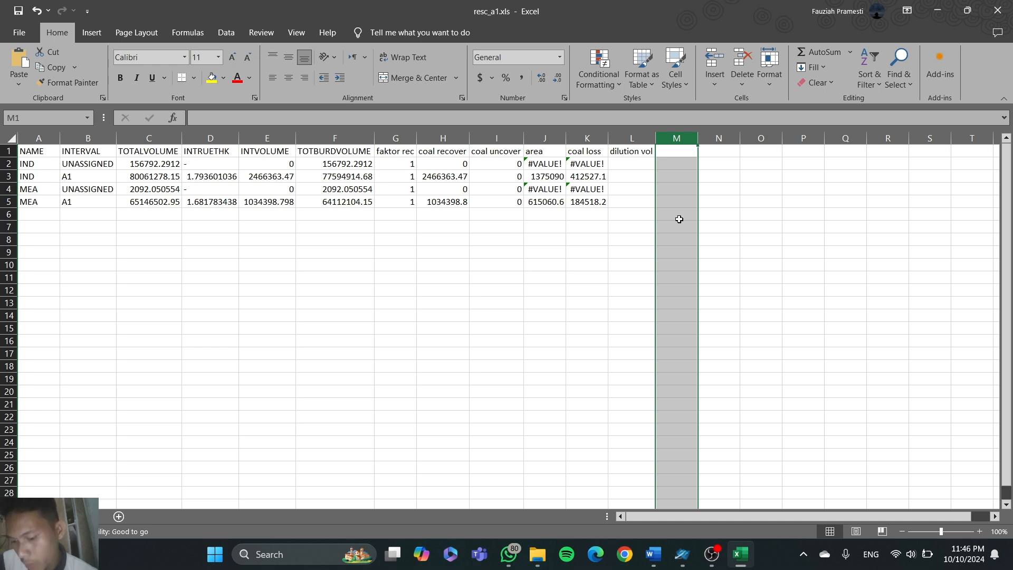
Step: Calculate the dilution volume in L2 with =G2*J2*0.1 and fill the formula down to L5
left_click(654, 164)
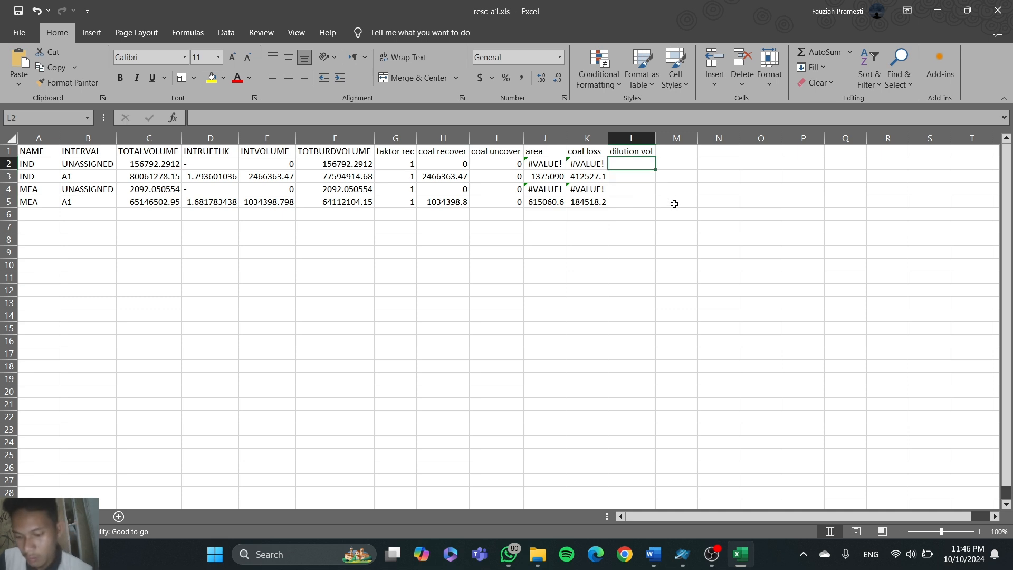
type("=")
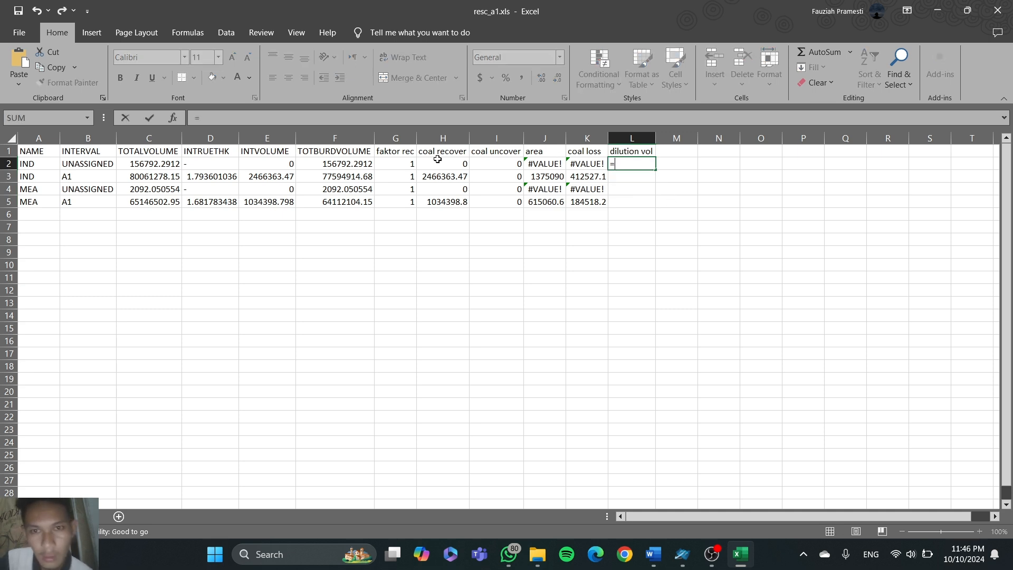
left_click(403, 163)
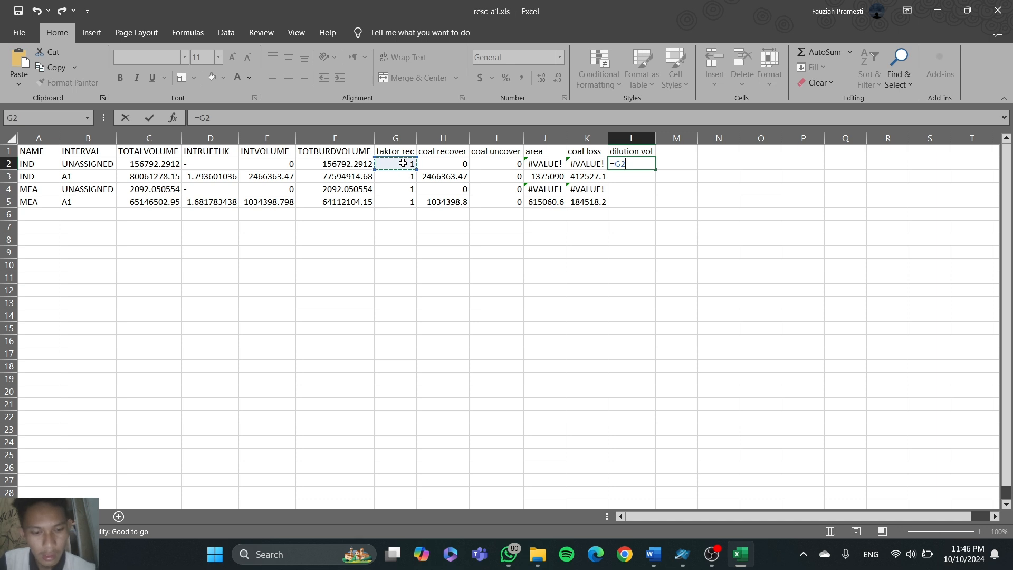
type("*")
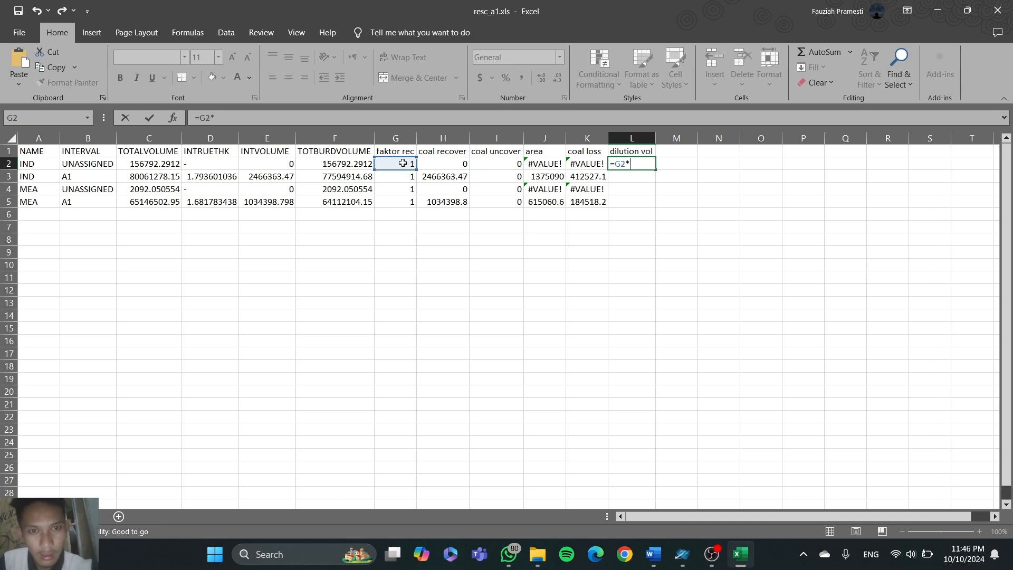
left_click(542, 165)
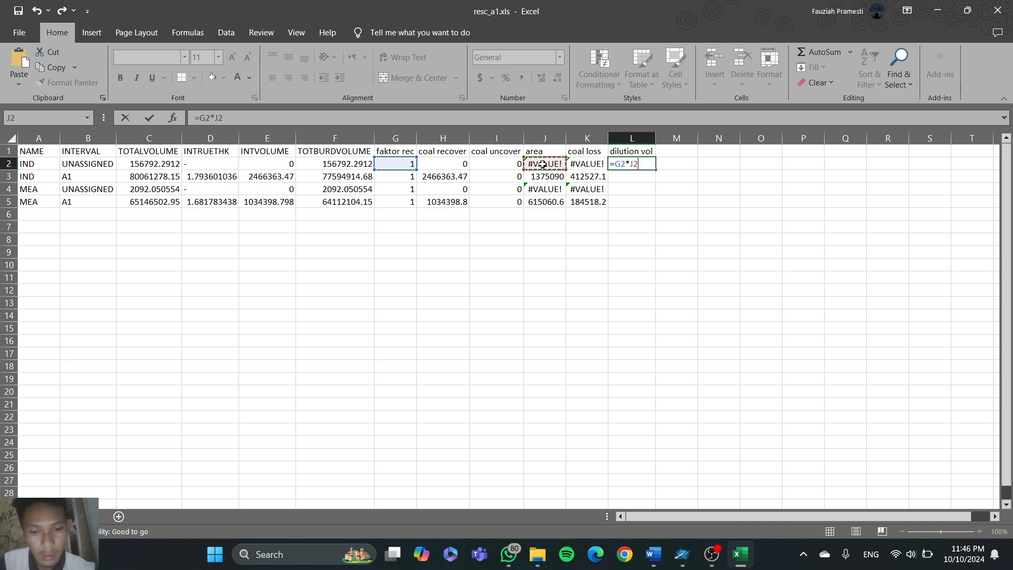
type("*")
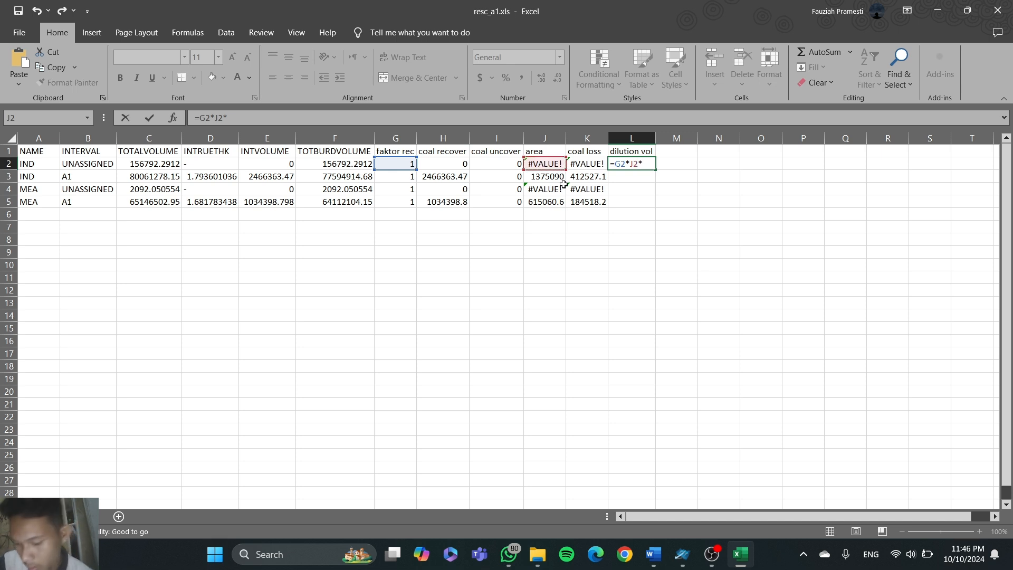
type("0.1")
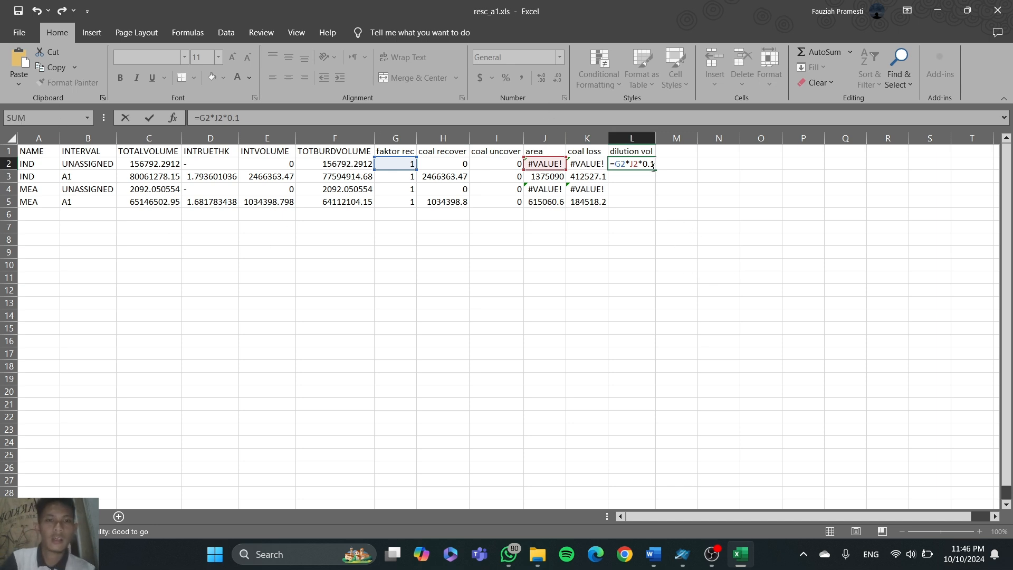
key("Return")
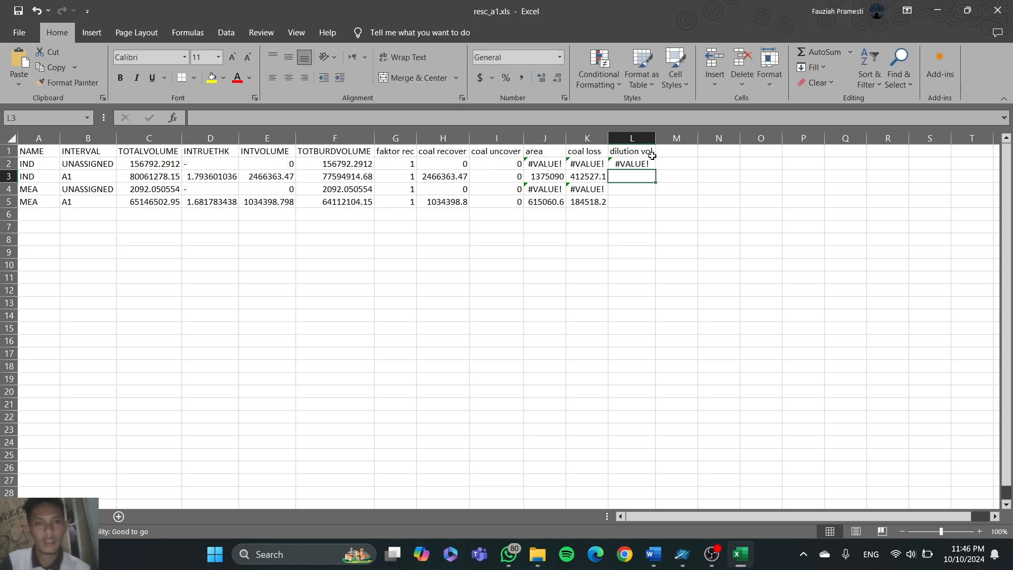
left_click(651, 164)
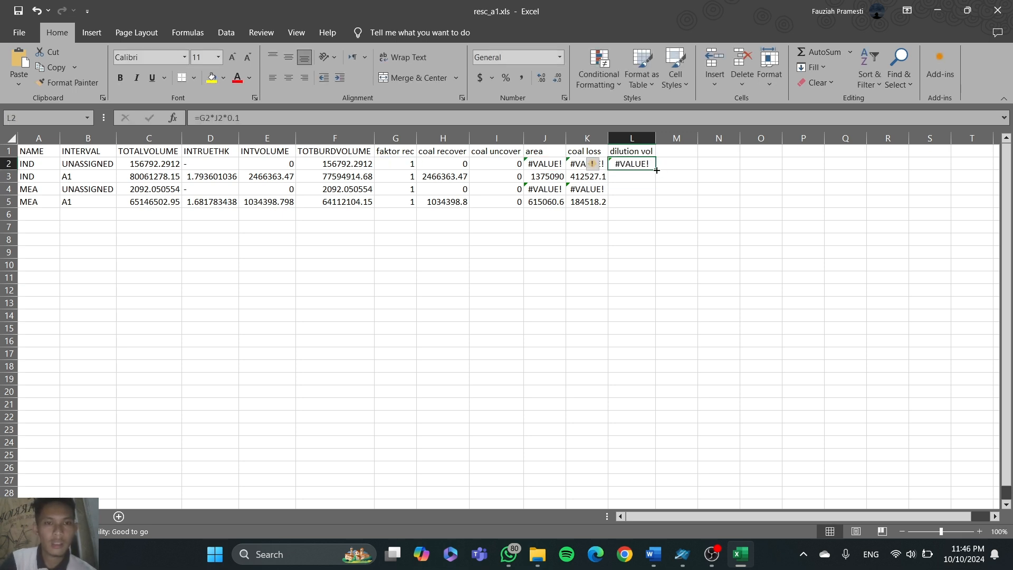
left_click_drag(655, 170, 659, 203)
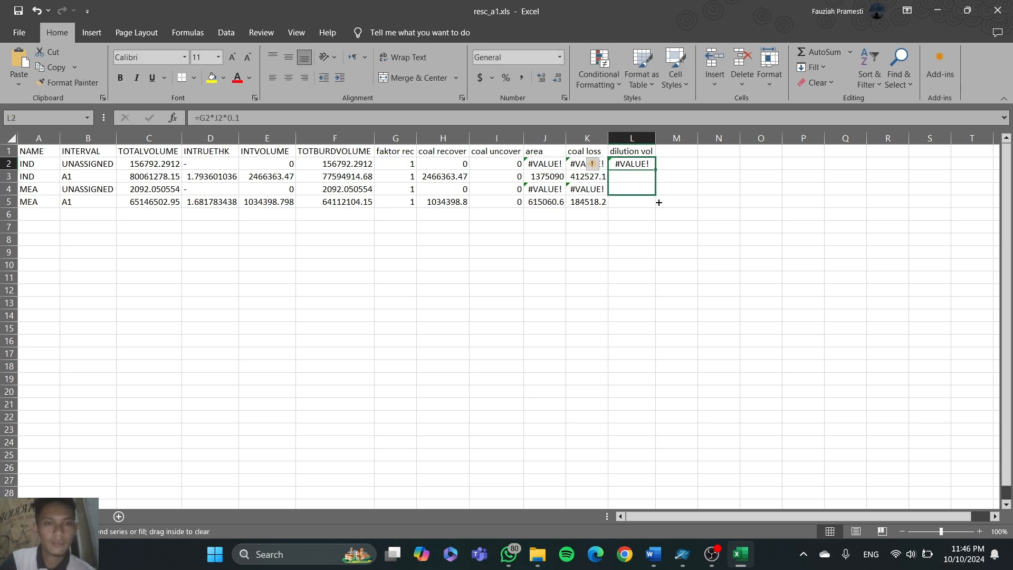
Step: Enter the heading "coal tonnes" in M1 and fit column M's width to it
left_click(671, 151)
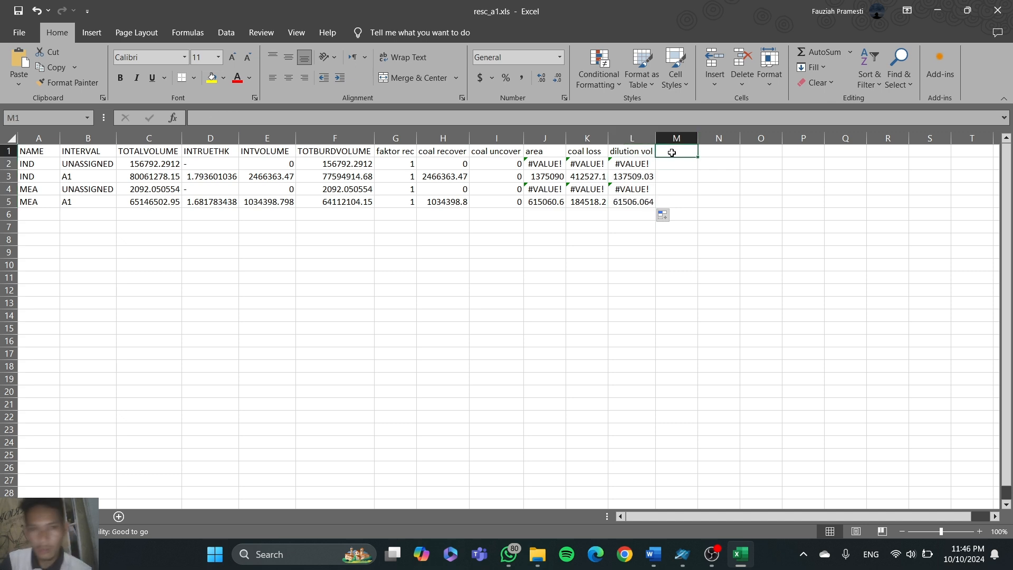
type("coal tonnes")
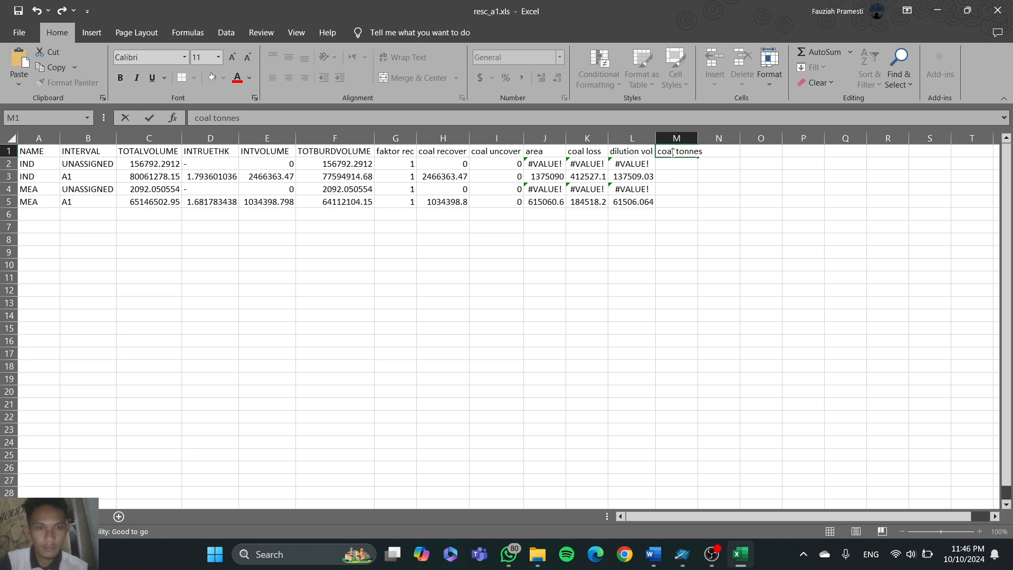
key("Return")
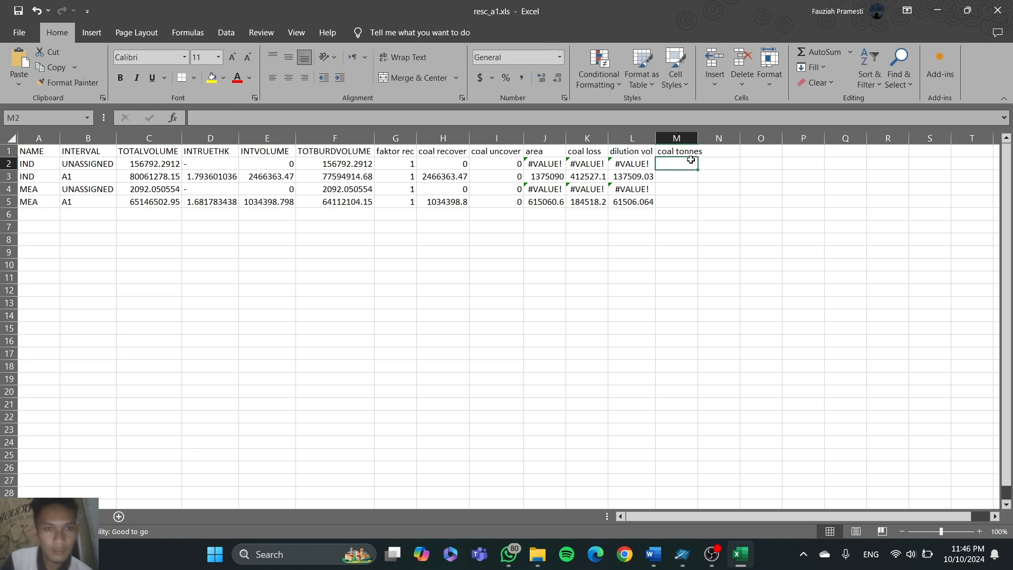
double_click(697, 138)
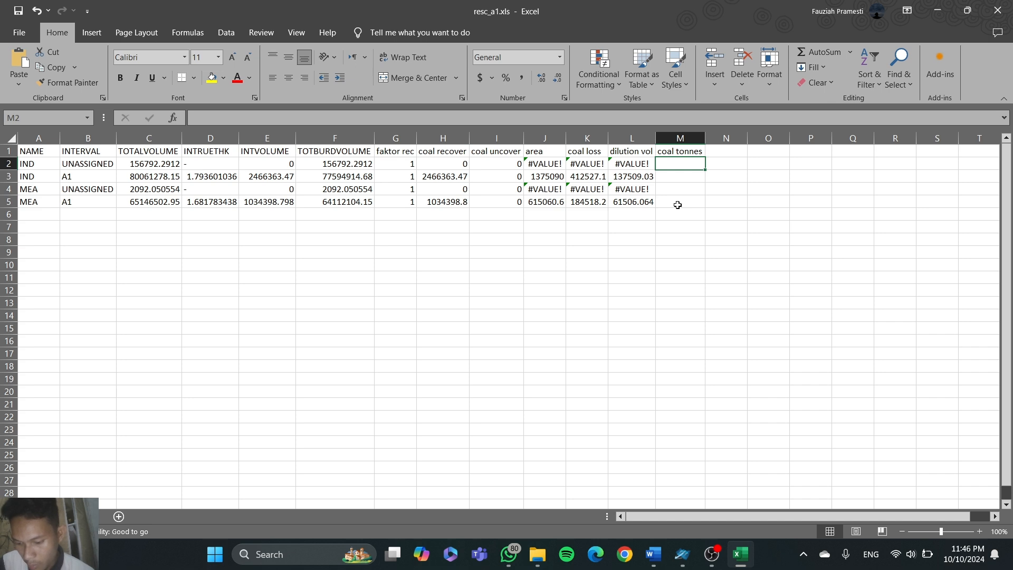
Step: Calculate the coal tonnes in M2 with =((H2-K2)*1.3)+(L2*1.8) and fill the formula down to M5
type("=")
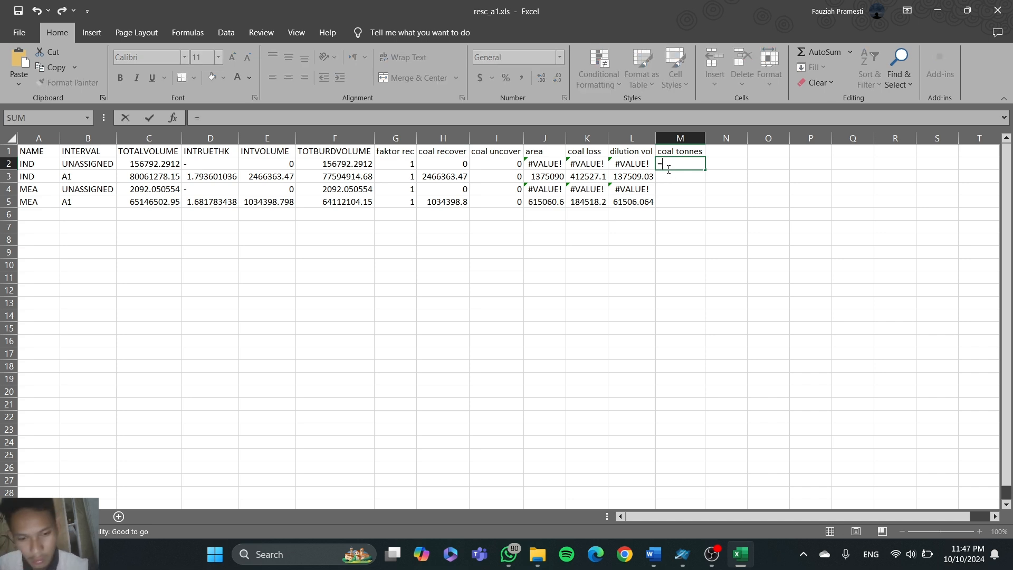
type("((")
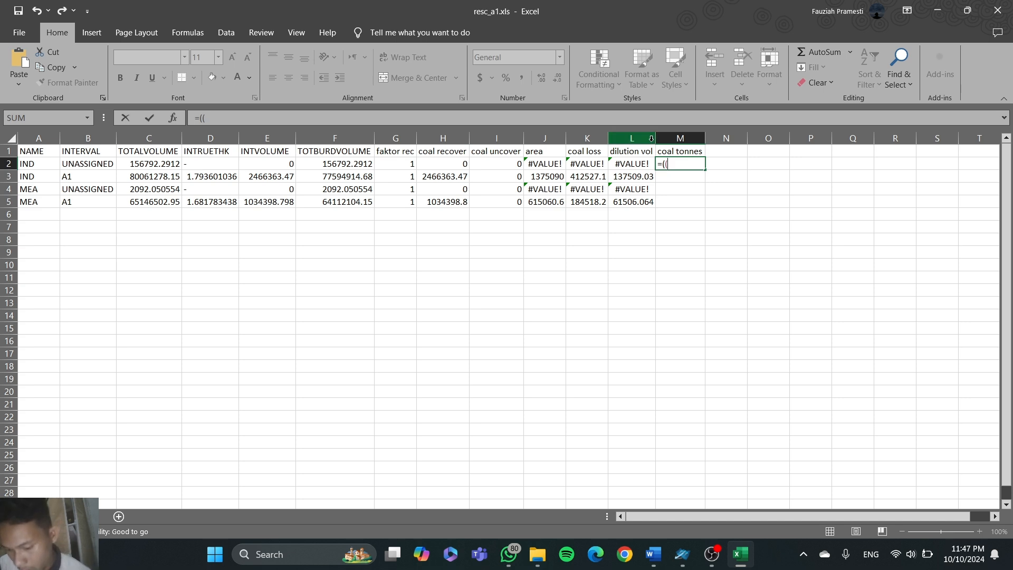
left_click(457, 164)
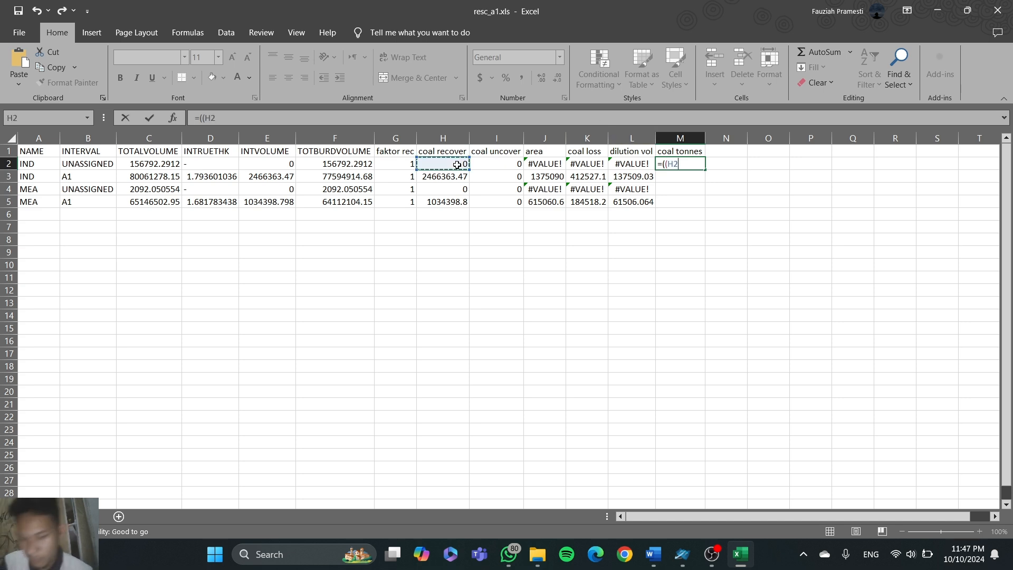
type("-")
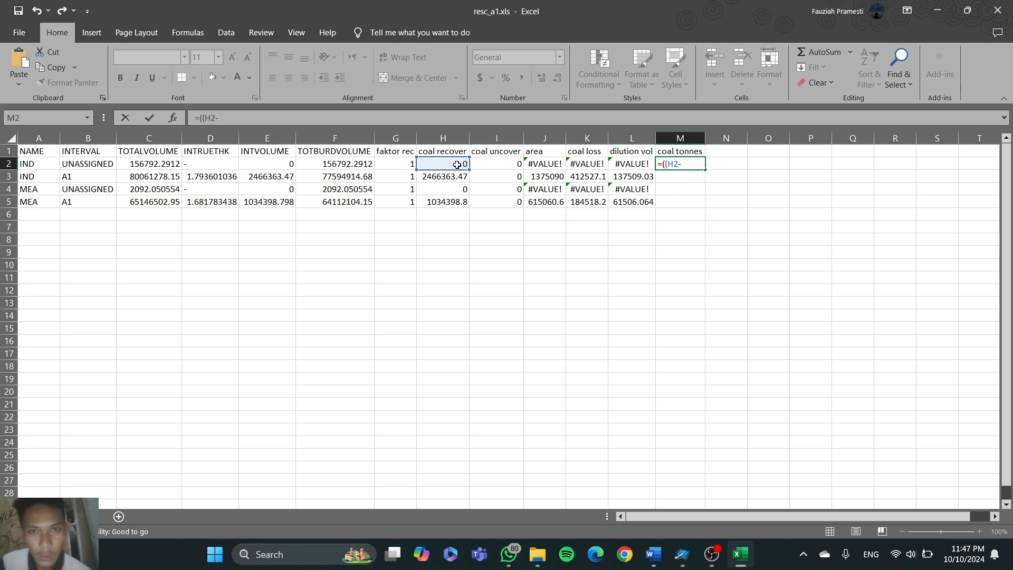
left_click(587, 165)
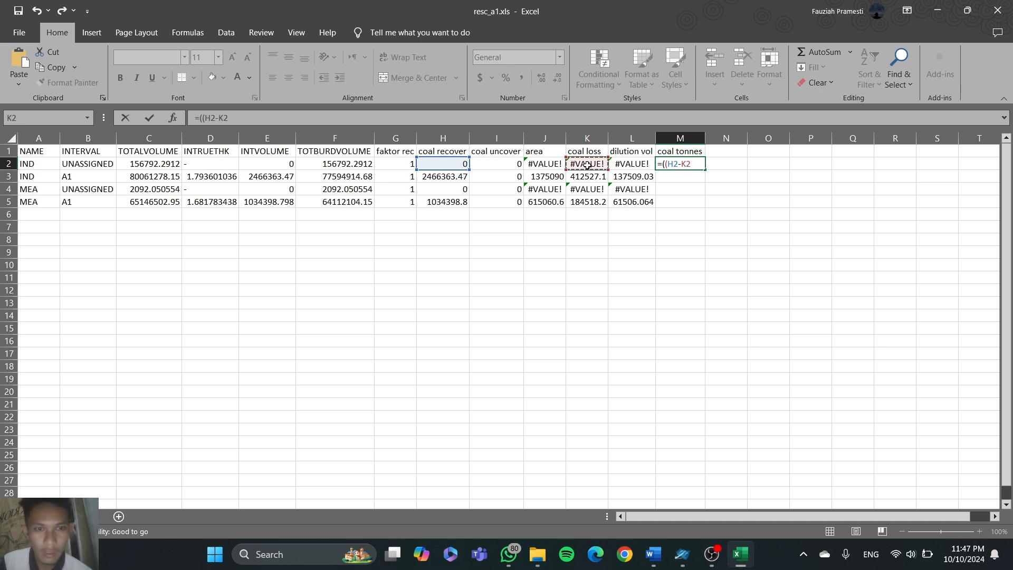
type(")")
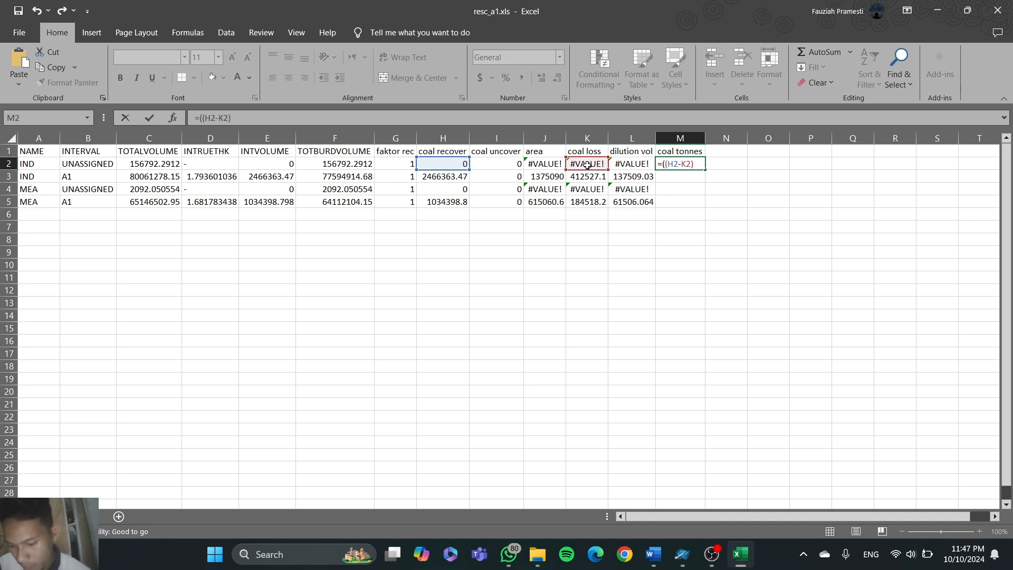
type("*")
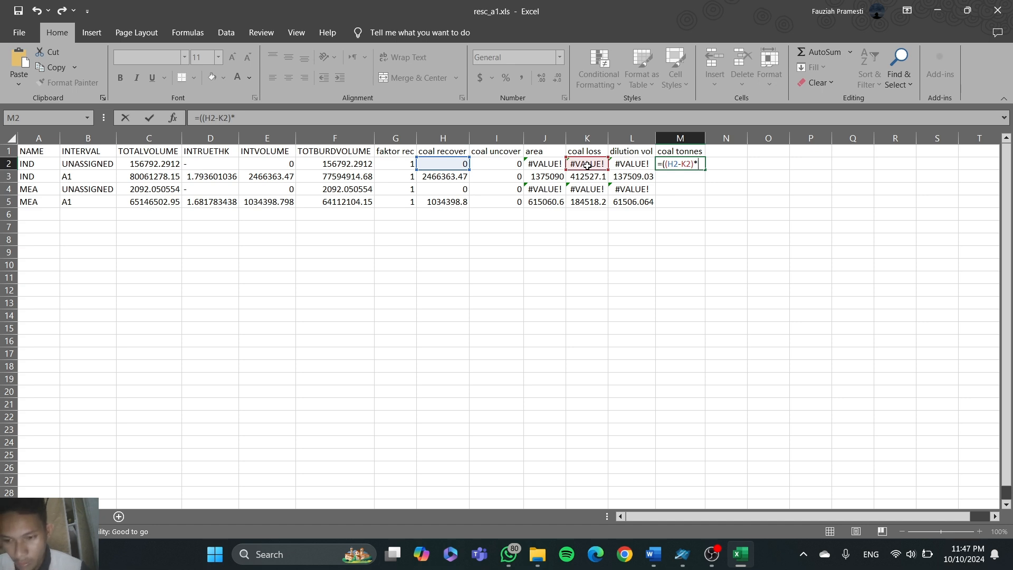
type("1.3)")
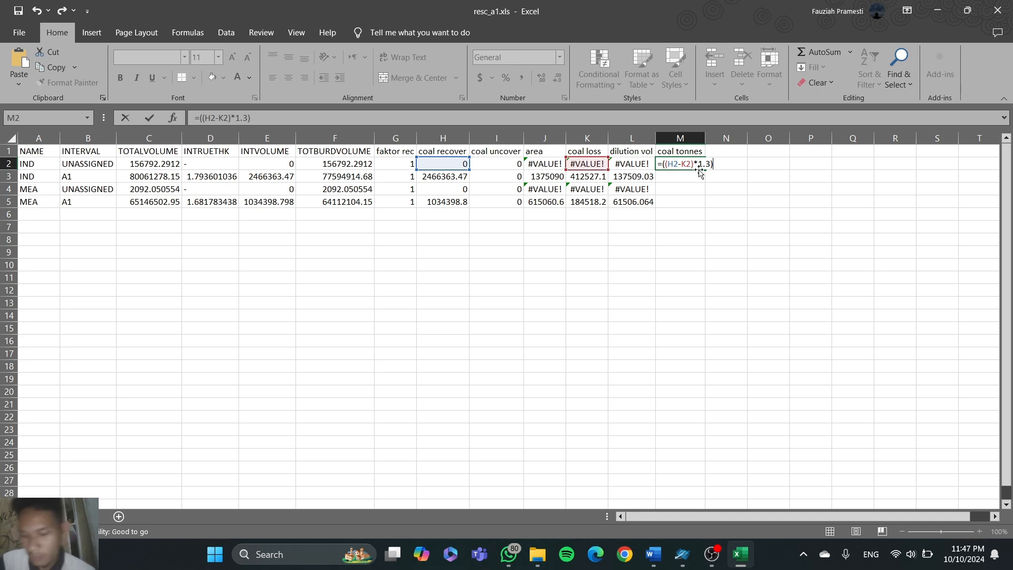
type("+(")
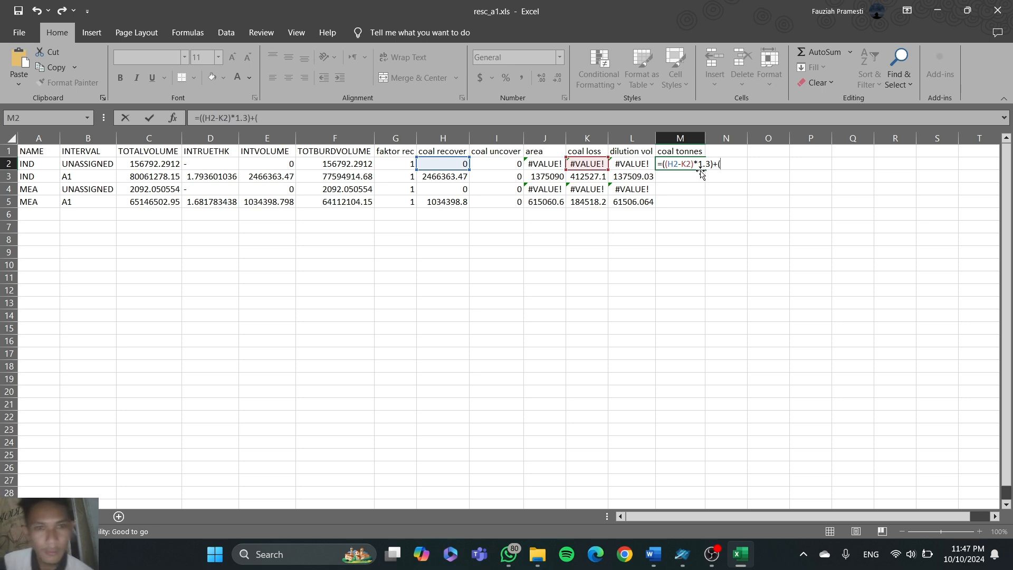
left_click(627, 165)
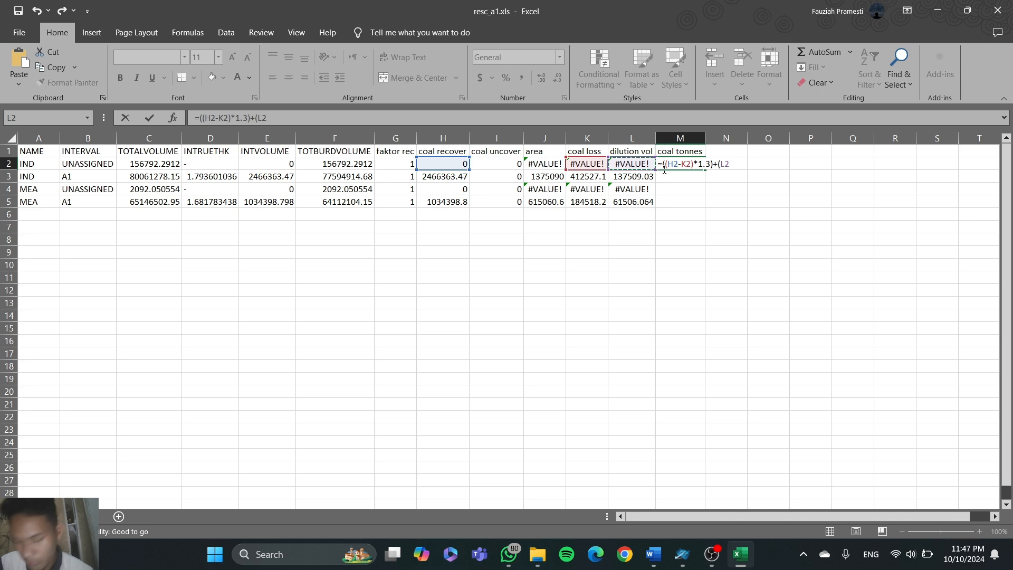
type("*")
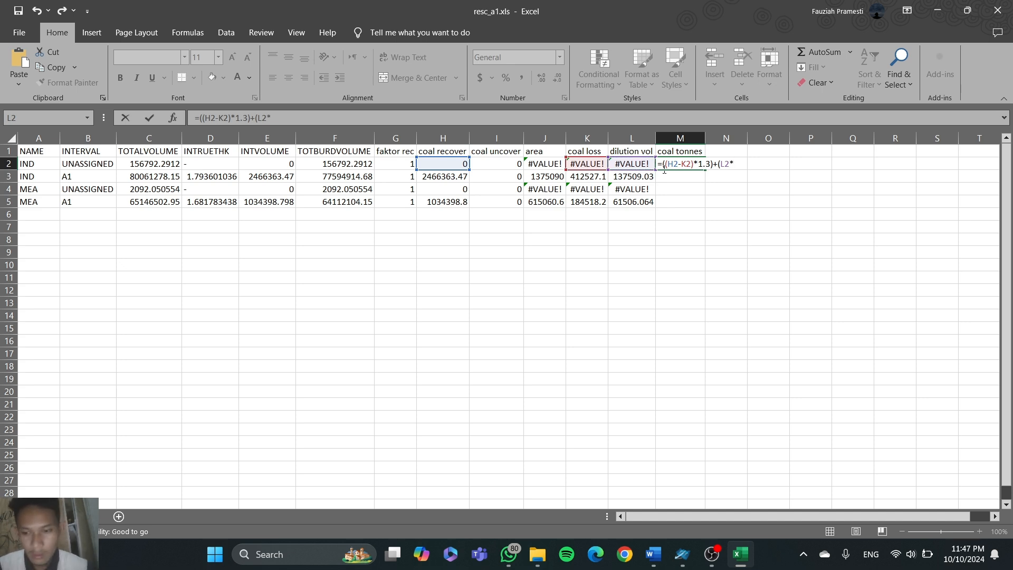
type("1.8")
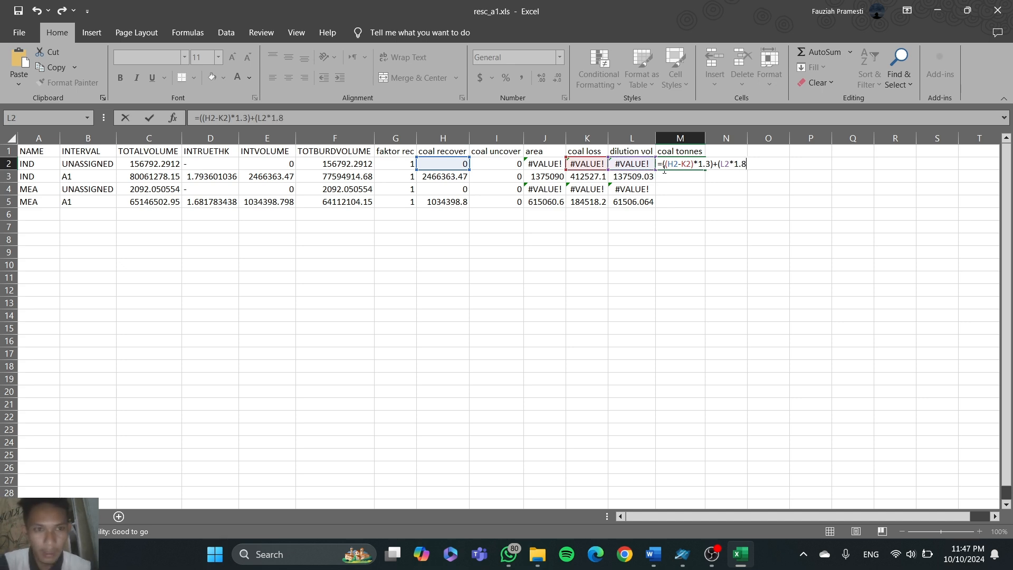
type(")")
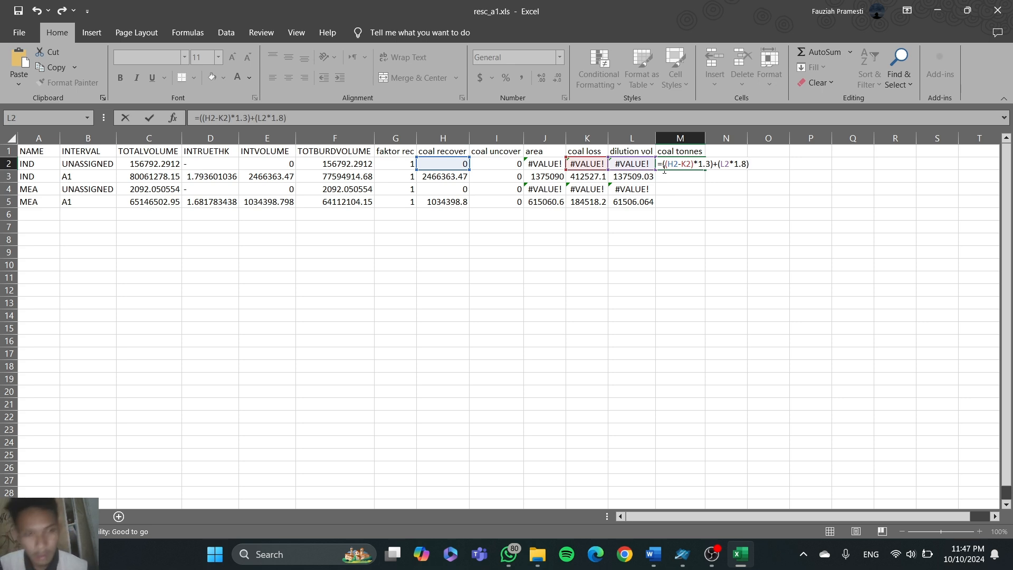
key("Return")
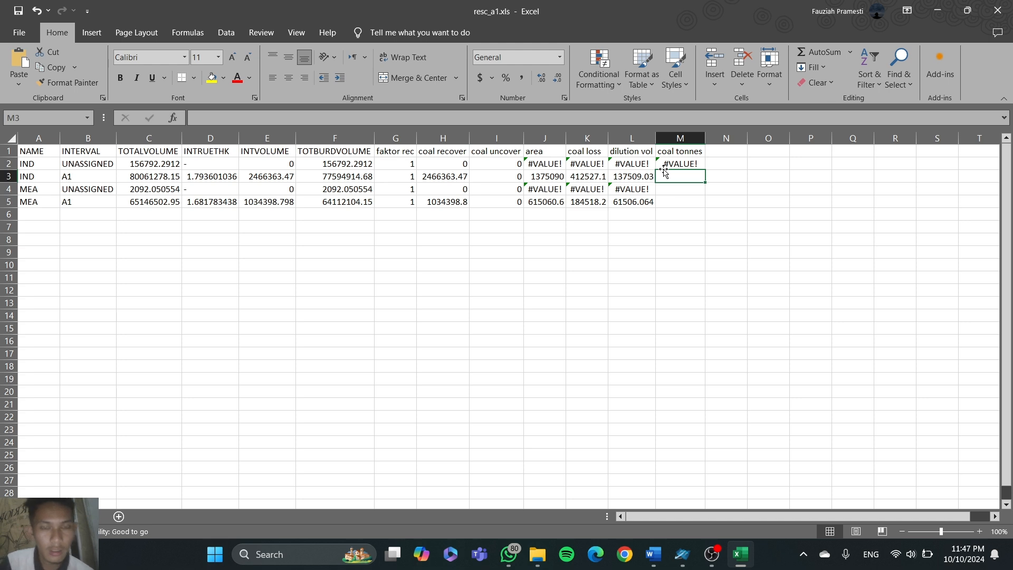
left_click(677, 165)
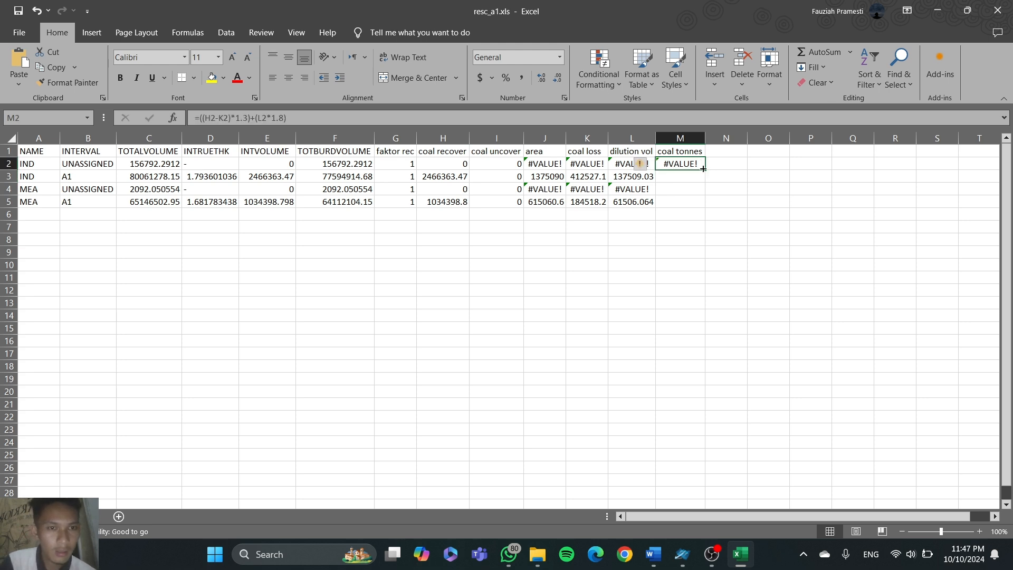
left_click_drag(703, 169, 712, 206)
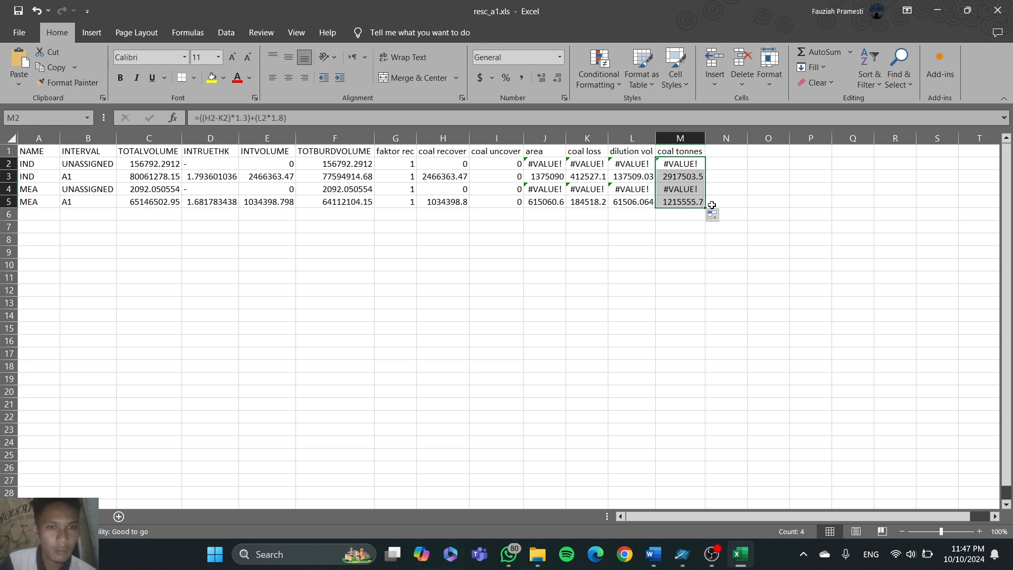
Step: Enter the heading "total waste" in N1 and fit column N's width to it
left_click(713, 151)
type("tot")
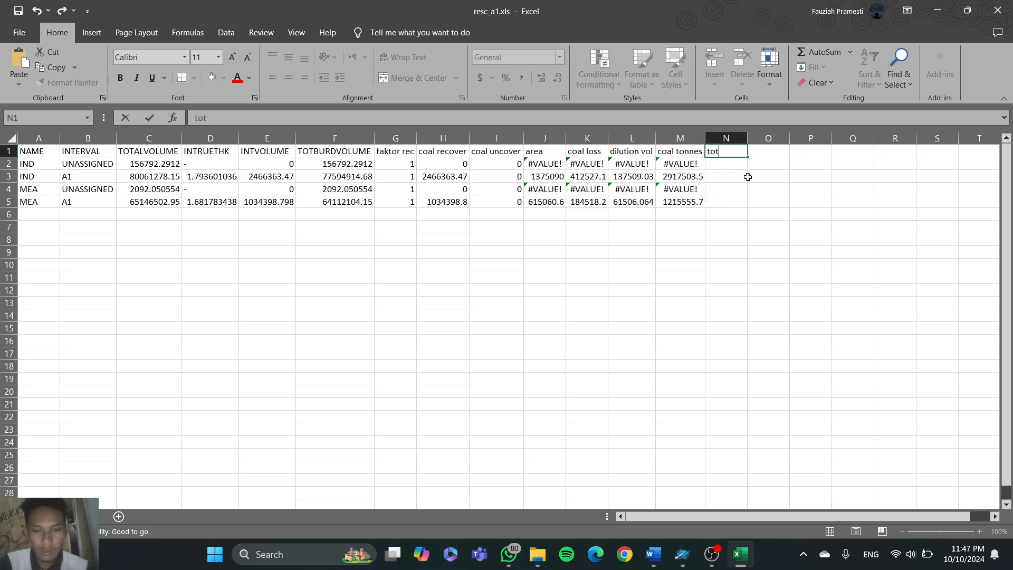
type("al waste")
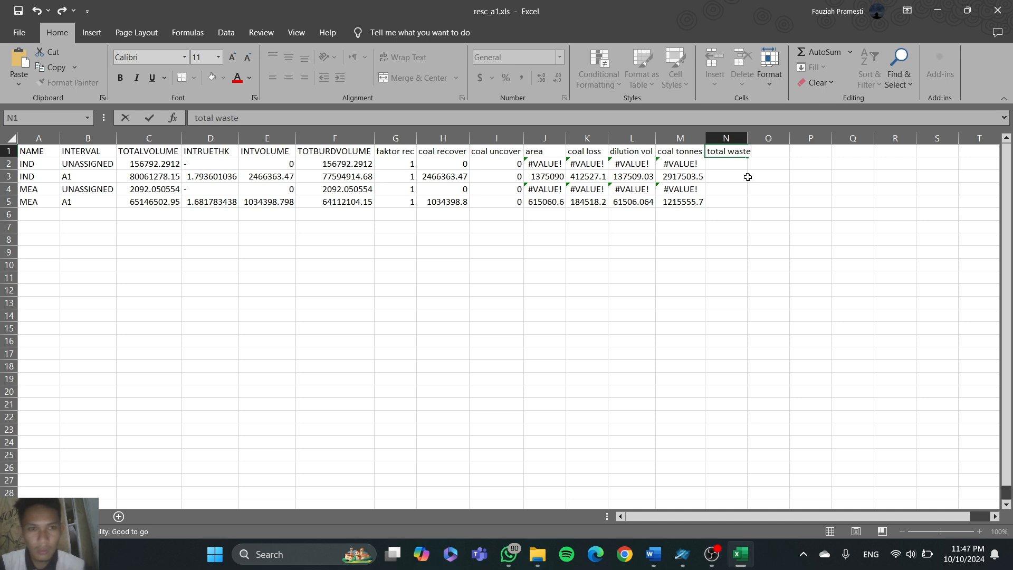
double_click(747, 139)
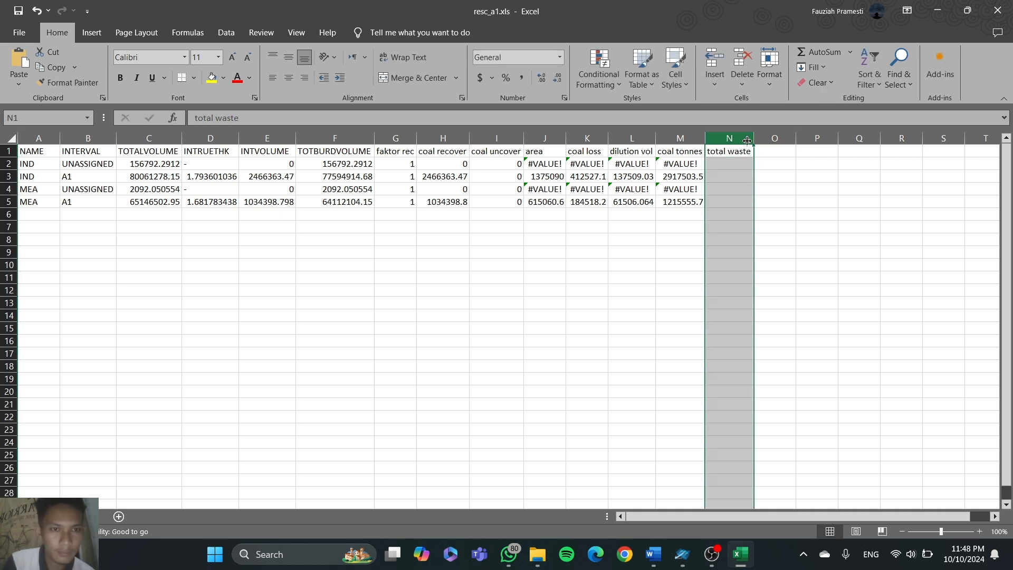
Step: Calculate the total waste in N2 with =F2+H2+K2-L2 and fill the formula down to N5
left_click(744, 159)
type("=")
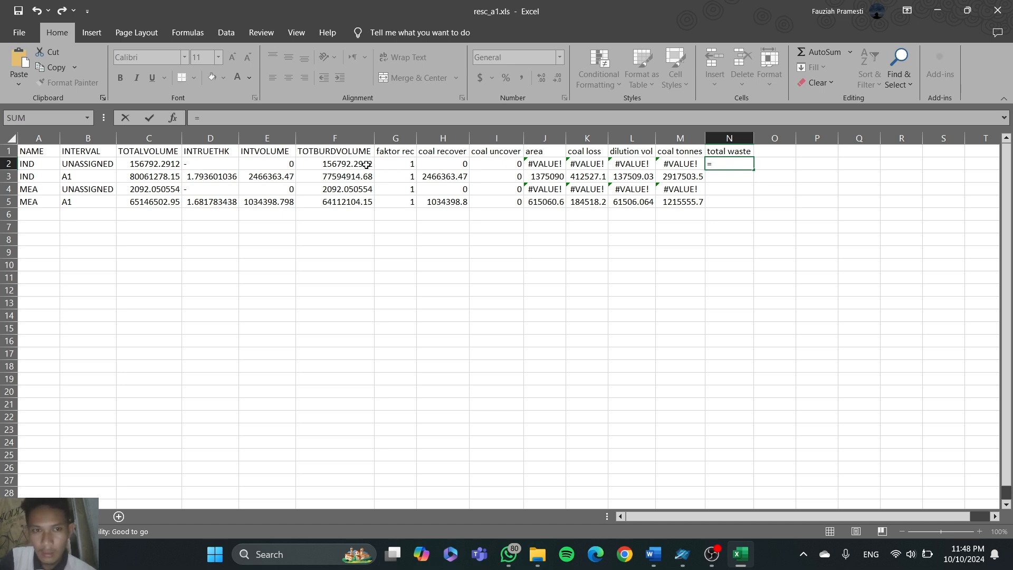
left_click(367, 165)
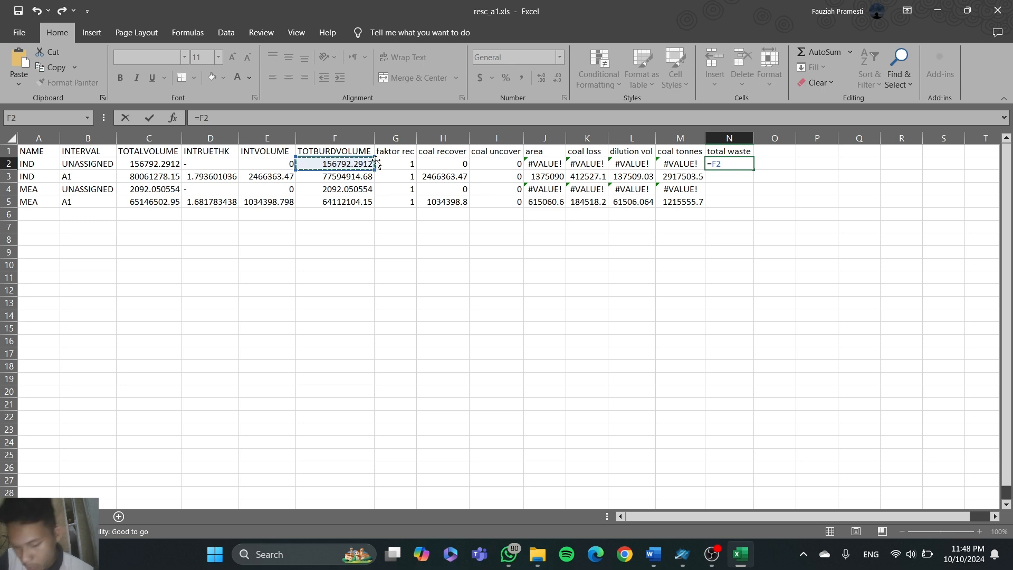
type("+")
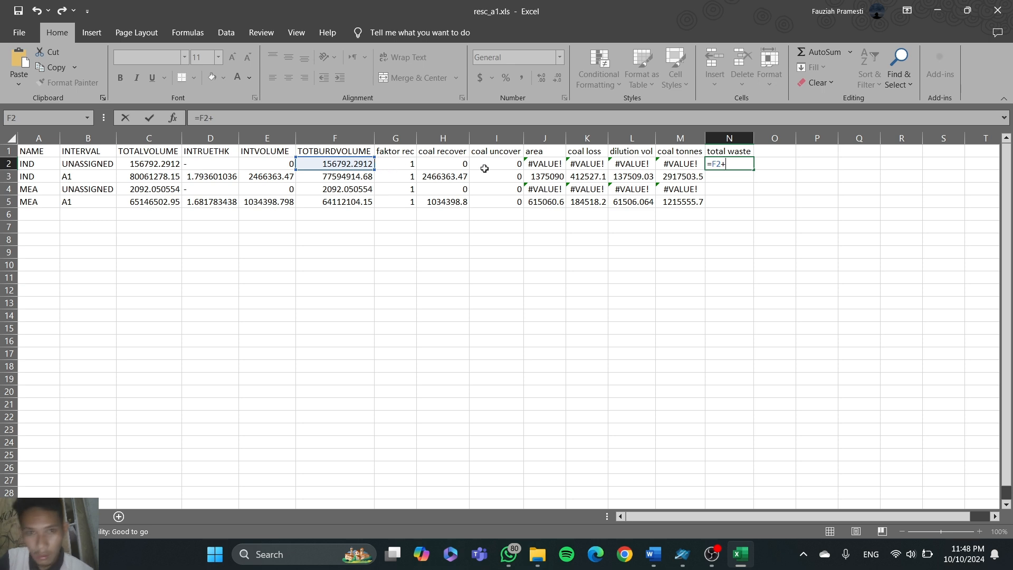
left_click(456, 163)
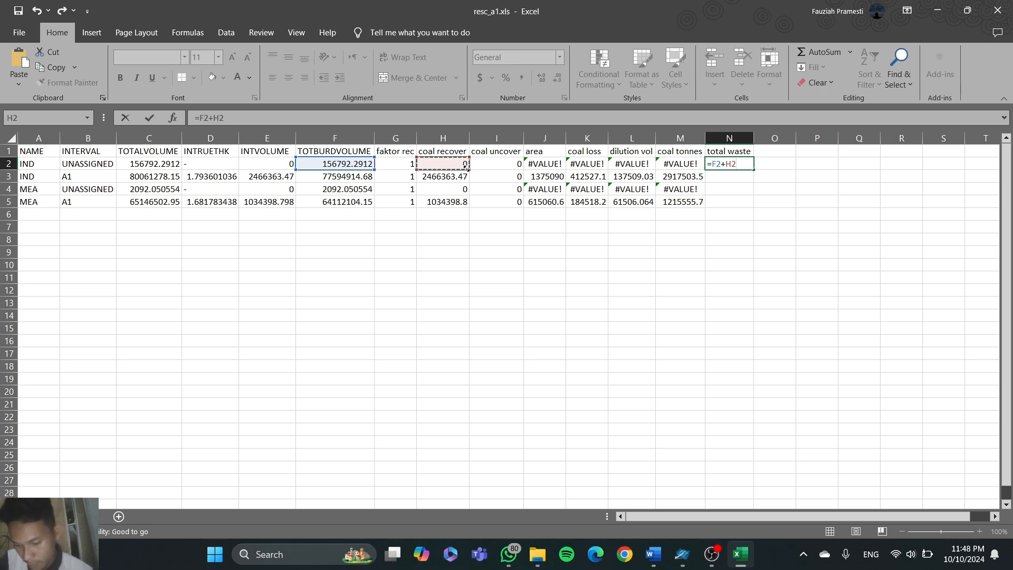
type("+")
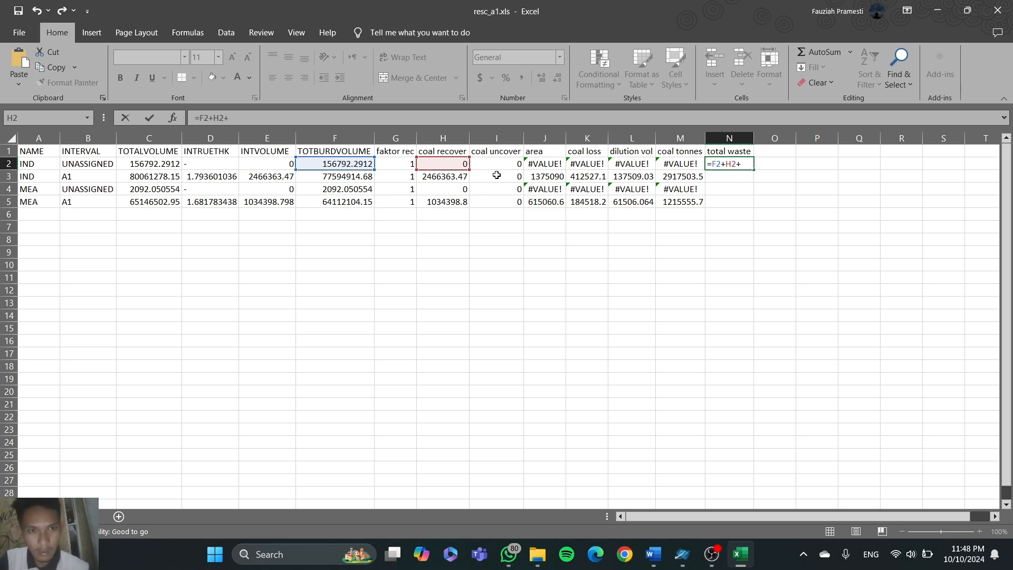
left_click(578, 165)
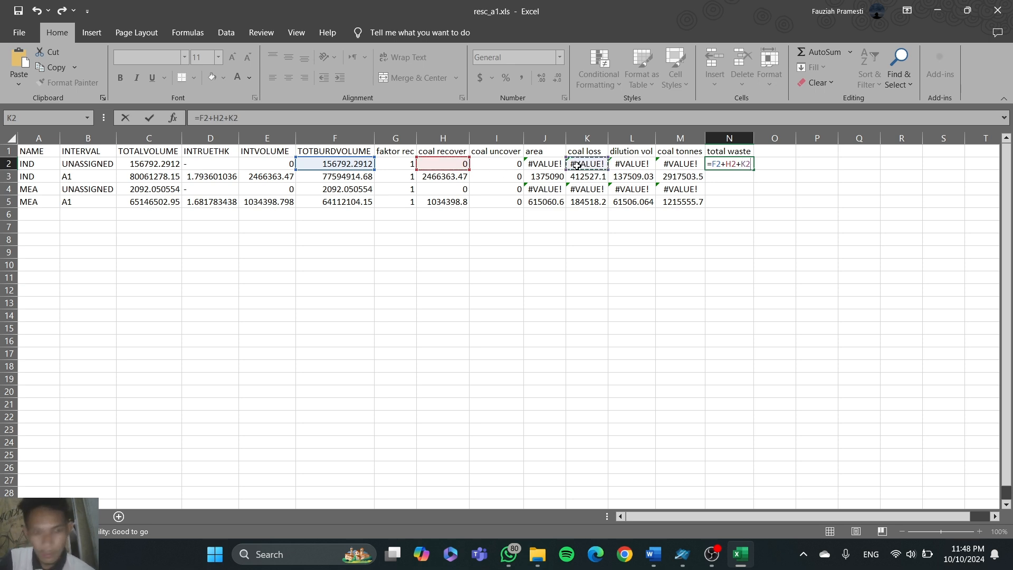
type("-")
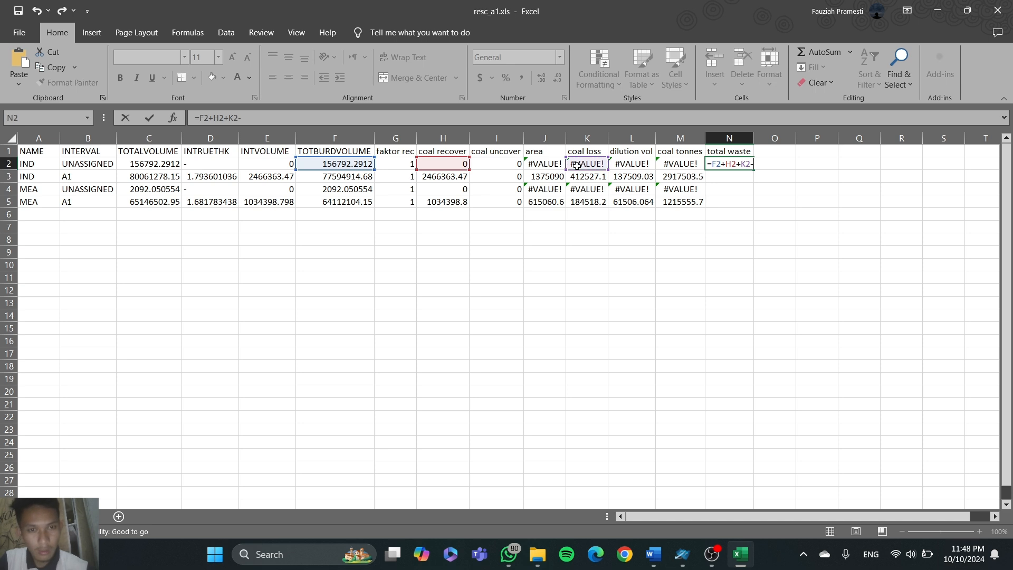
left_click(644, 167)
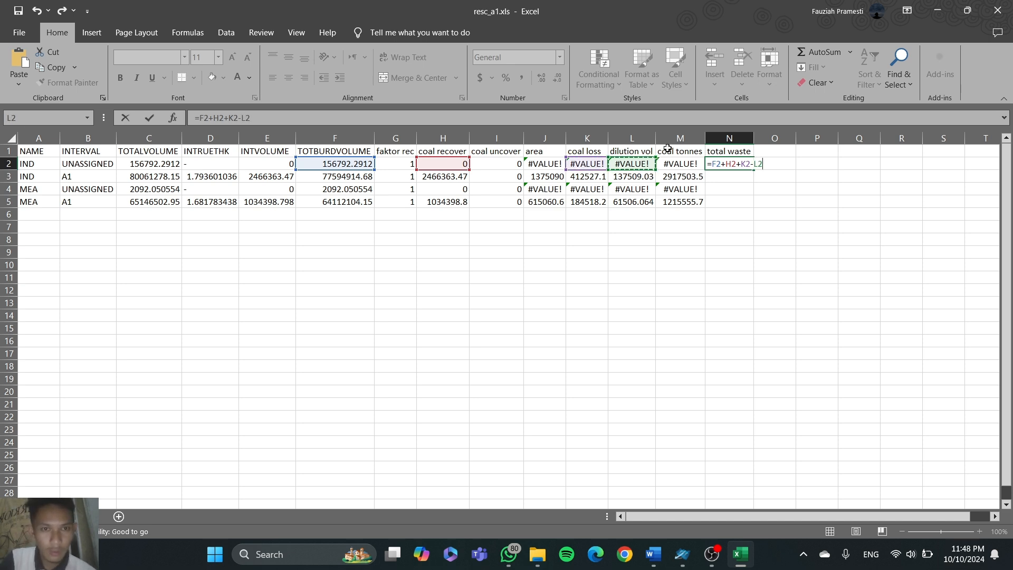
key("Return")
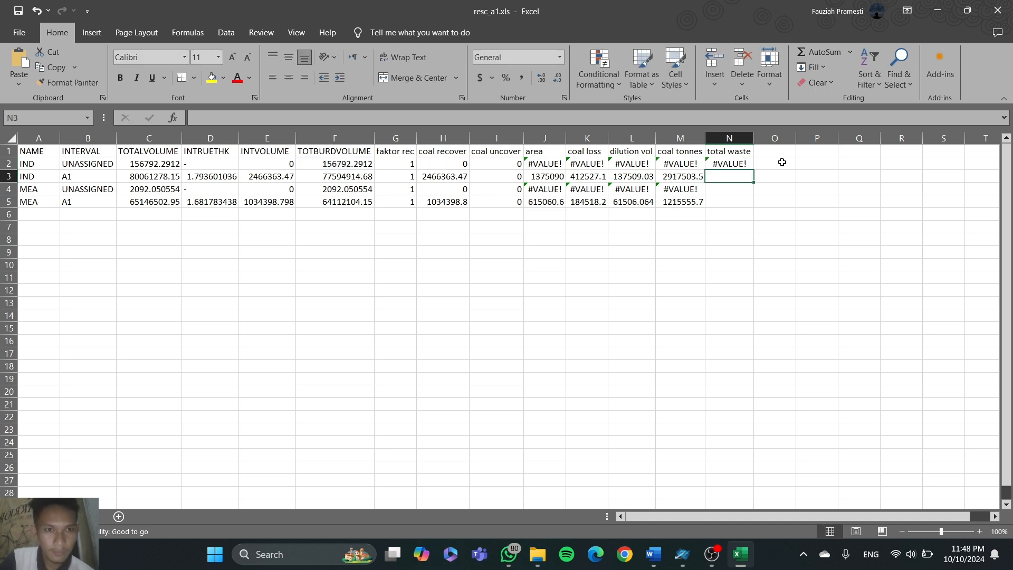
left_click(754, 168)
left_click(748, 166)
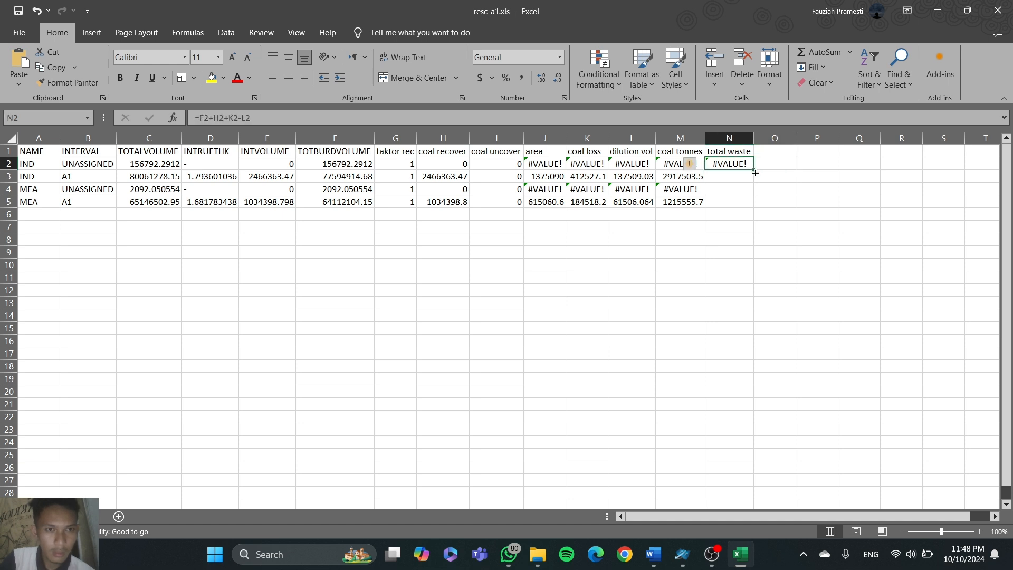
left_click_drag(752, 171, 754, 206)
Step: Enter the heading "total estimasi coal resources" in O1 and fit column O's width to it
left_click(760, 150)
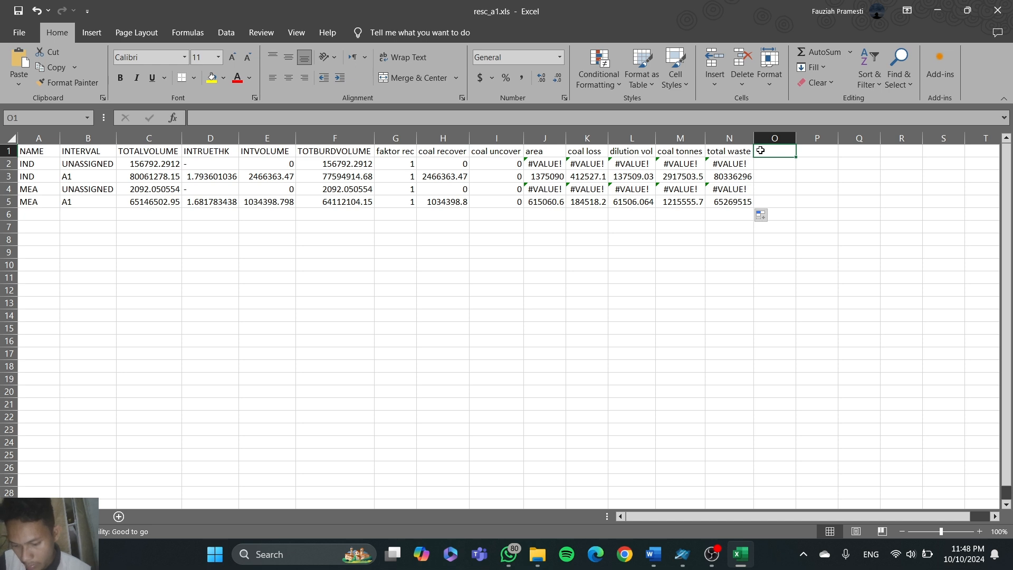
type("to")
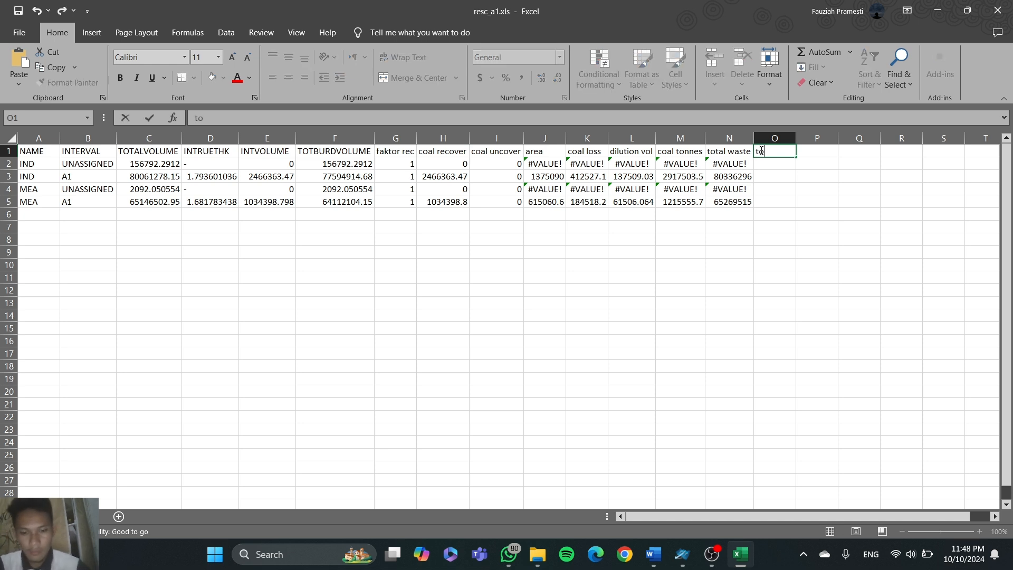
type("tal estimasi coal res")
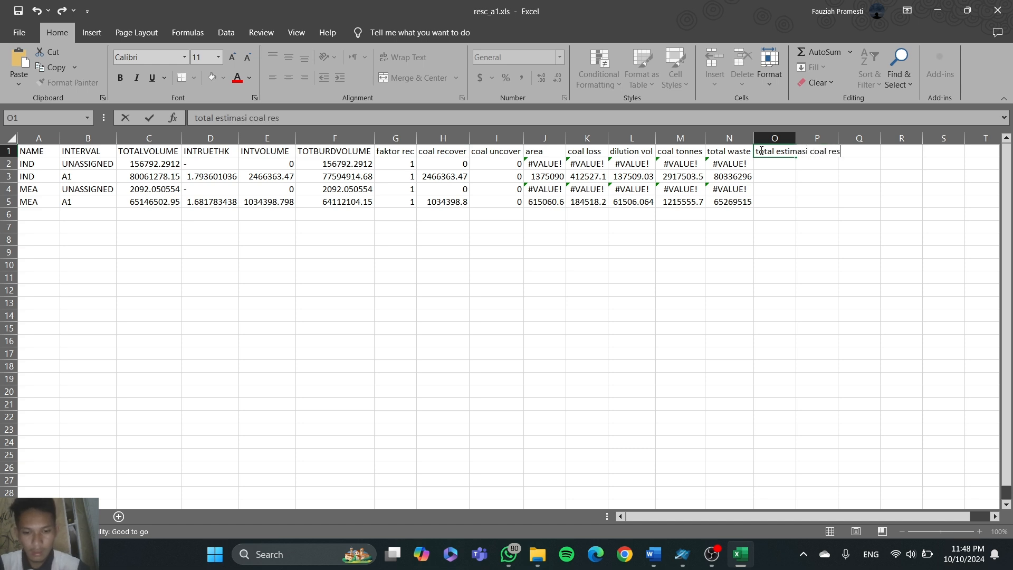
type("ources")
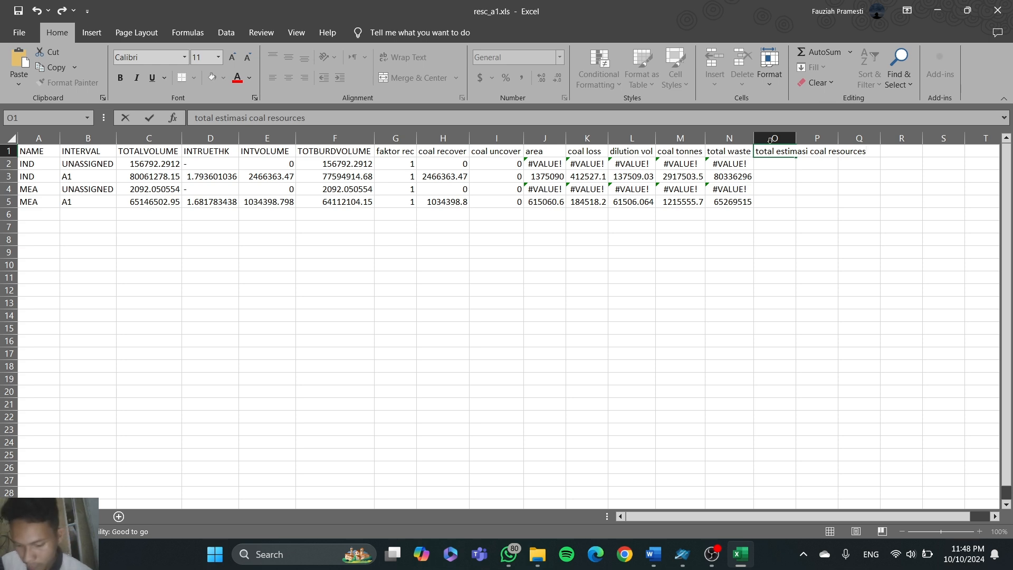
double_click(796, 141)
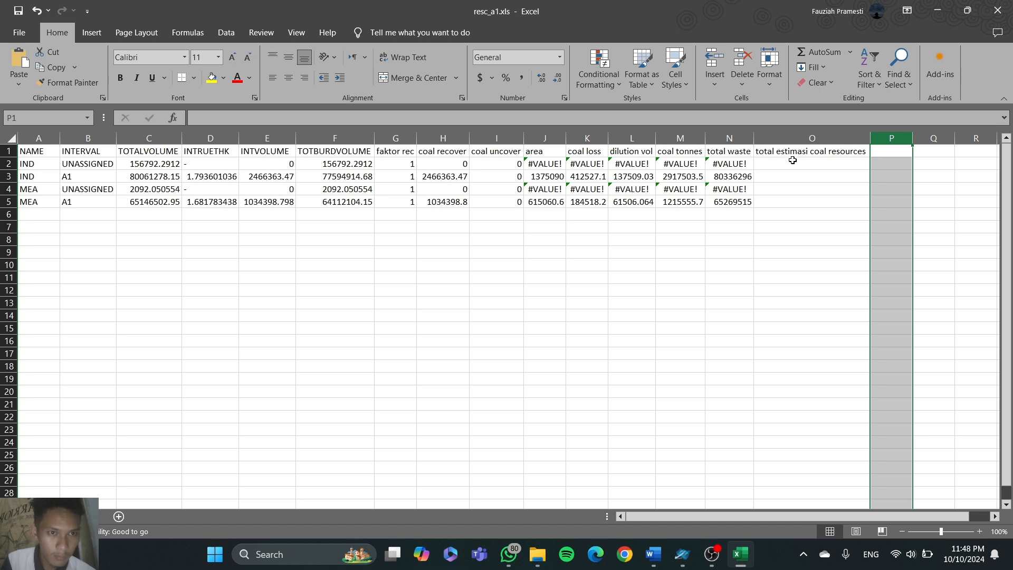
Step: Start a formula in O2 for the total estimated coal resources
left_click(792, 163)
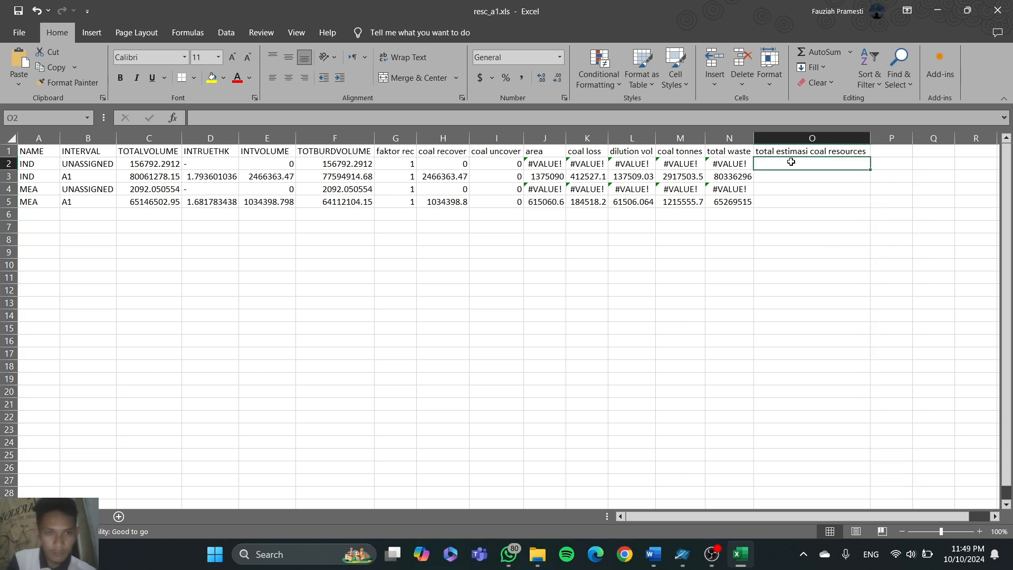
type("=")
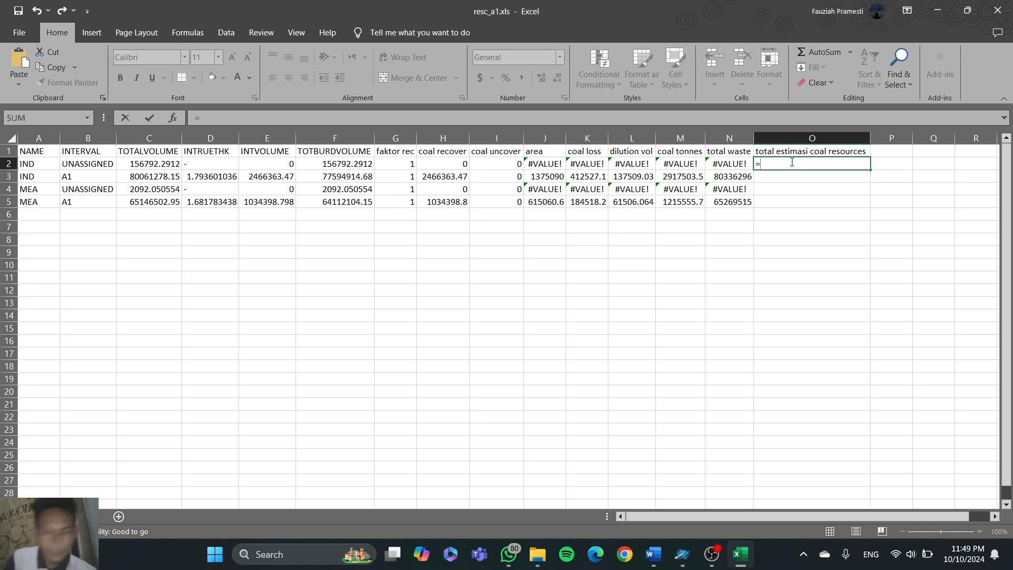